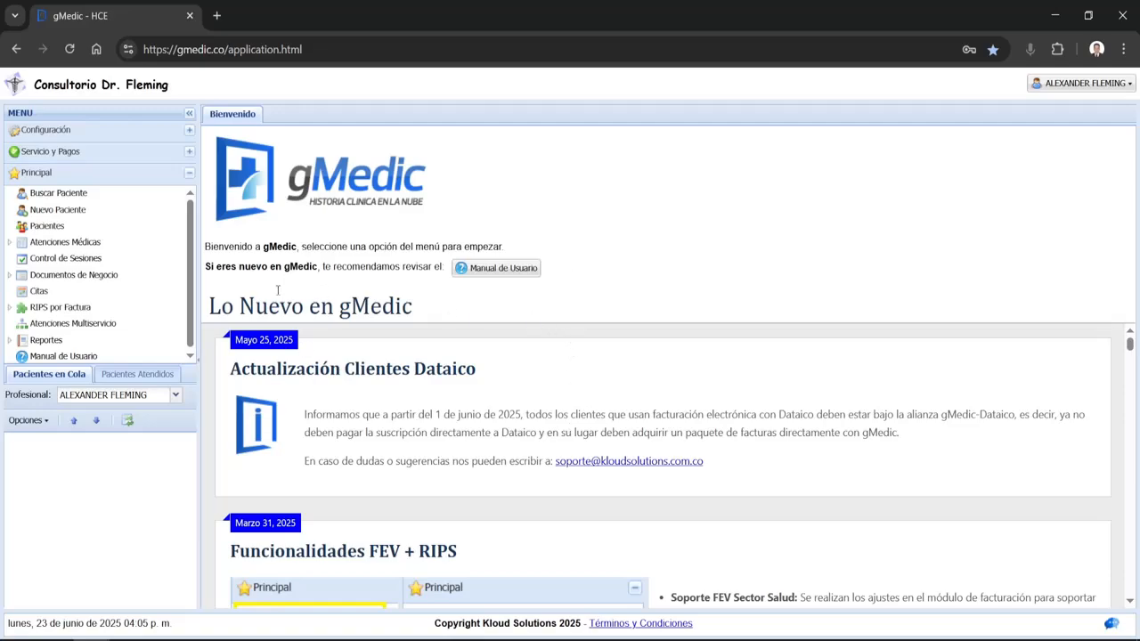
# Open the first patient in the patient list and start a new Consulta for them
pyautogui.click(46, 226)
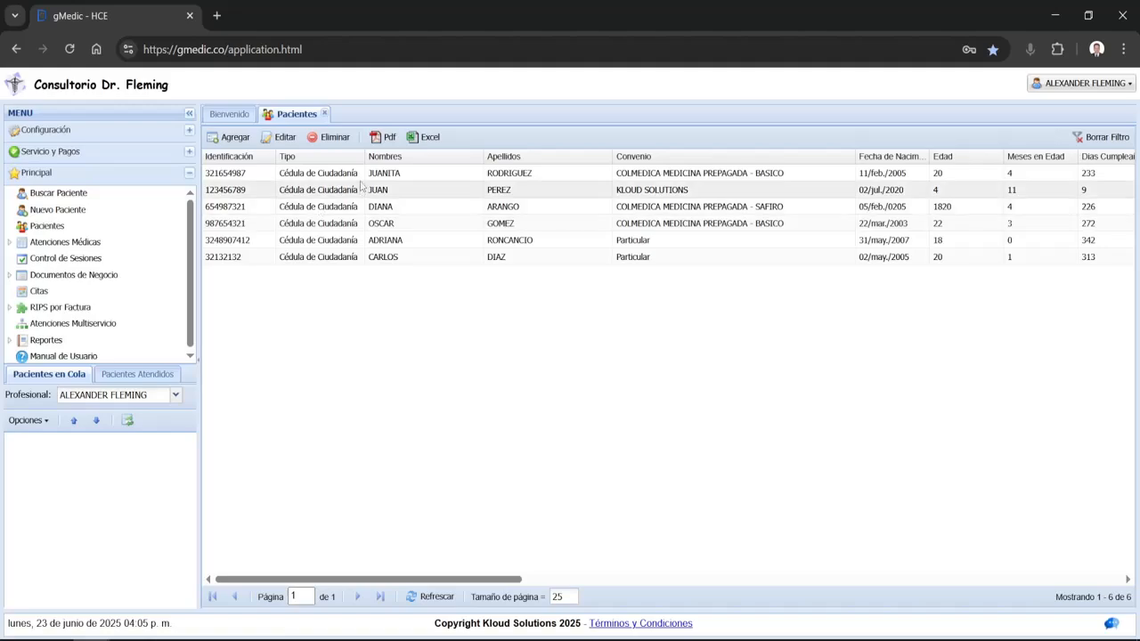
pyautogui.doubleClick(387, 175)
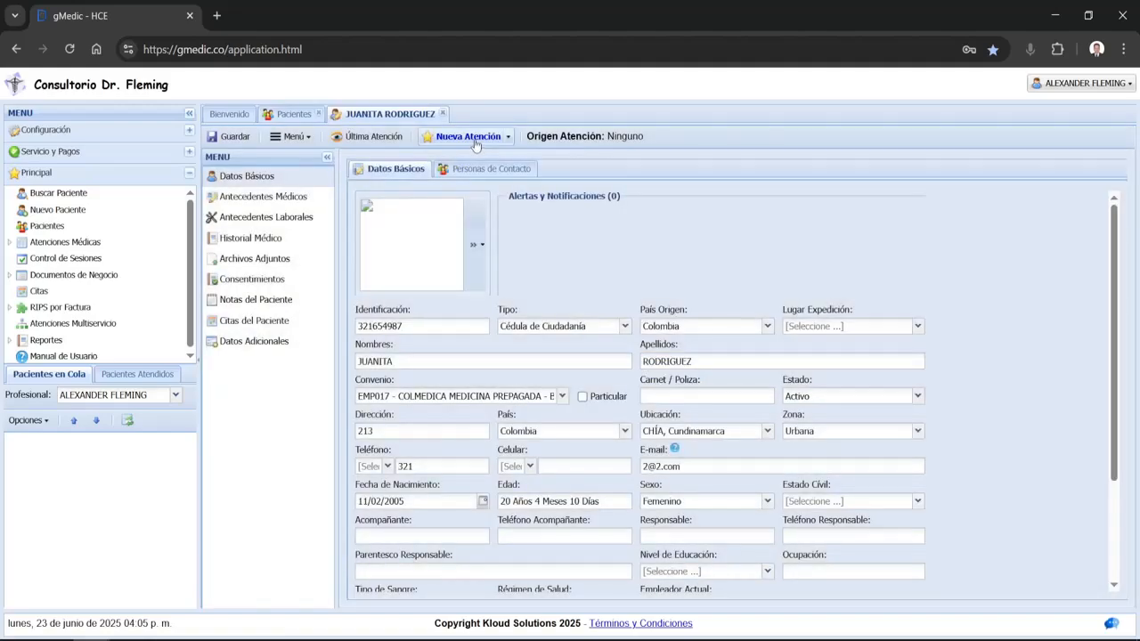
pyautogui.click(475, 141)
pyautogui.click(475, 161)
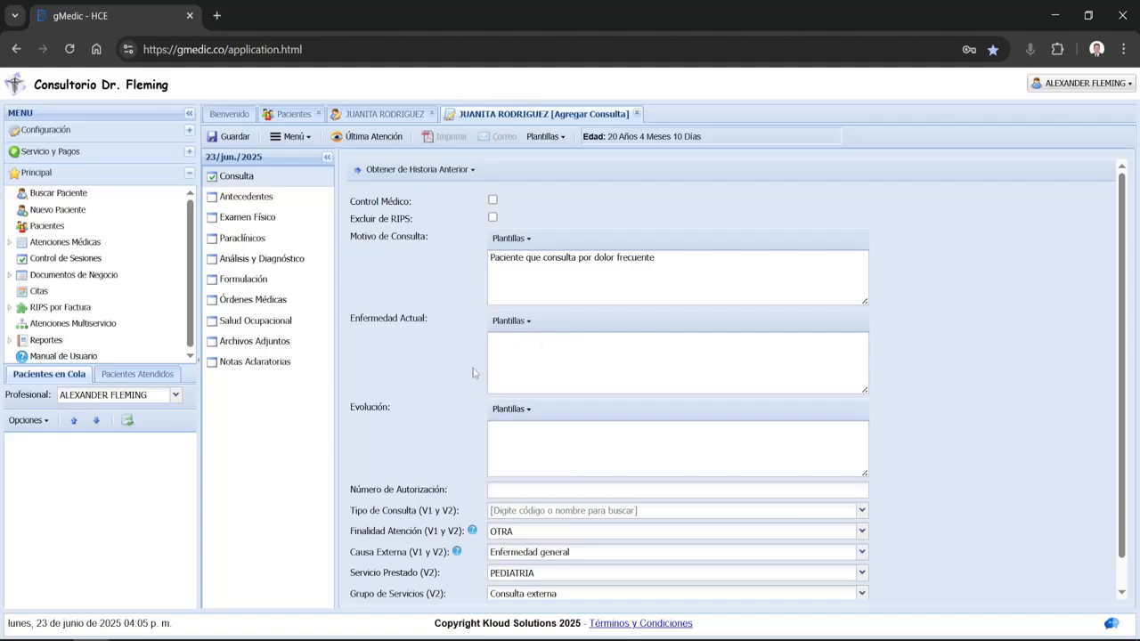
# Add the line "sdfsdf" below the existing text in Motivo de Consulta
pyautogui.moveTo(676, 270); pyautogui.dragTo(490, 328)
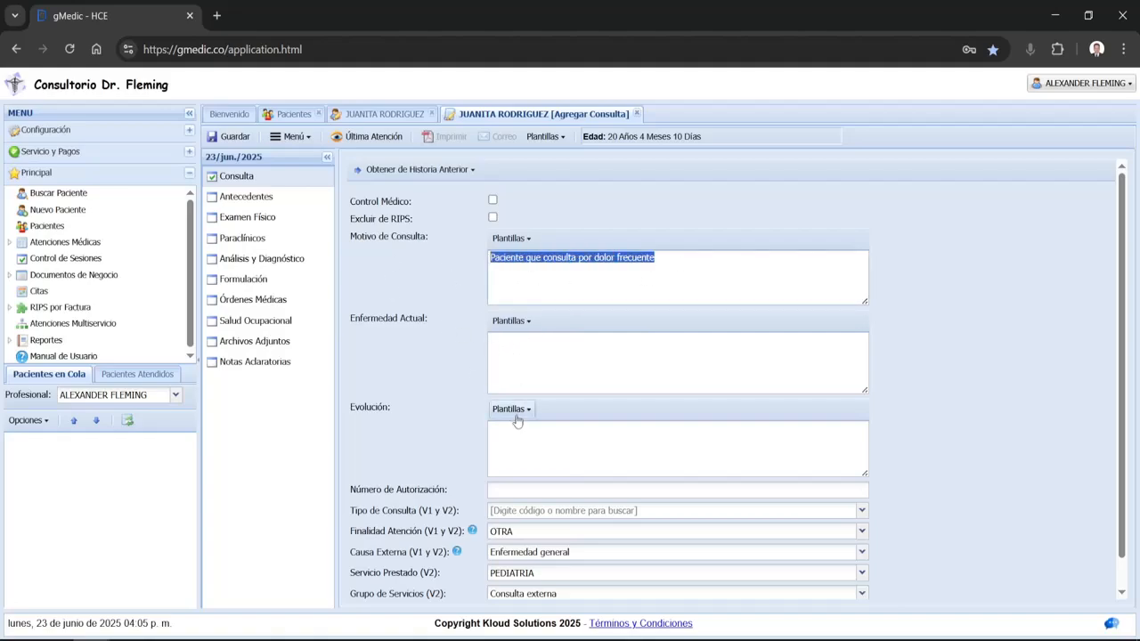
pyautogui.click(537, 374)
pyautogui.click(683, 270)
pyautogui.press('Return')
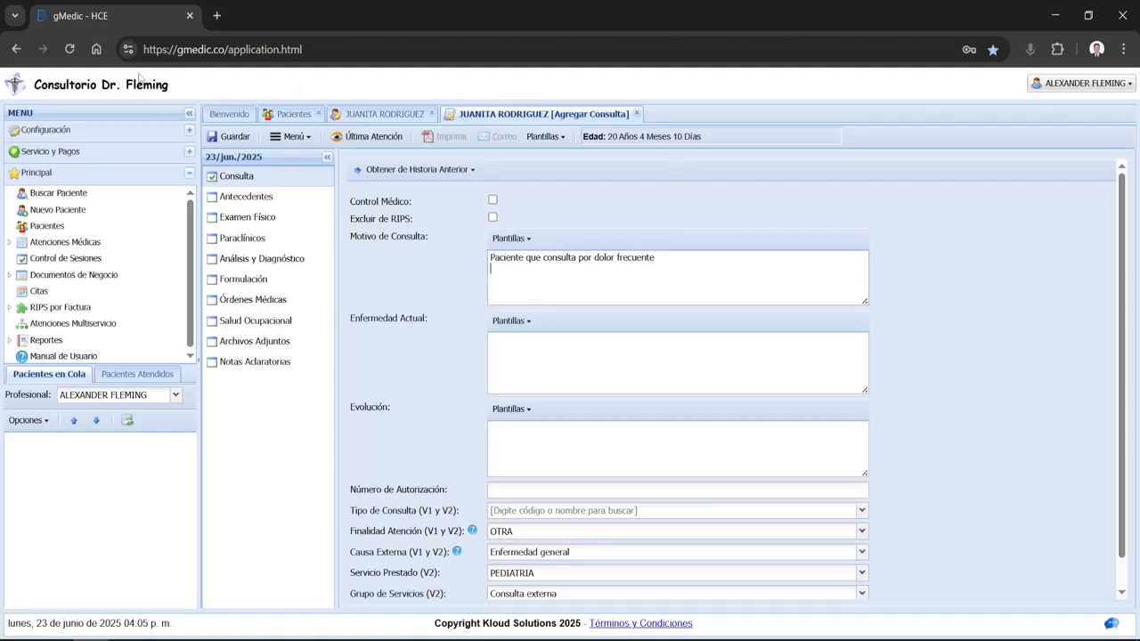
pyautogui.write('sdfsdf')
# Insert the Prueba EV1 template in Evolución and append "dfgdfgdfg df gdf"
pyautogui.click(513, 408)
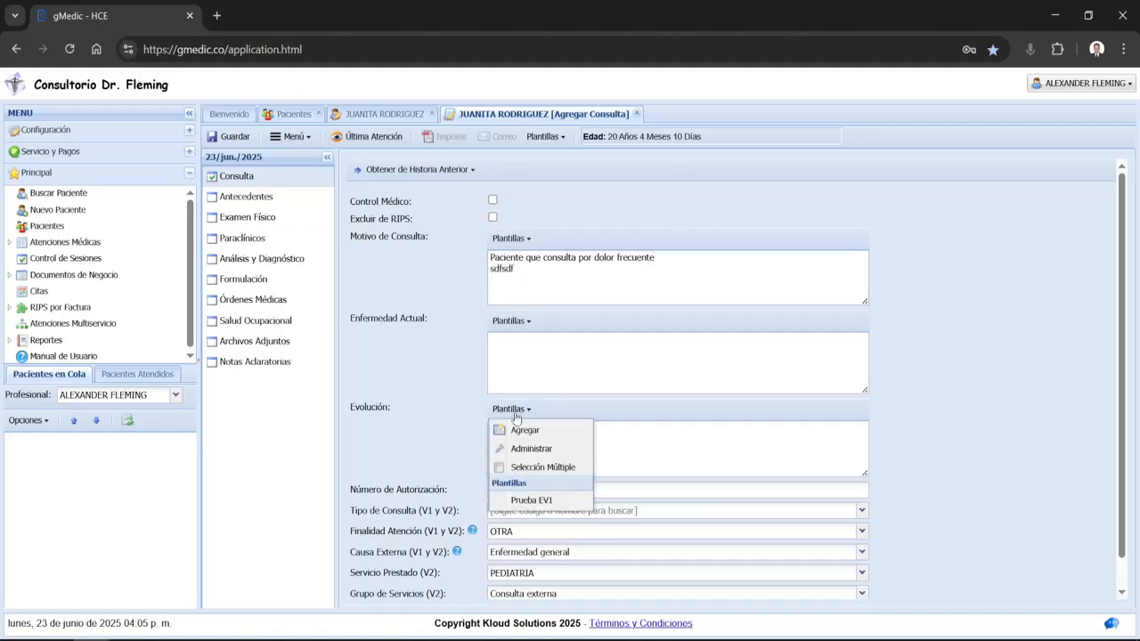
pyautogui.click(549, 504)
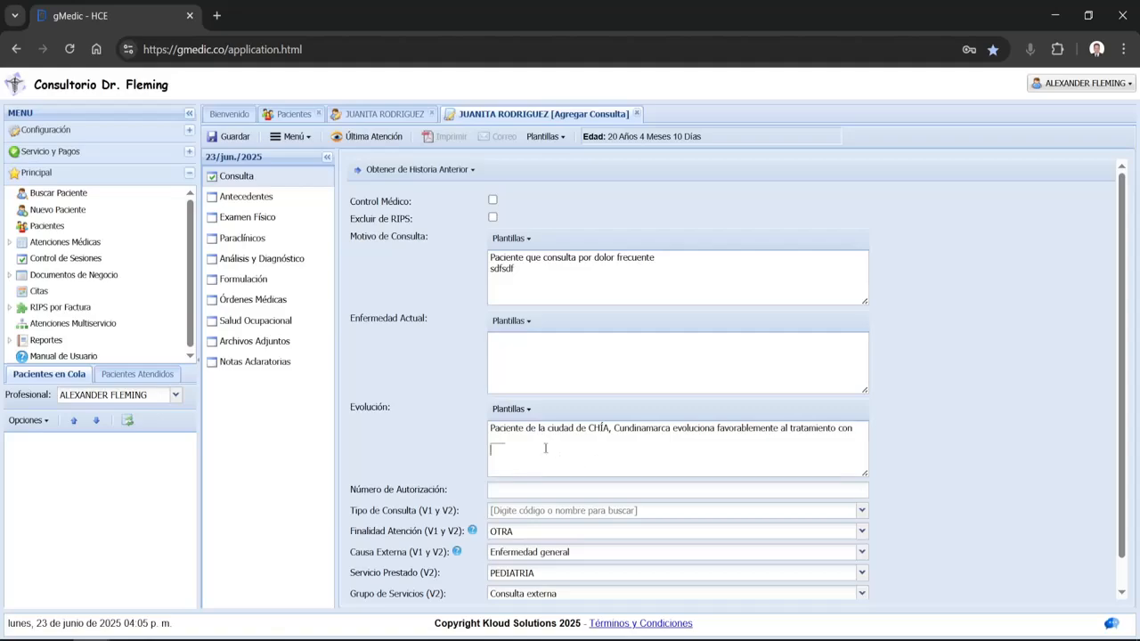
pyautogui.write('dfgdfgdfg df gdf')
# In Análisis y Diagnóstico, bring in diagnosis V140 as Impresión Diagnóstica, Principal o de Ingreso, from the previous history
pyautogui.click(295, 259)
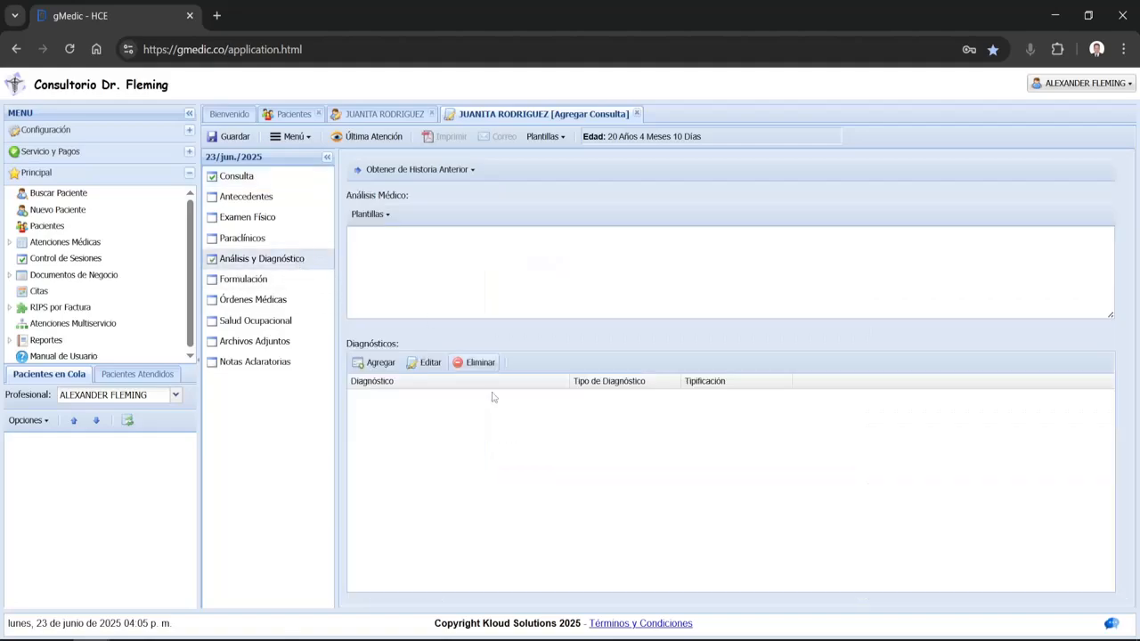
pyautogui.click(391, 178)
pyautogui.click(392, 188)
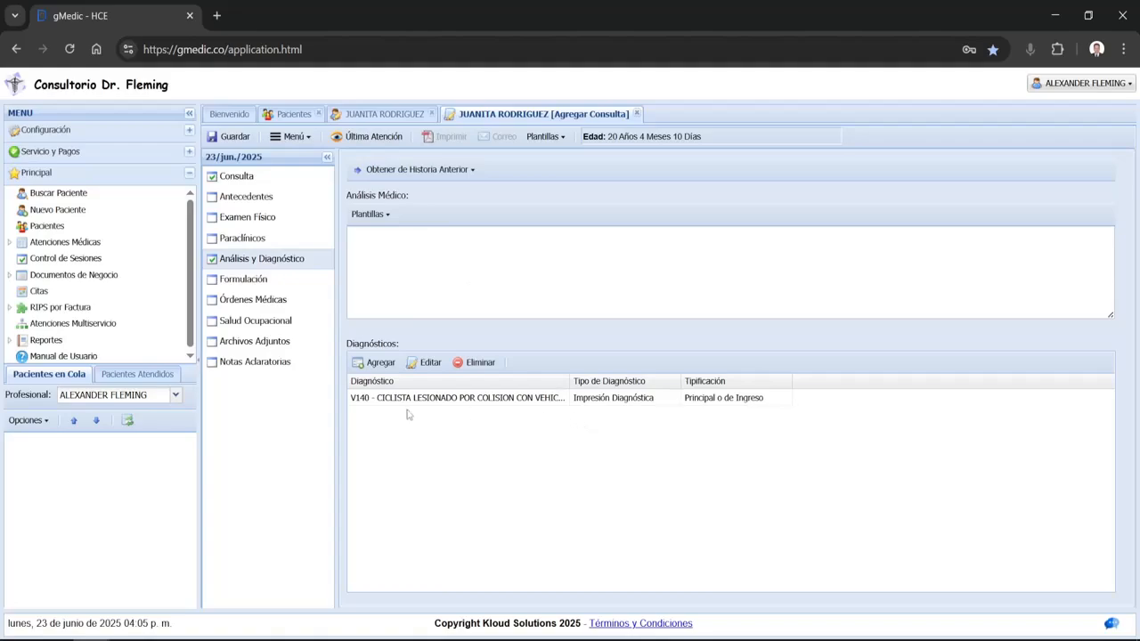
pyautogui.moveTo(351, 398); pyautogui.dragTo(387, 412)
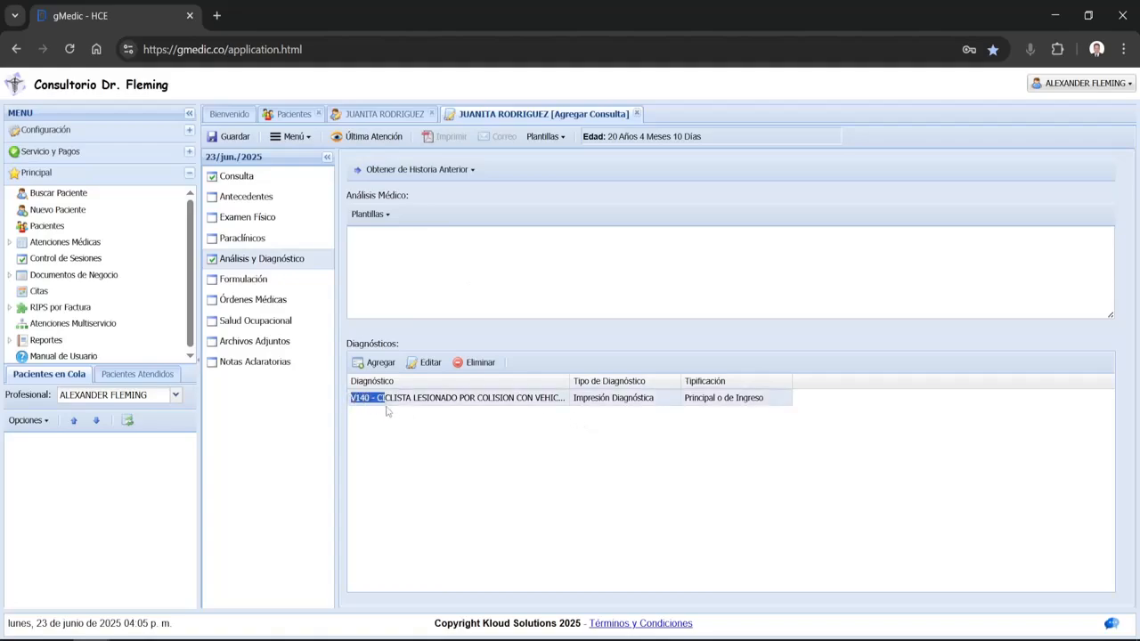
# In Formulación, apply the template that prescribes ACETAMINOFEN 500 MG, DICLOFENACO GEL and NASONEX SPRAY NASAL
pyautogui.click(278, 282)
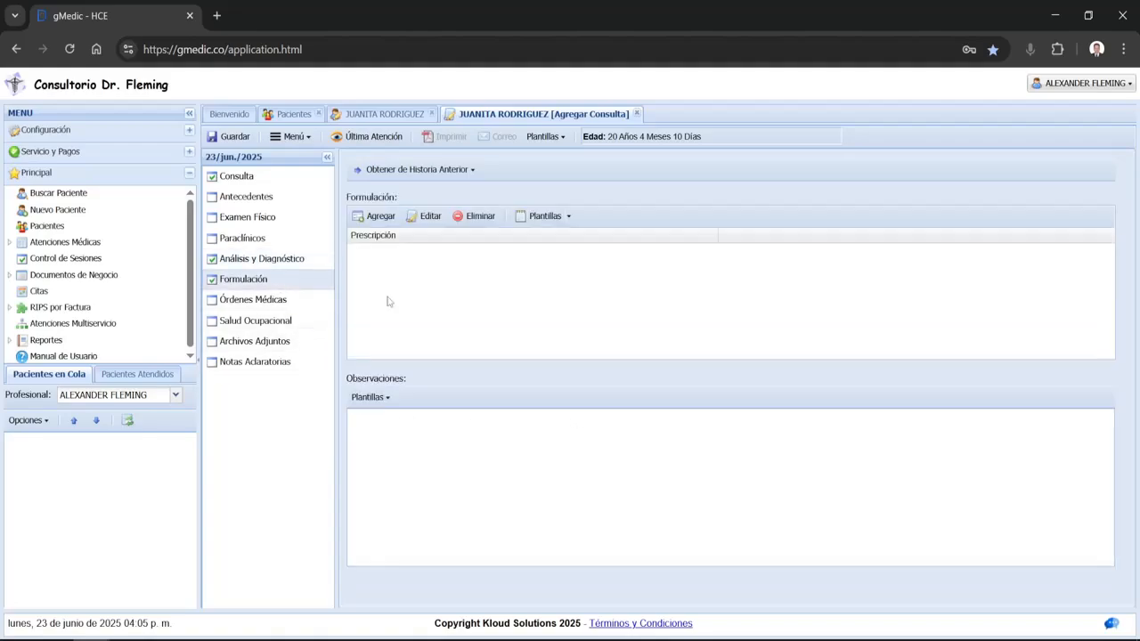
pyautogui.click(533, 217)
pyautogui.click(551, 287)
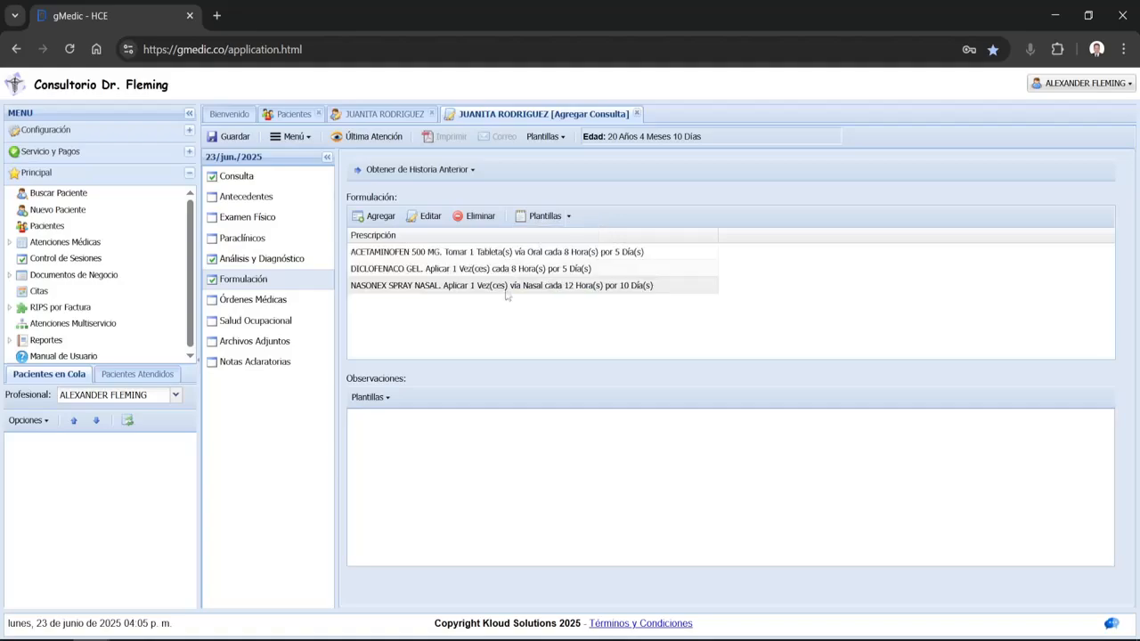
# In Órdenes Médicas, apply the Lab Básico template and remove the 901206 - COPROCULTIVO order
pyautogui.click(299, 304)
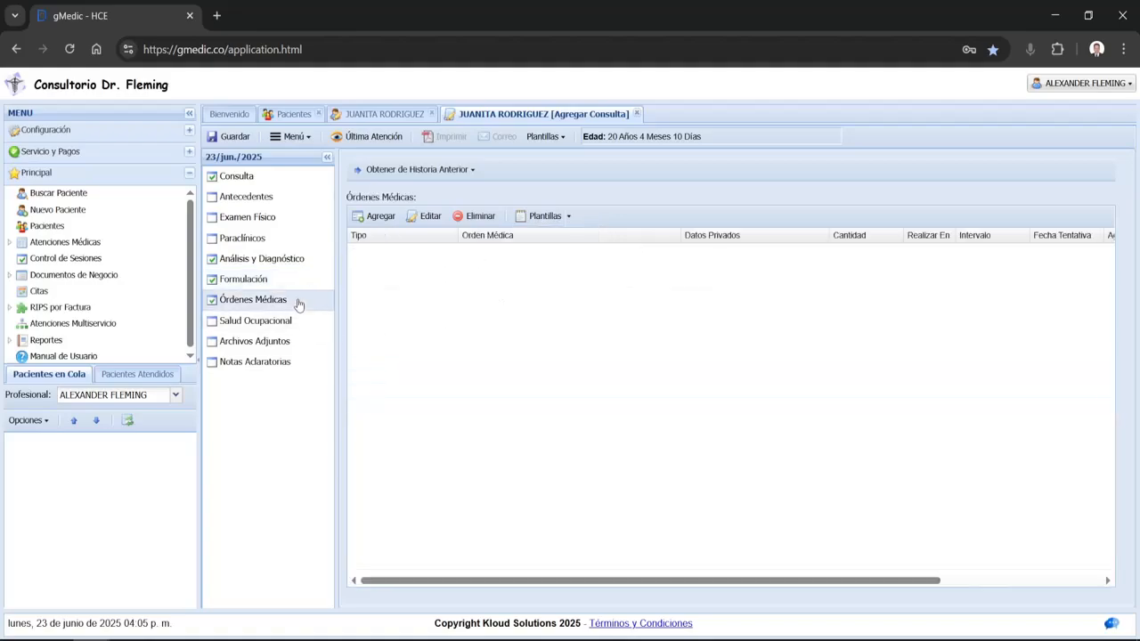
pyautogui.click(539, 217)
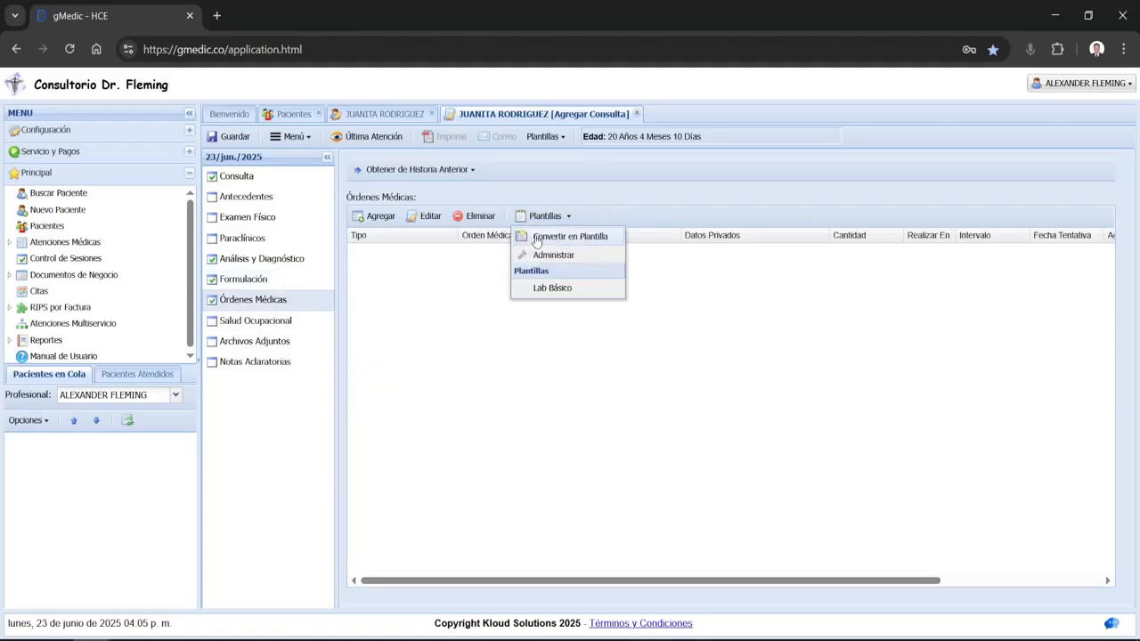
pyautogui.click(554, 288)
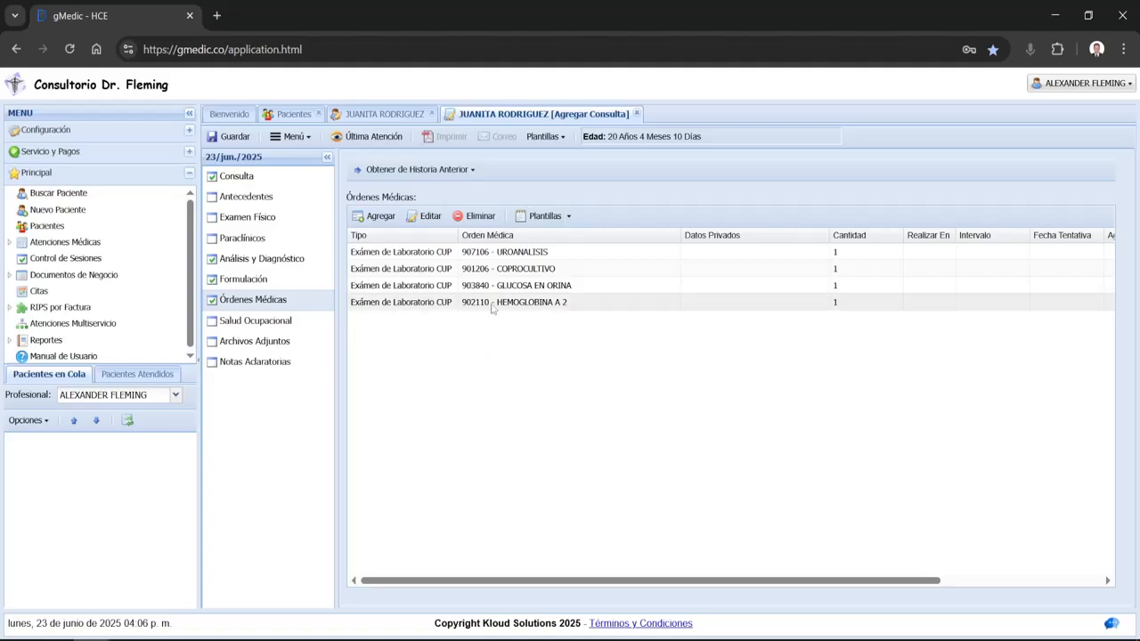
pyautogui.click(474, 215)
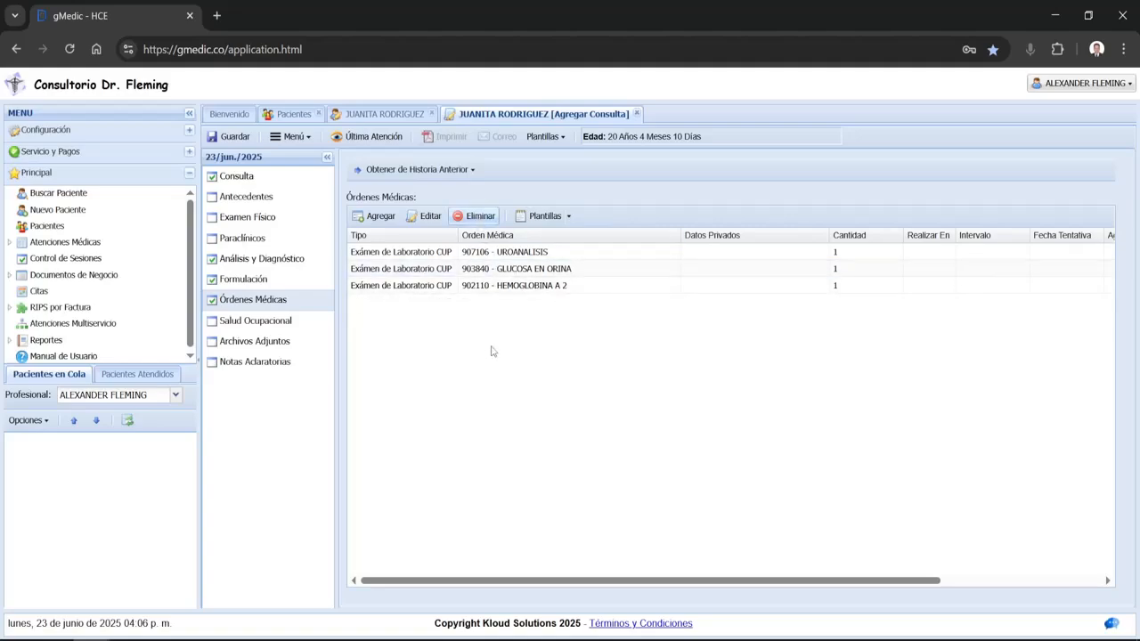
# Save the consultation and generate its printable PDF
pyautogui.click(232, 138)
pyautogui.click(445, 137)
pyautogui.click(759, 533)
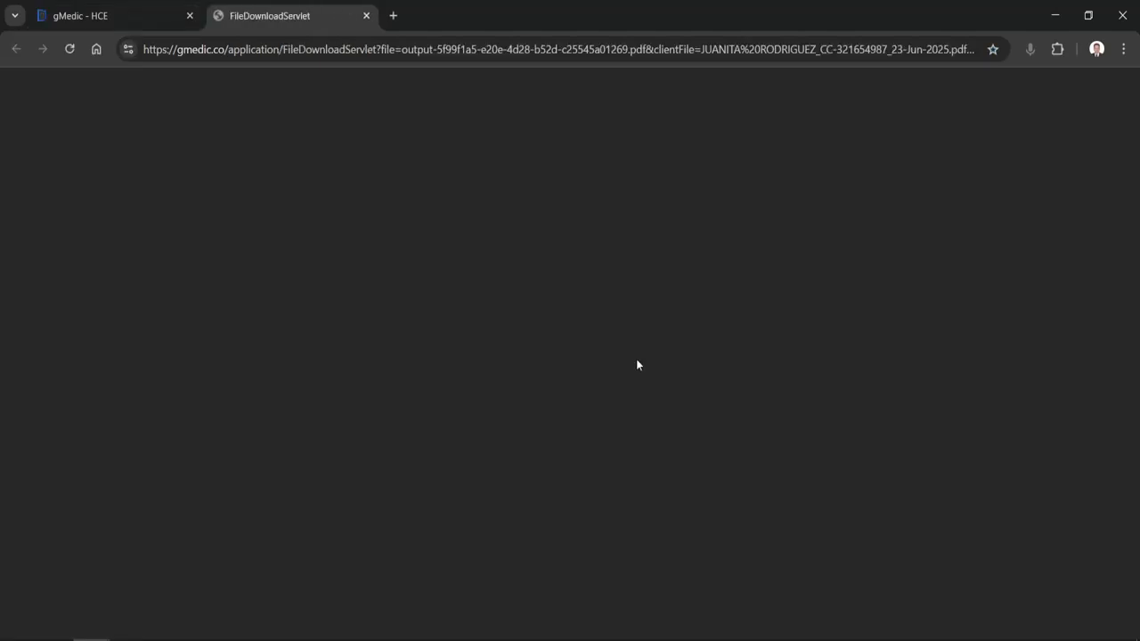
# Review the prescription and medical orders pages of the generated PDF and close it
pyautogui.scroll(-15, 637, 365)
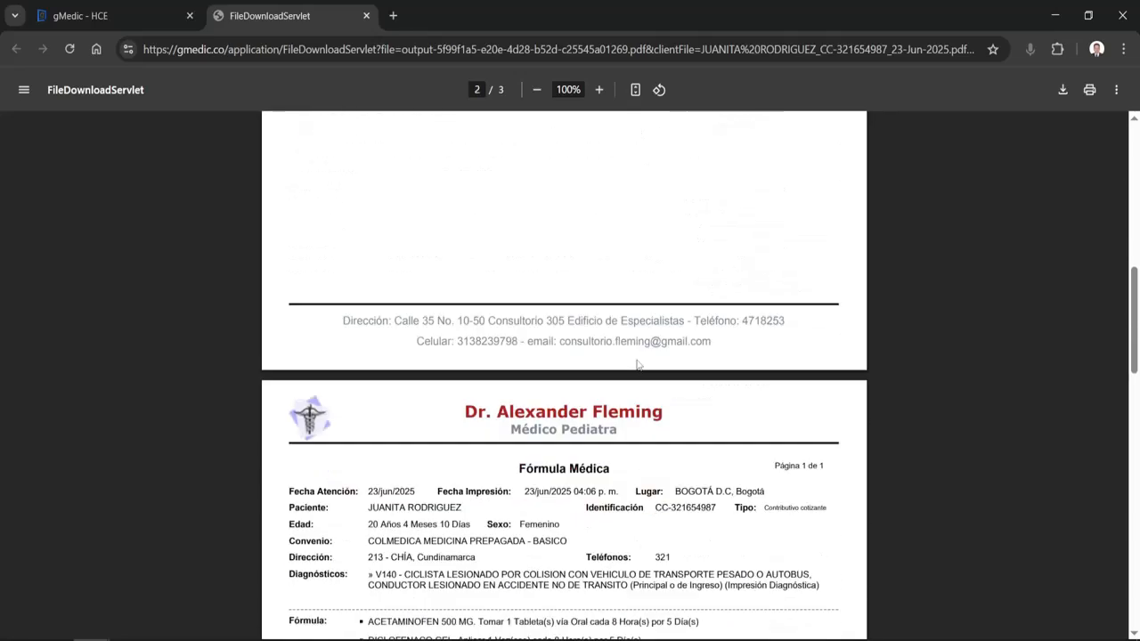
pyautogui.scroll(4, 637, 365)
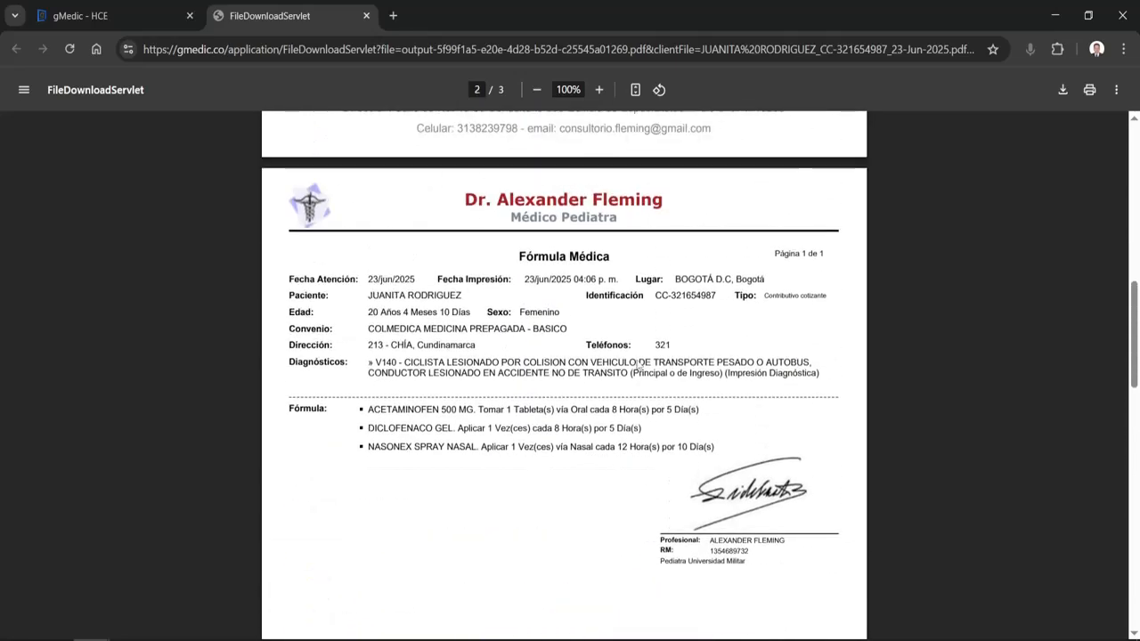
pyautogui.scroll(-9, 637, 365)
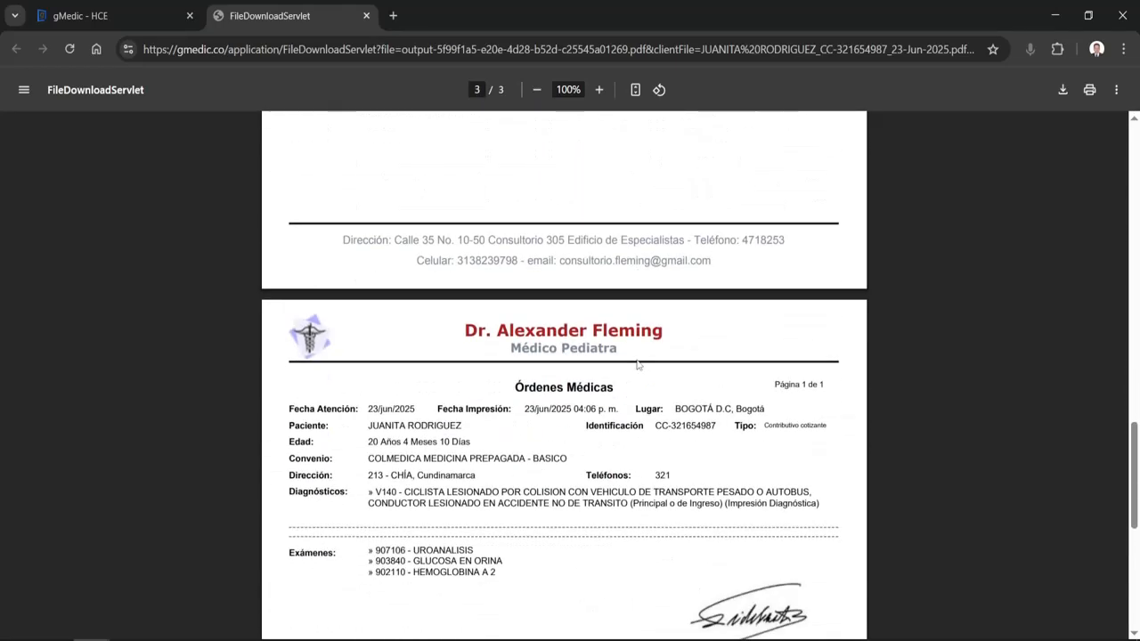
pyautogui.scroll(6, 637, 364)
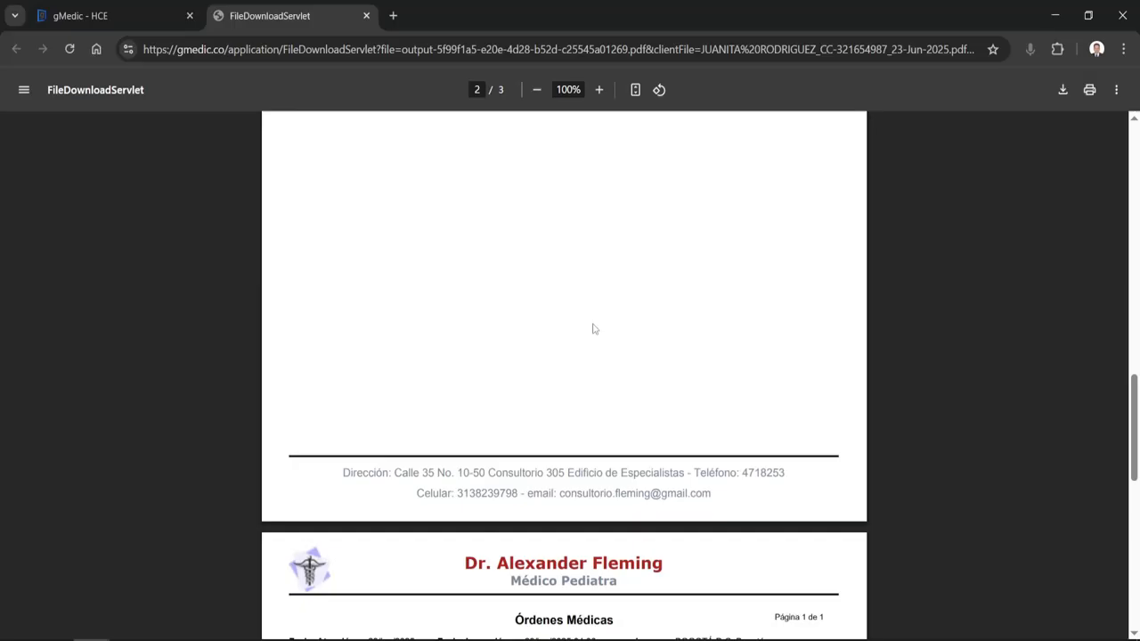
pyautogui.click(366, 15)
pyautogui.click(804, 533)
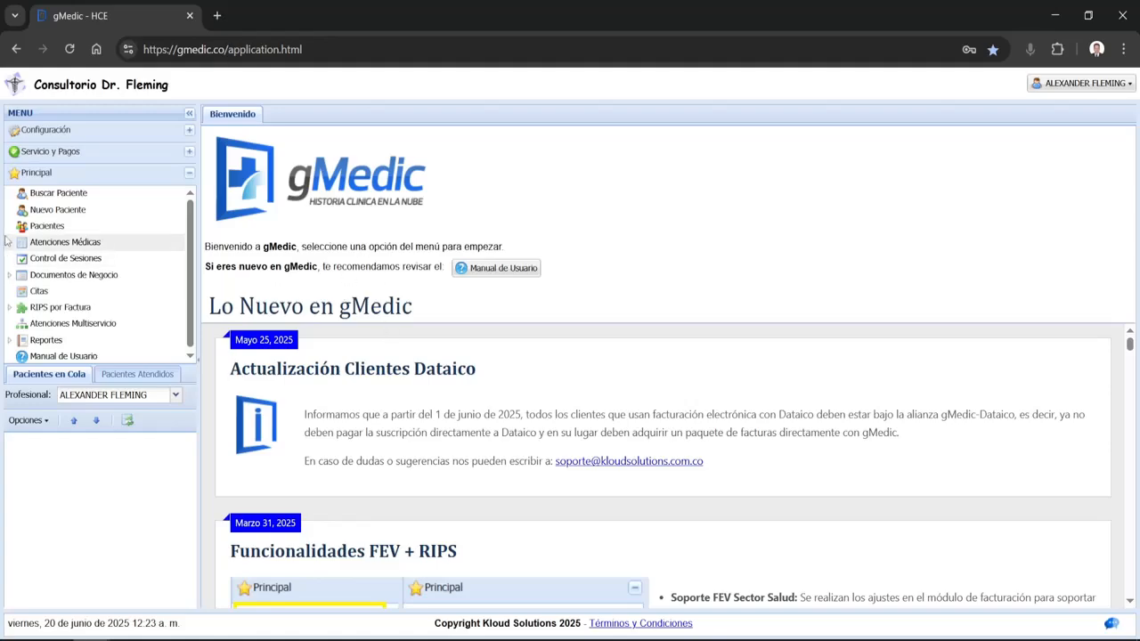
# Open the patient list, open the record in its first row, and start a new Consulta
pyautogui.click(49, 226)
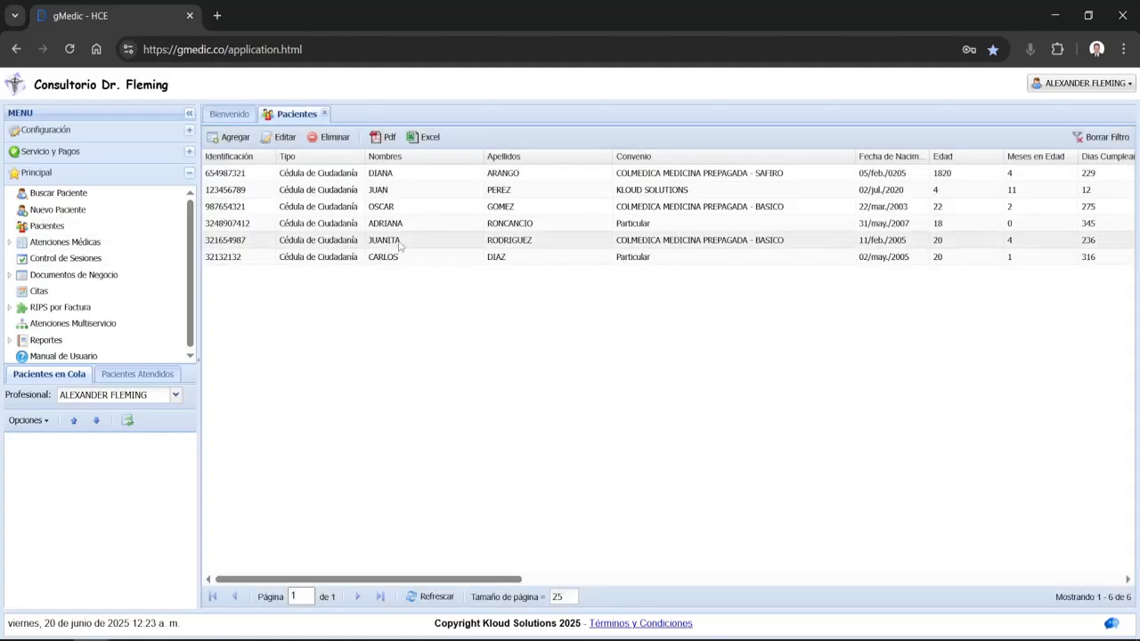
pyautogui.doubleClick(395, 177)
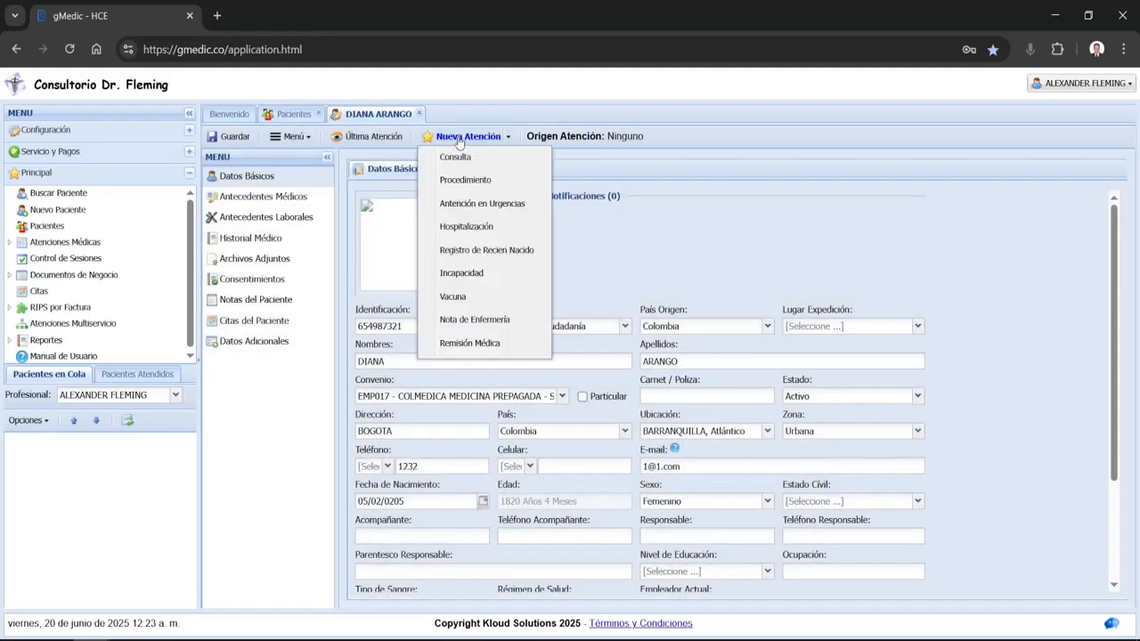
pyautogui.click(458, 141)
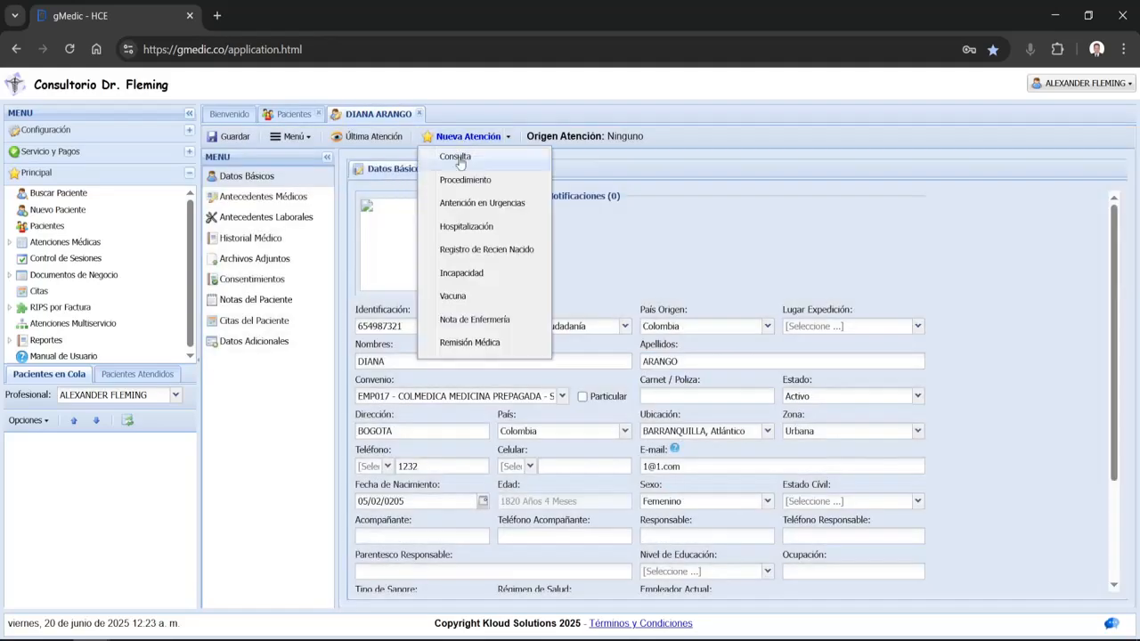
pyautogui.click(456, 157)
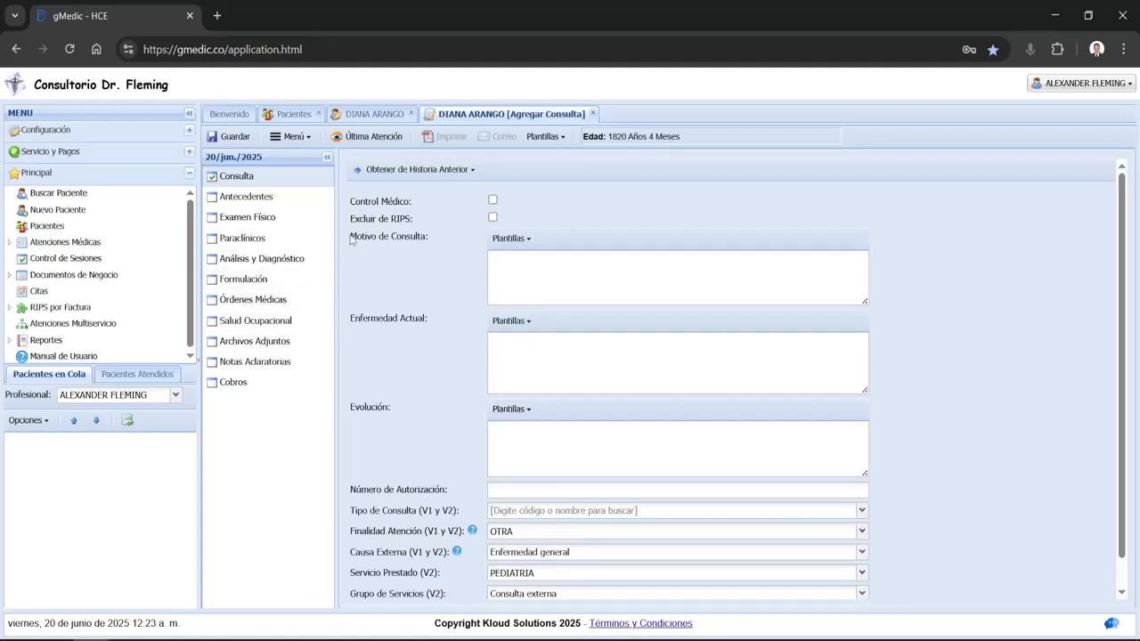
# Enter "Paciente que consulta por dolor frecuente" as the Motivo de Consulta
pyautogui.moveTo(351, 237); pyautogui.dragTo(436, 240)
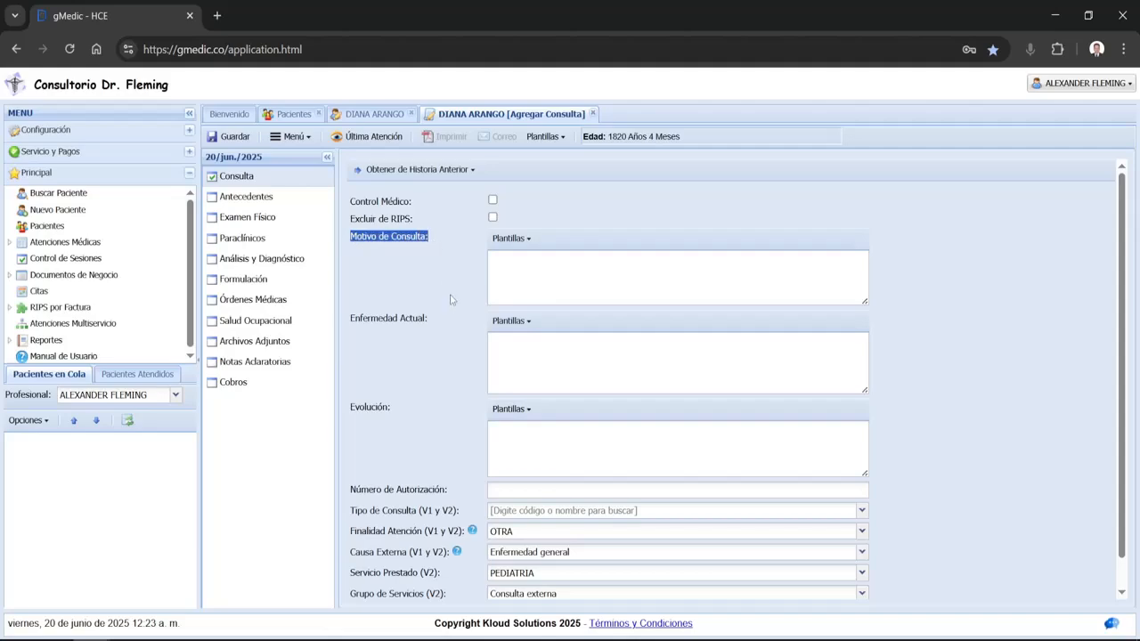
pyautogui.click(556, 286)
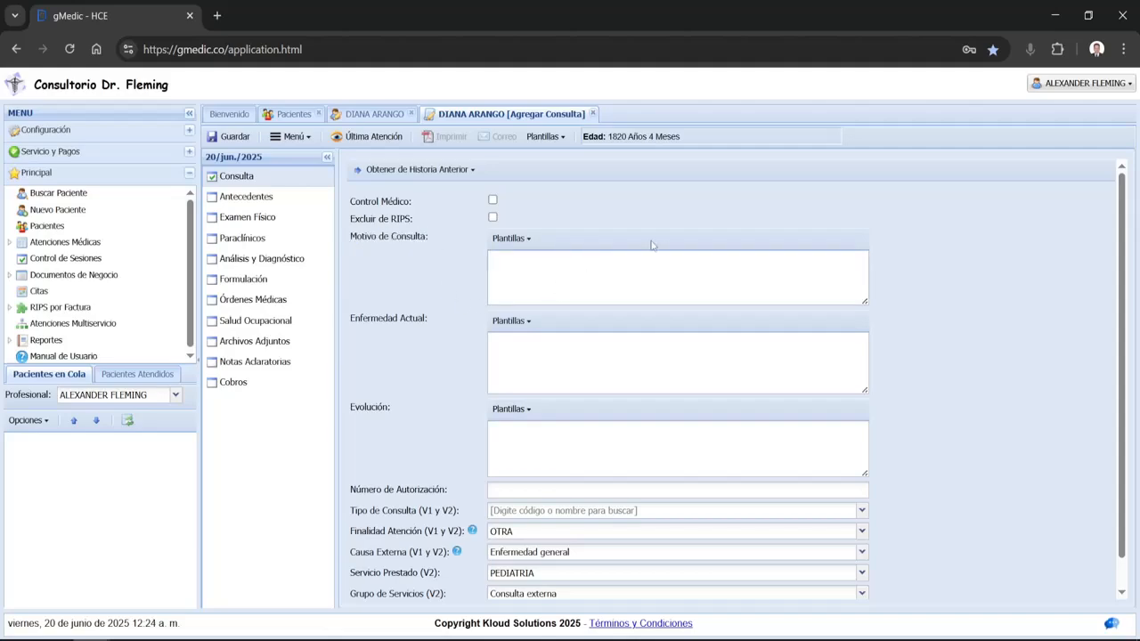
pyautogui.write('Paciente que consulta por dolor fr')
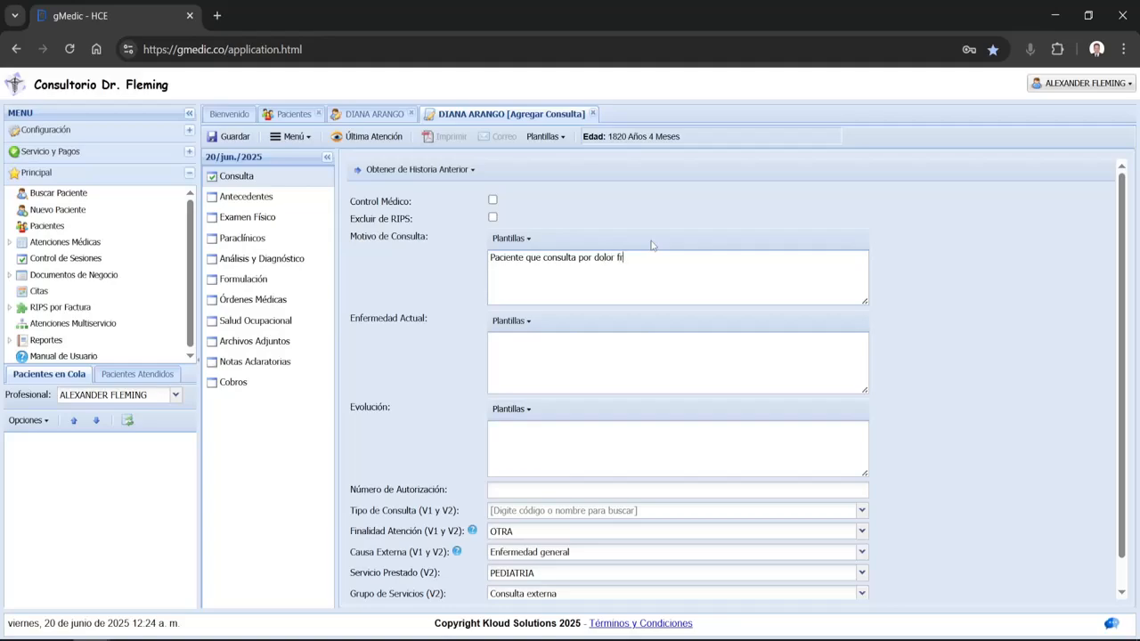
pyautogui.write('ecuente')
# Copy the whole Motivo de Consulta text to the clipboard
pyautogui.hotkey('ctrl', 'a')
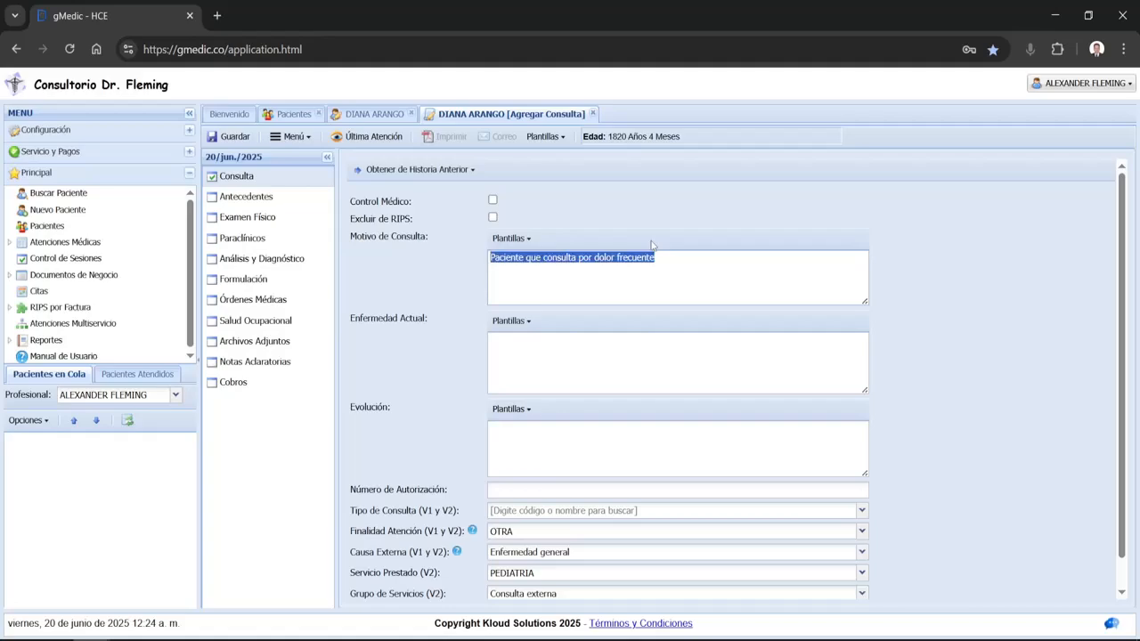
pyautogui.rightClick(677, 283)
pyautogui.click(726, 307)
pyautogui.click(653, 291)
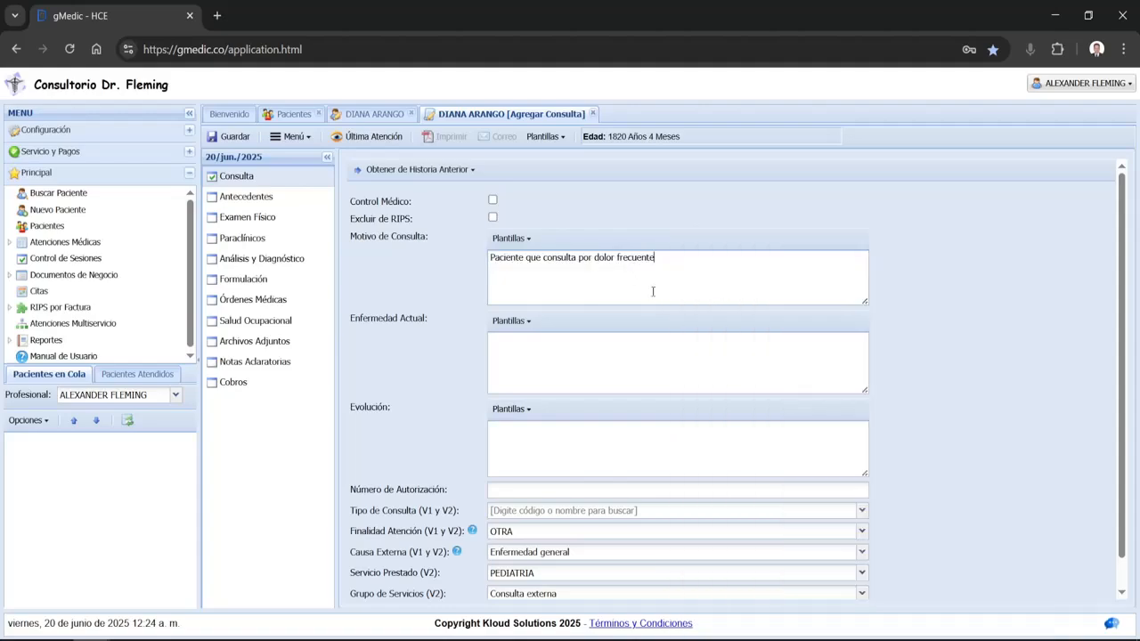
pyautogui.tripleClick(653, 292)
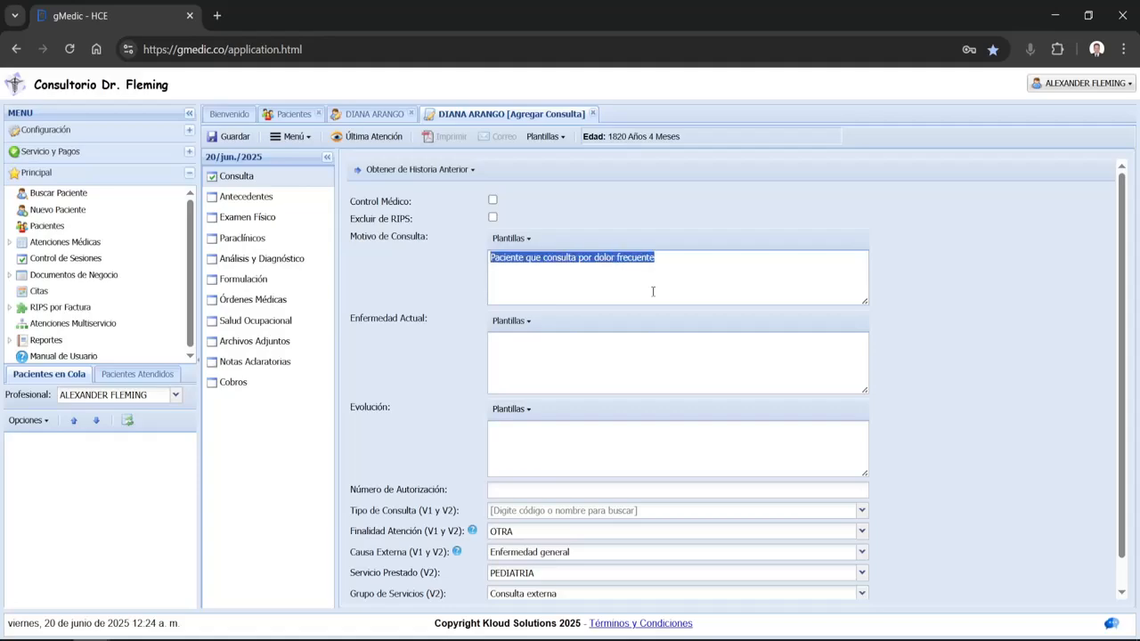
pyautogui.click(782, 209)
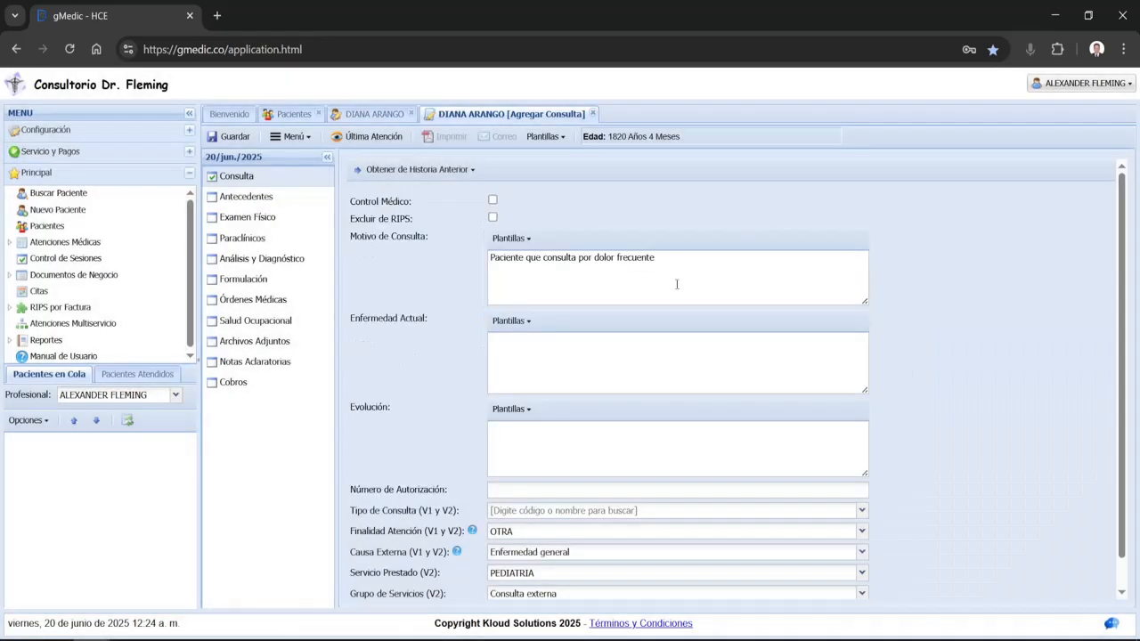
# Configure the Motivo de Consulta field with the copied text "Paciente que consulta por dolor frecuente" as its Valor por Defecto
pyautogui.moveTo(362, 239); pyautogui.dragTo(350, 237)
pyautogui.click(606, 279)
pyautogui.tripleClick(697, 273)
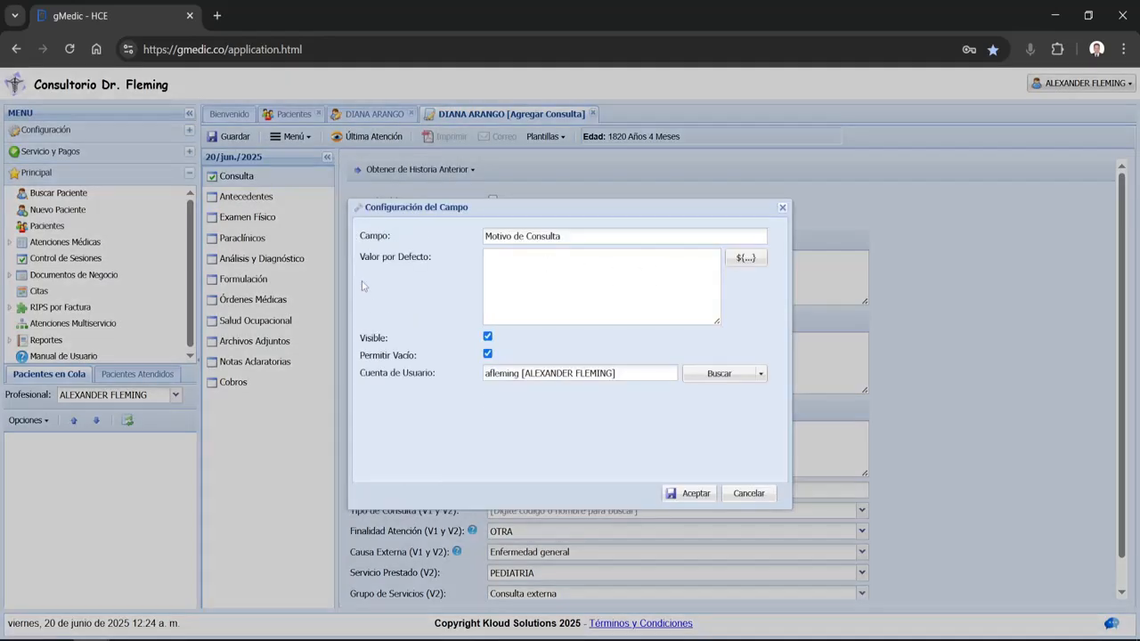
pyautogui.moveTo(362, 258); pyautogui.dragTo(429, 260)
pyautogui.click(547, 265)
pyautogui.hotkey('ctrl', 'v')
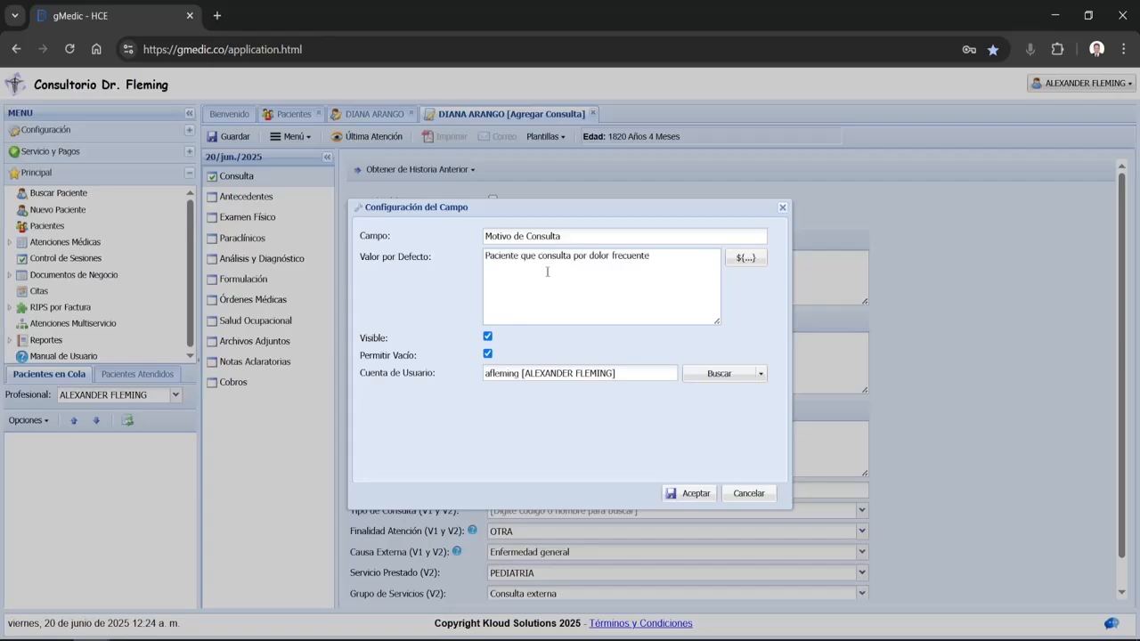
pyautogui.click(680, 497)
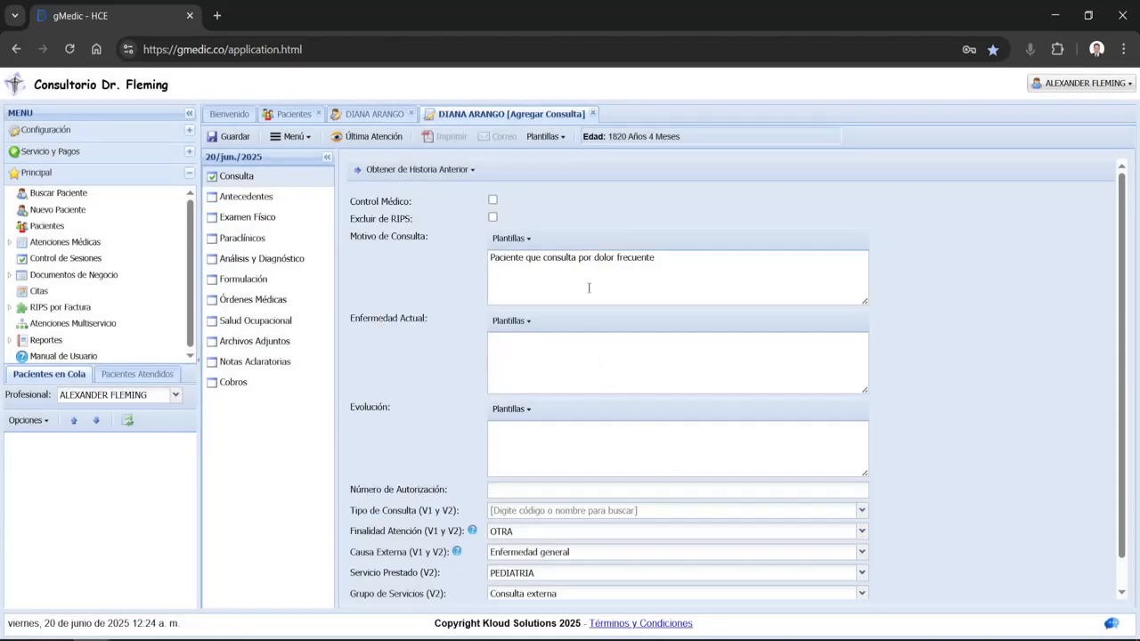
# Close the current consultation without saving and start a new Consulta to check the Motivo de Consulta default
pyautogui.moveTo(644, 265); pyautogui.dragTo(473, 268)
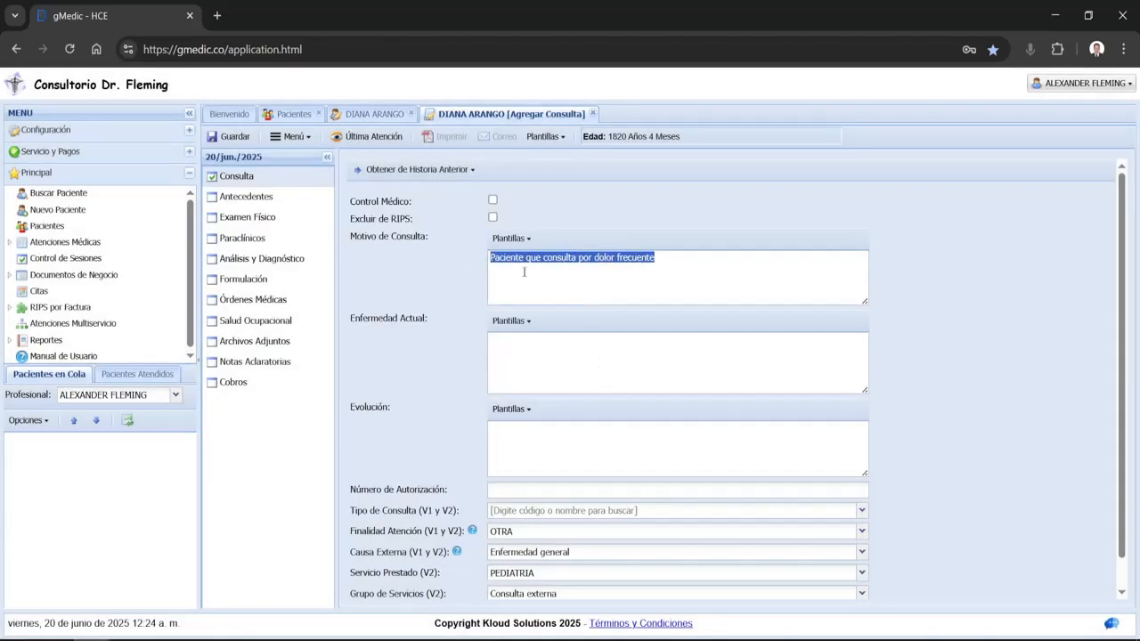
pyautogui.click(593, 115)
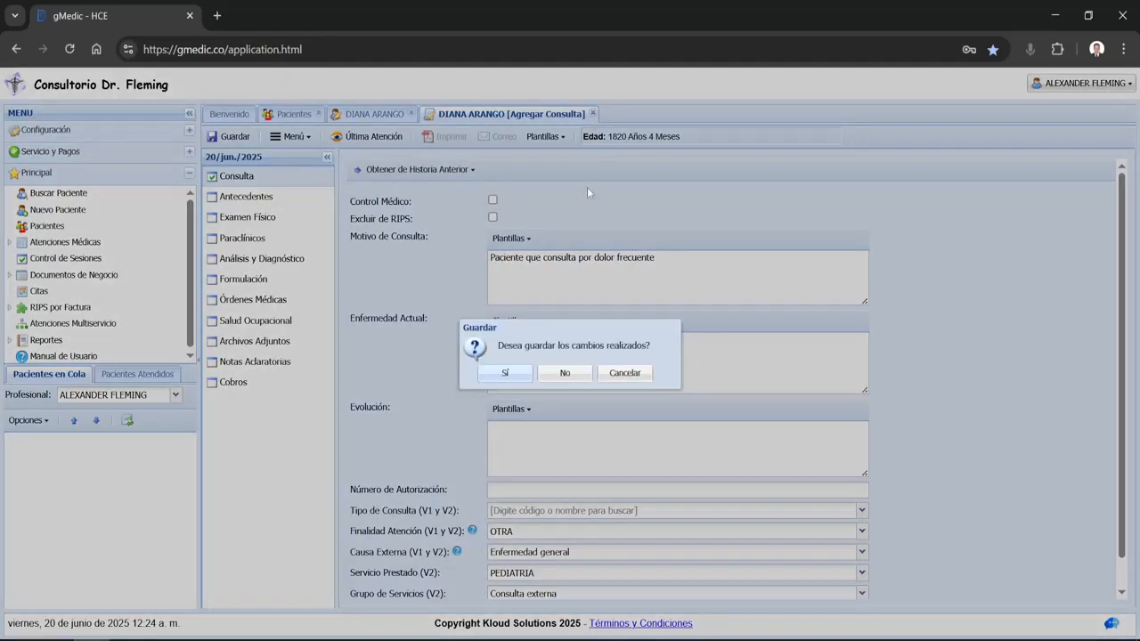
pyautogui.click(575, 382)
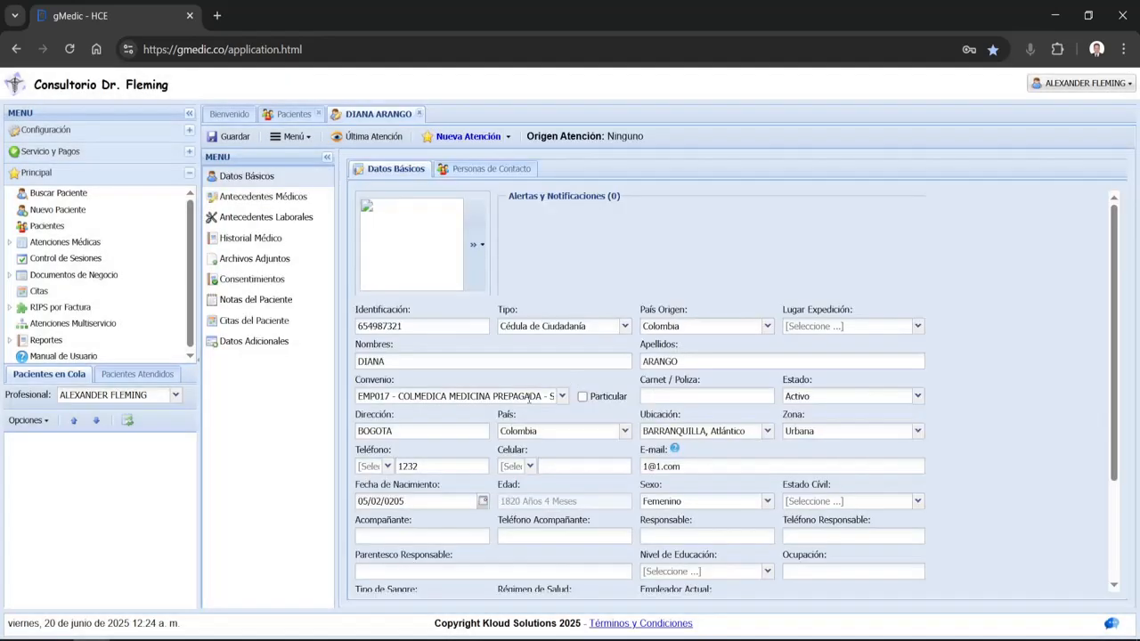
pyautogui.click(475, 141)
pyautogui.click(456, 157)
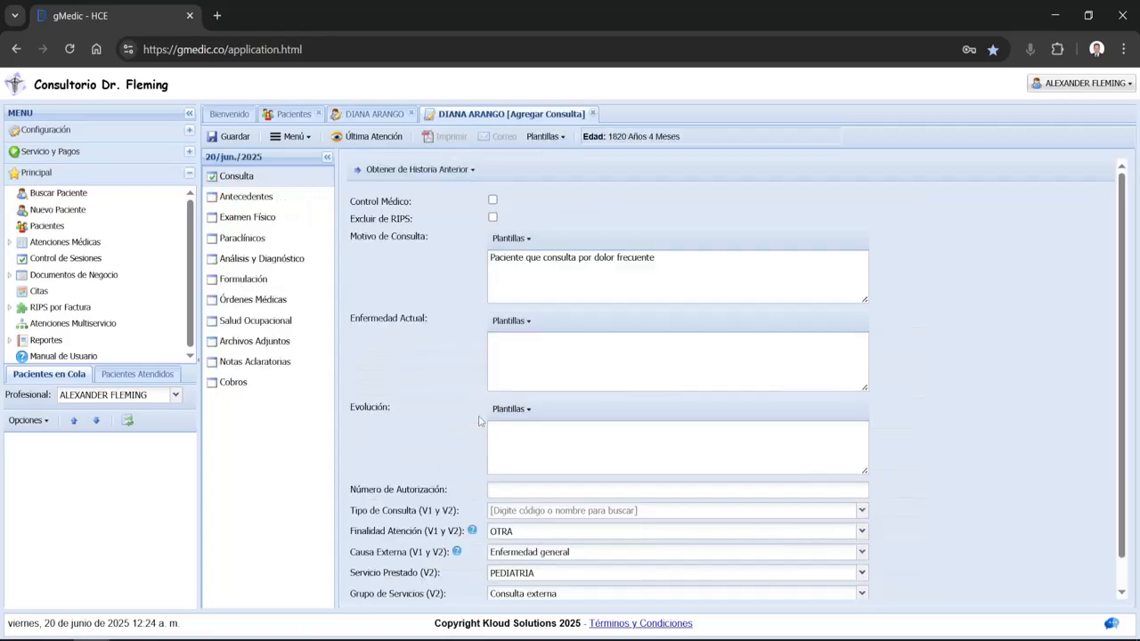
pyautogui.tripleClick(700, 274)
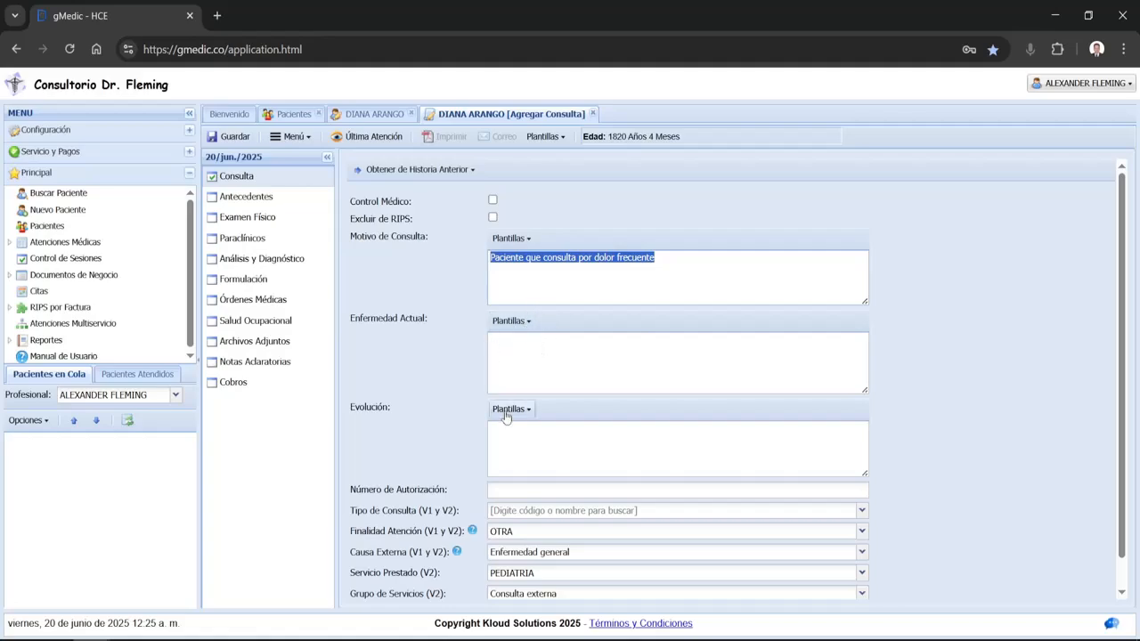
pyautogui.moveTo(351, 410); pyautogui.dragTo(397, 408)
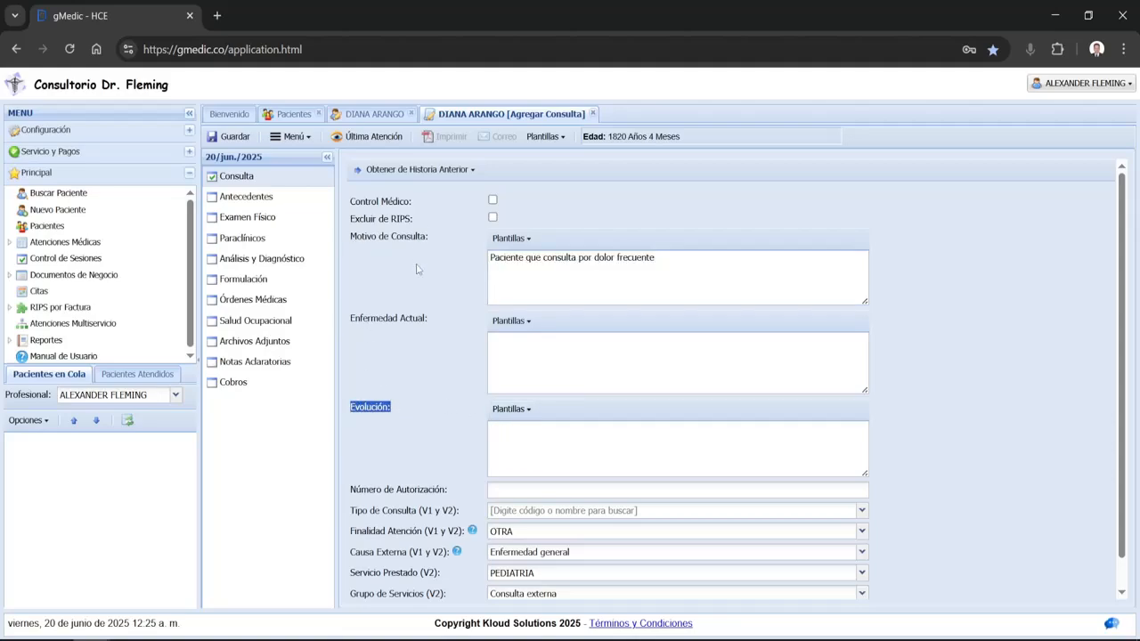
pyautogui.click(762, 434)
pyautogui.write('cvbch')
pyautogui.press('Return')
pyautogui.write('cvb')
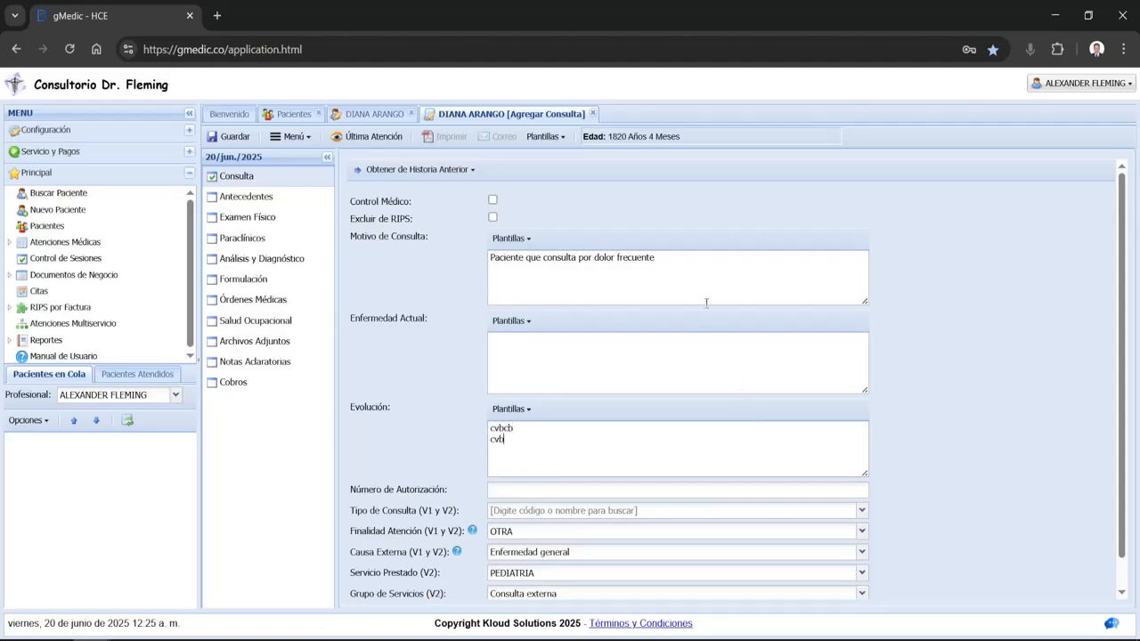
pyautogui.press('Return')
pyautogui.write('cvb')
pyautogui.press('Return')
pyautogui.moveTo(520, 452); pyautogui.dragTo(465, 406)
pyautogui.press('BackSpace')
# Enter "Paciente evoluciona favorablemente al tratamiento con ___" as the Evolución and start adding a text template from it
pyautogui.write('PPaciente evoluciona favora')
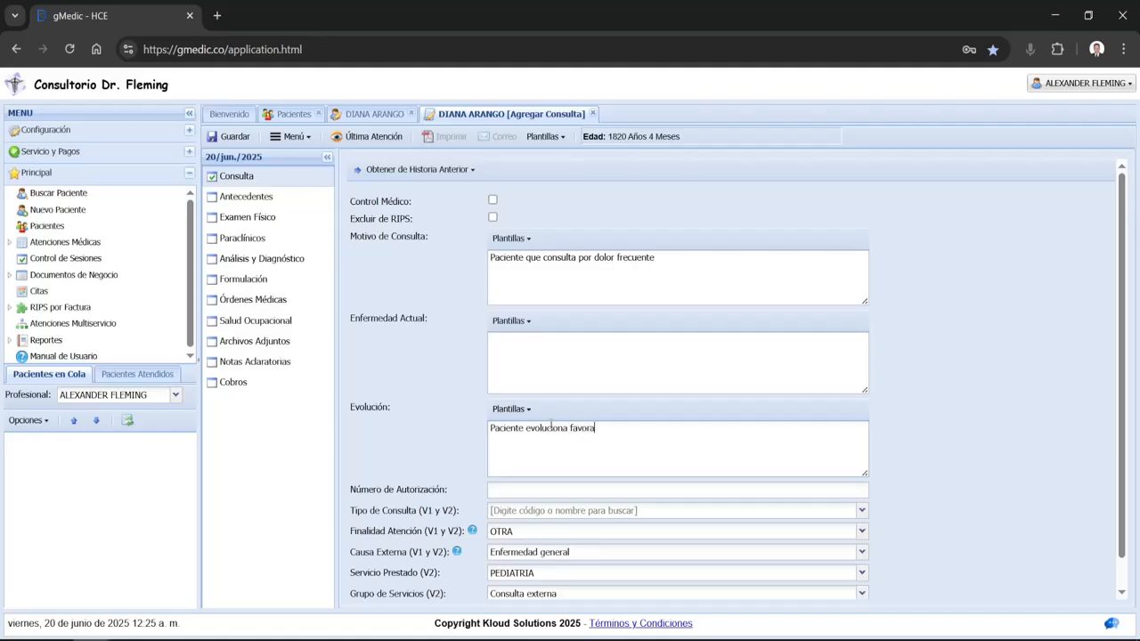
pyautogui.write('blemente al tratamiento con ___')
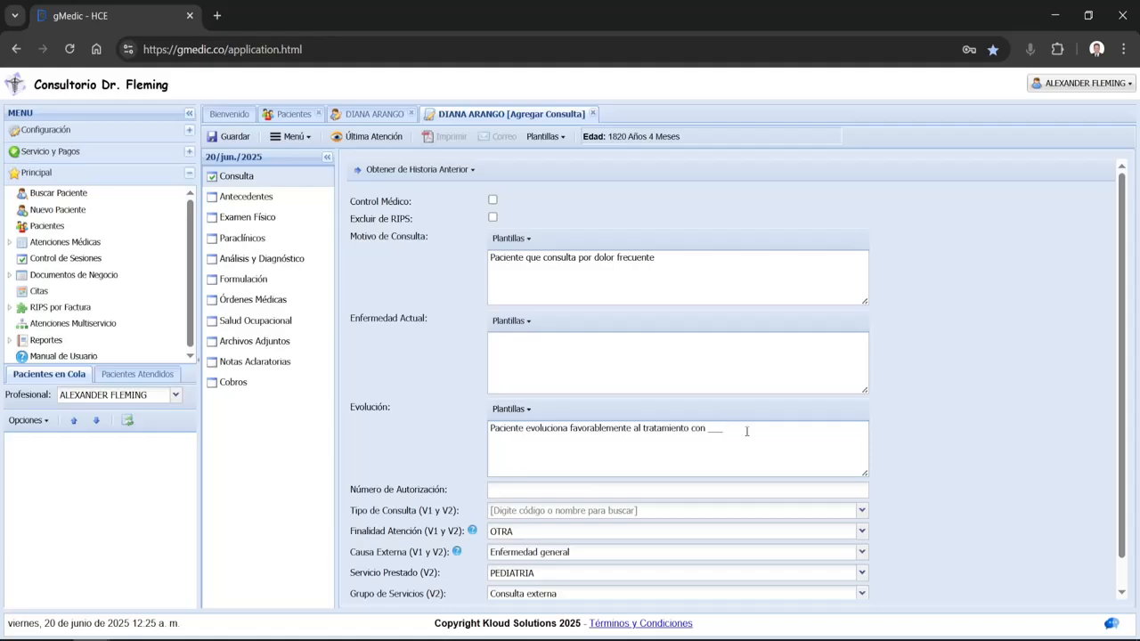
pyautogui.click(517, 411)
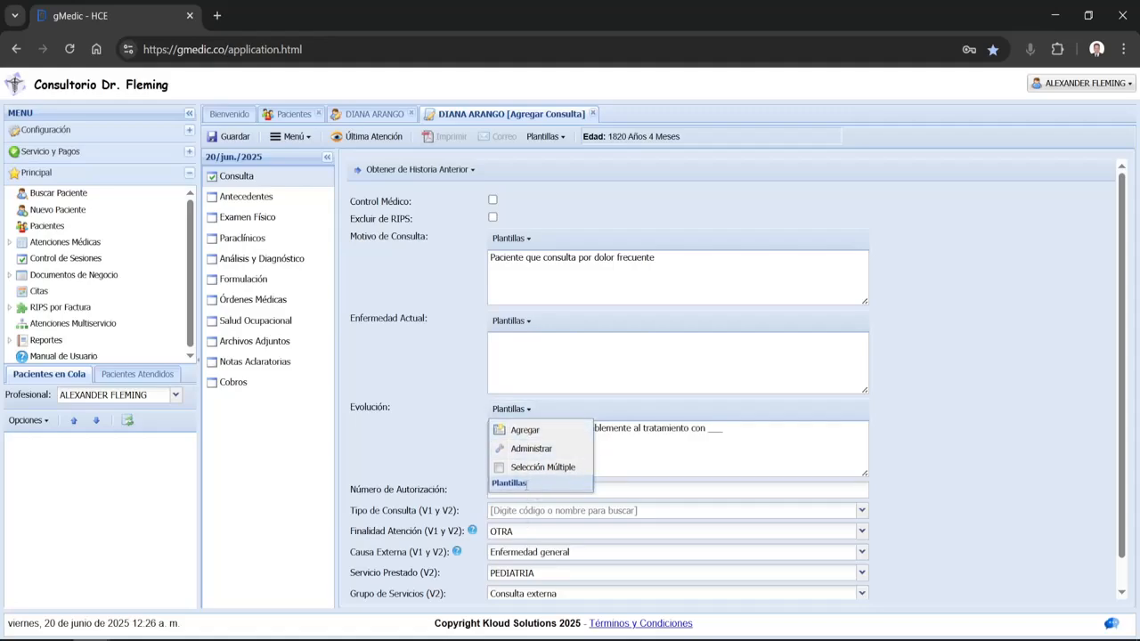
pyautogui.click(524, 432)
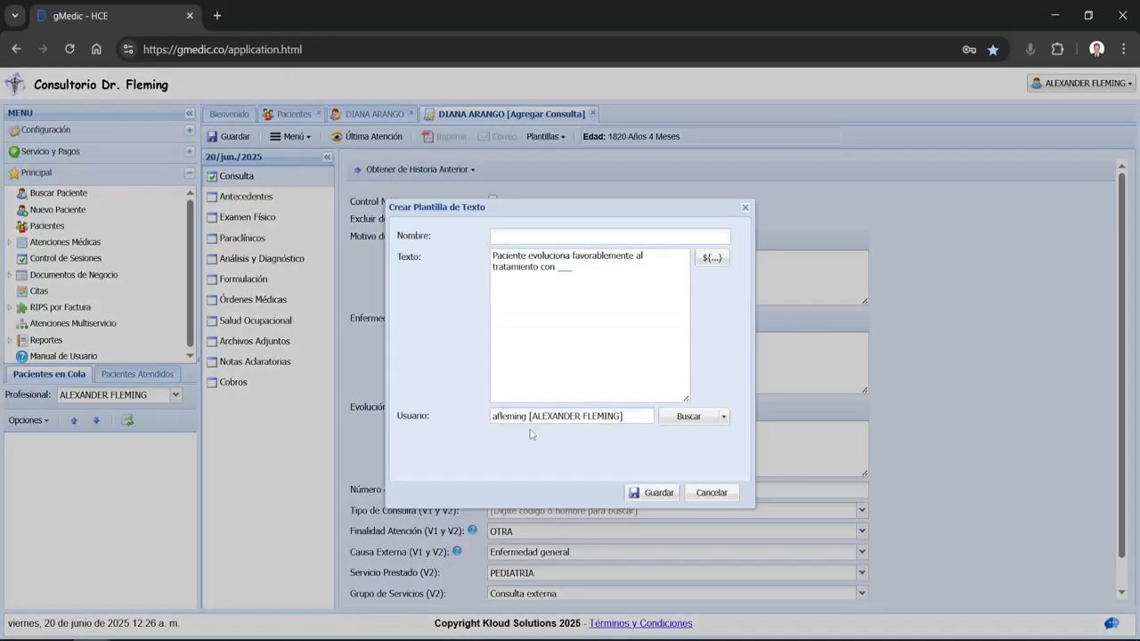
# Name the new Evolución text template "Prueba EV1"
pyautogui.click(532, 236)
pyautogui.write('Prueba EV')
pyautogui.moveTo(552, 235); pyautogui.dragTo(471, 236)
pyautogui.click(540, 324)
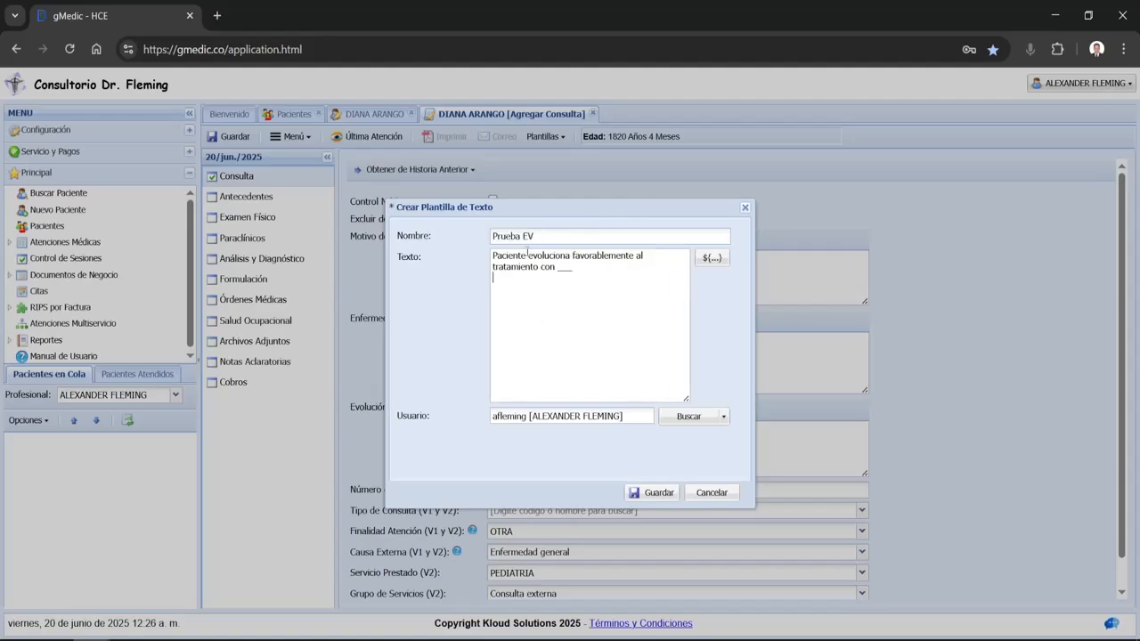
pyautogui.doubleClick(528, 236)
pyautogui.write('EV1')
pyautogui.click(598, 279)
pyautogui.moveTo(598, 279); pyautogui.dragTo(475, 260)
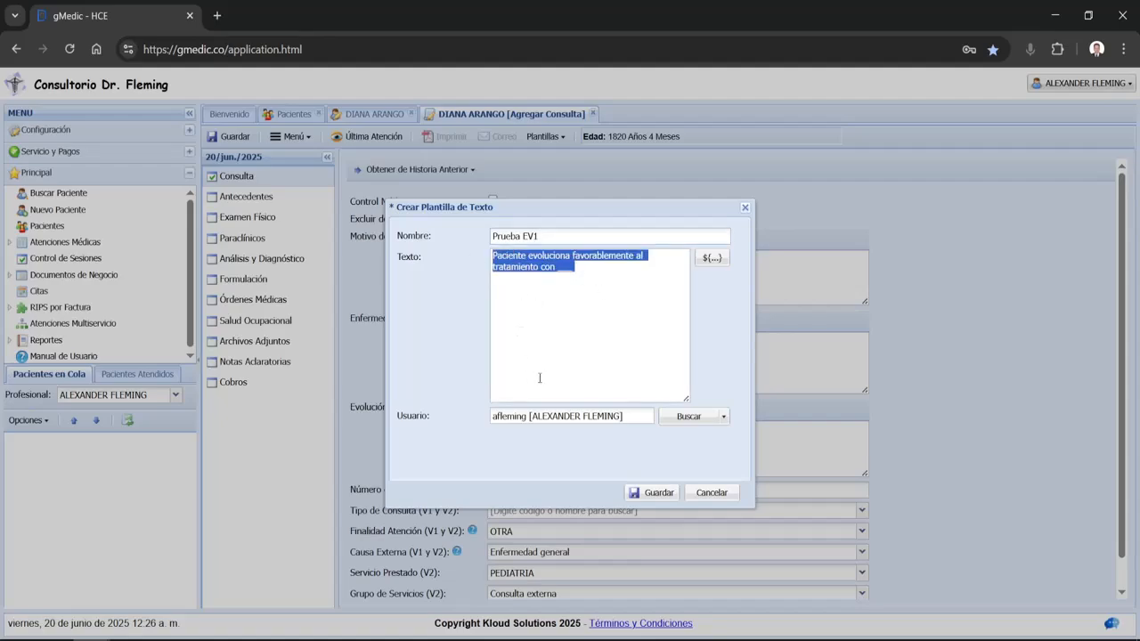
# Insert "de la ciudad de" after "Paciente" in the template text, moving the dialog aside
pyautogui.moveTo(569, 211); pyautogui.dragTo(635, 224)
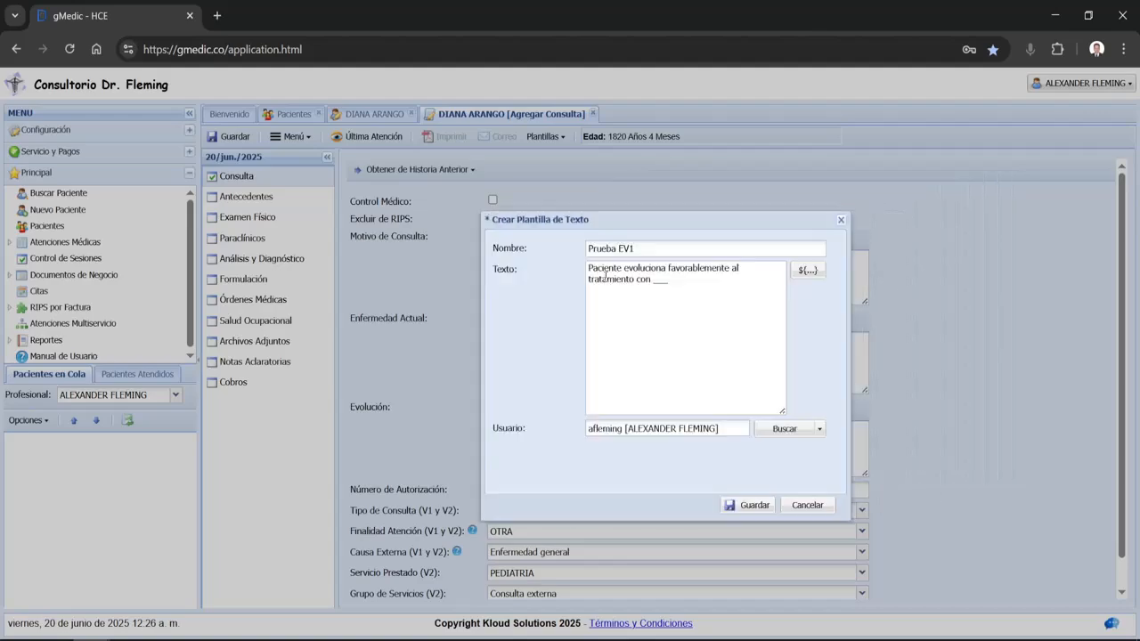
pyautogui.click(692, 283)
pyautogui.click(626, 269)
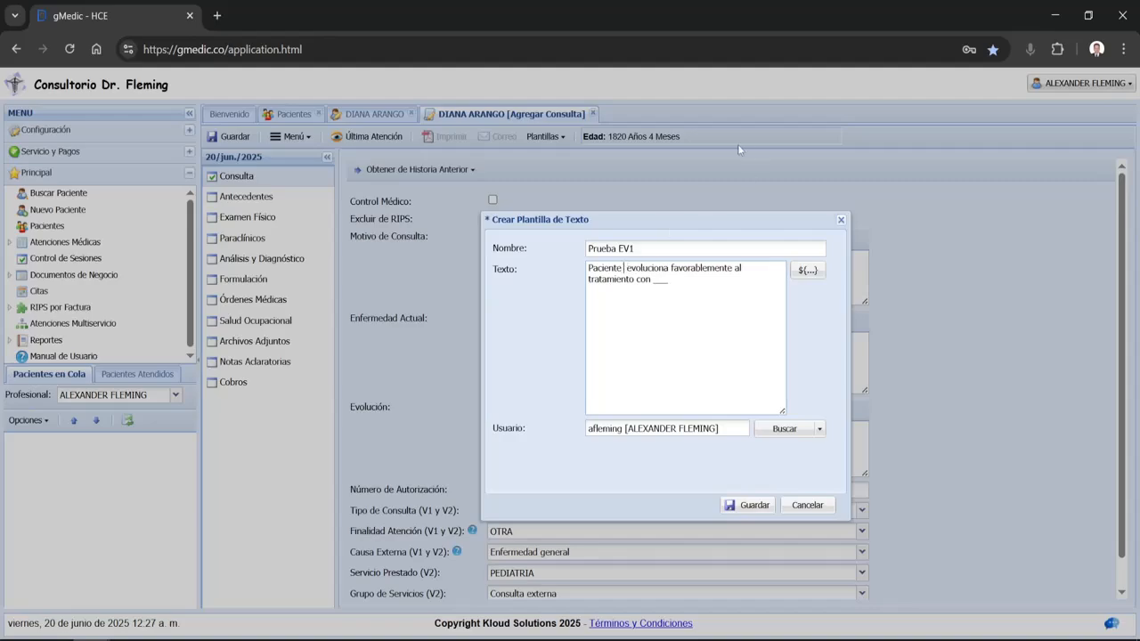
pyautogui.write('de la')
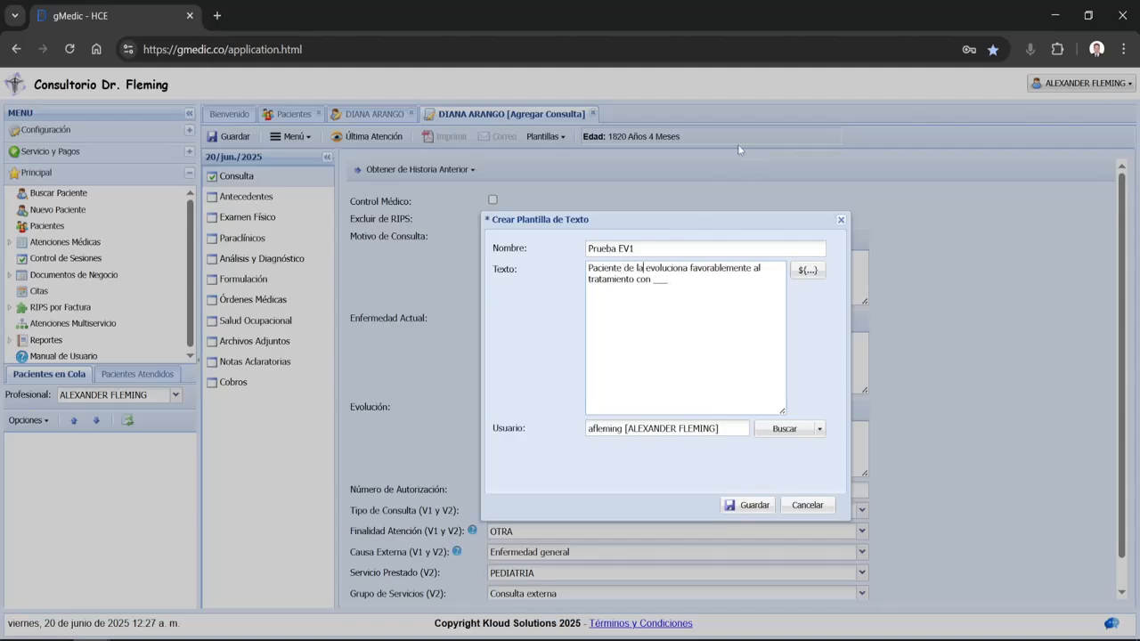
pyautogui.write(' ciudad de')
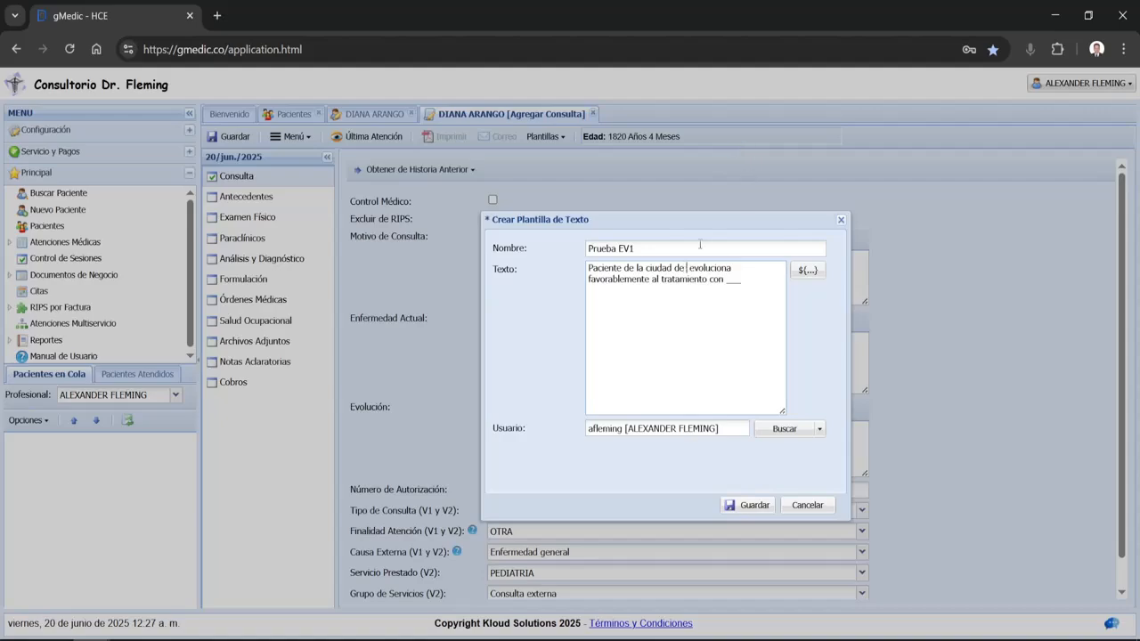
# Insert the variable ${paciente.ciudadReside} after "ciudad de" in the template text and remove the extra space following it
pyautogui.click(807, 271)
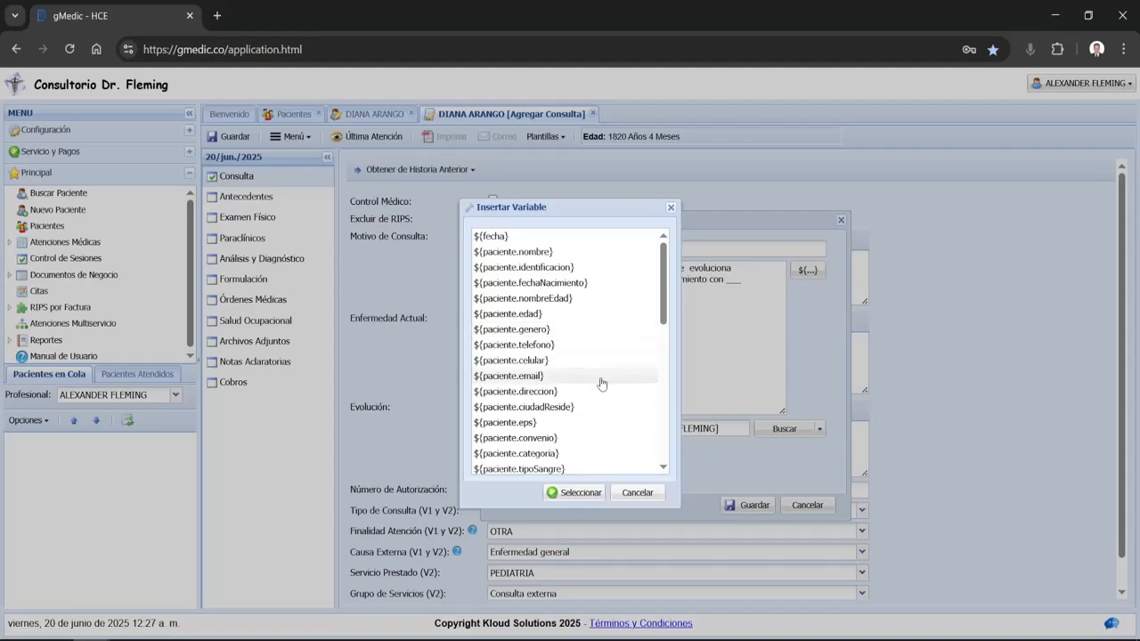
pyautogui.scroll(-10, 525, 375)
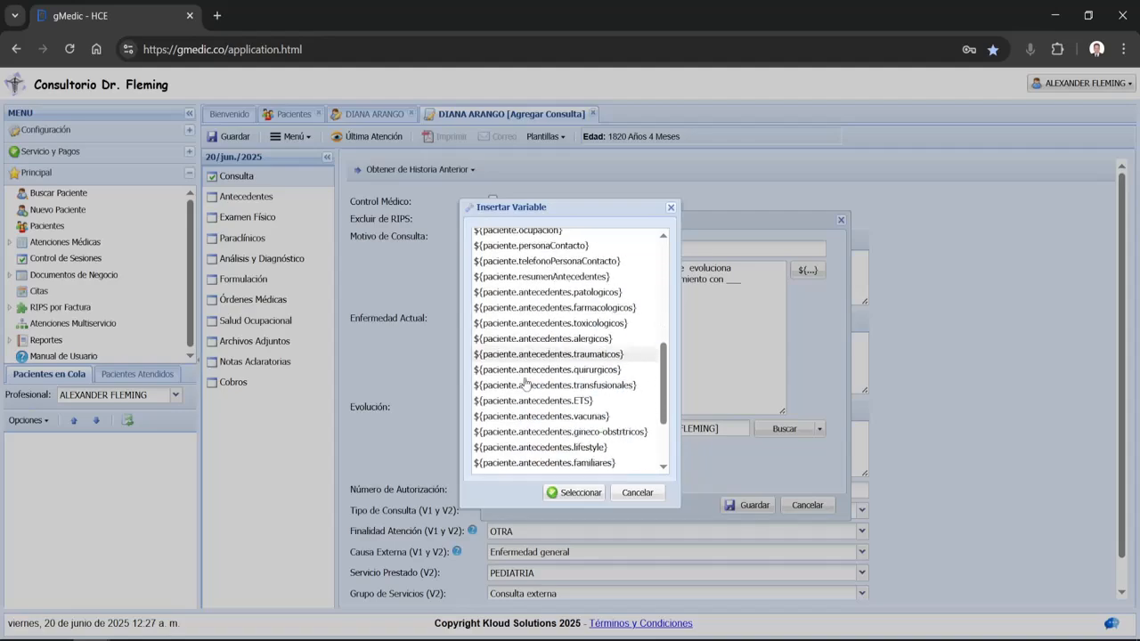
pyautogui.scroll(10, 544, 392)
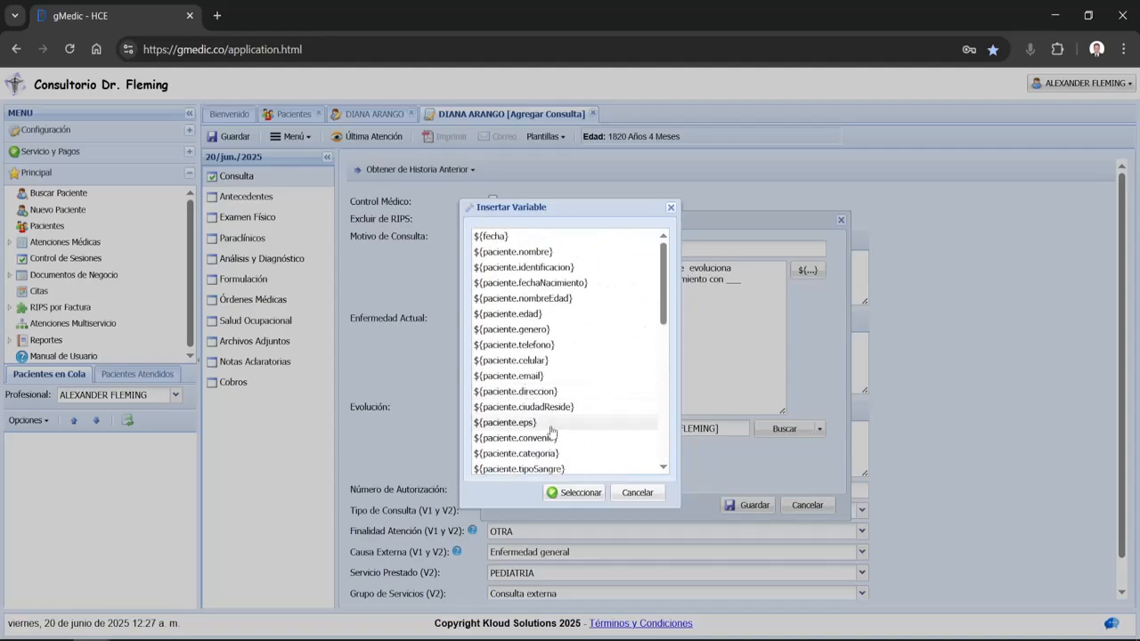
pyautogui.click(526, 410)
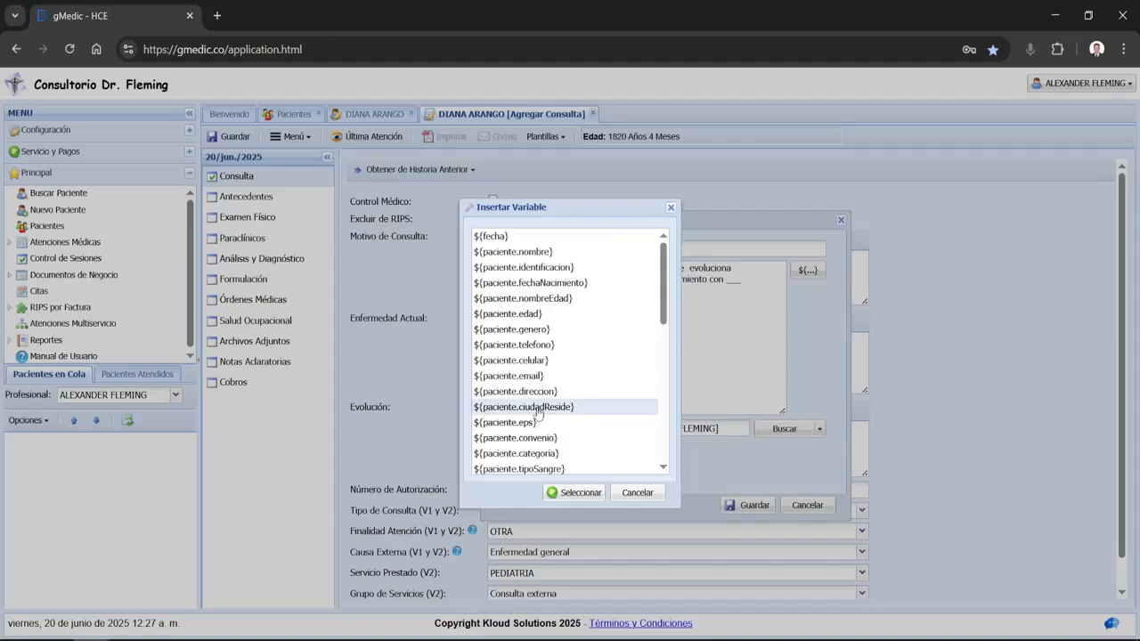
pyautogui.click(575, 492)
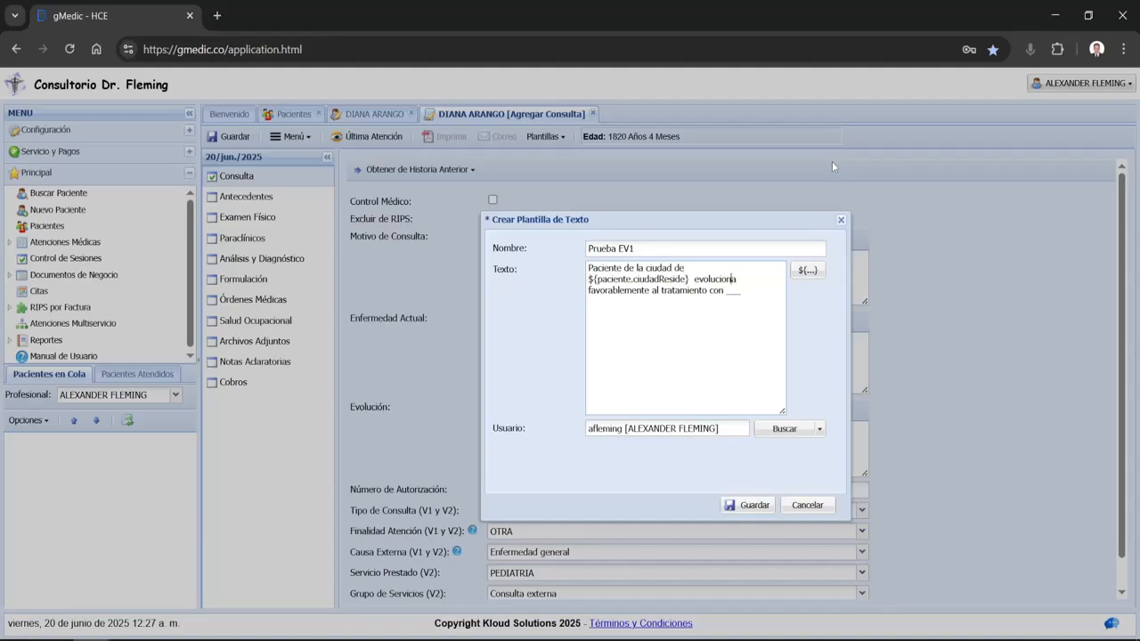
pyautogui.press('BackSpace')
pyautogui.press('Down')
pyautogui.moveTo(589, 280)
pyautogui.mouseDown()
pyautogui.moveTo(686, 278)
pyautogui.moveTo(589, 267)
pyautogui.moveTo(588, 289)
pyautogui.mouseUp()
pyautogui.click(687, 279)
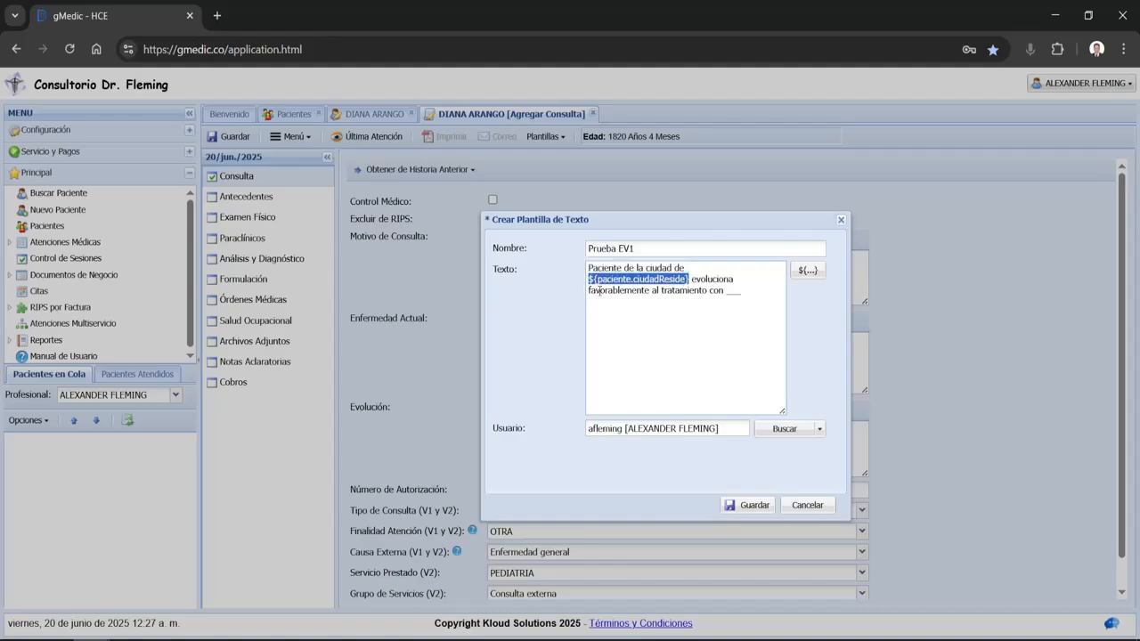
pyautogui.click(660, 338)
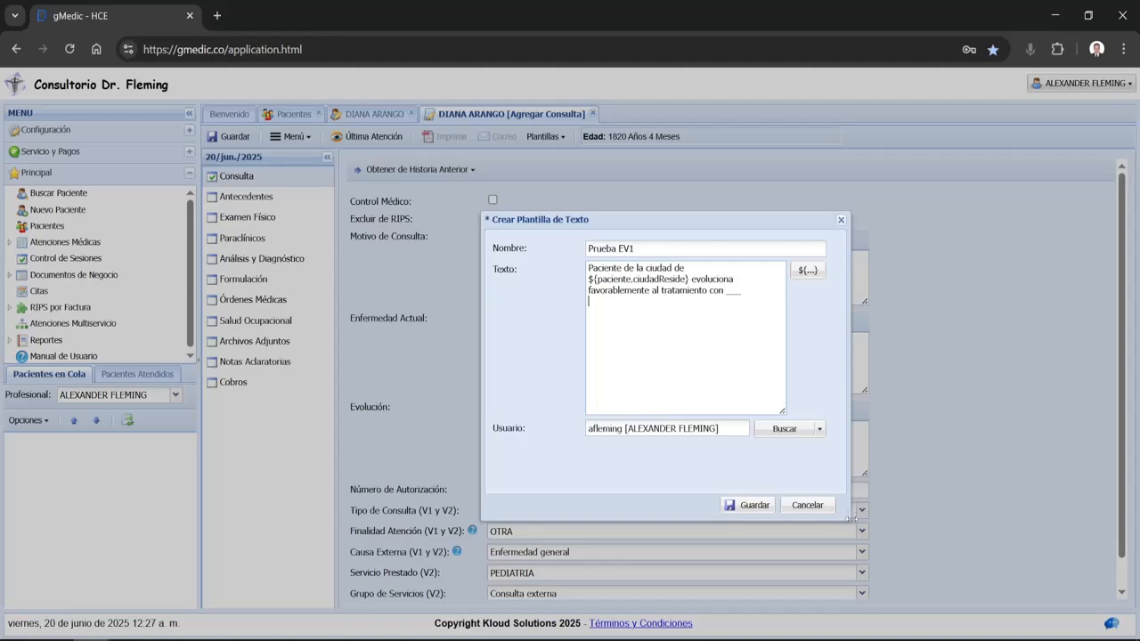
# Enlarge the template dialog and its text box, and save the template
pyautogui.moveTo(852, 525); pyautogui.dragTo(1034, 561)
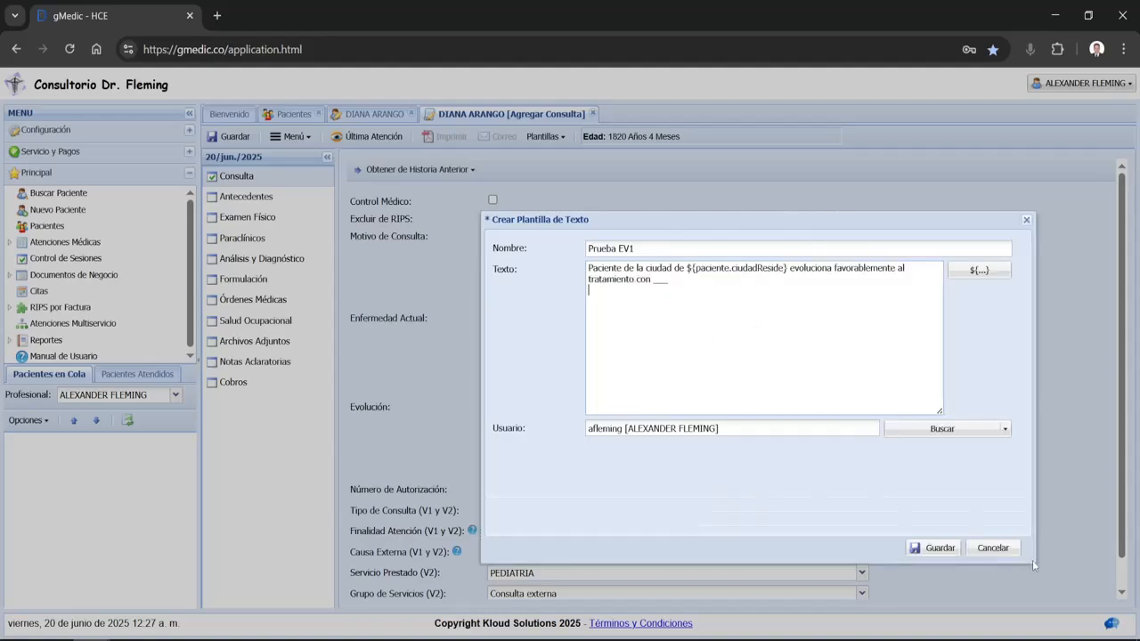
pyautogui.moveTo(941, 413); pyautogui.dragTo(941, 446)
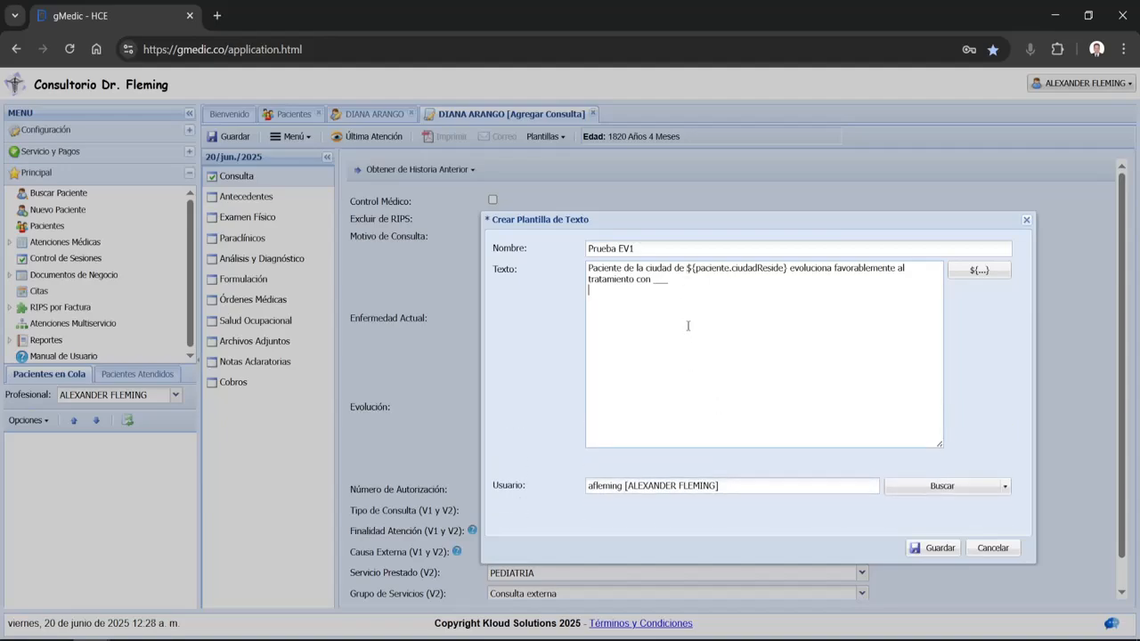
pyautogui.click(923, 549)
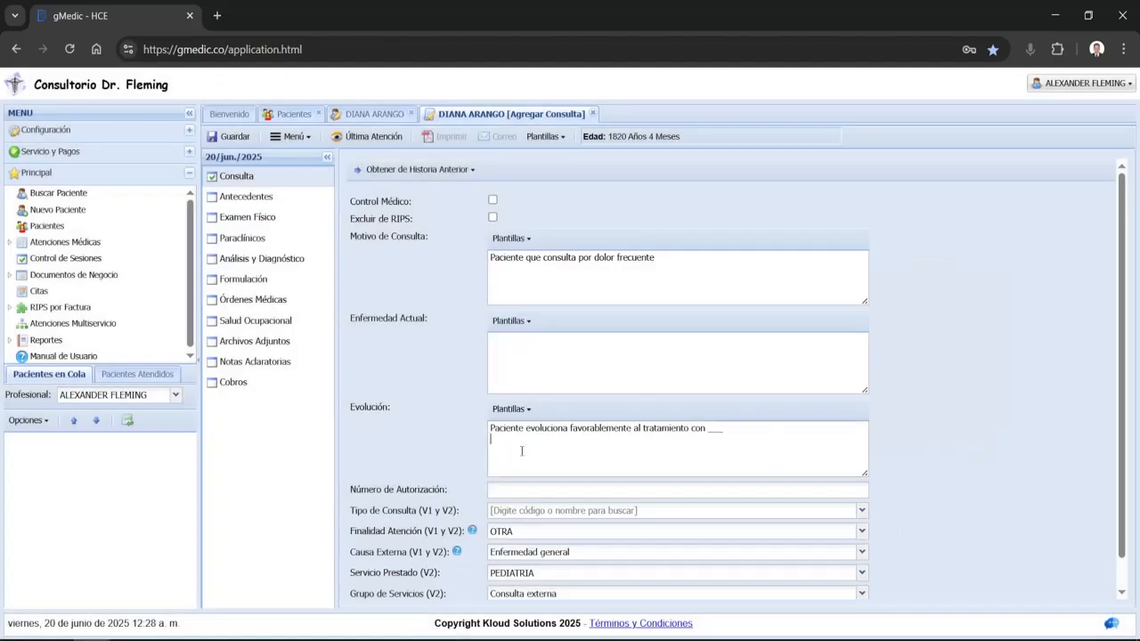
# Clear the Evolución text and fill the field from the Prueba EV1 template
pyautogui.moveTo(522, 452); pyautogui.dragTo(465, 413)
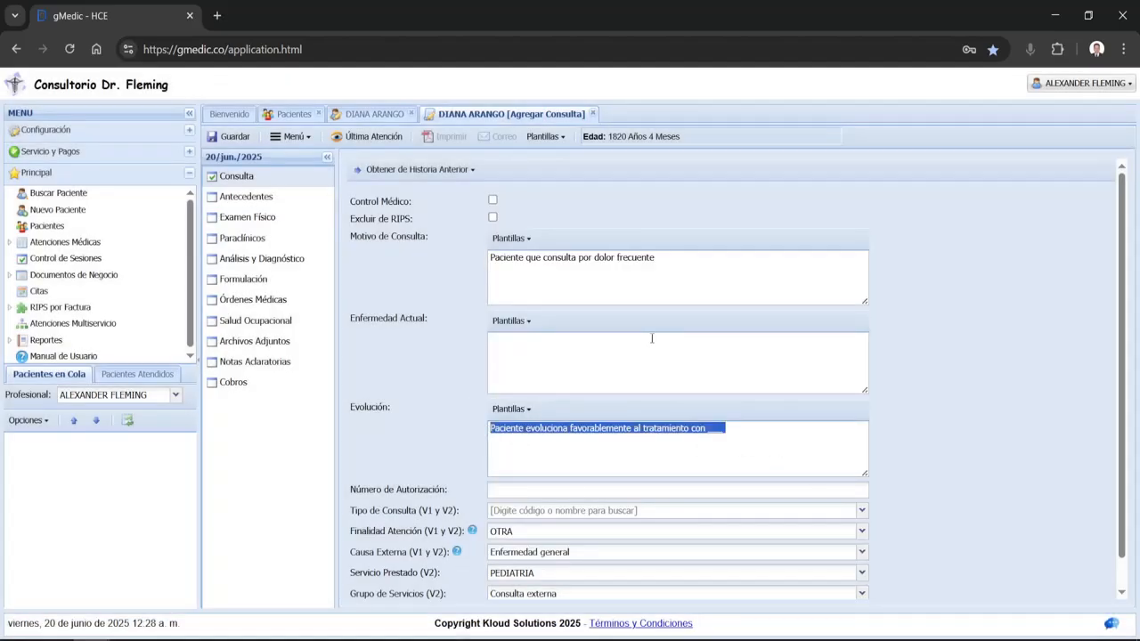
pyautogui.press('BackSpace')
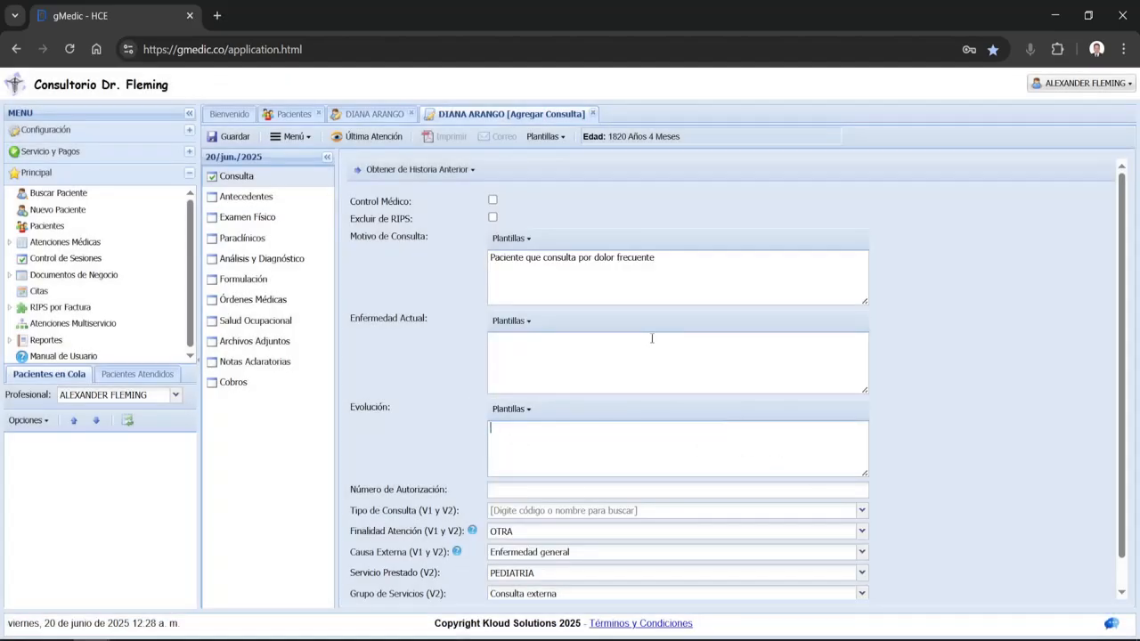
pyautogui.click(519, 416)
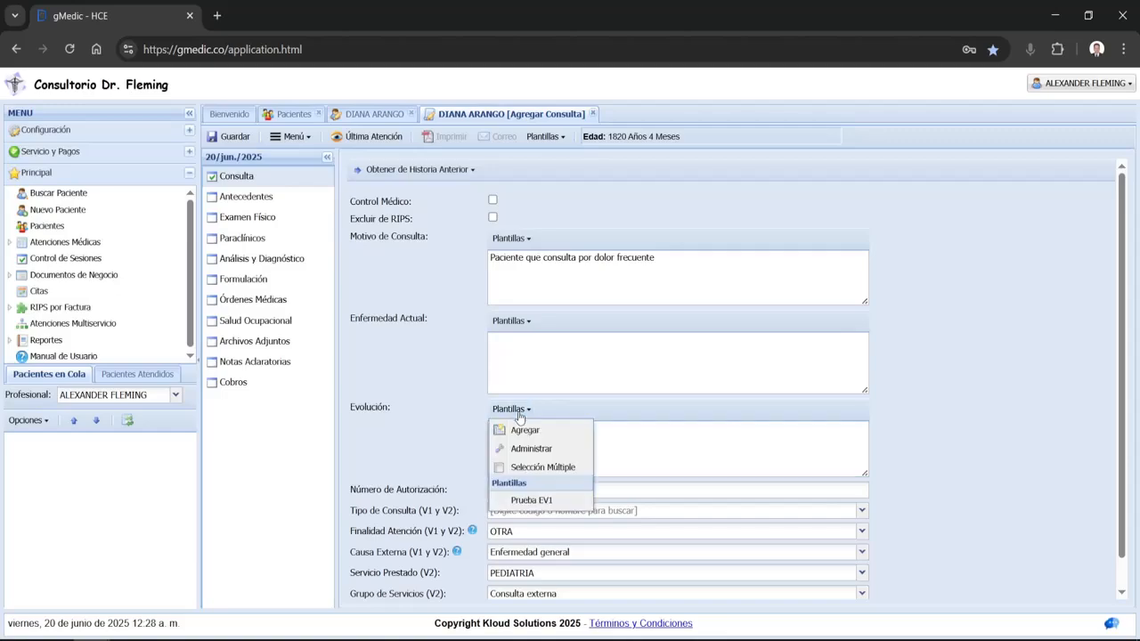
pyautogui.click(540, 502)
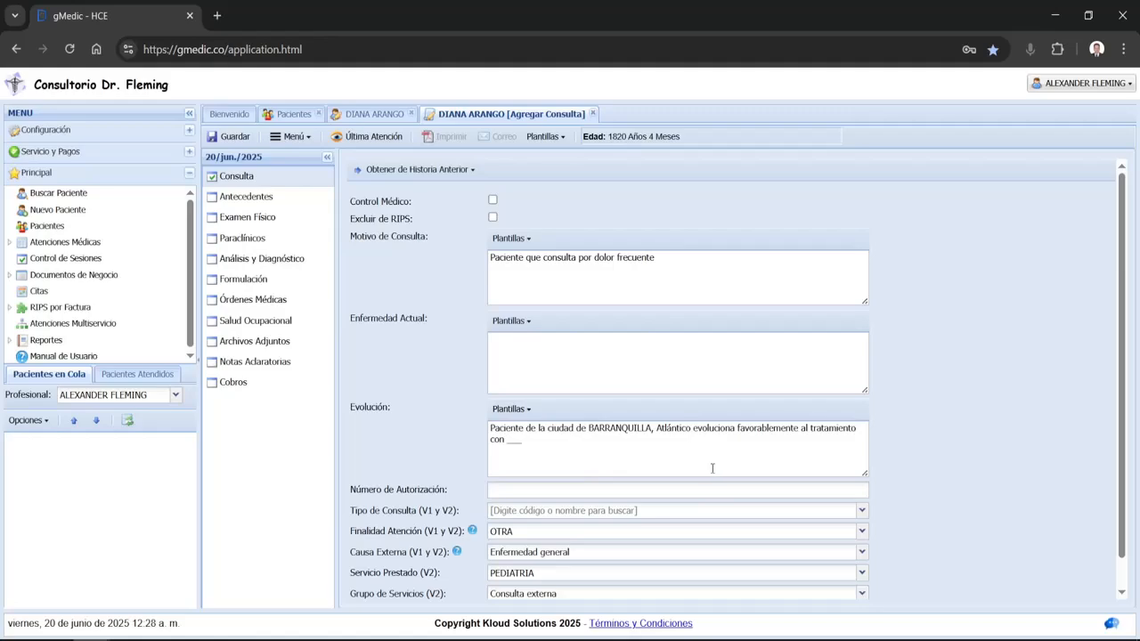
# Compare the city inserted in Evolución with the Ubicación in the patient's basic data
pyautogui.moveTo(590, 431); pyautogui.dragTo(651, 433)
pyautogui.click(380, 114)
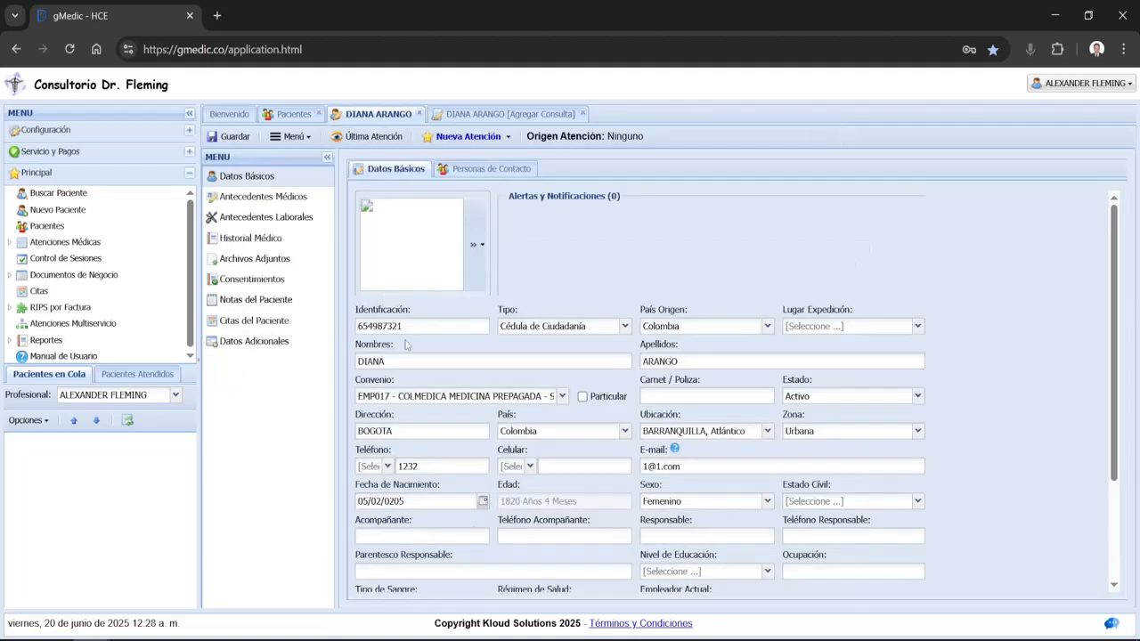
# Check the patient's Ubicación in the basic data against the city text in the consultation's Evolución field
pyautogui.click(659, 434)
pyautogui.moveTo(641, 415); pyautogui.dragTo(670, 418)
pyautogui.click(677, 431)
pyautogui.click(458, 114)
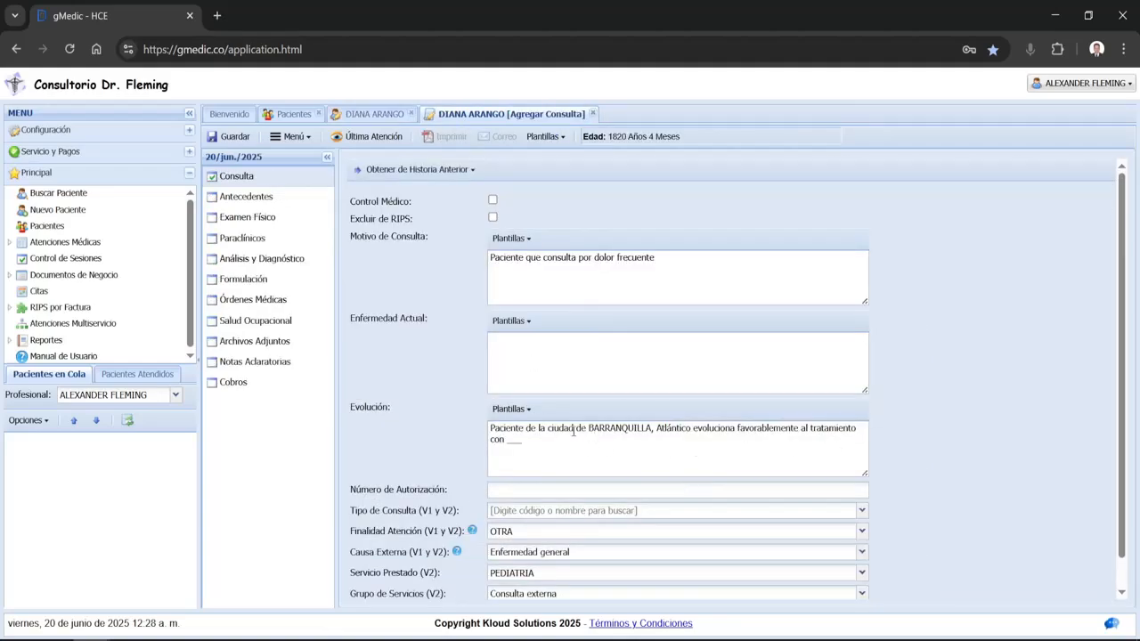
pyautogui.moveTo(587, 429); pyautogui.dragTo(682, 428)
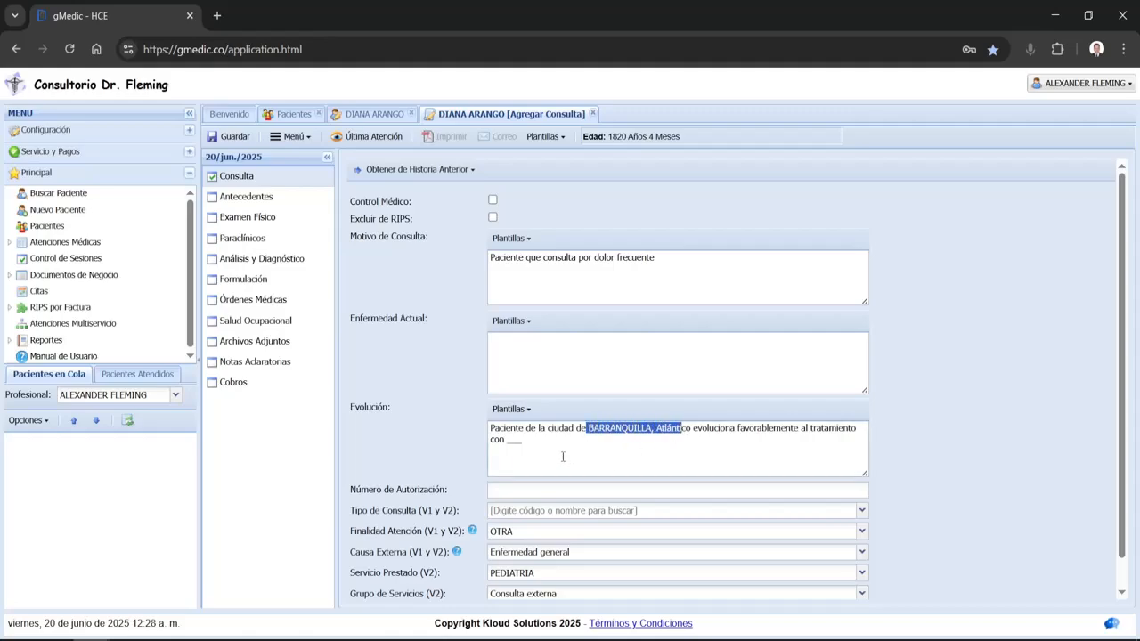
pyautogui.click(618, 460)
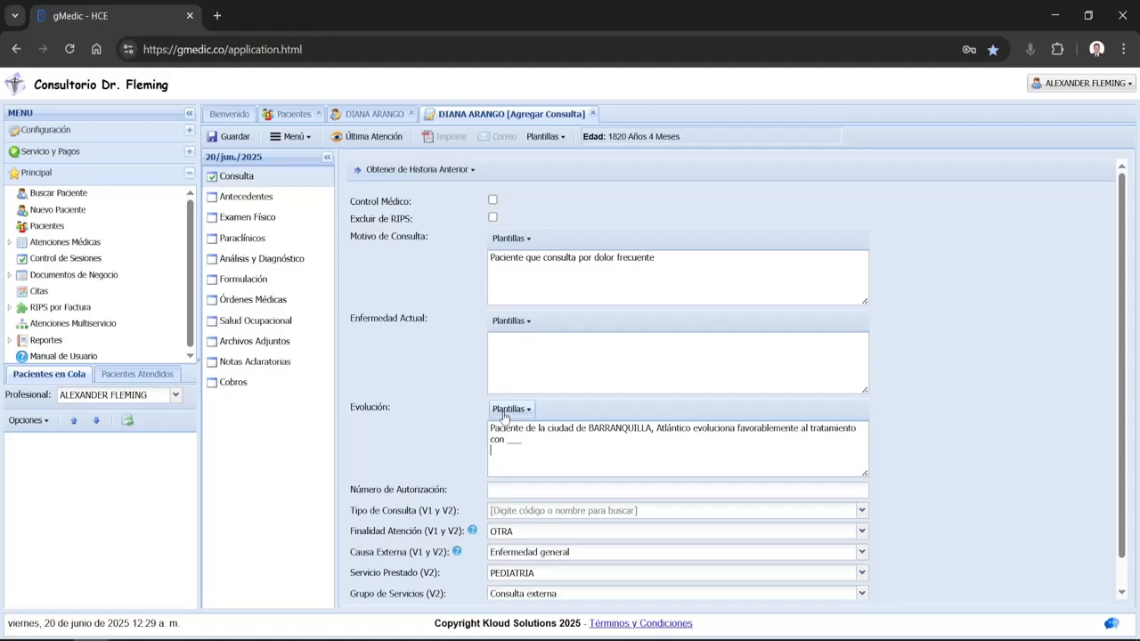
# Review the template options for the whole consultation and the options for retrieving data from previous history
pyautogui.click(535, 139)
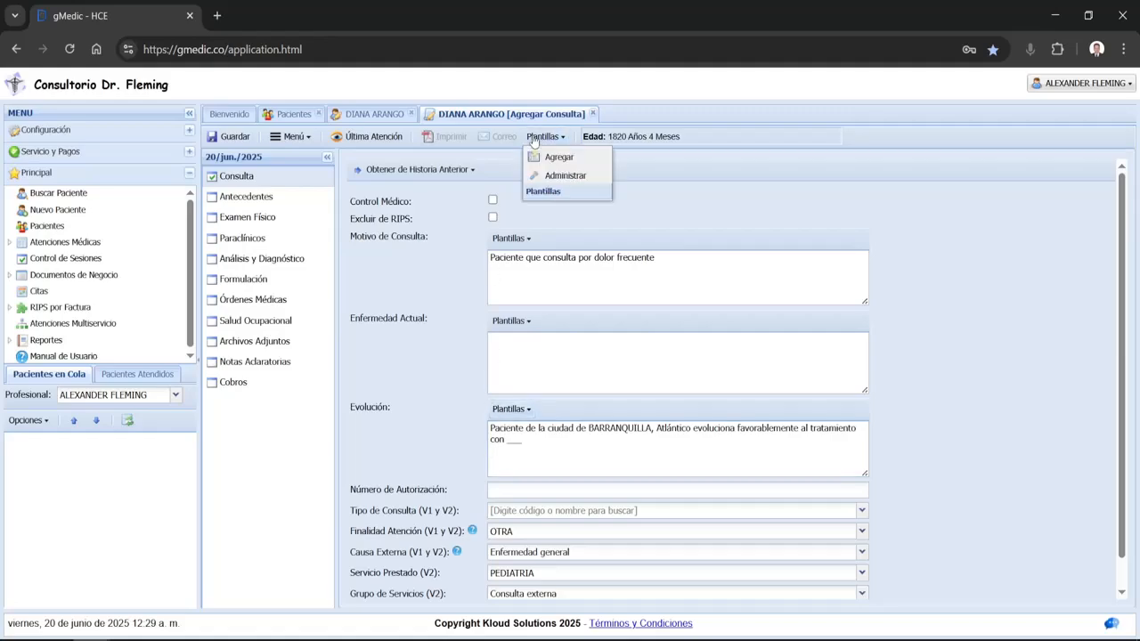
pyautogui.moveTo(577, 262); pyautogui.dragTo(572, 258)
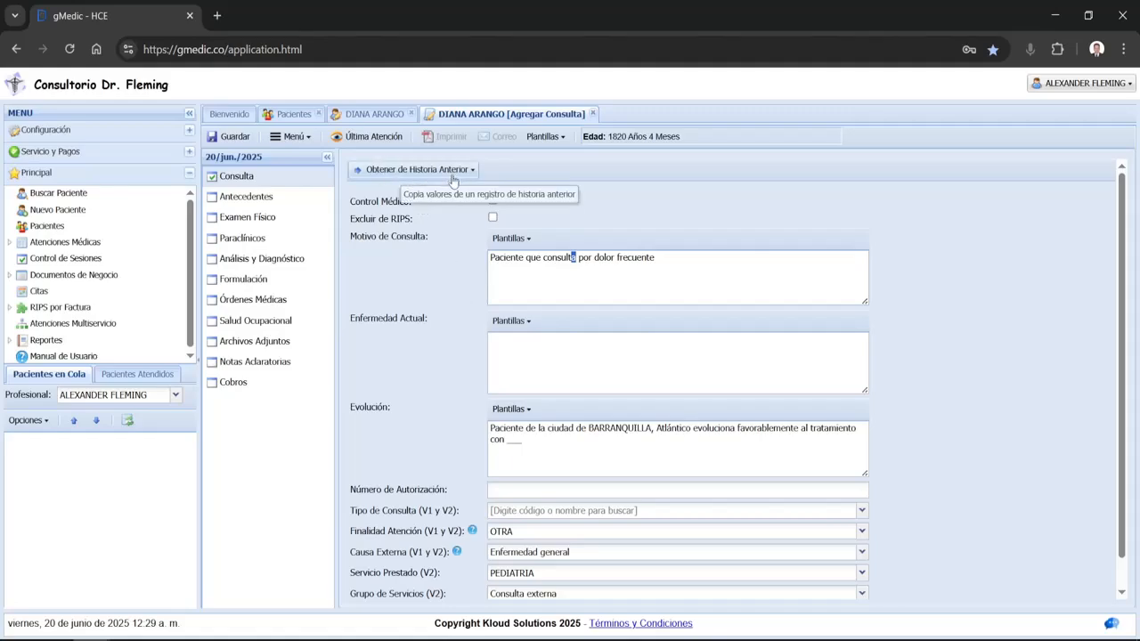
pyautogui.click(460, 298)
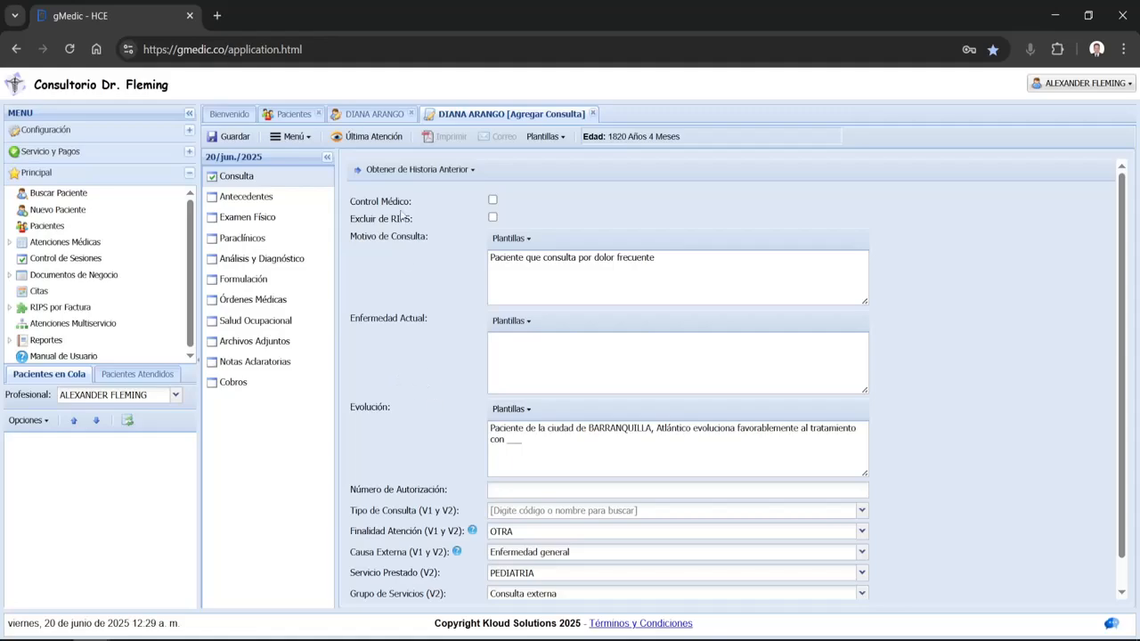
pyautogui.click(403, 169)
pyautogui.click(412, 322)
# Look through the Examen Físico and Paraclínicos sections and return to the Consulta section
pyautogui.click(238, 221)
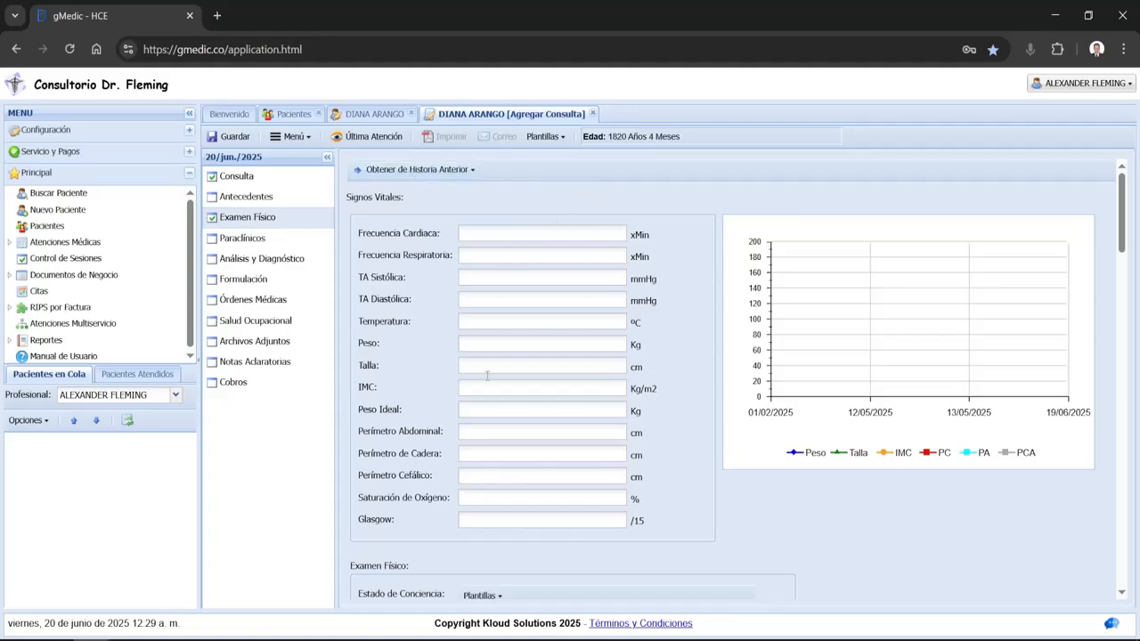
pyautogui.scroll(-6, 499, 535)
pyautogui.scroll(7, 500, 559)
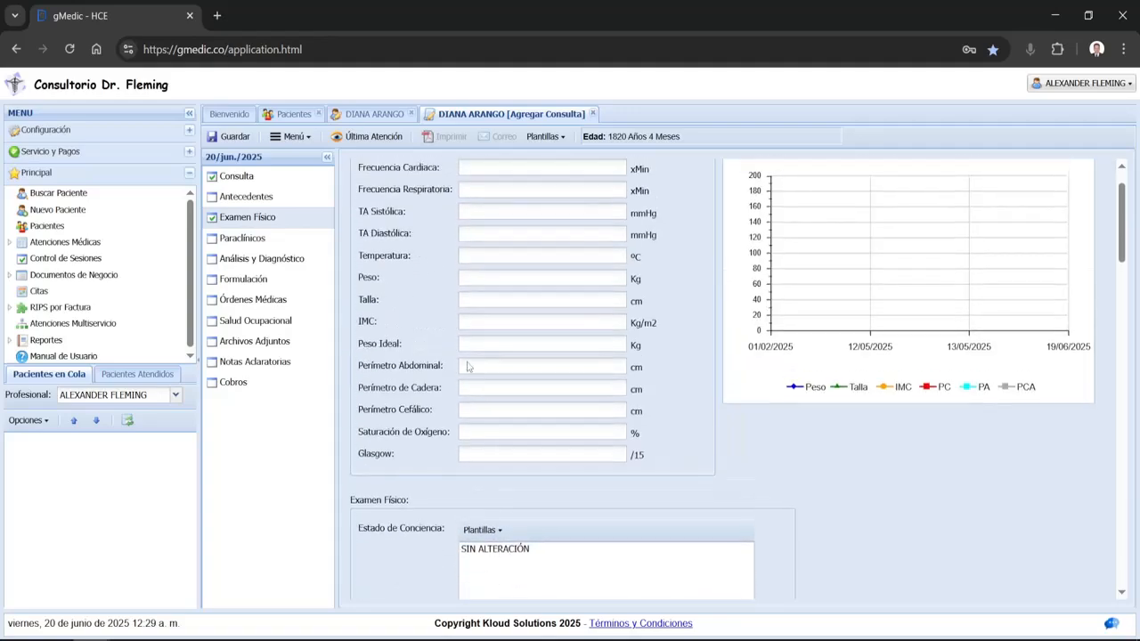
pyautogui.click(276, 178)
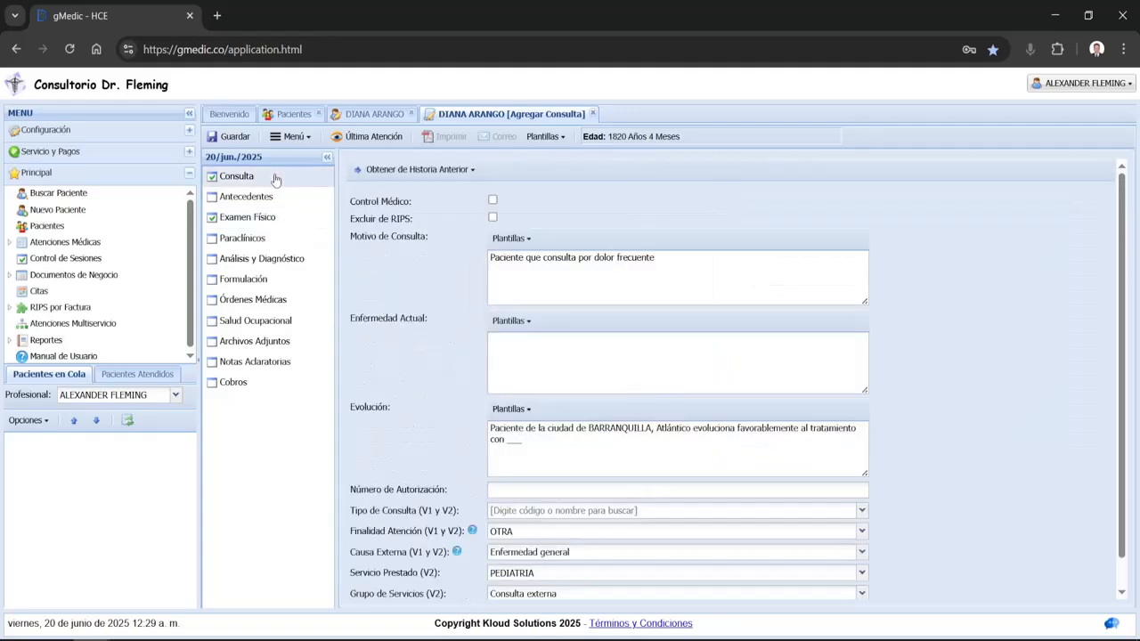
pyautogui.click(278, 246)
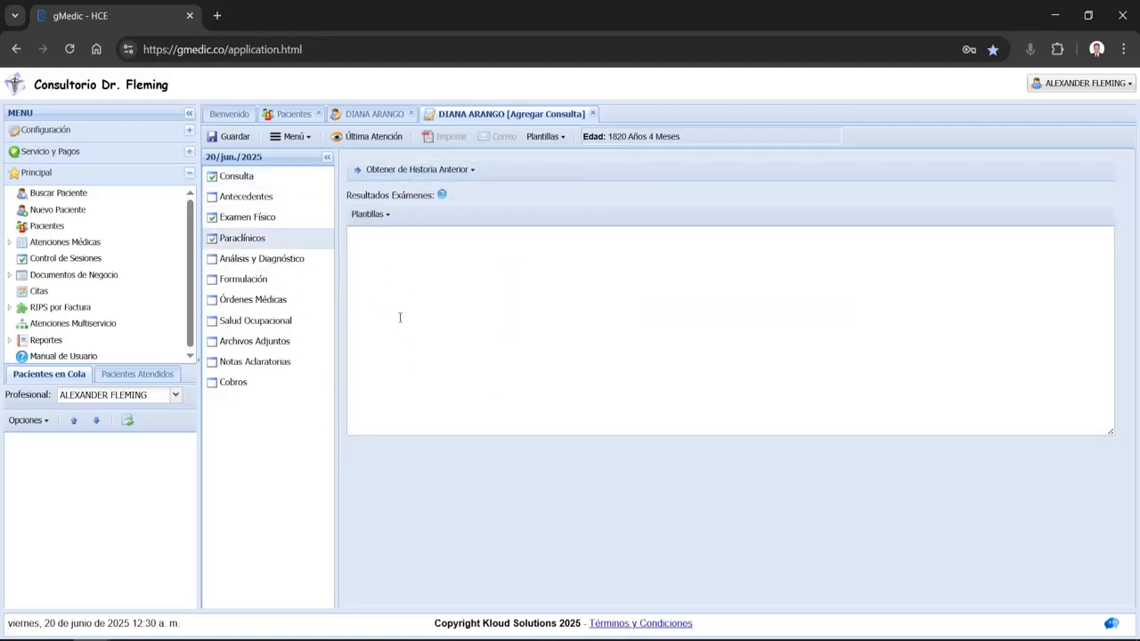
pyautogui.click(227, 176)
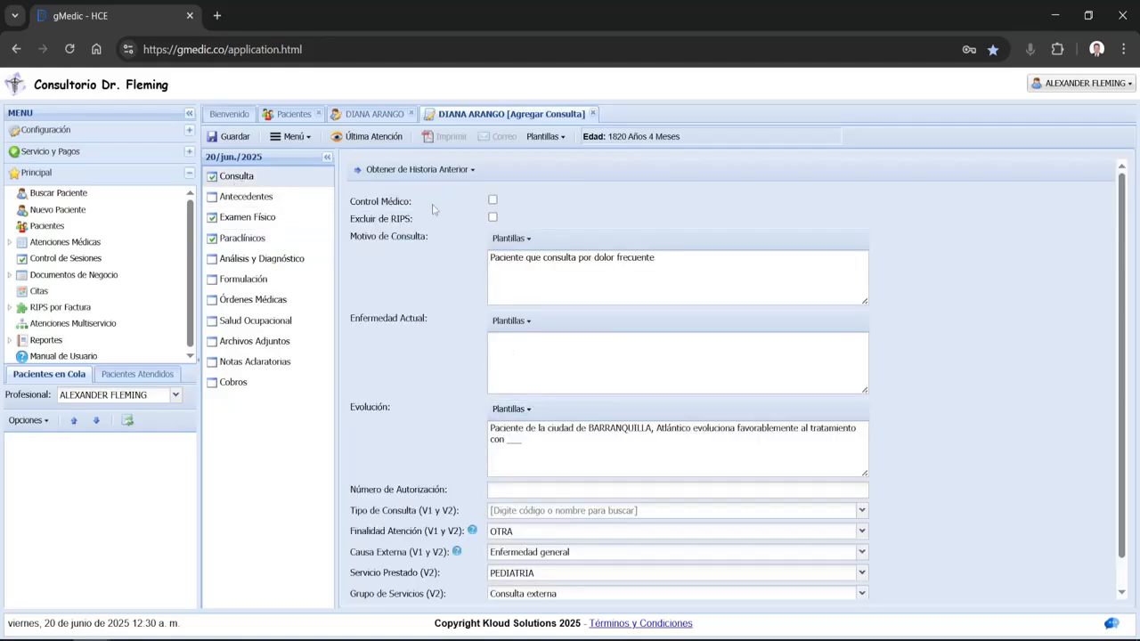
# Try to fill the Consulta section from the patient's last record, and view the summary of the last attention
pyautogui.click(415, 170)
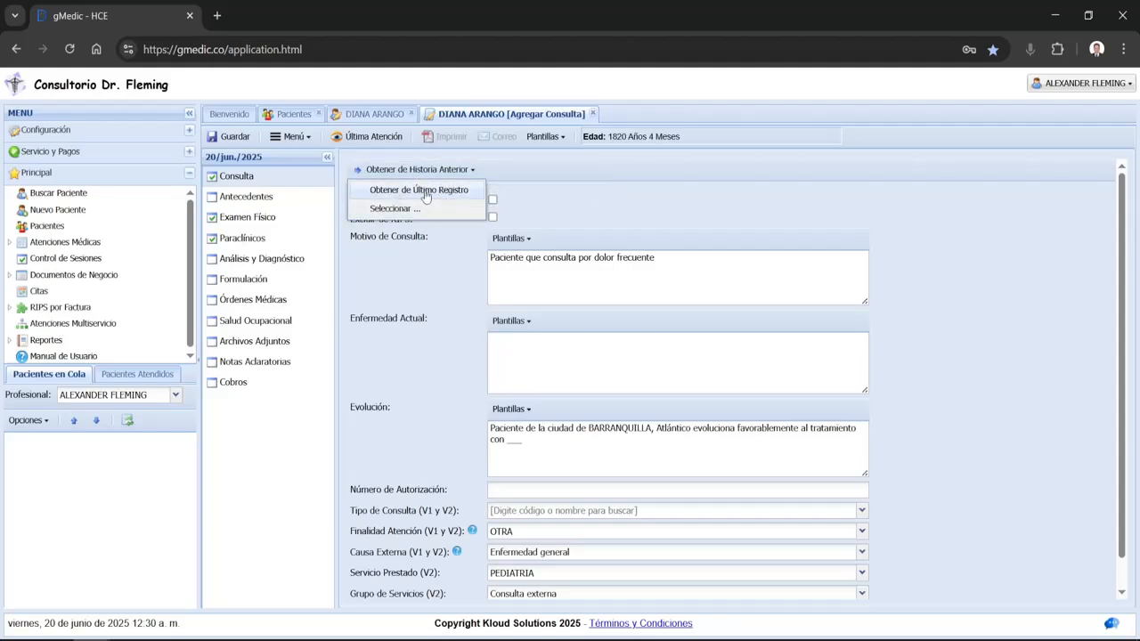
pyautogui.click(425, 191)
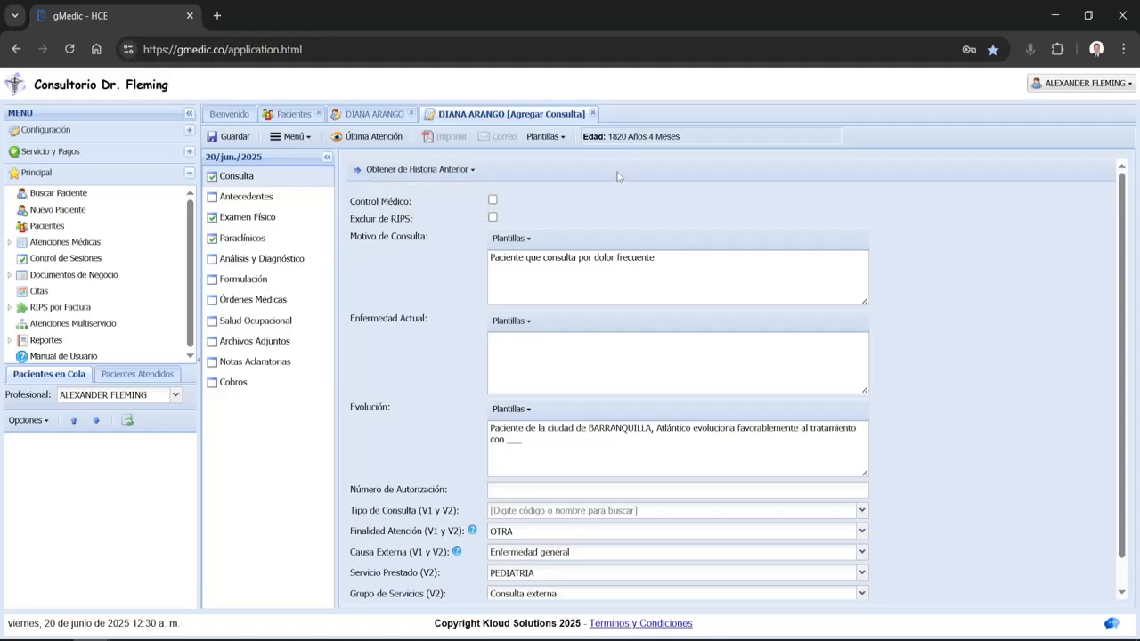
pyautogui.click(374, 138)
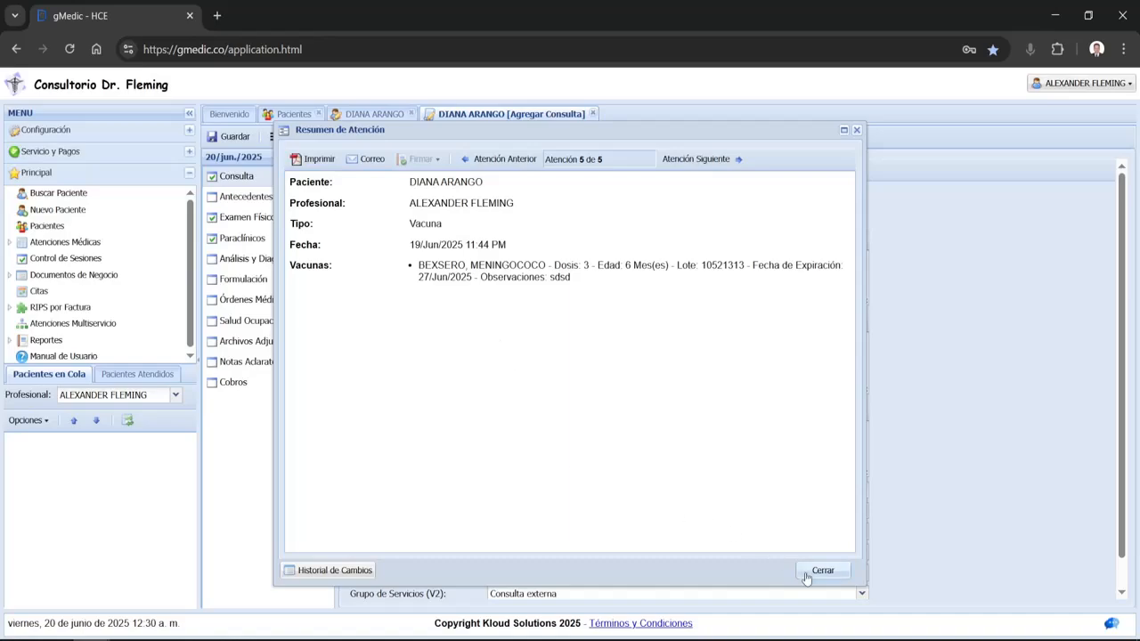
pyautogui.click(817, 571)
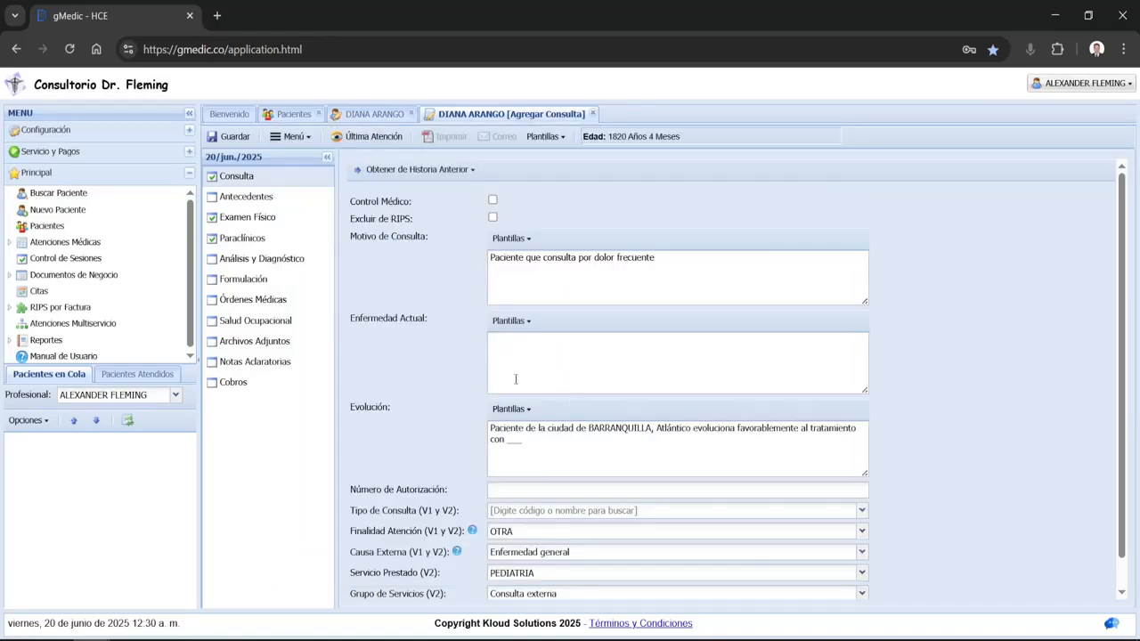
# Examine the patient's previous records available for copying into Consulta and close the list without copying any
pyautogui.click(392, 170)
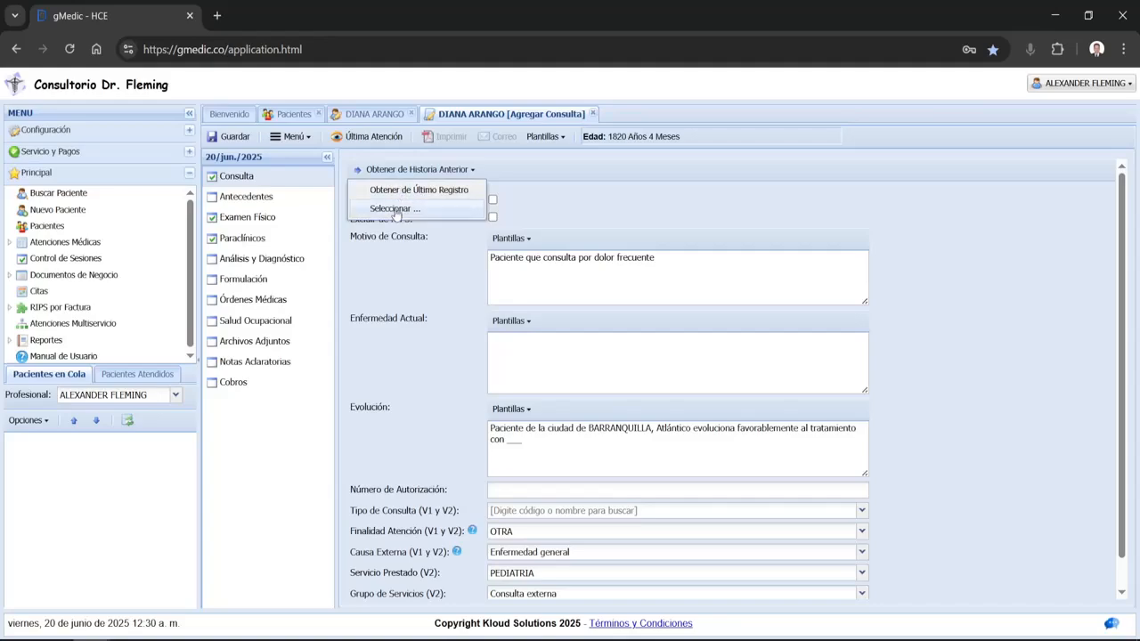
pyautogui.click(424, 212)
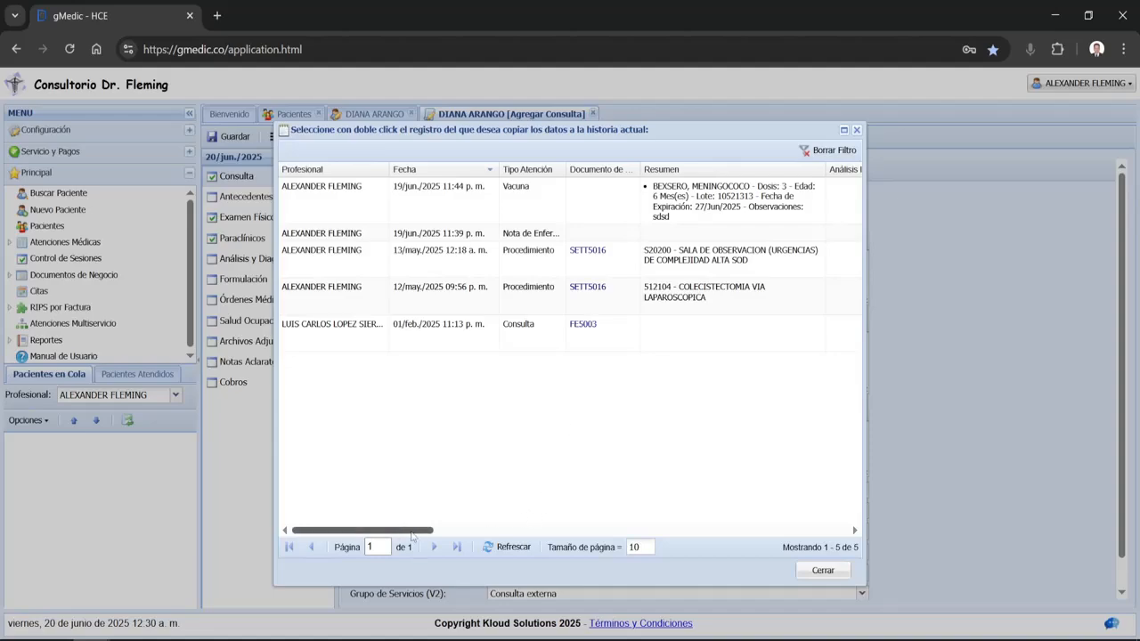
pyautogui.moveTo(413, 535); pyautogui.dragTo(359, 541)
pyautogui.moveTo(398, 252); pyautogui.dragTo(441, 252)
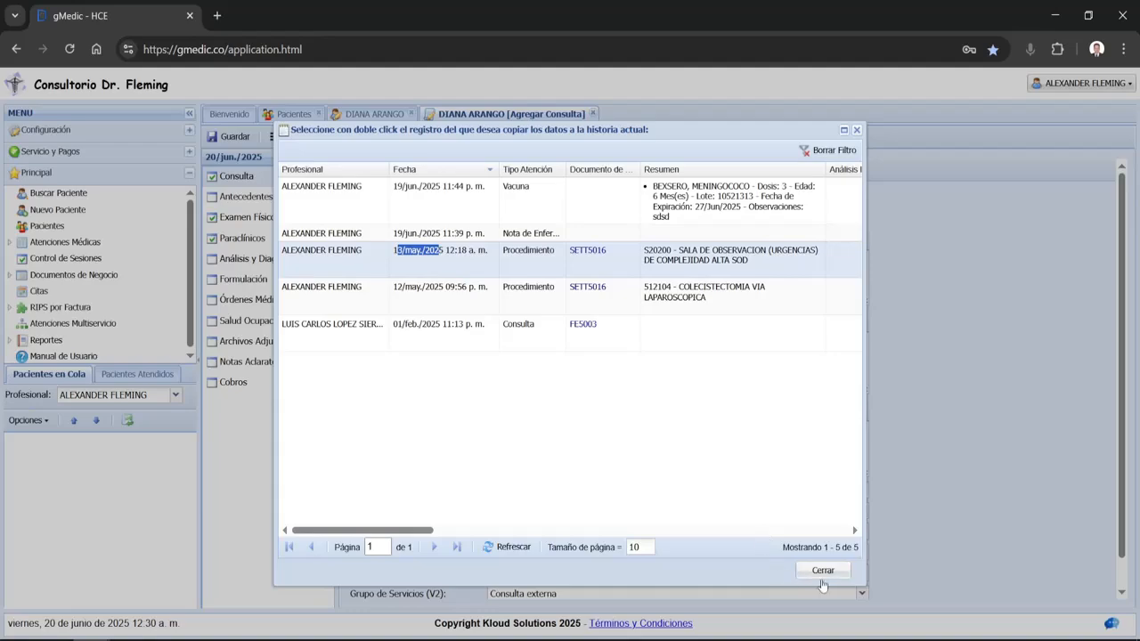
pyautogui.click(439, 338)
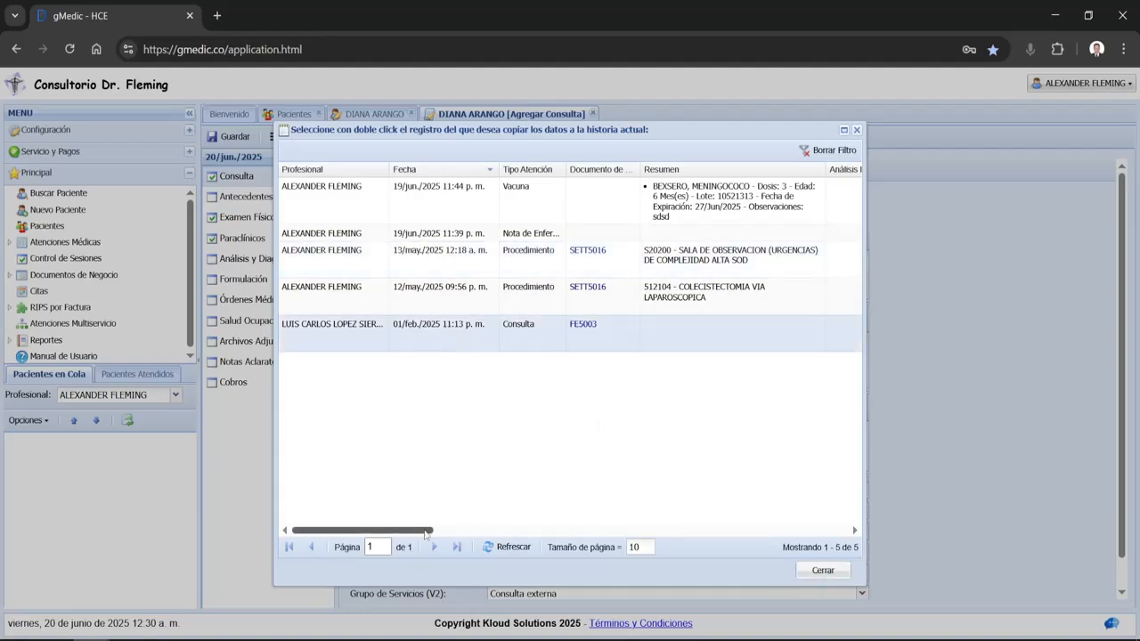
pyautogui.moveTo(425, 532)
pyautogui.mouseDown()
pyautogui.moveTo(694, 533)
pyautogui.moveTo(424, 532)
pyautogui.mouseUp()
pyautogui.click(818, 572)
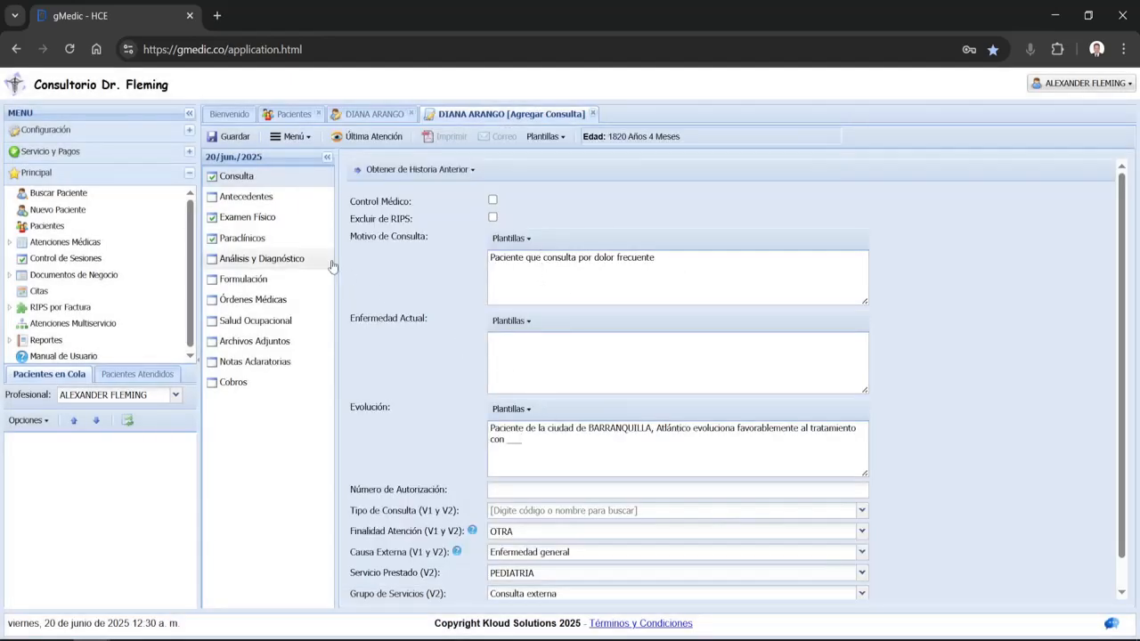
# Copy the Análisis y Diagnóstico data from the patient's consultation of 01/feb./2025 into the current record
pyautogui.click(268, 299)
pyautogui.rightClick(271, 299)
pyautogui.click(265, 260)
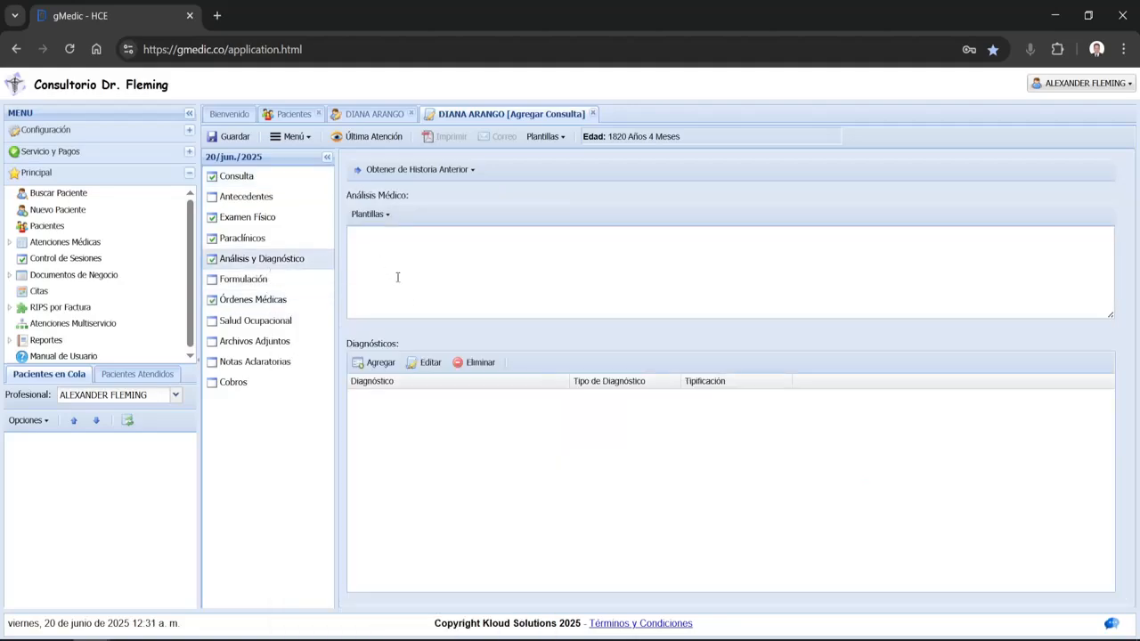
pyautogui.click(387, 171)
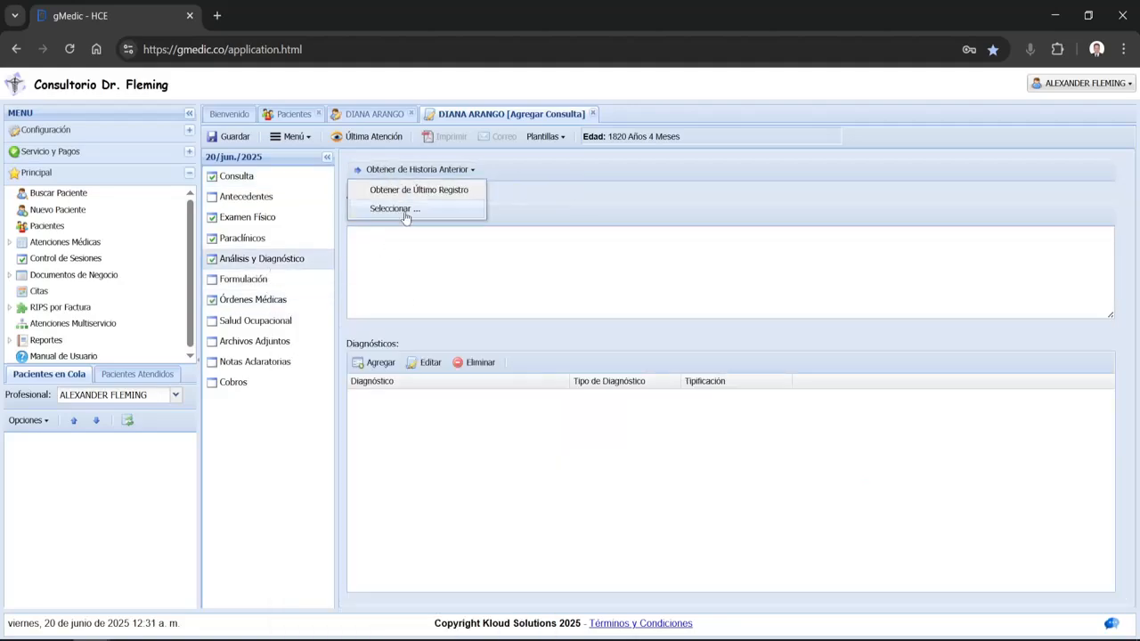
pyautogui.click(399, 210)
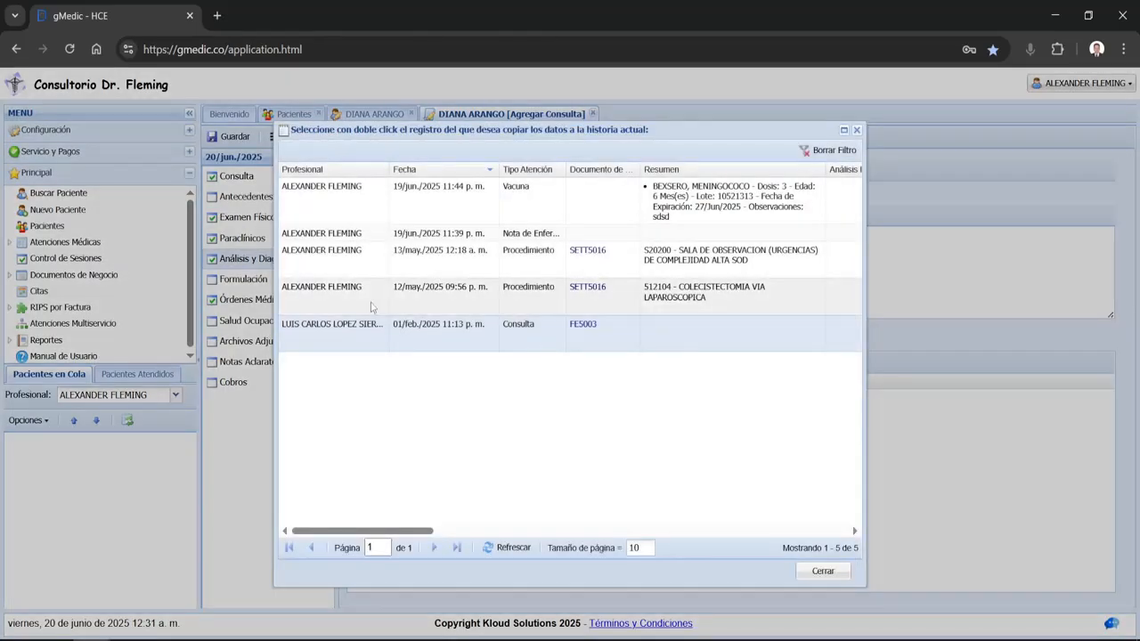
pyautogui.click(413, 267)
pyautogui.moveTo(405, 532); pyautogui.dragTo(576, 532)
pyautogui.click(421, 346)
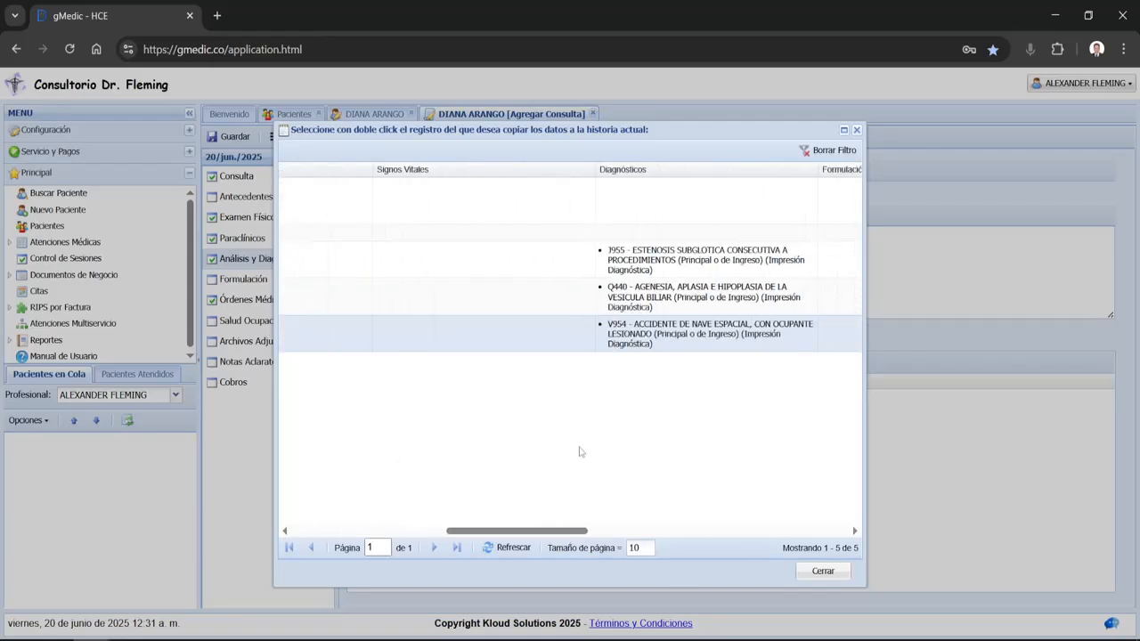
pyautogui.doubleClick(470, 339)
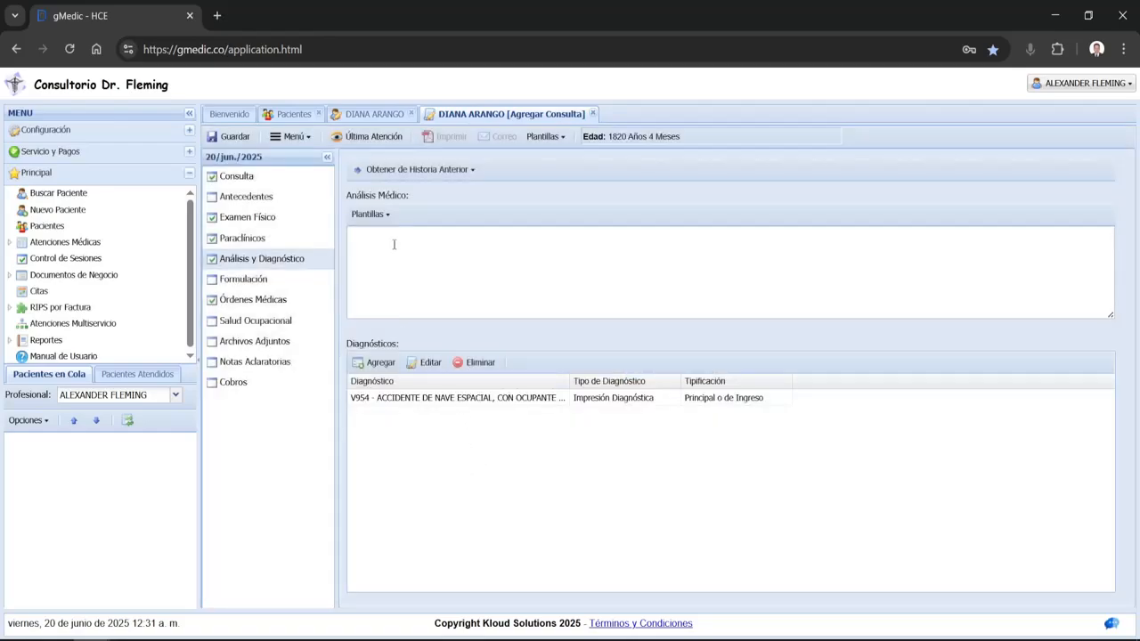
# Check the copied diagnosis and the Análisis Médico field, and return to the Consulta section
pyautogui.moveTo(355, 399); pyautogui.dragTo(394, 398)
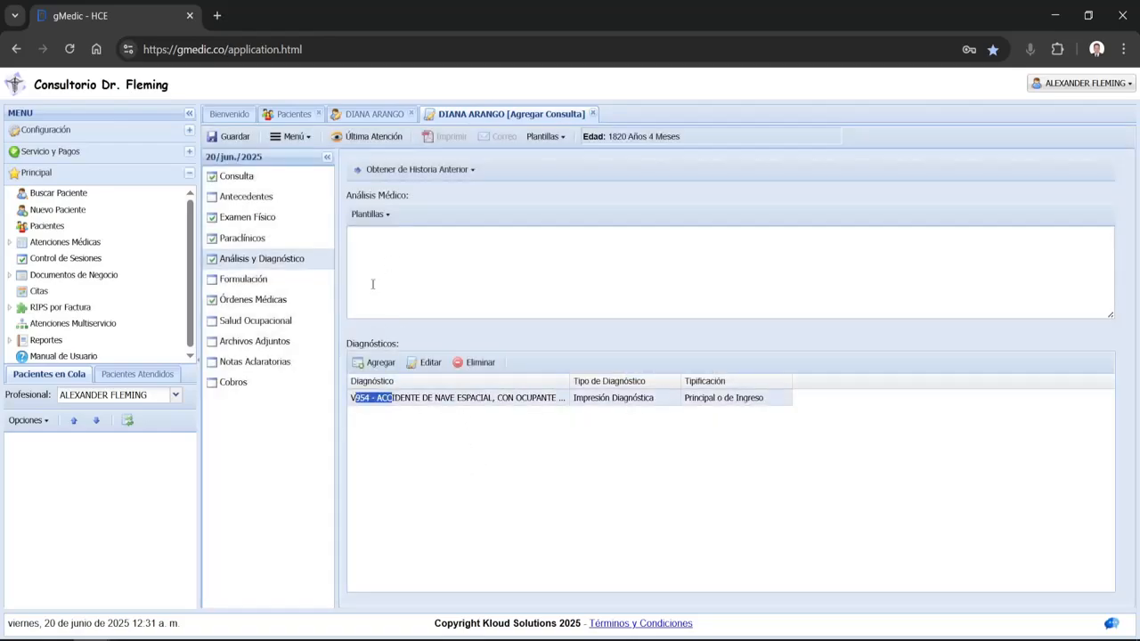
pyautogui.moveTo(352, 198); pyautogui.dragTo(412, 201)
pyautogui.click(400, 261)
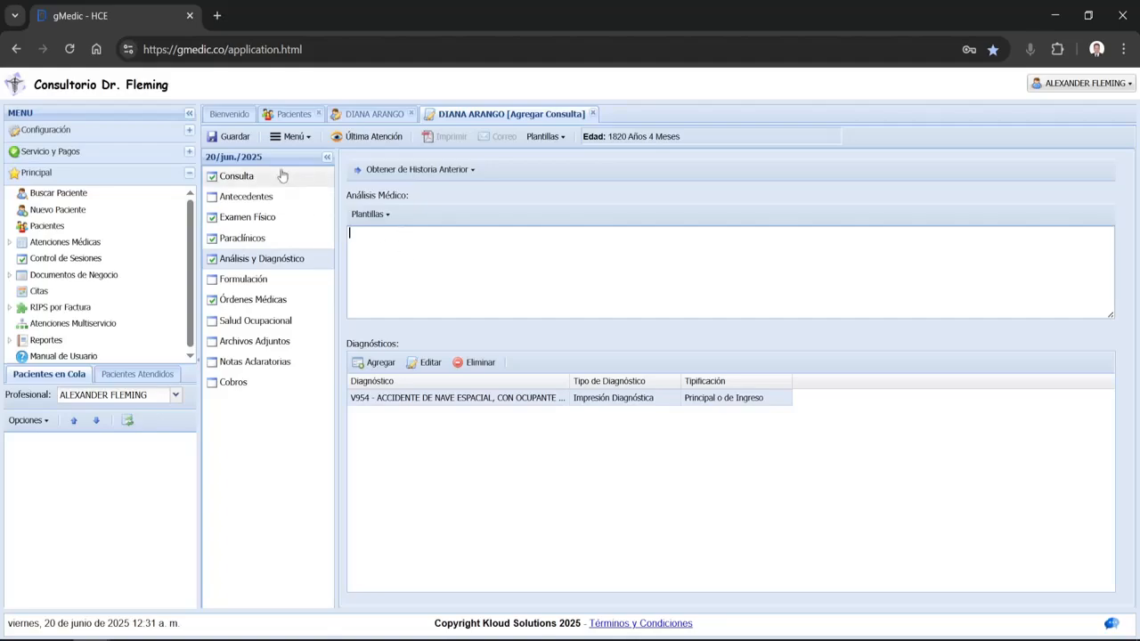
pyautogui.click(403, 169)
pyautogui.click(472, 299)
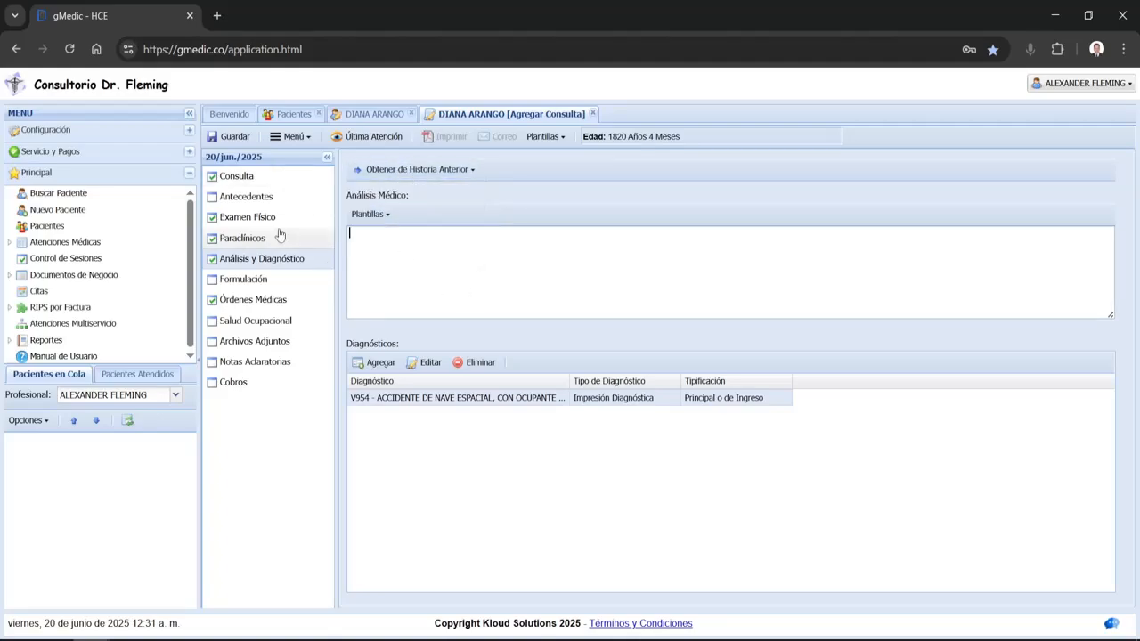
pyautogui.click(238, 177)
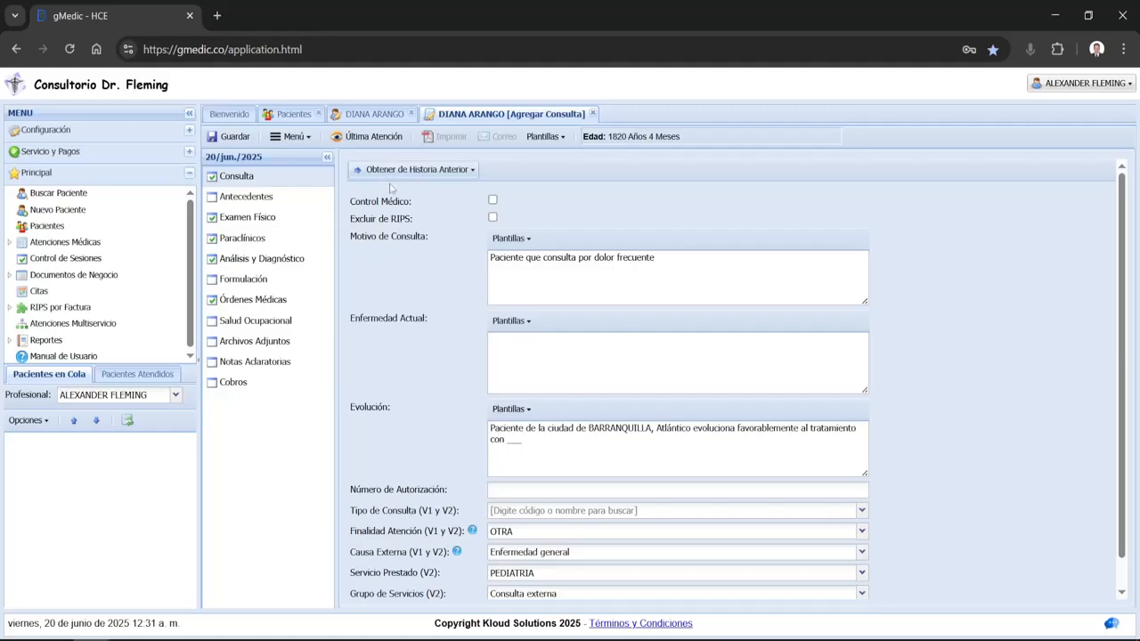
# View the previous records offered for copying into the whole consultation and close the list without copying any
pyautogui.click(292, 139)
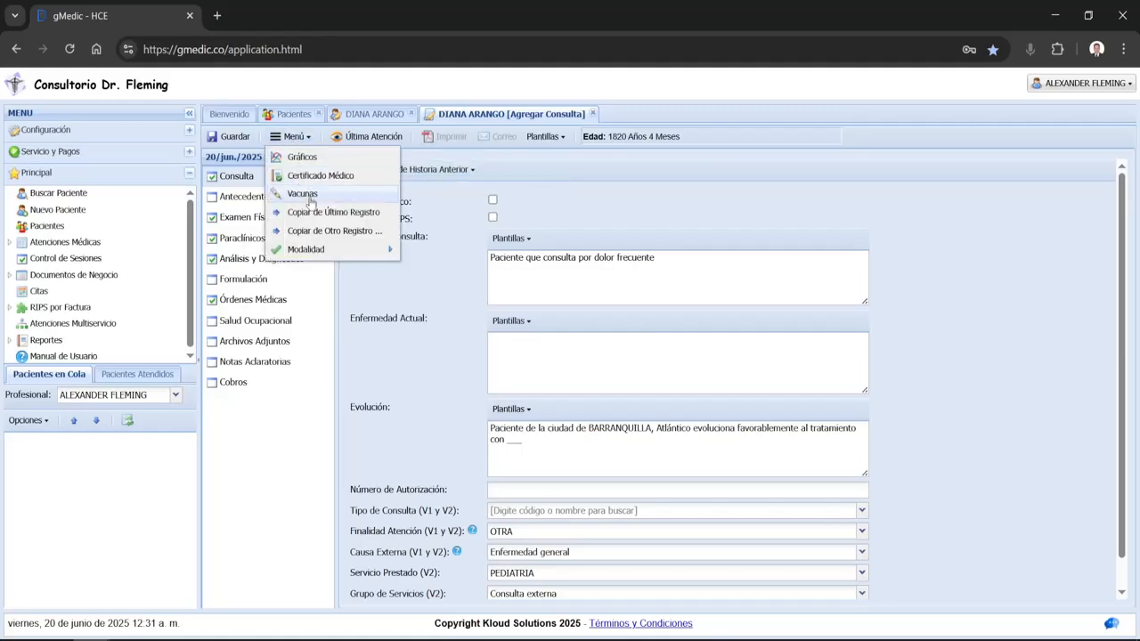
pyautogui.click(366, 231)
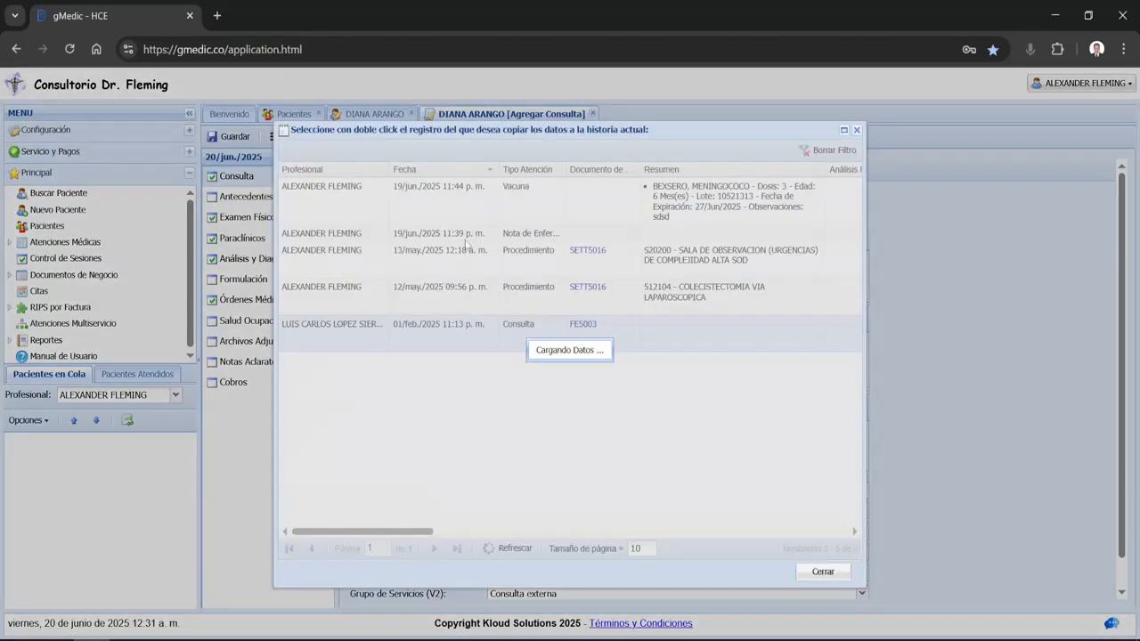
pyautogui.click(435, 271)
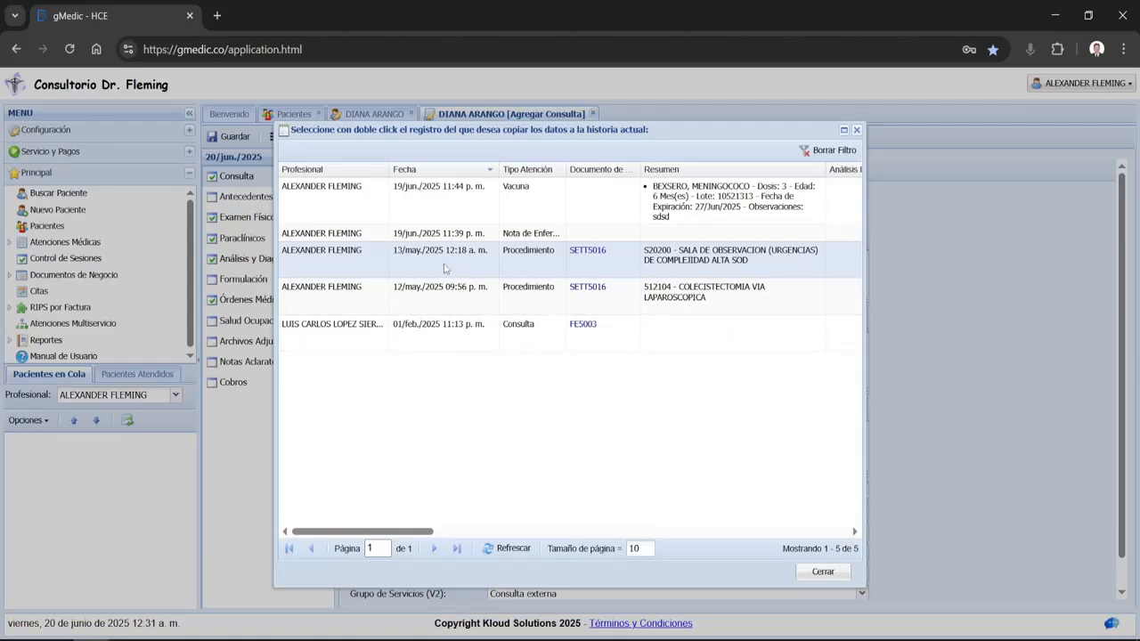
pyautogui.click(823, 574)
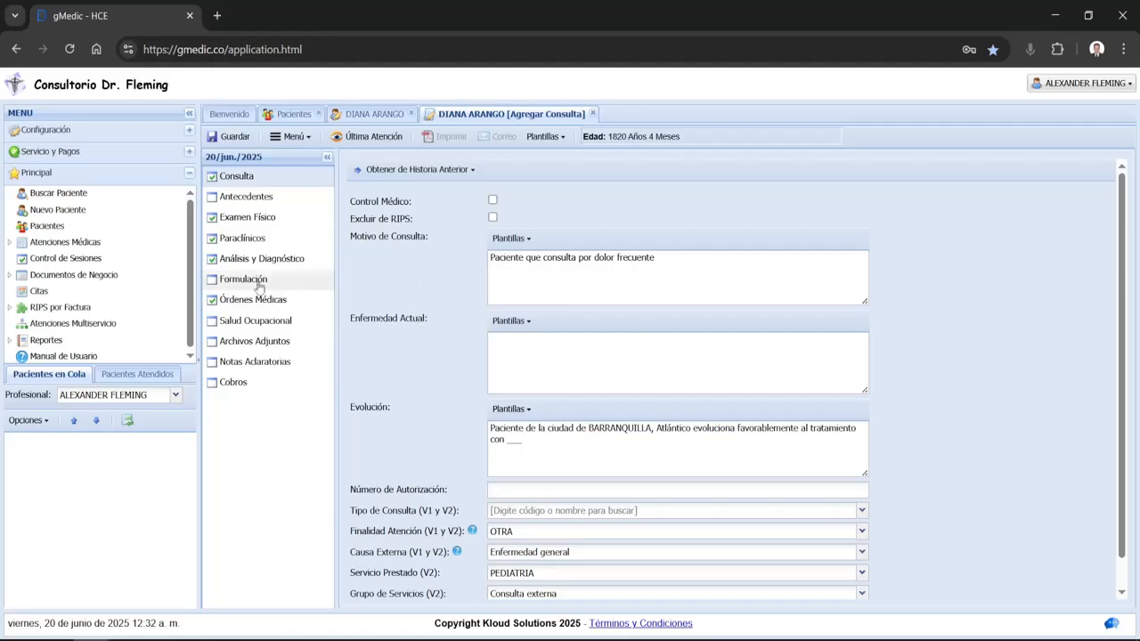
# Apply the Prueba prescription template in the Formulación section of the consultation
pyautogui.click(243, 278)
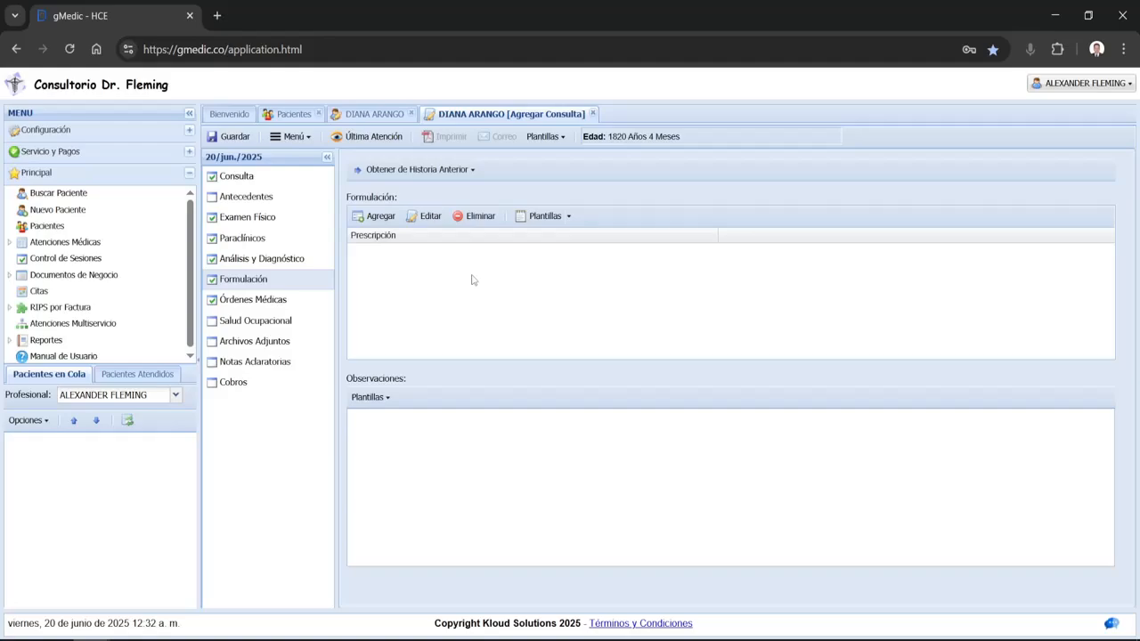
pyautogui.click(543, 218)
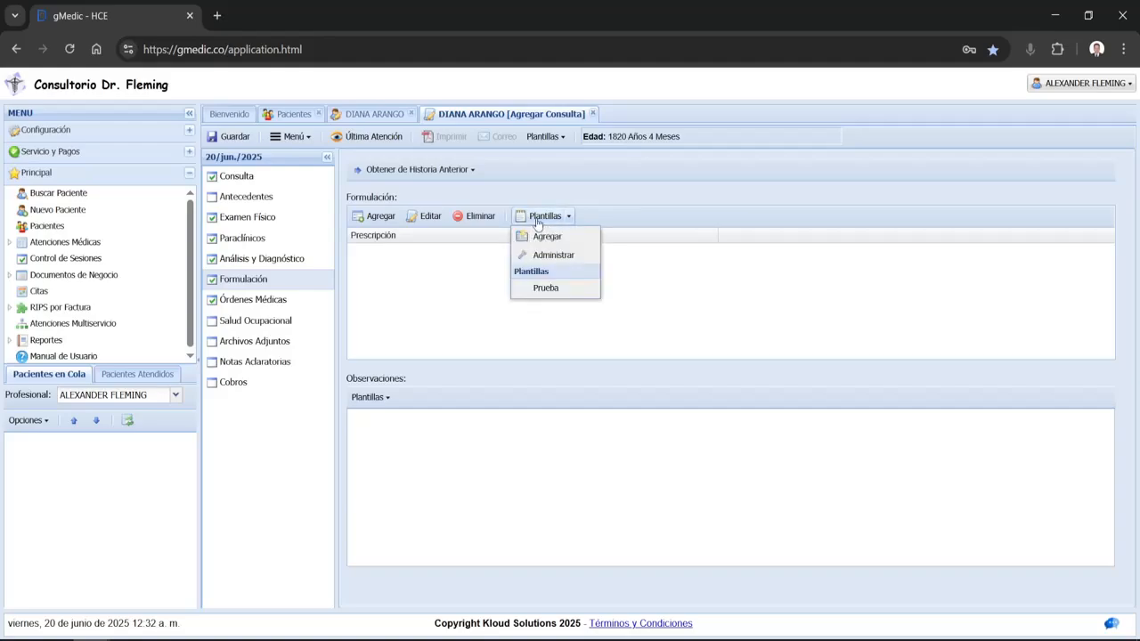
pyautogui.click(546, 288)
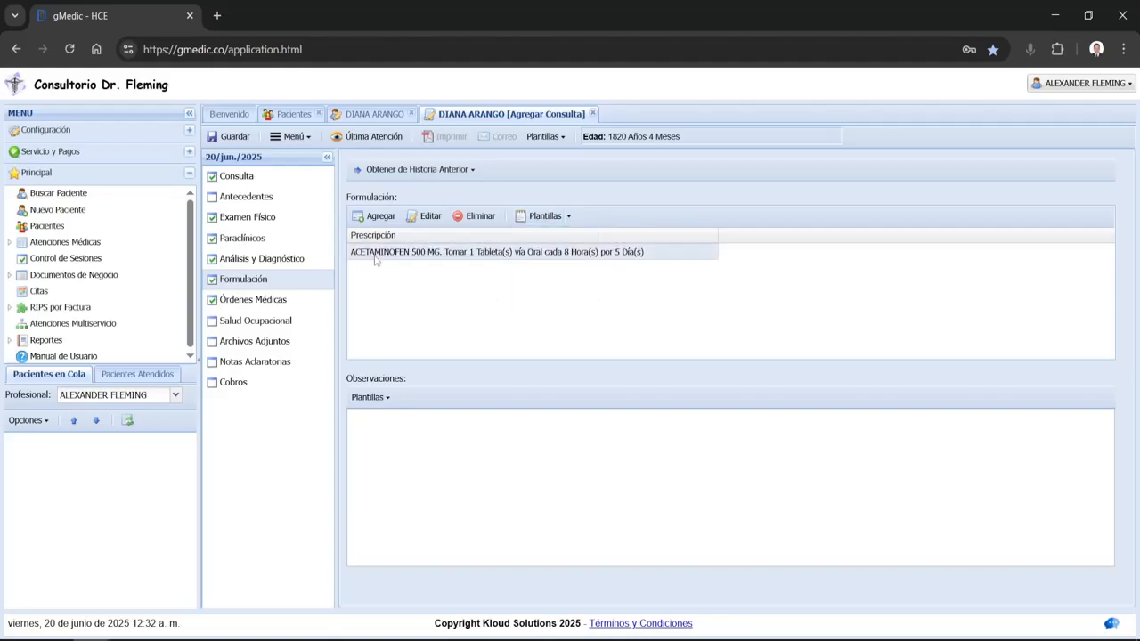
pyautogui.moveTo(365, 252); pyautogui.dragTo(444, 254)
pyautogui.click(551, 309)
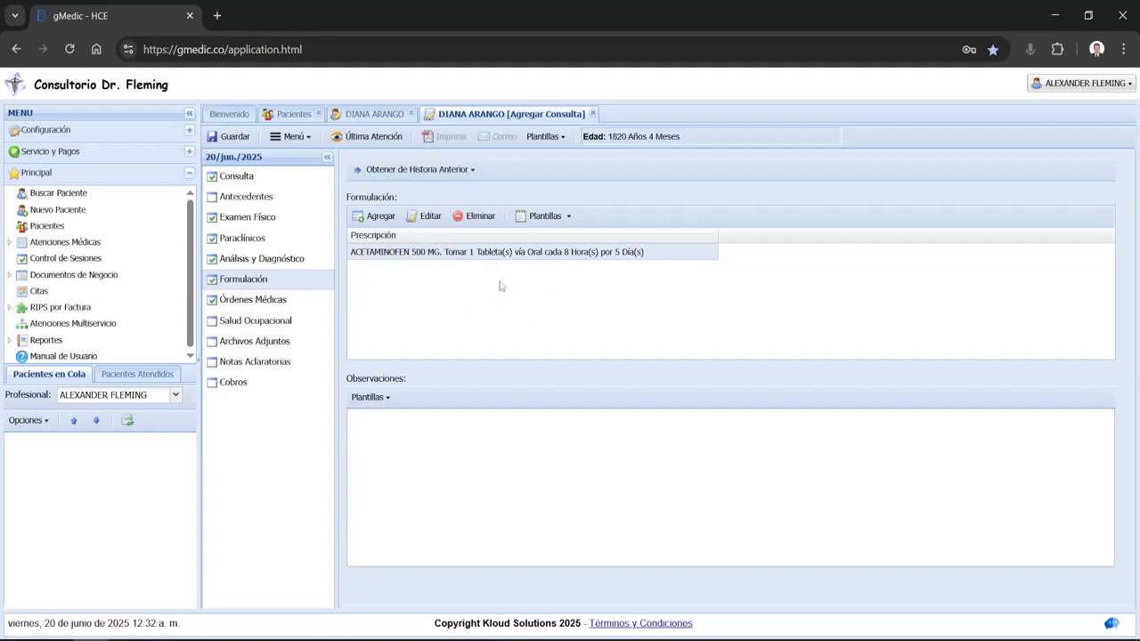
# Add the recently used DICLOFENACO GEL prescription, applied 1 time every 8 hours for 5 days, to Formulación
pyautogui.click(375, 218)
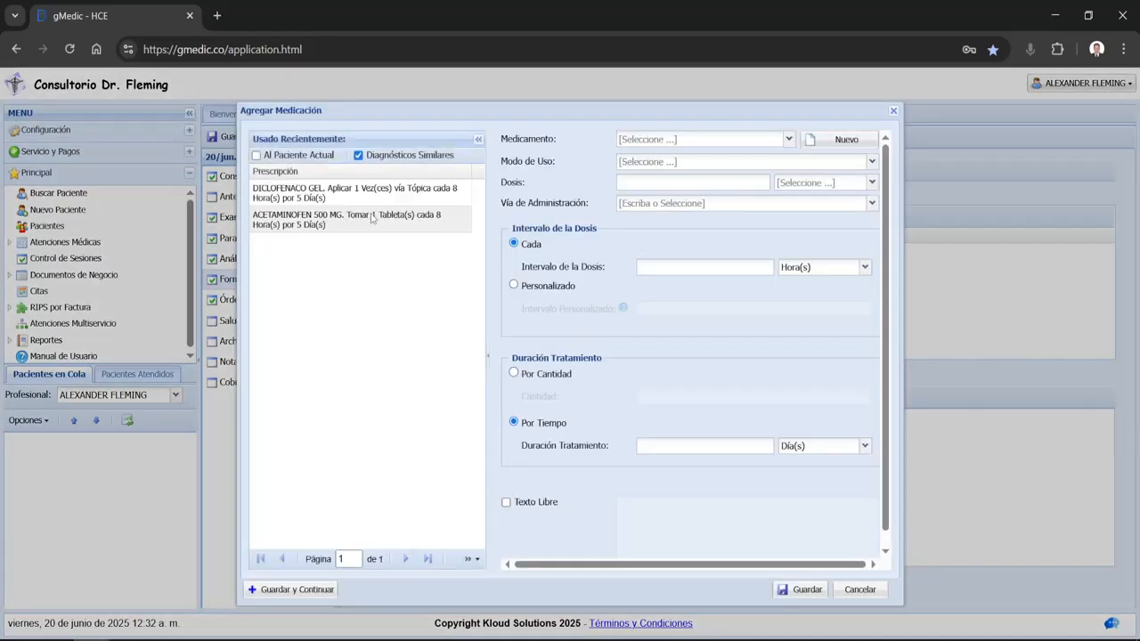
pyautogui.click(327, 200)
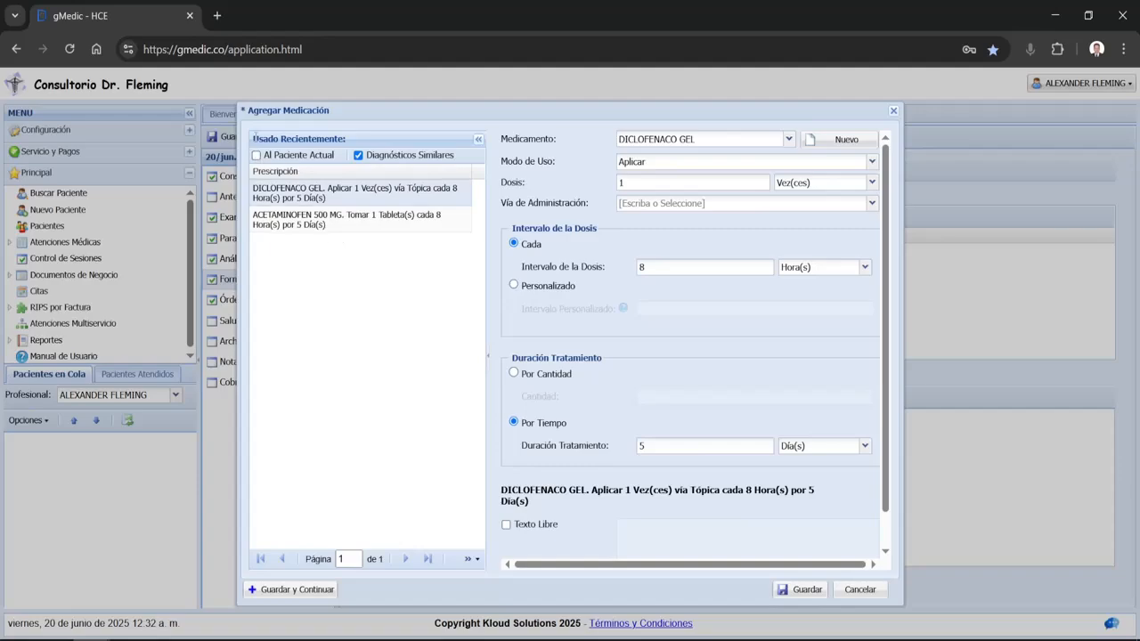
pyautogui.moveTo(253, 138); pyautogui.dragTo(347, 141)
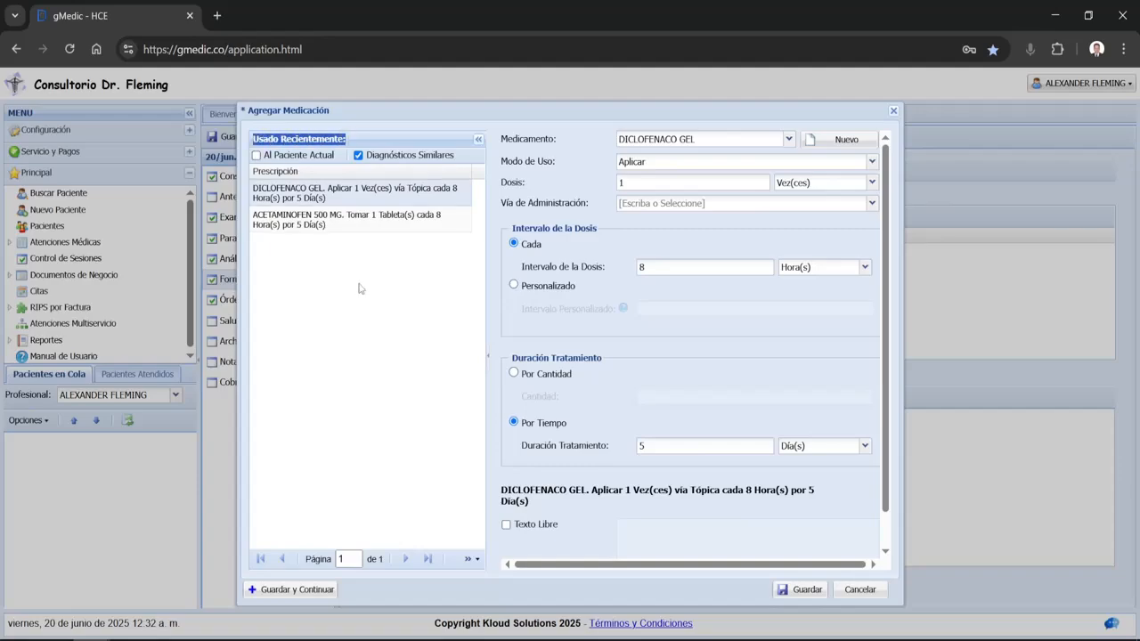
pyautogui.click(297, 193)
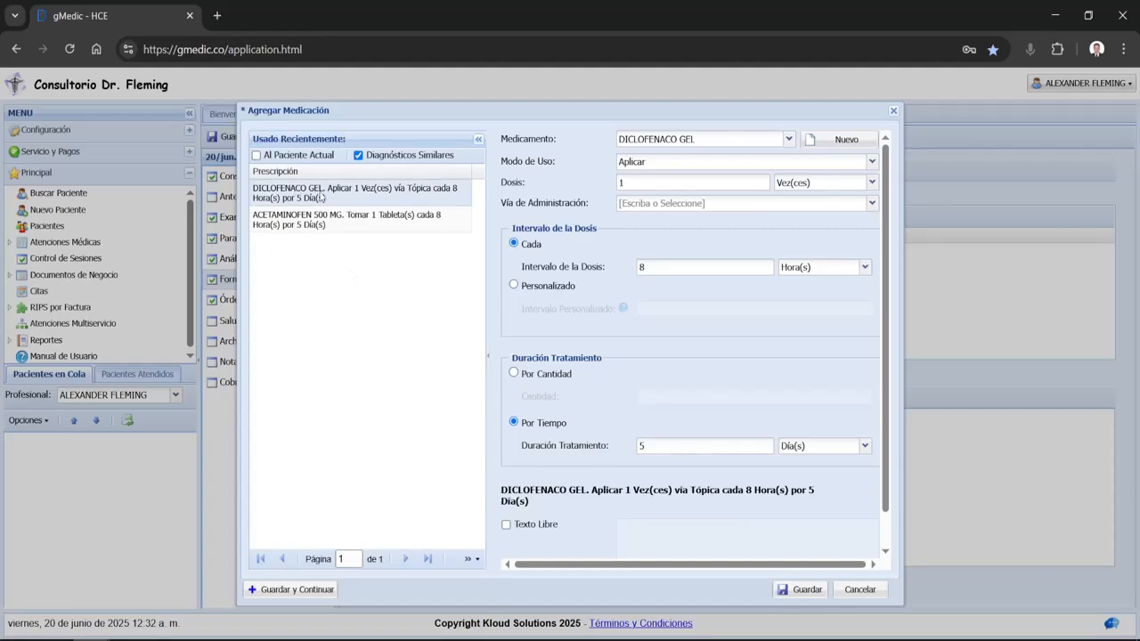
pyautogui.doubleClick(316, 189)
pyautogui.click(806, 593)
pyautogui.moveTo(351, 269); pyautogui.dragTo(409, 273)
pyautogui.click(412, 352)
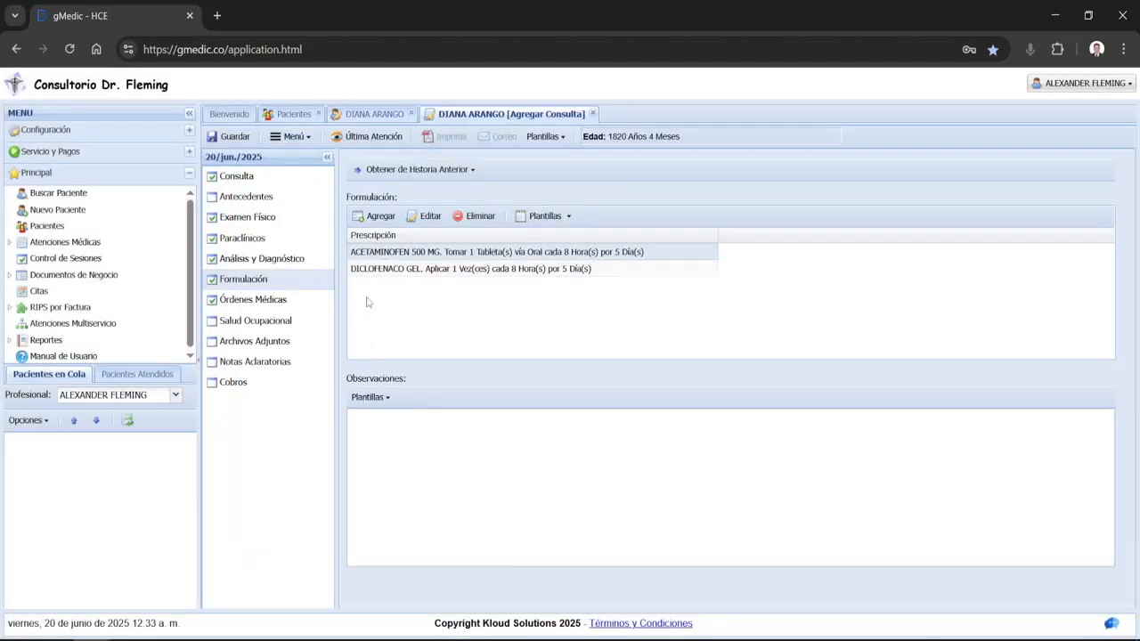
# Start a new medication for NASONEX SPRAY NASAL with Modo de Uso Aplicar and a dose of 1 Vez(ces)
pyautogui.click(377, 214)
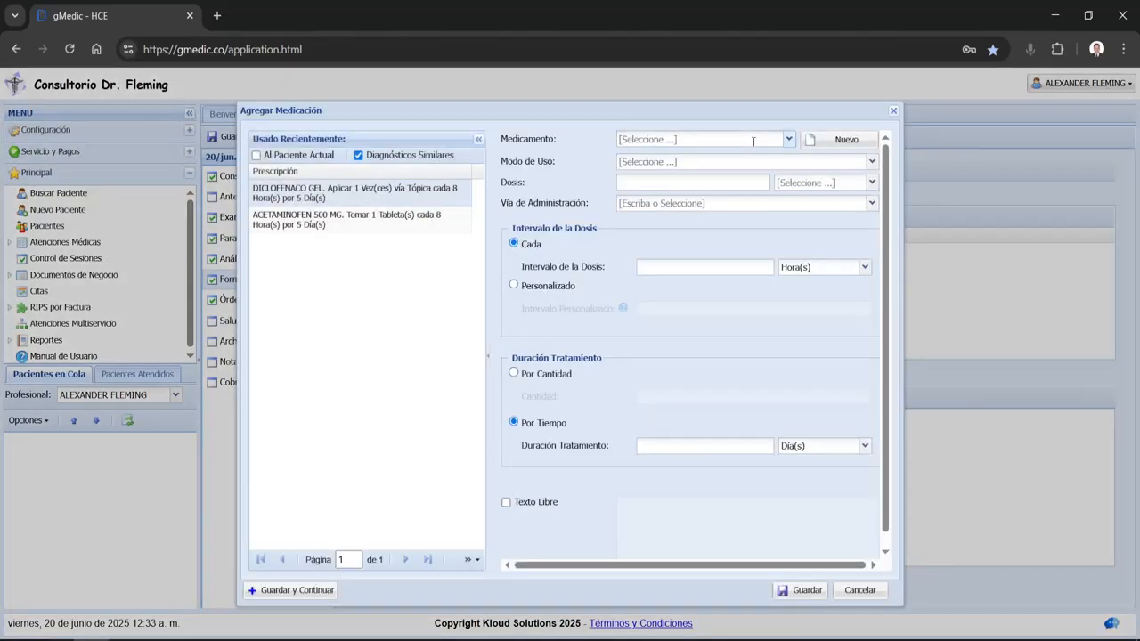
pyautogui.write('naso')
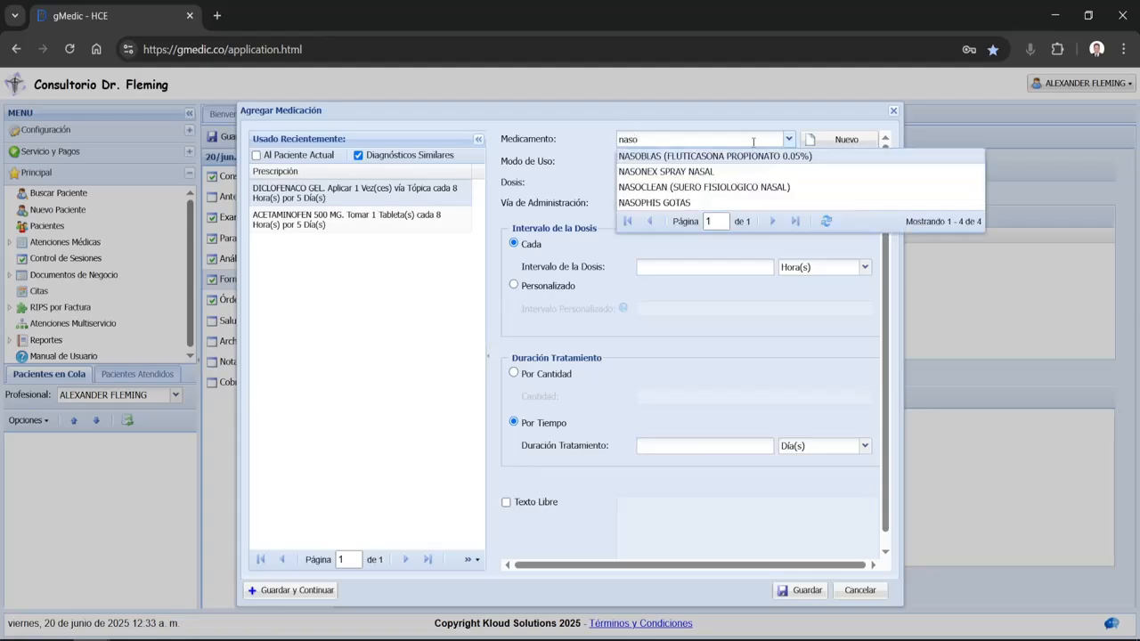
pyautogui.press('Down')
pyautogui.press('Return')
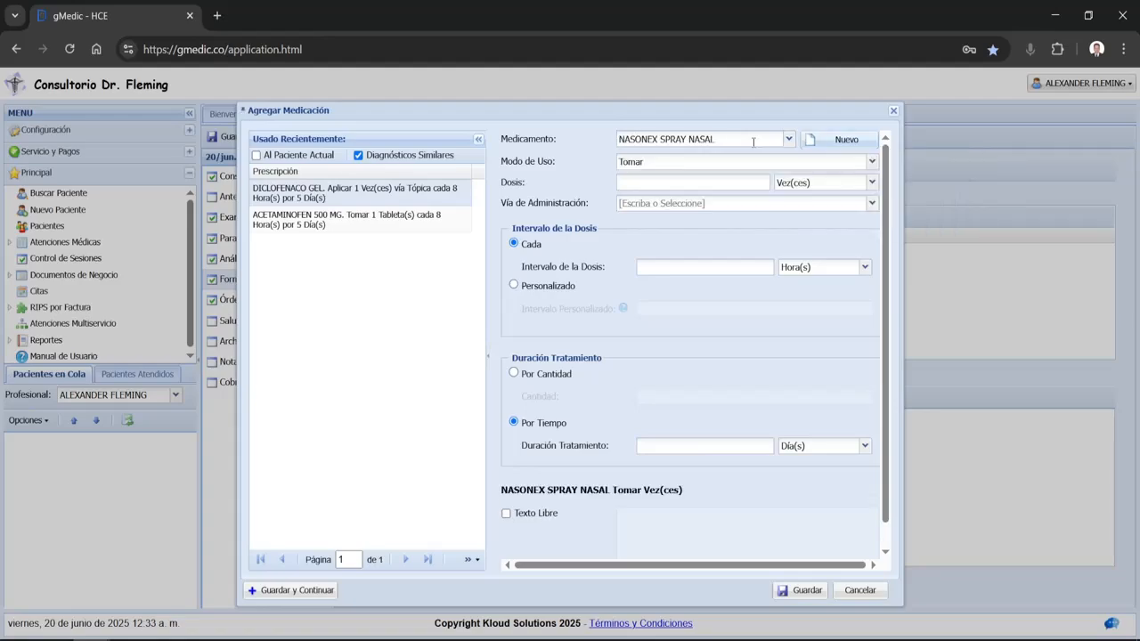
pyautogui.press('Tab')
pyautogui.press('Down')
pyautogui.press('Down')
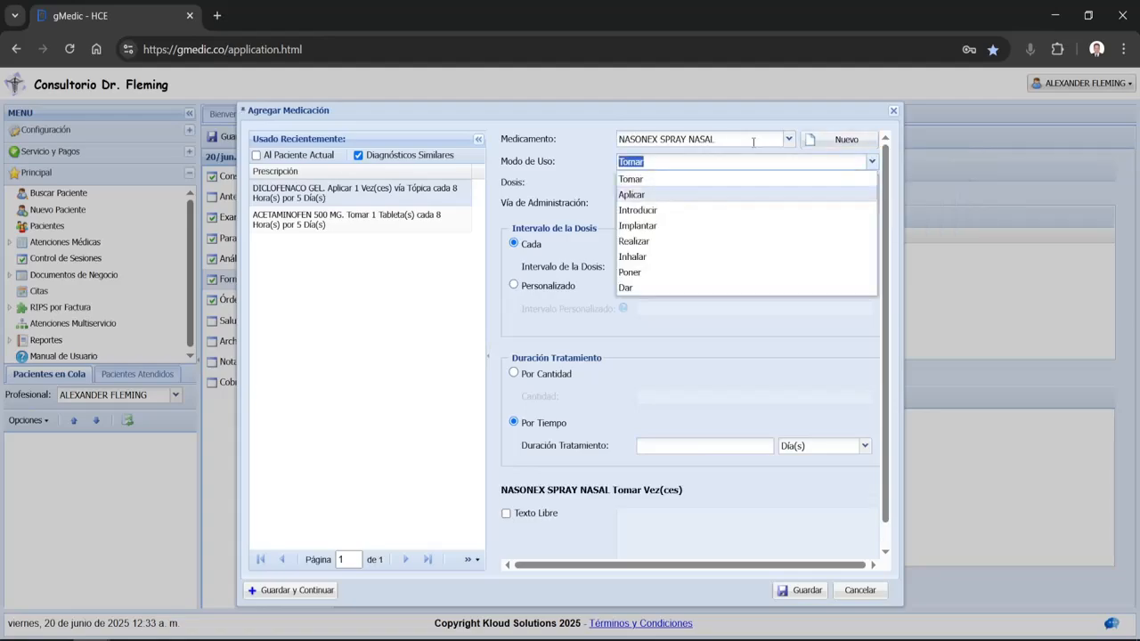
pyautogui.press('Tab')
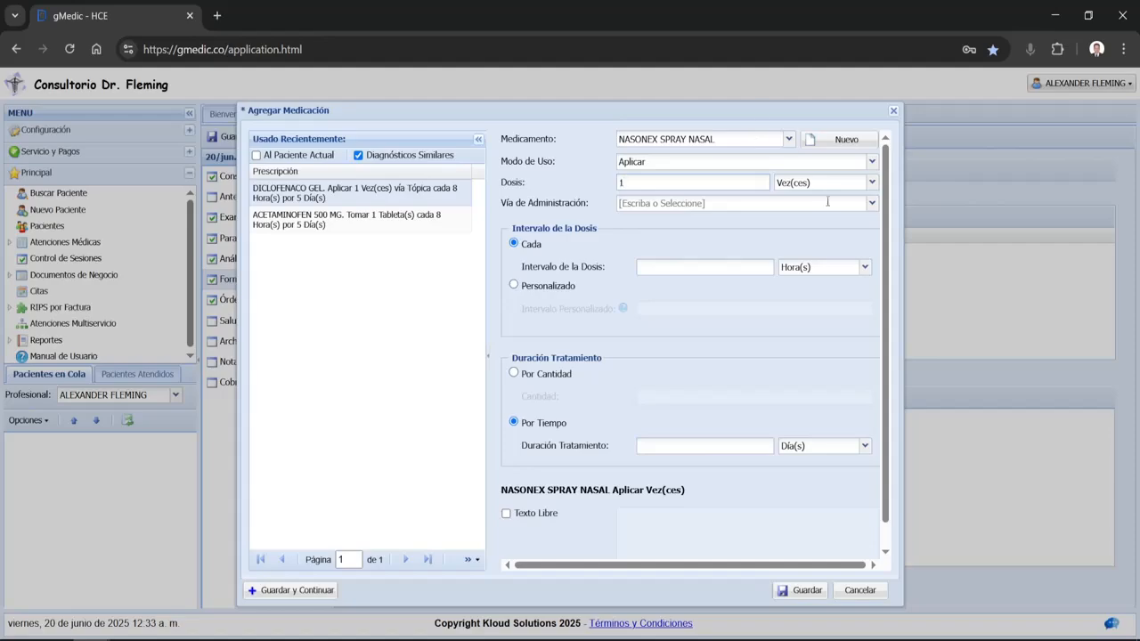
# Set the spray's route to Nasal, interval to 12 hours and duration to 10 days, and save the medication
pyautogui.click(872, 203)
pyautogui.click(838, 258)
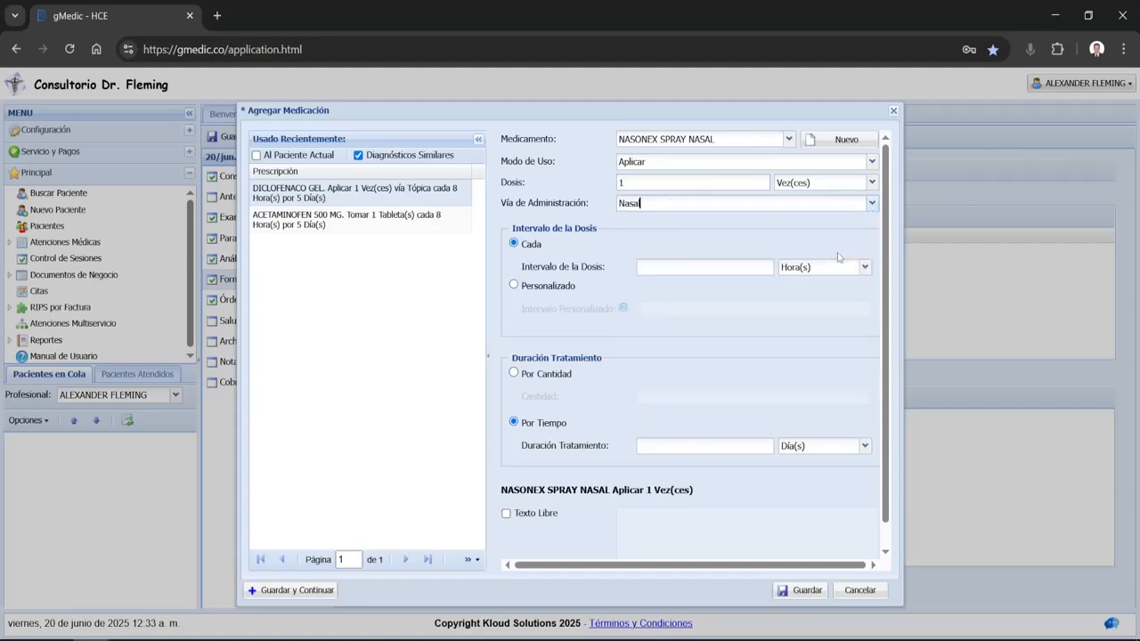
pyautogui.press('Tab')
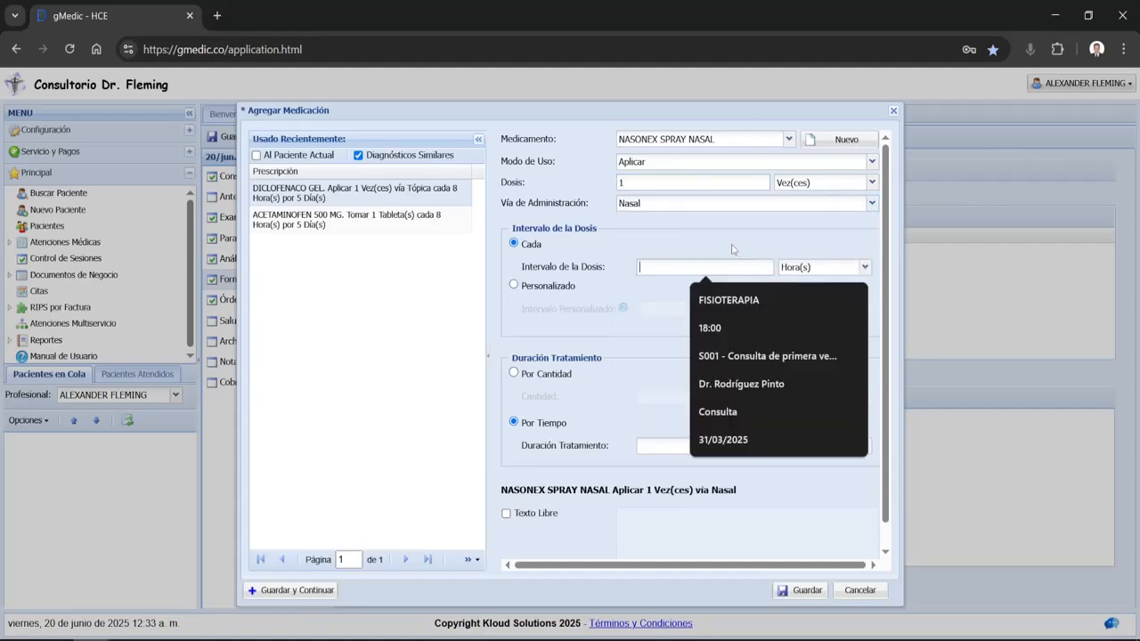
pyautogui.write('12')
pyautogui.click(704, 445)
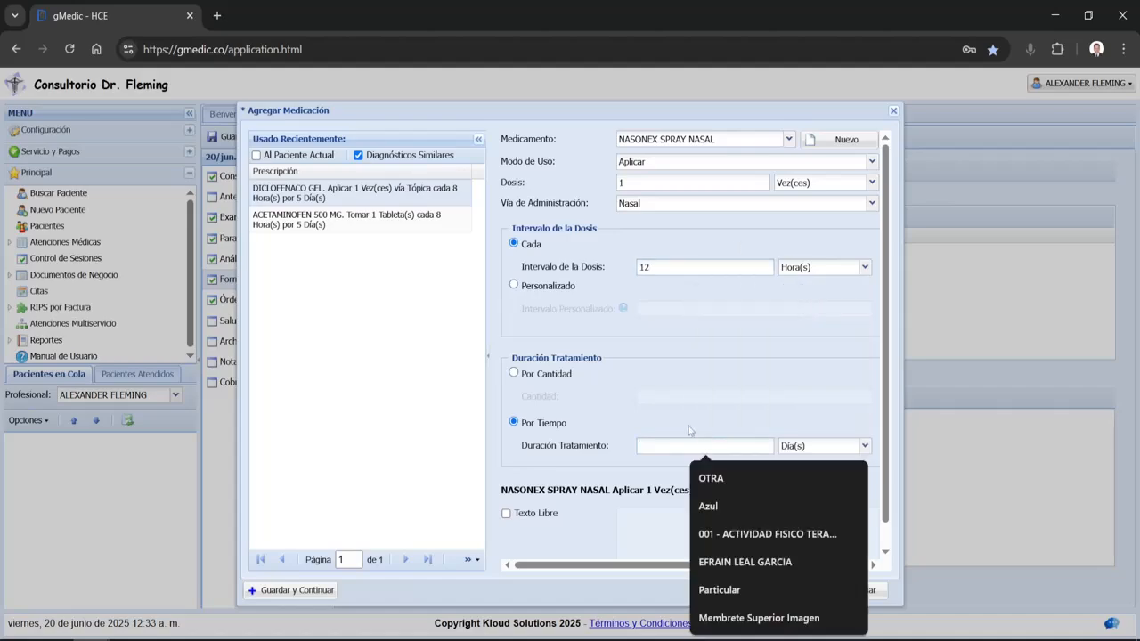
pyautogui.write('30')
pyautogui.hotkey('ctrl', 'a')
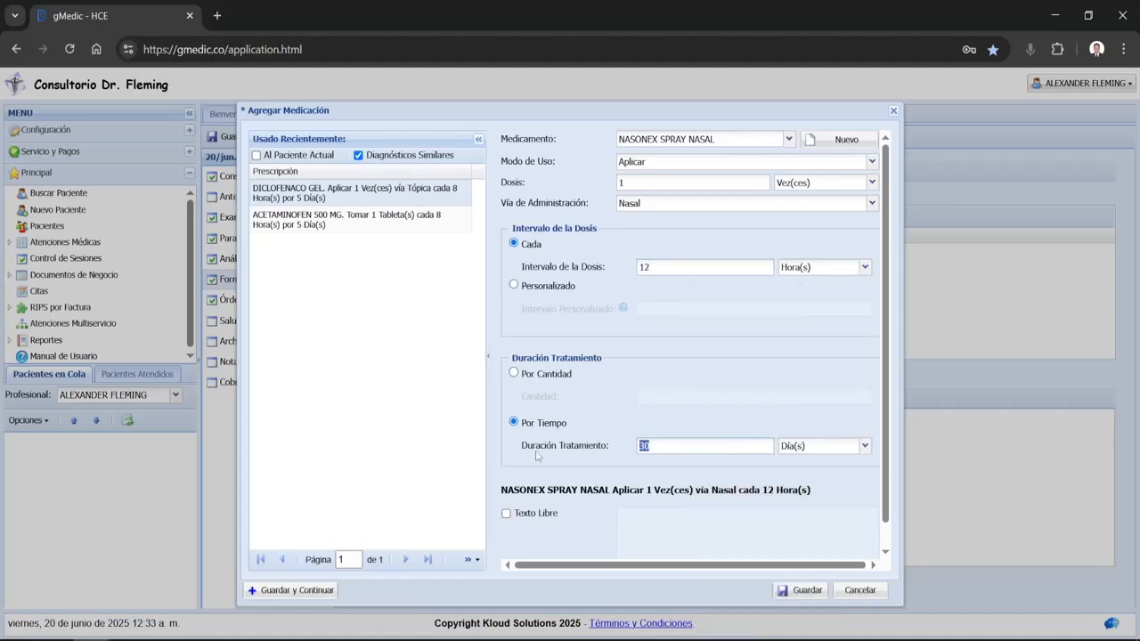
pyautogui.write('10')
pyautogui.click(788, 590)
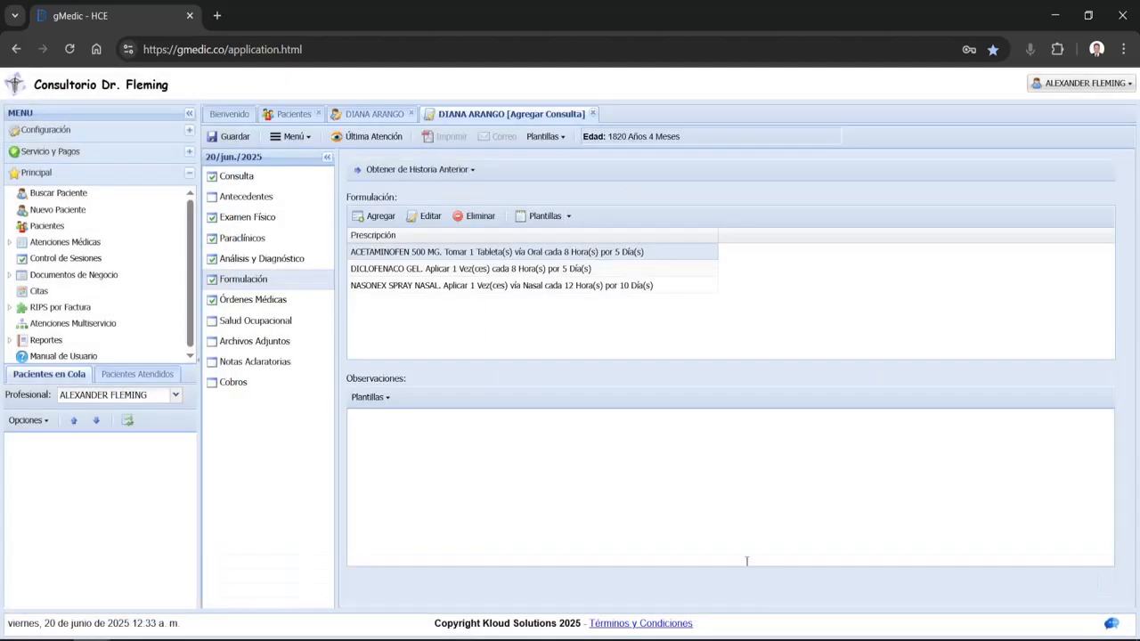
pyautogui.click(374, 225)
pyautogui.click(857, 592)
pyautogui.click(405, 288)
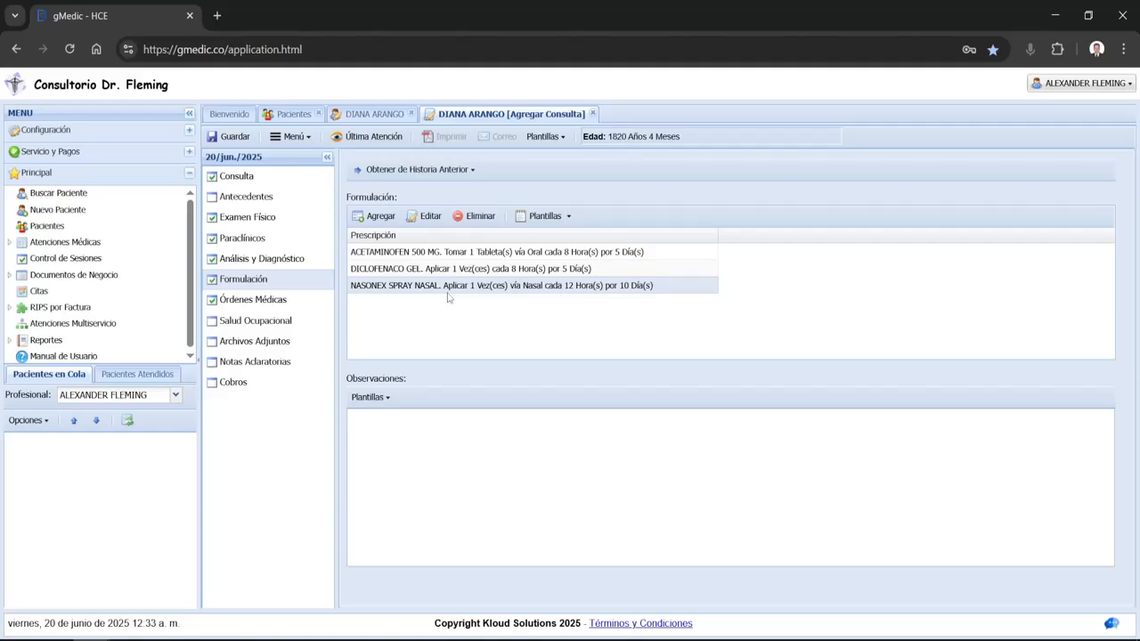
# Save the three listed prescriptions as a new medication template named Resfriado
pyautogui.click(541, 217)
pyautogui.click(547, 238)
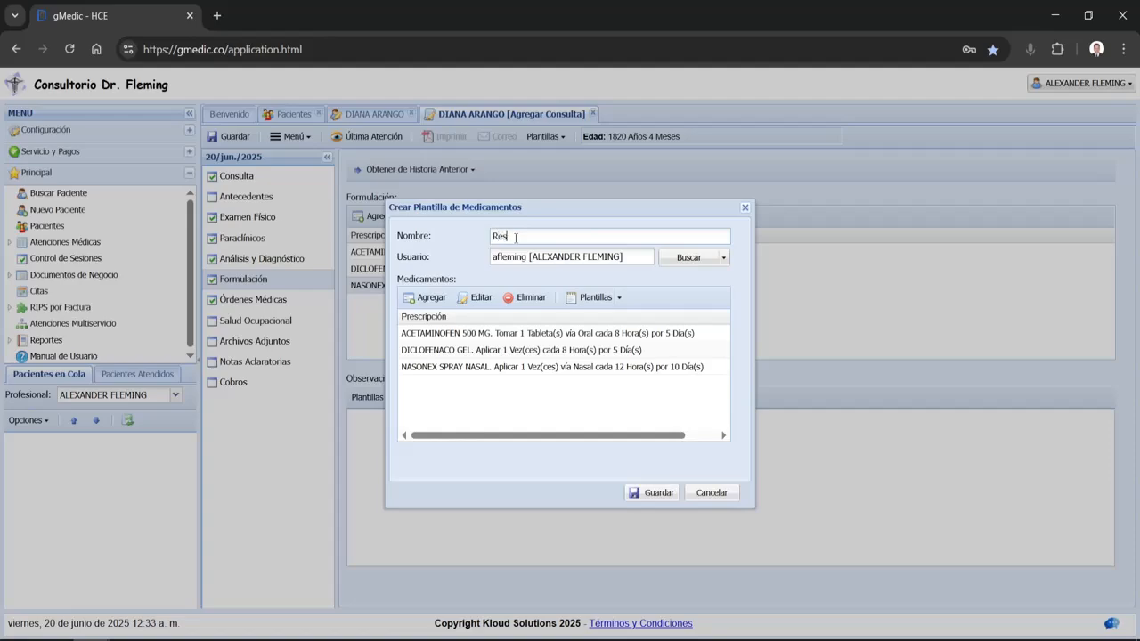
pyautogui.write('Resfriado')
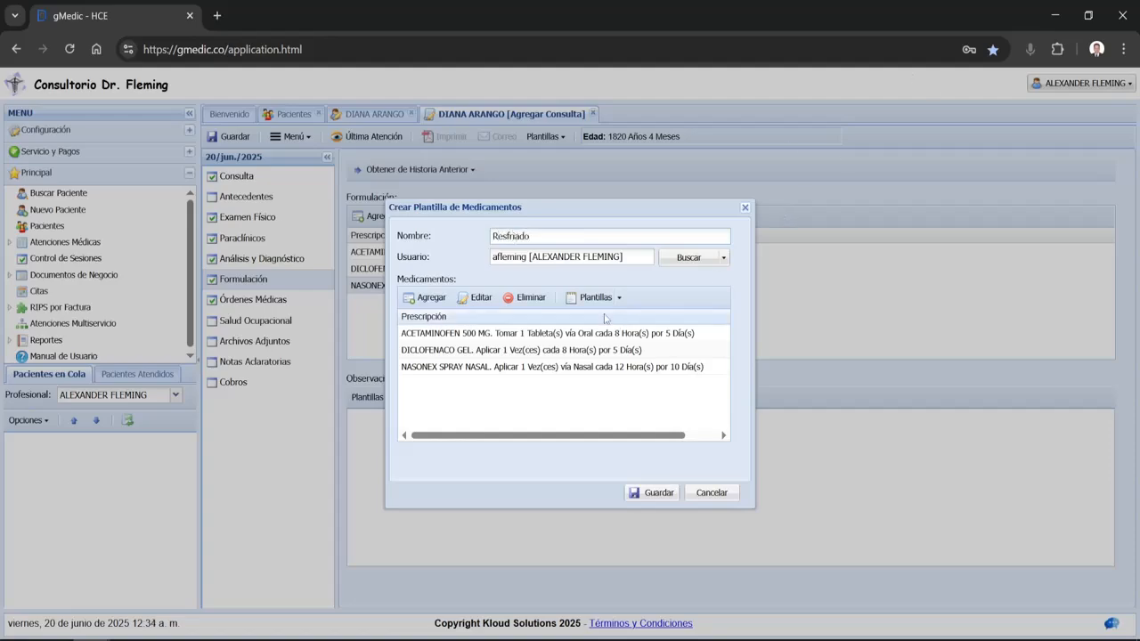
pyautogui.moveTo(540, 242); pyautogui.dragTo(470, 243)
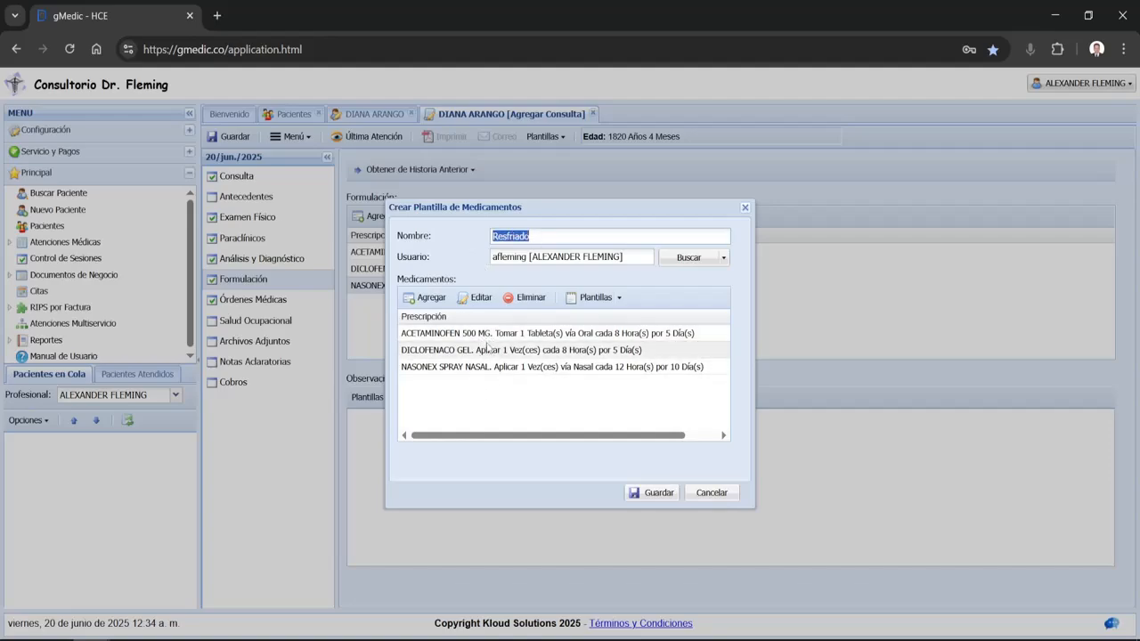
pyautogui.click(658, 209)
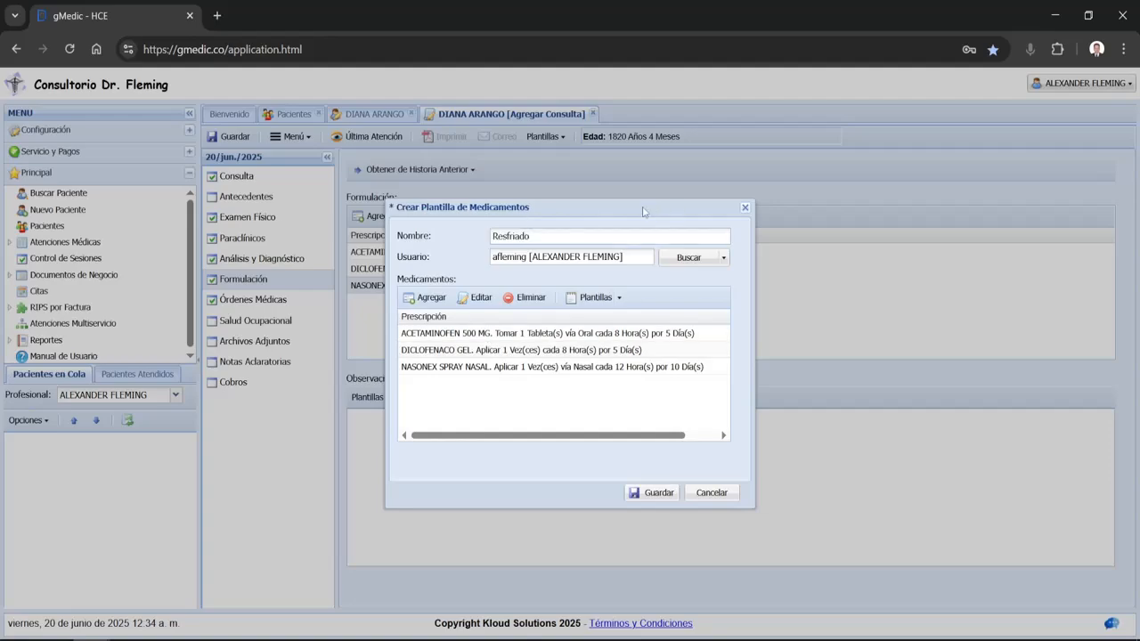
pyautogui.moveTo(640, 206); pyautogui.dragTo(818, 195)
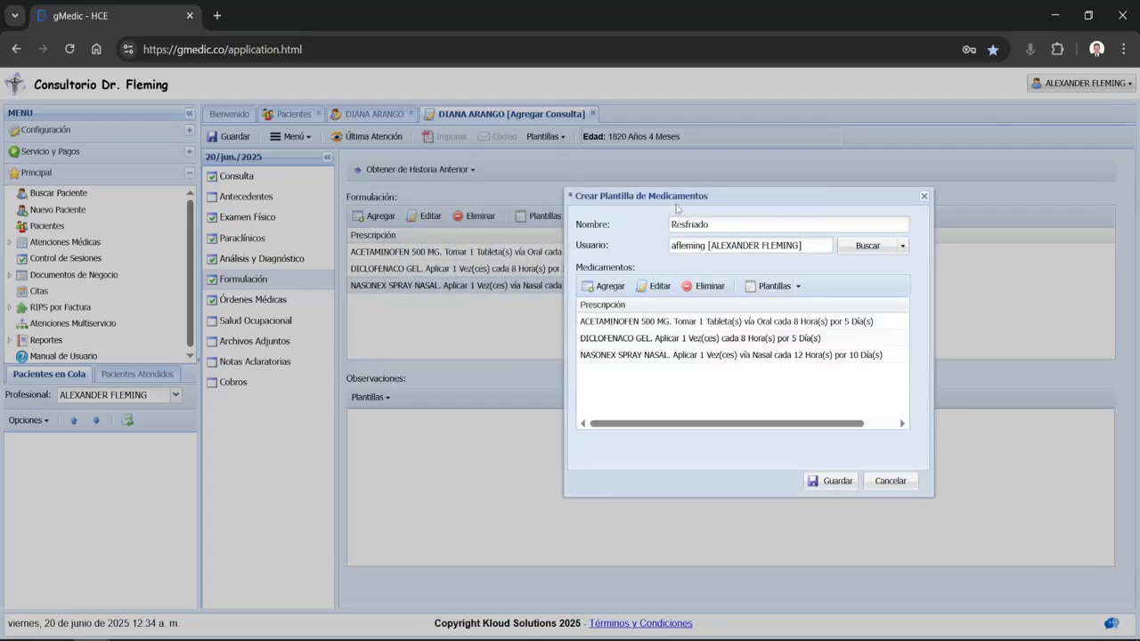
pyautogui.moveTo(675, 203); pyautogui.dragTo(534, 213)
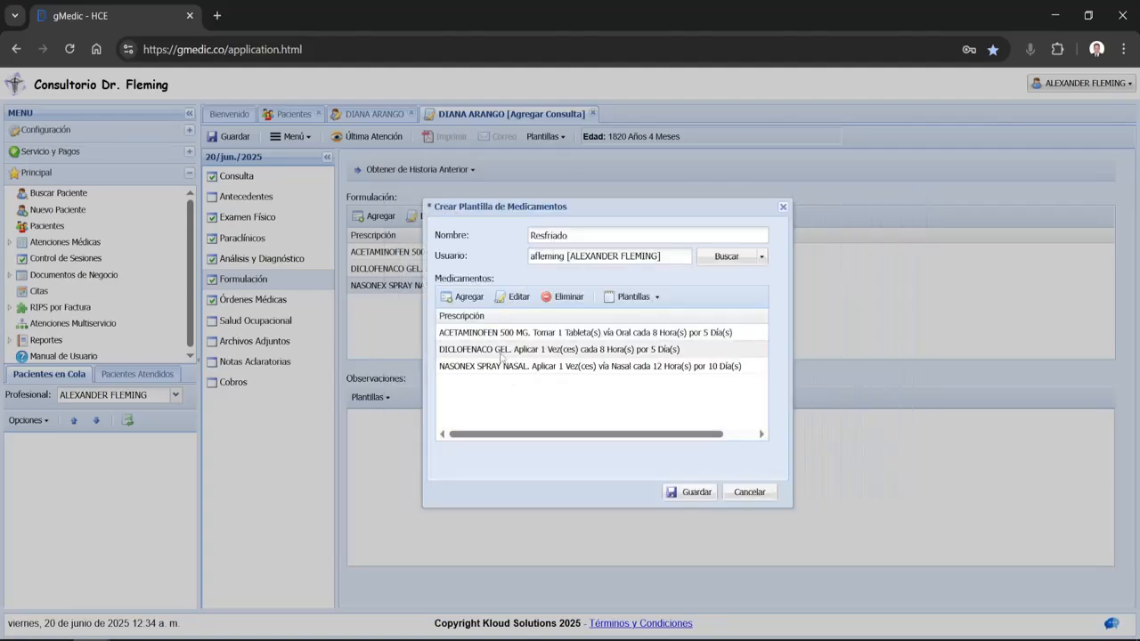
pyautogui.click(463, 296)
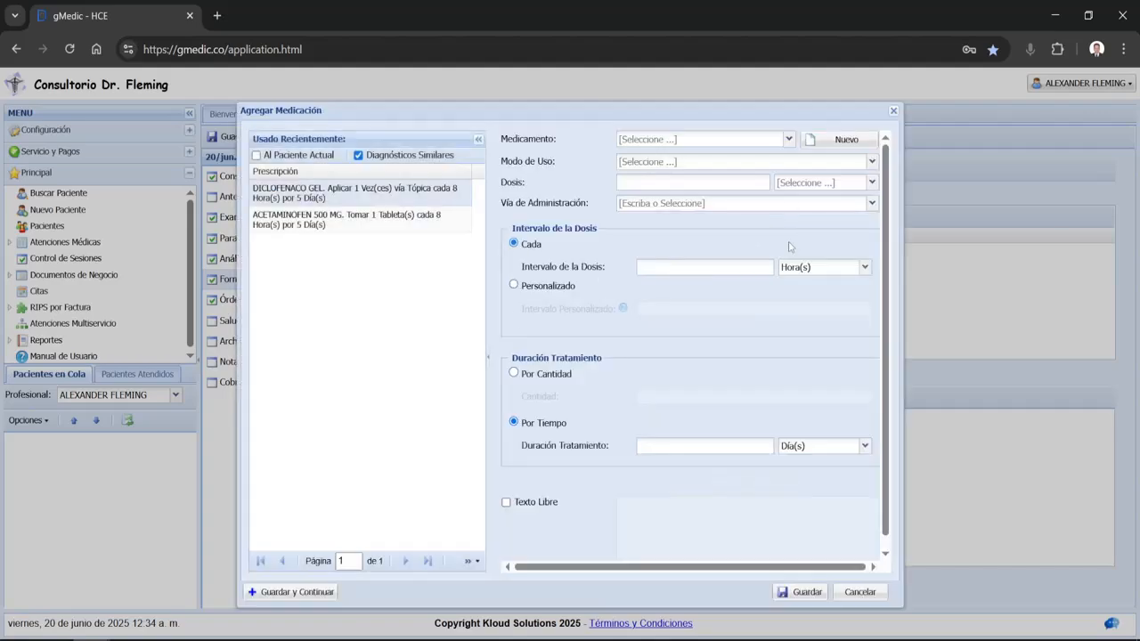
pyautogui.click(789, 139)
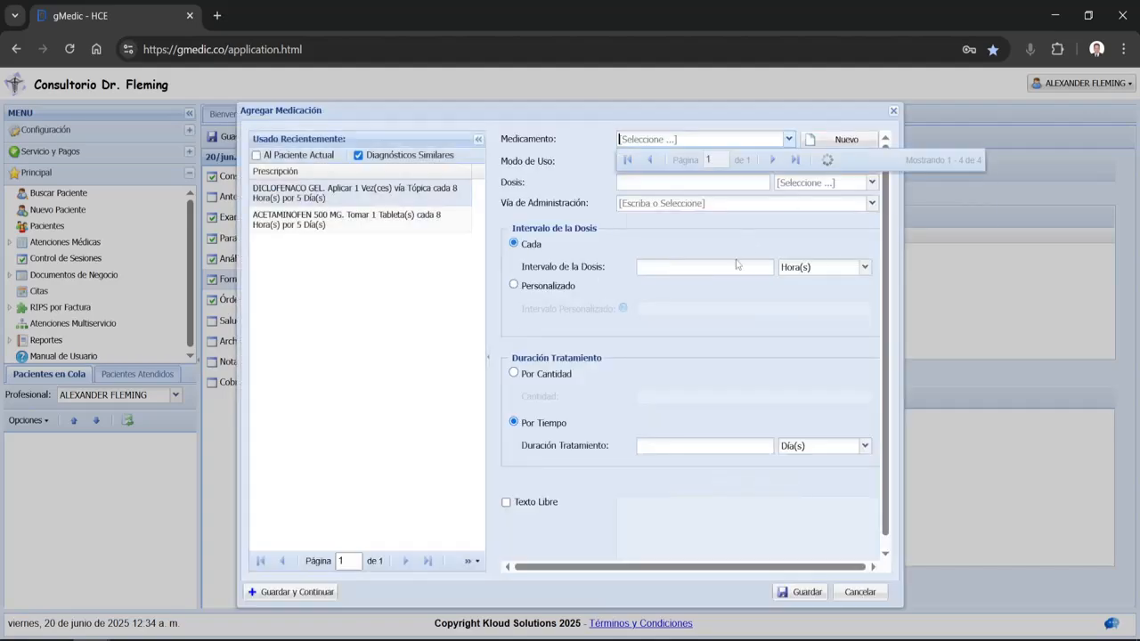
pyautogui.click(839, 592)
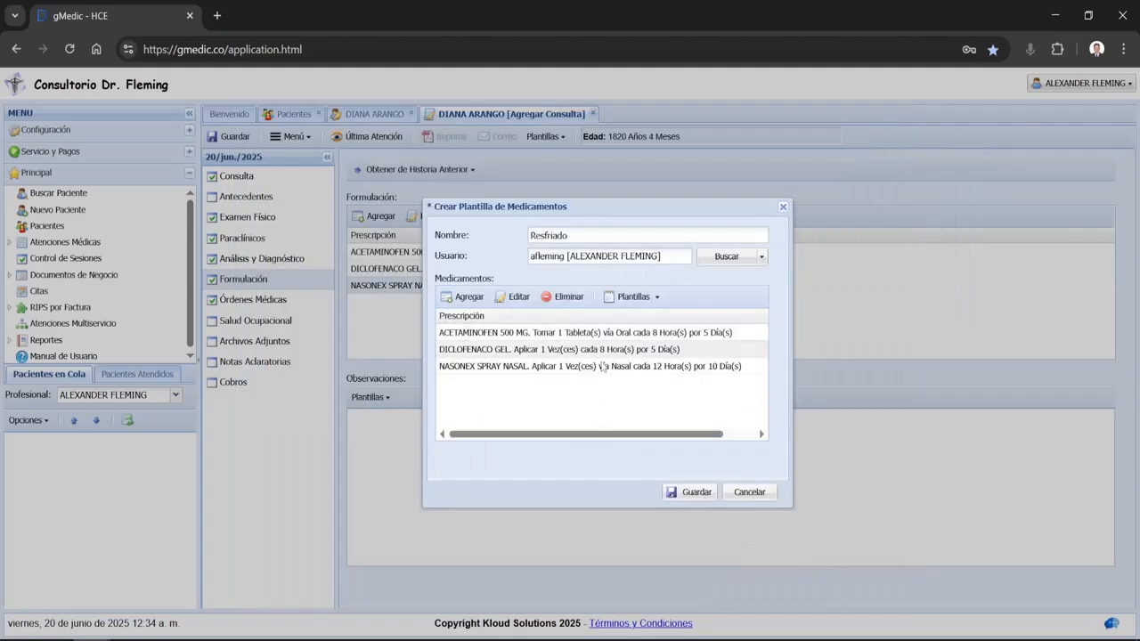
pyautogui.click(684, 492)
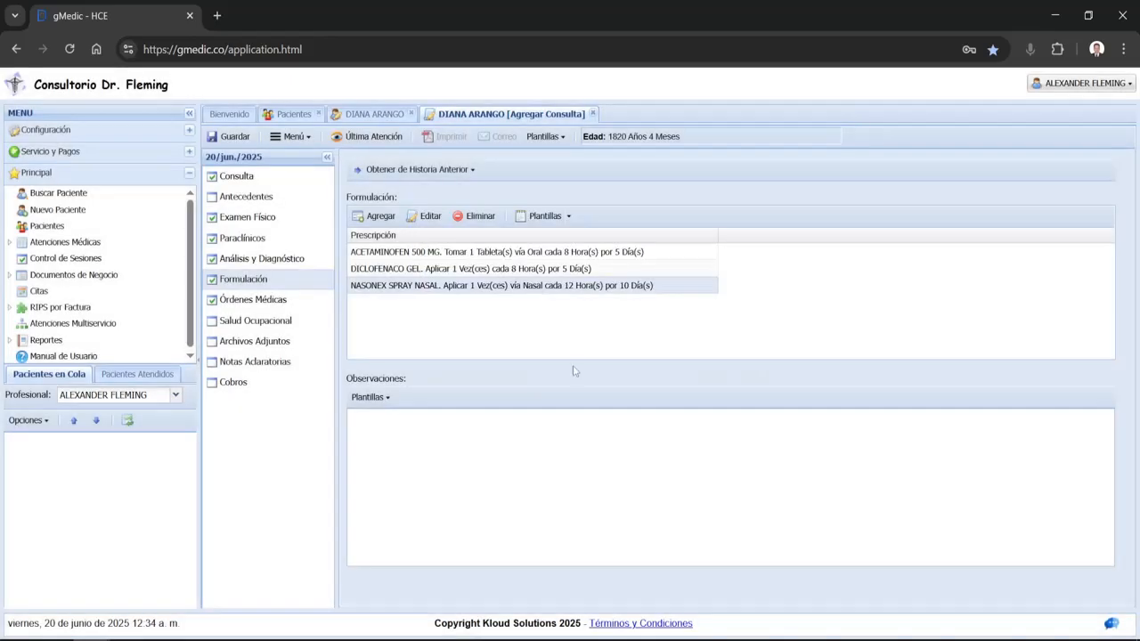
# Delete all three prescriptions from Formulación and fill the list again with the Resfriado template
pyautogui.click(420, 253)
pyautogui.keyDown('shift'); pyautogui.click(427, 286); pyautogui.keyUp('shift')
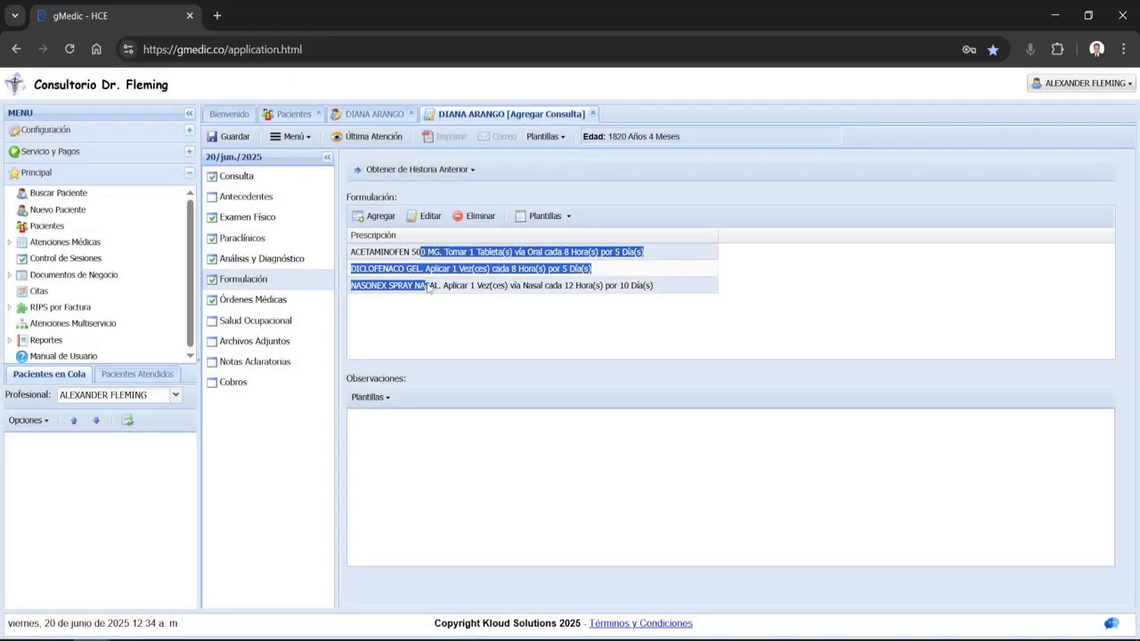
pyautogui.click(474, 220)
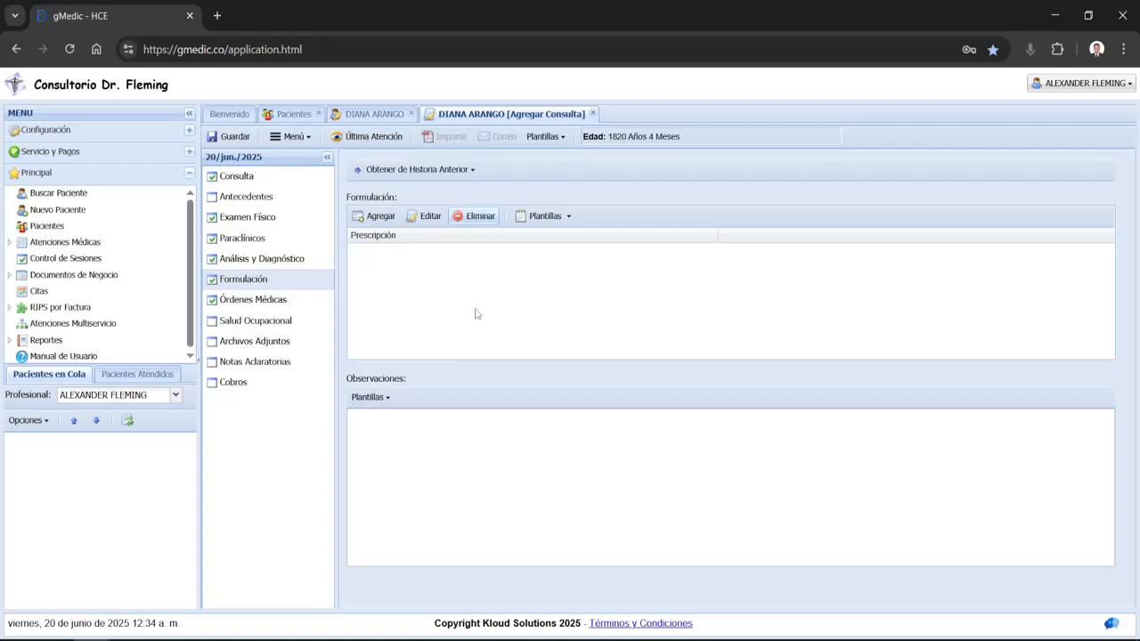
pyautogui.click(532, 219)
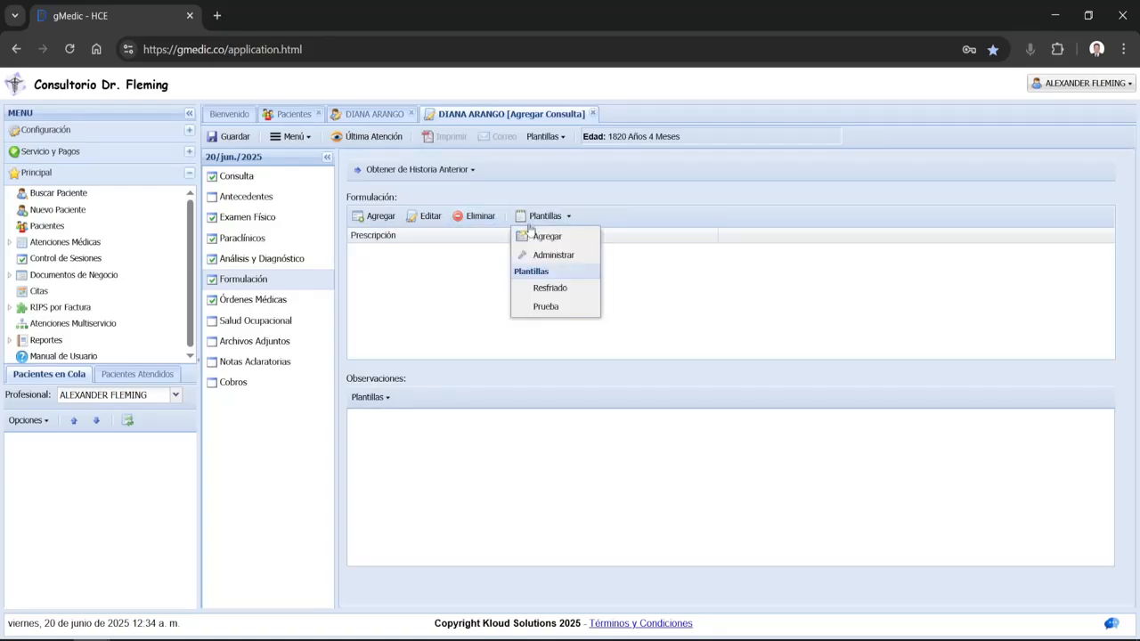
pyautogui.click(537, 289)
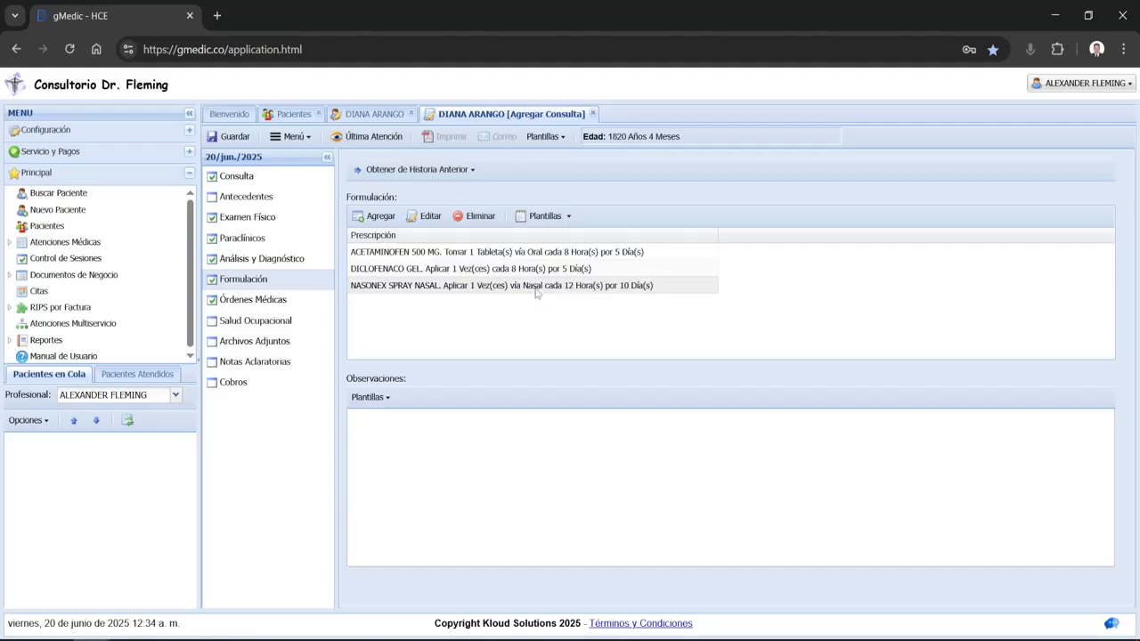
# Delete the DICLOFENACO GEL prescription from the Formulación list
pyautogui.click(383, 219)
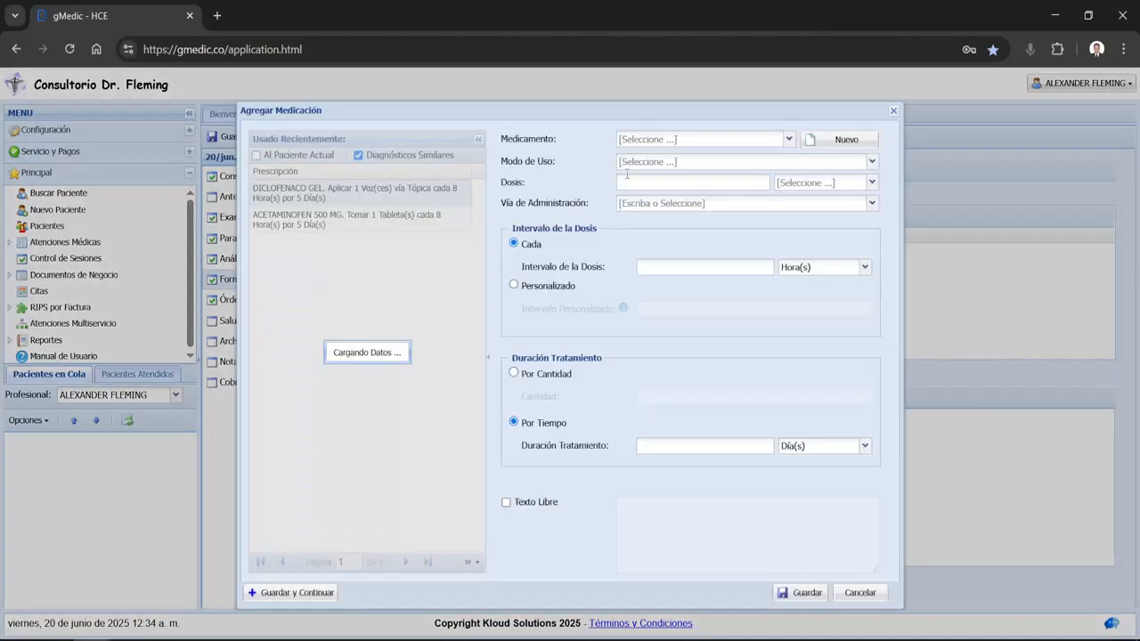
pyautogui.click(894, 111)
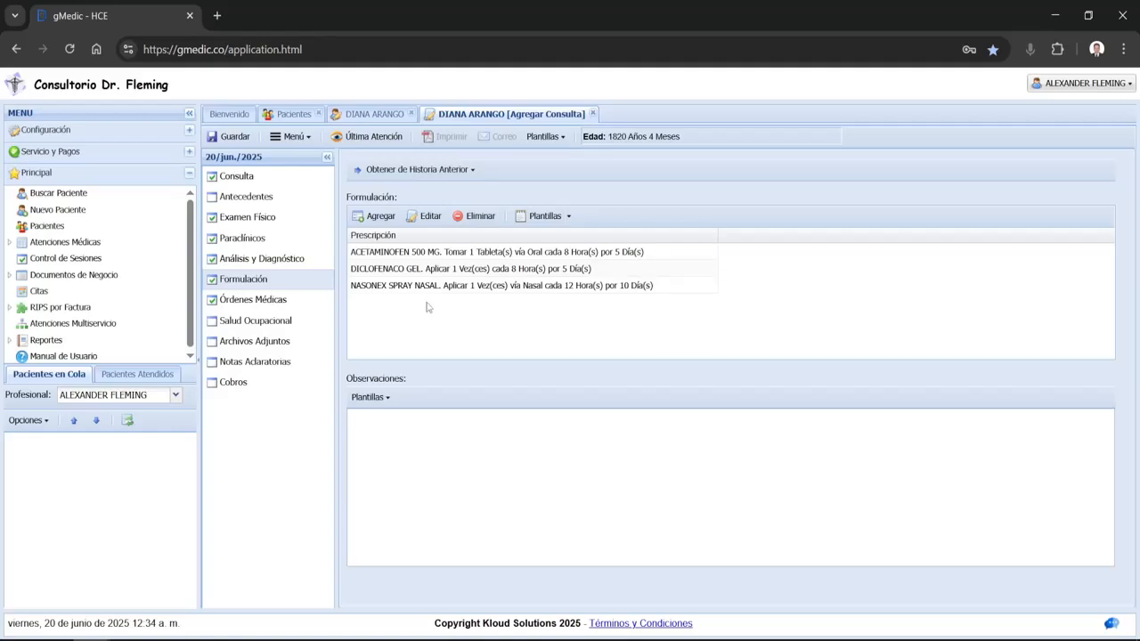
pyautogui.click(390, 268)
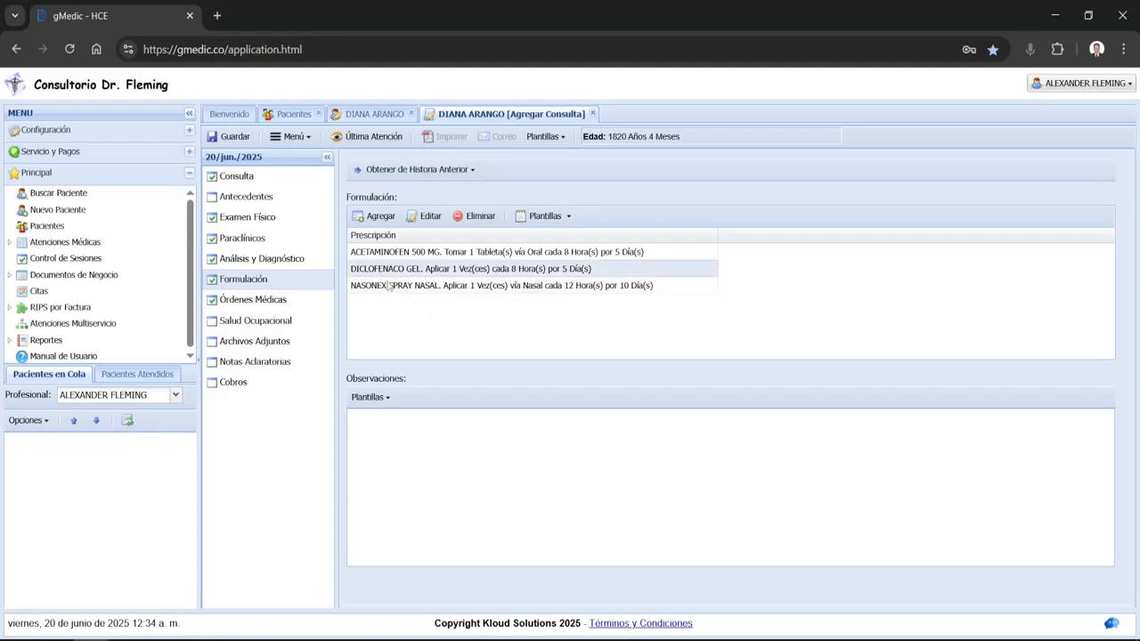
pyautogui.click(472, 218)
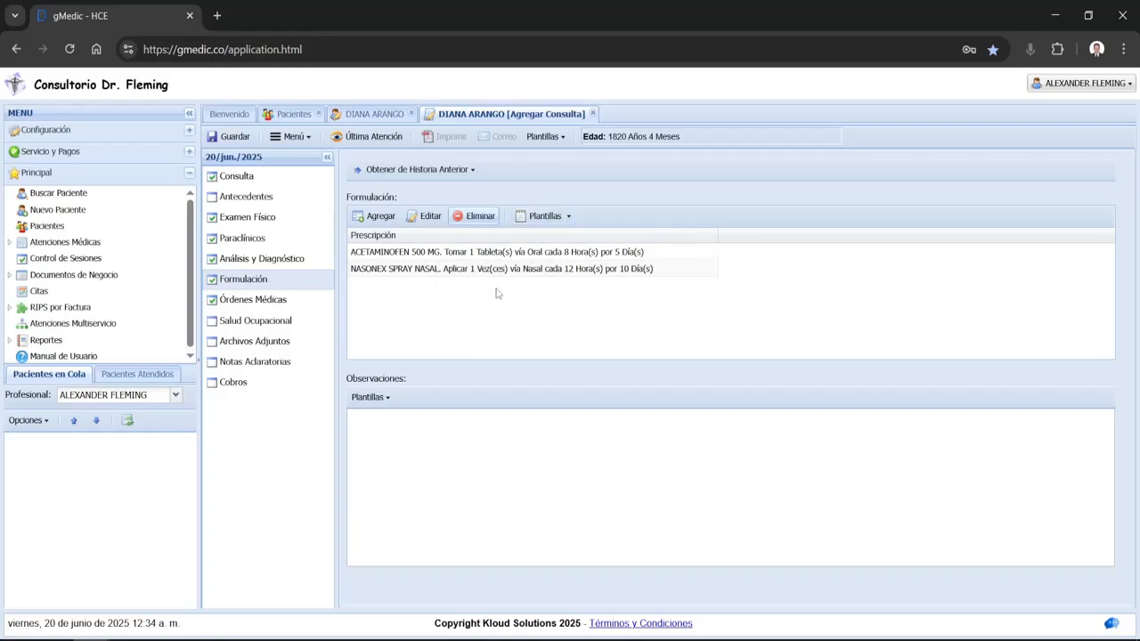
pyautogui.click(543, 217)
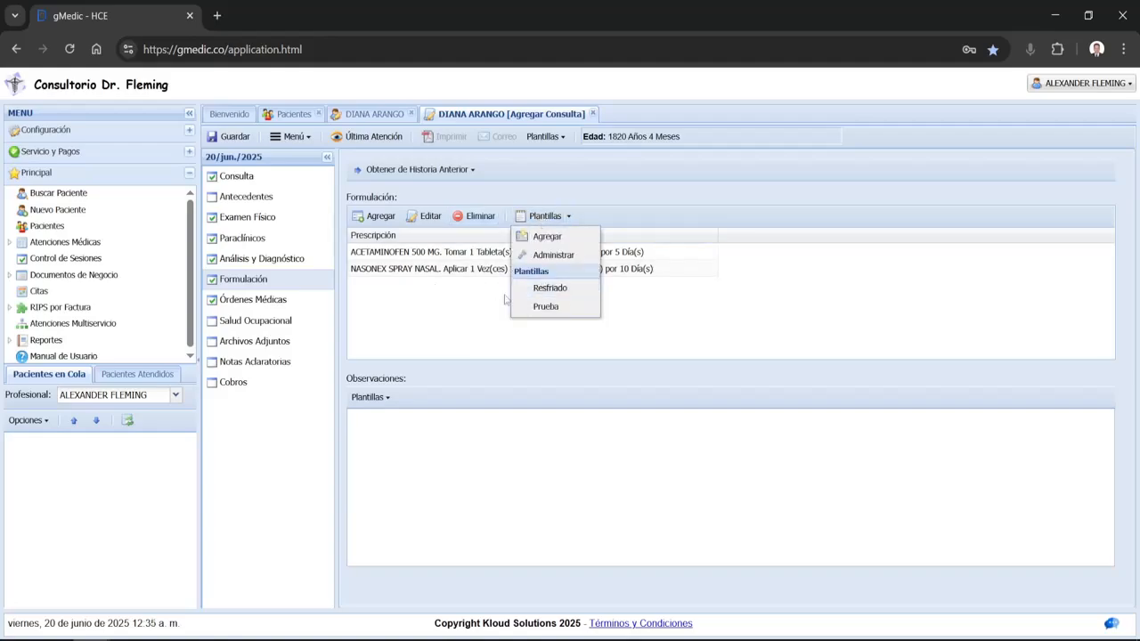
pyautogui.click(447, 308)
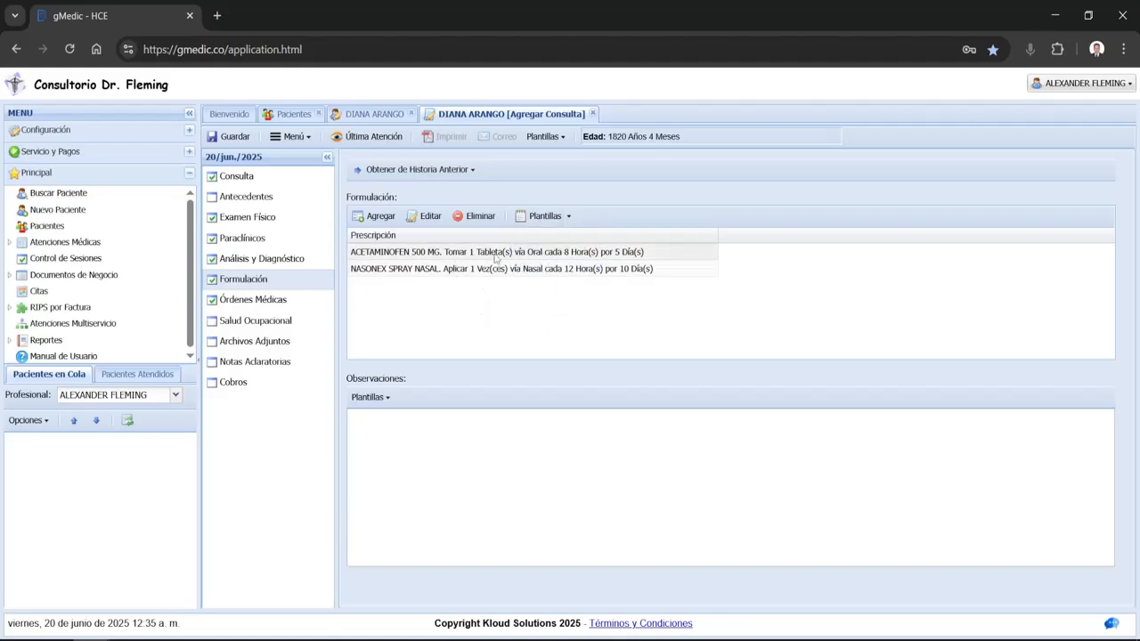
# Set the NASONEX SPRAY NASAL prescription's treatment duration to 15 days and save it
pyautogui.doubleClick(469, 269)
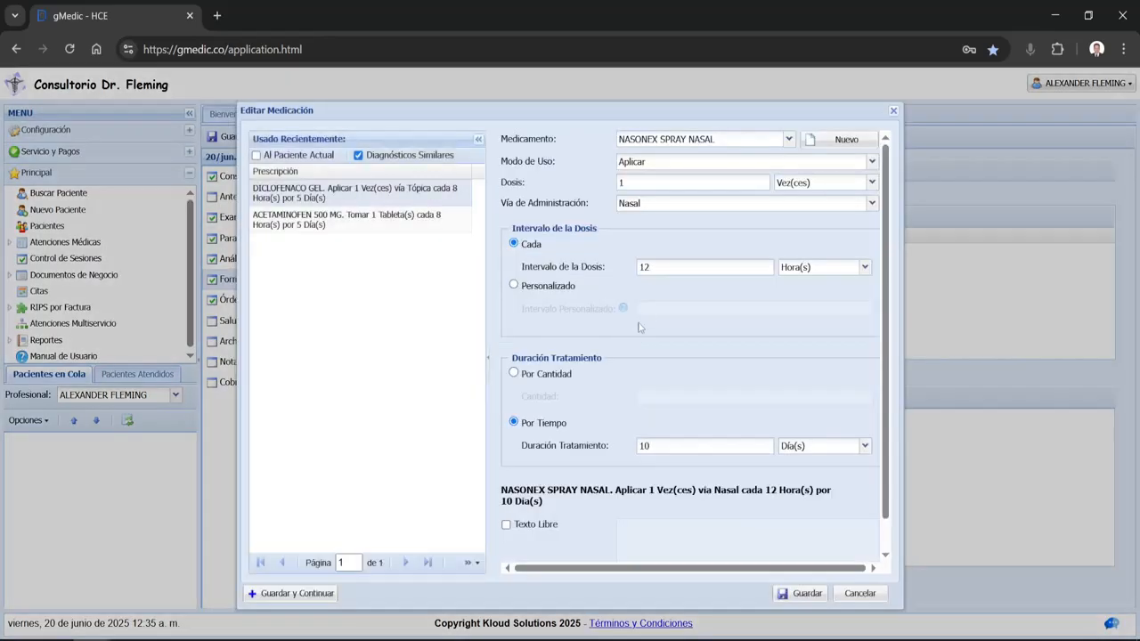
pyautogui.doubleClick(663, 445)
pyautogui.write('1')
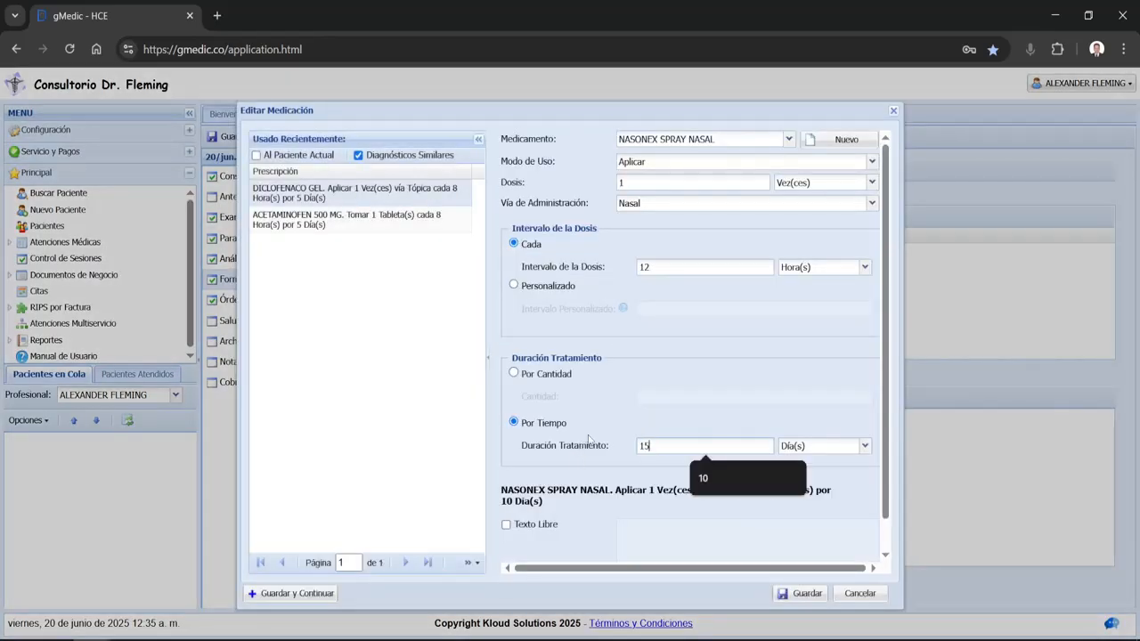
pyautogui.click(808, 593)
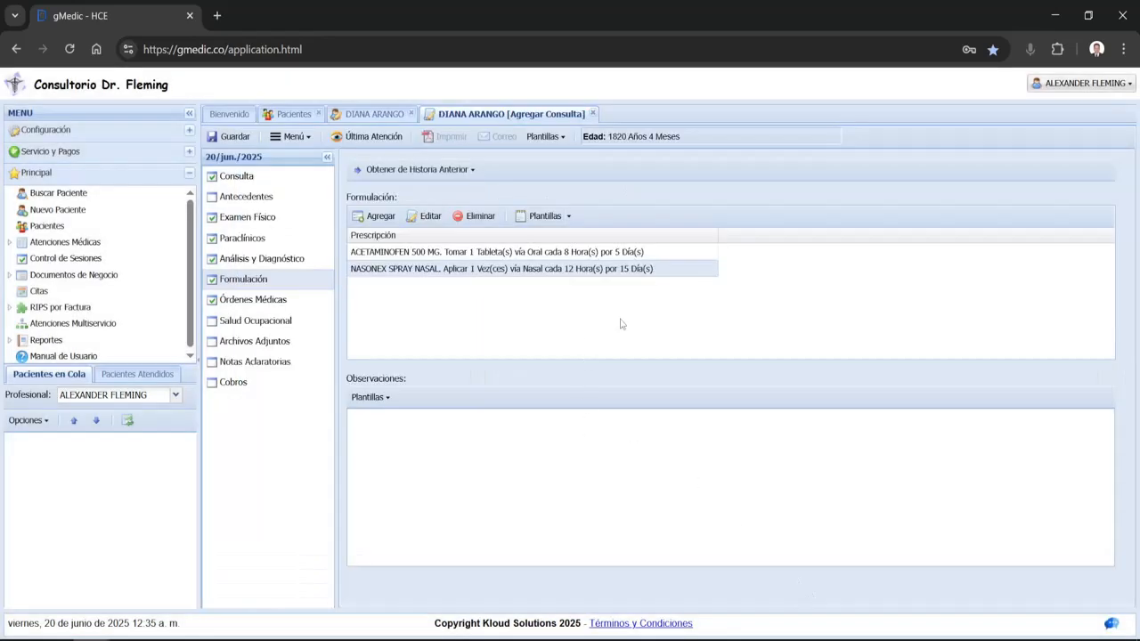
pyautogui.doubleClick(566, 269)
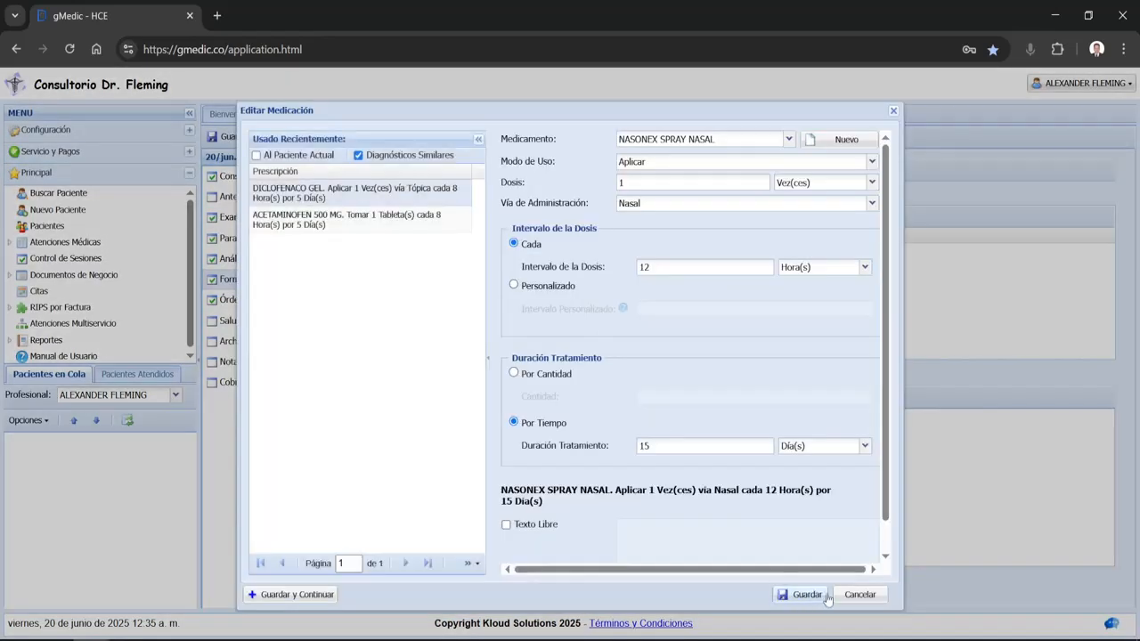
pyautogui.click(841, 594)
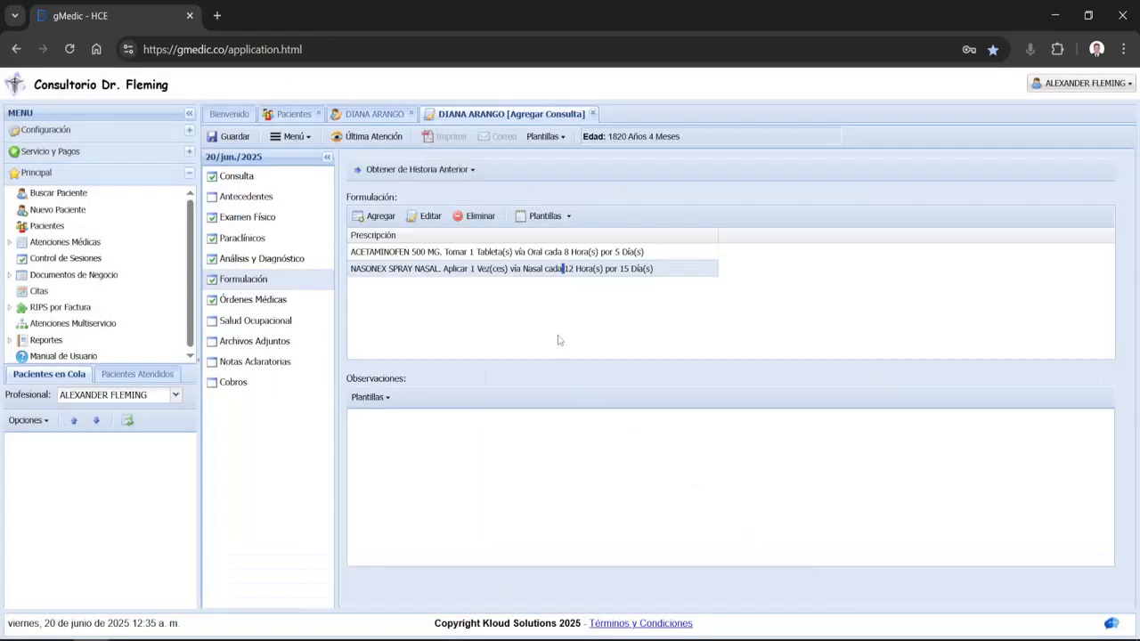
pyautogui.click(505, 253)
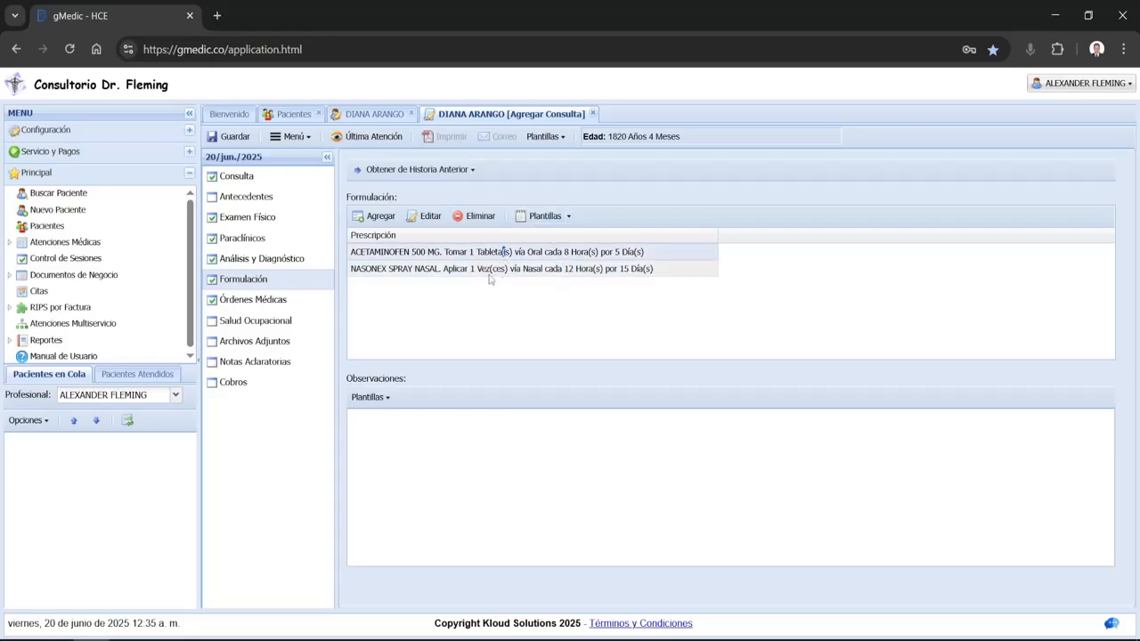
pyautogui.click(488, 272)
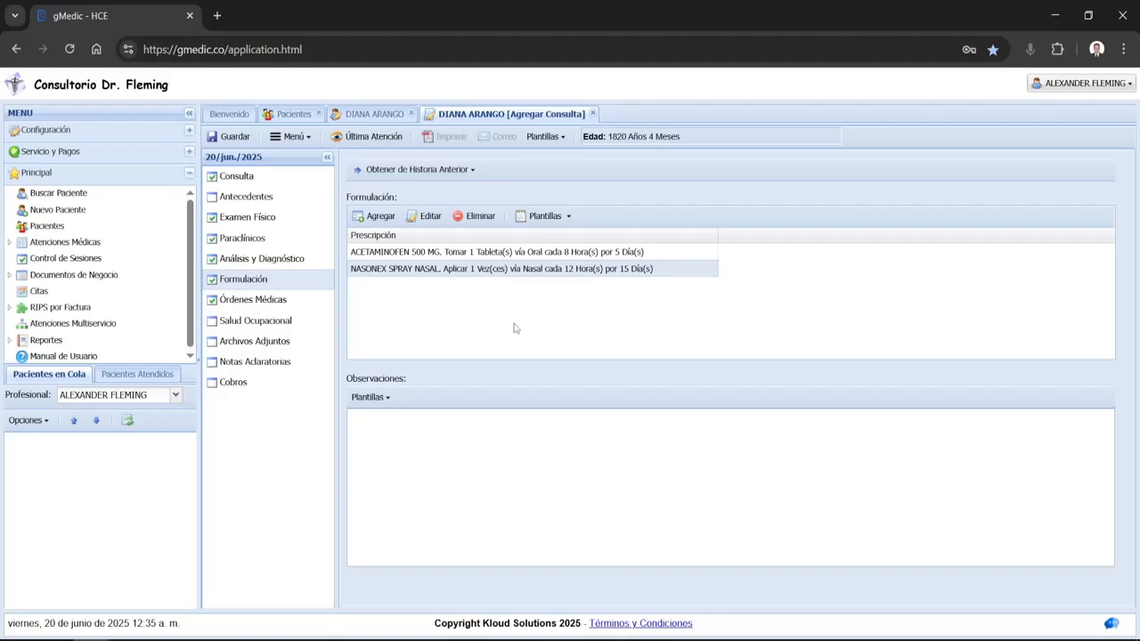
# In Órdenes Médicas, add an order of type Exámen de Laboratorio CUP for UROANALISIS, keeping the dialog open for further orders
pyautogui.click(278, 301)
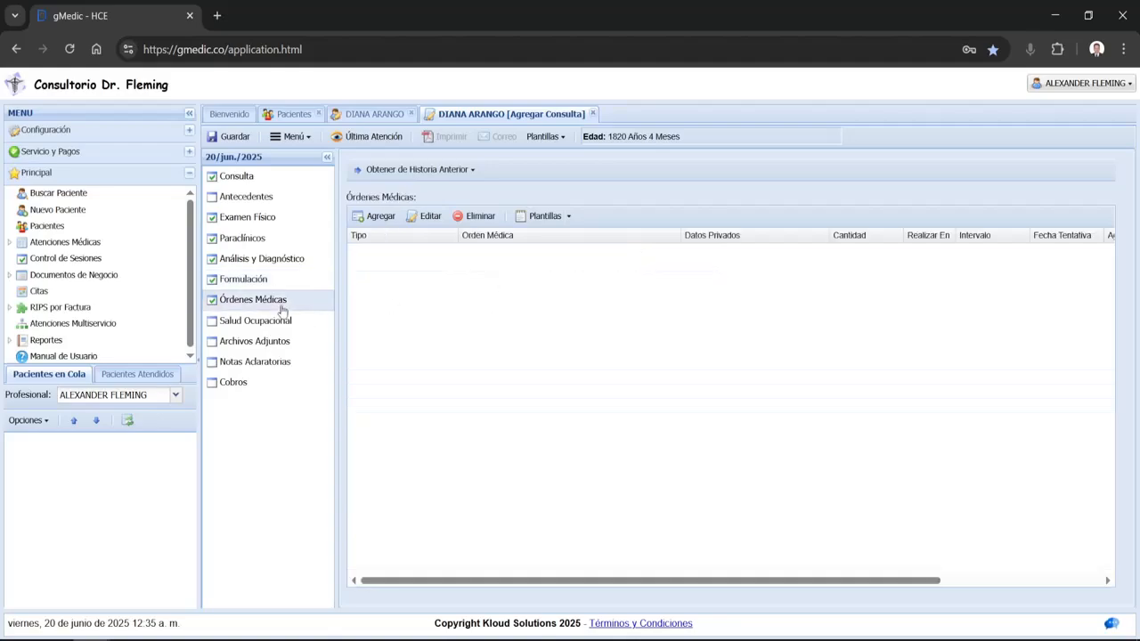
pyautogui.click(530, 218)
pyautogui.click(525, 289)
pyautogui.click(372, 218)
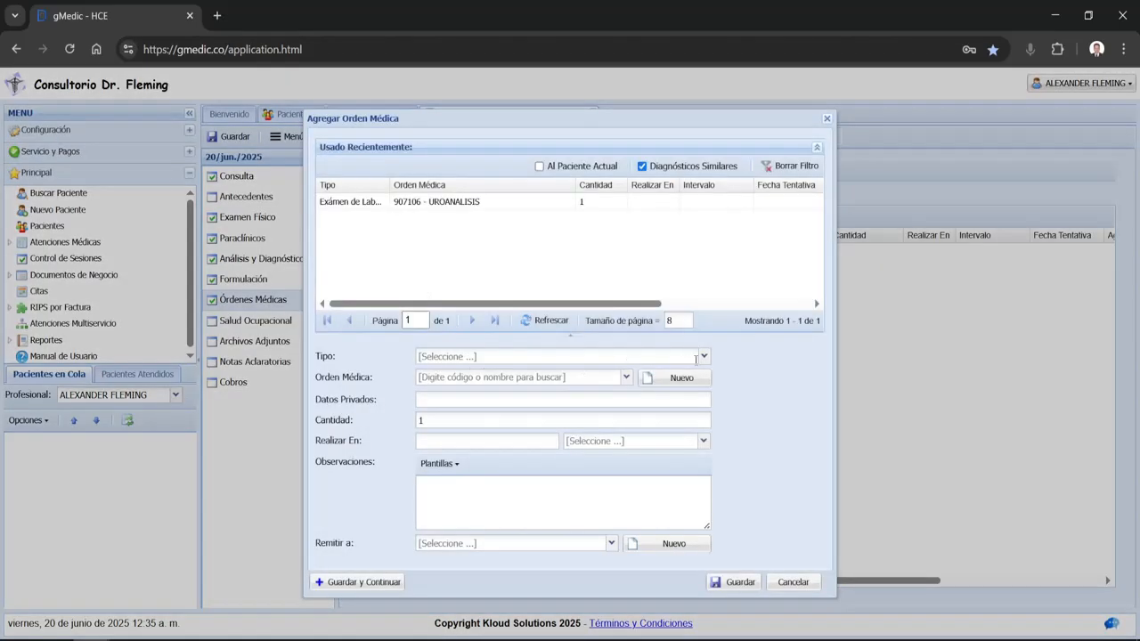
pyautogui.click(695, 357)
pyautogui.click(525, 451)
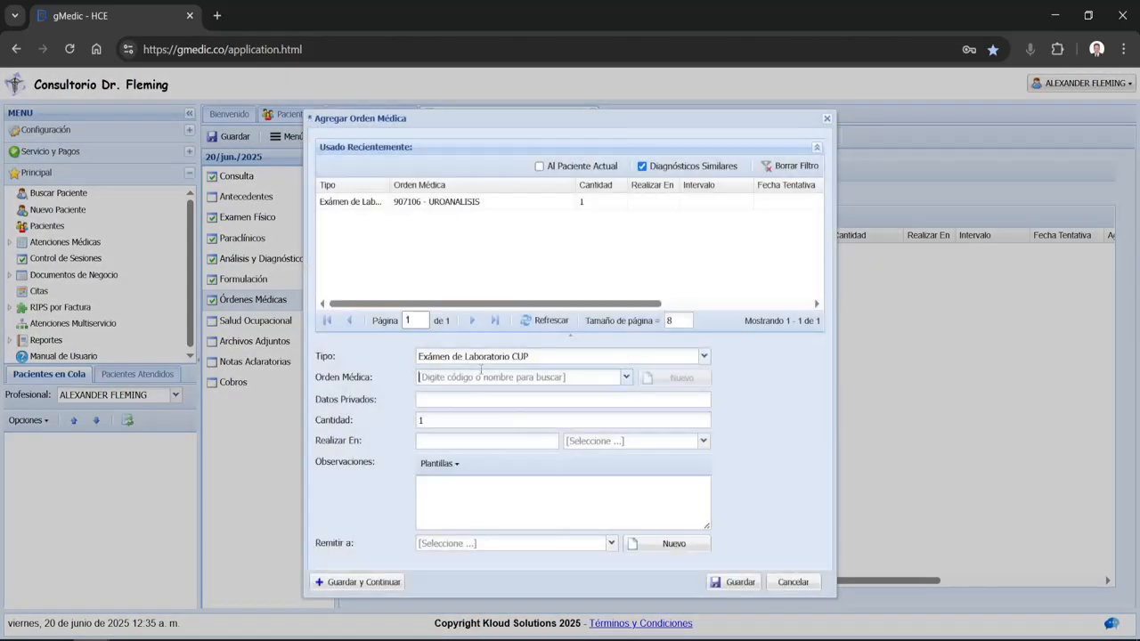
pyautogui.click(470, 372)
pyautogui.write('u')
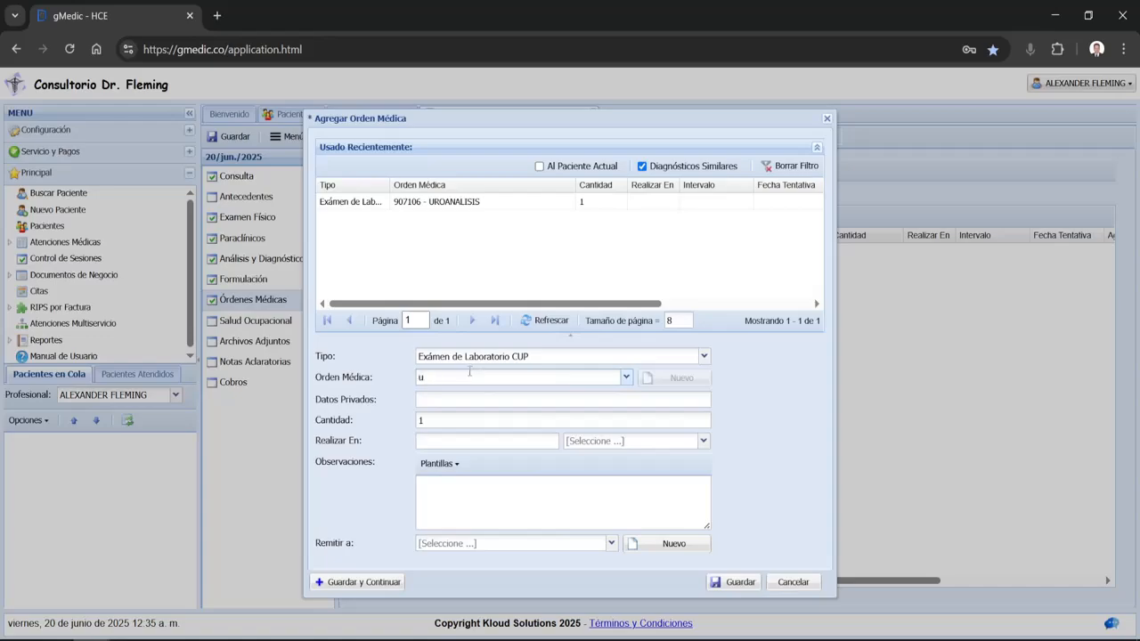
pyautogui.write('eoan')
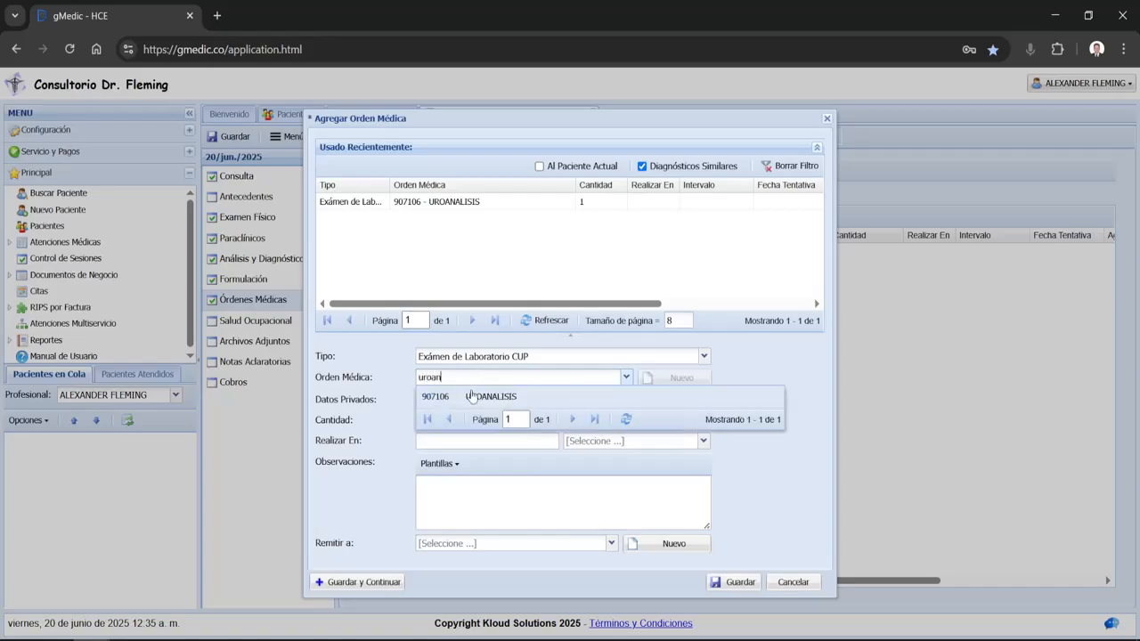
pyautogui.click(473, 398)
pyautogui.click(354, 582)
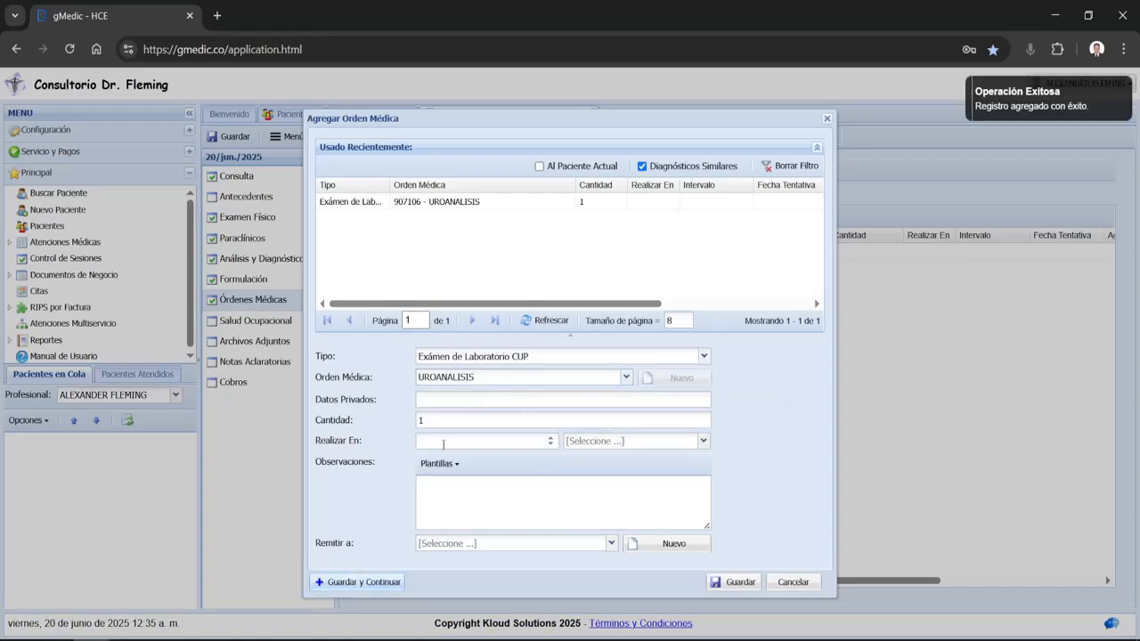
# Add a COPROCULTIVO laboratory order and keep the order dialog open
pyautogui.doubleClick(462, 377)
pyautogui.write('copro')
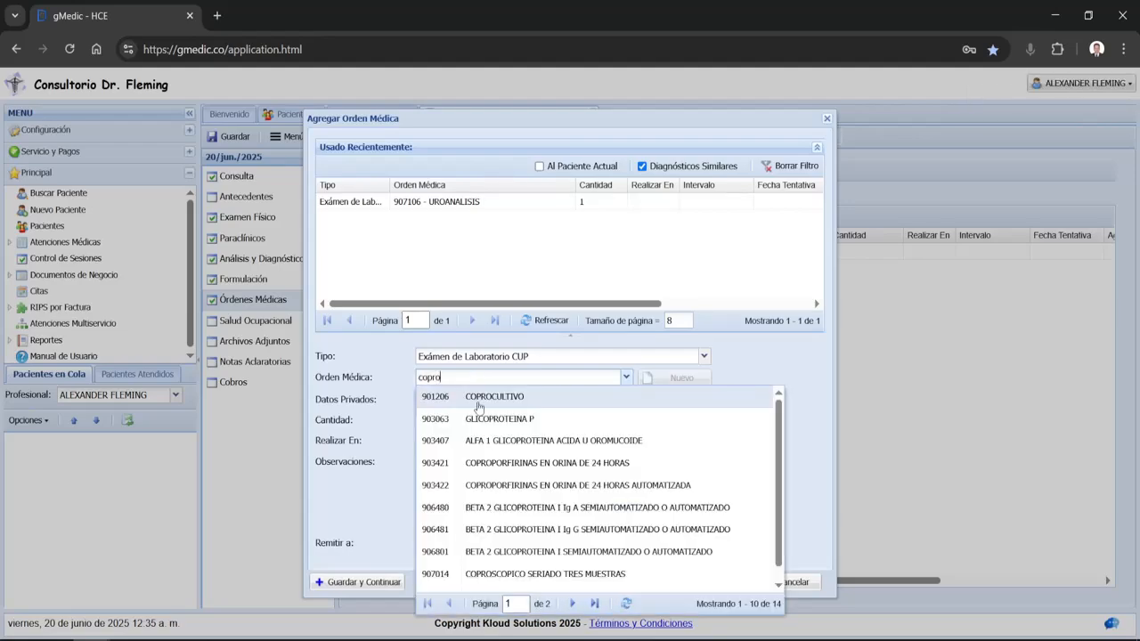
pyautogui.click(477, 398)
pyautogui.click(362, 582)
# Find GLUCOSA EN ORINA and add it as another laboratory order, continuing in the same dialog
pyautogui.doubleClick(482, 376)
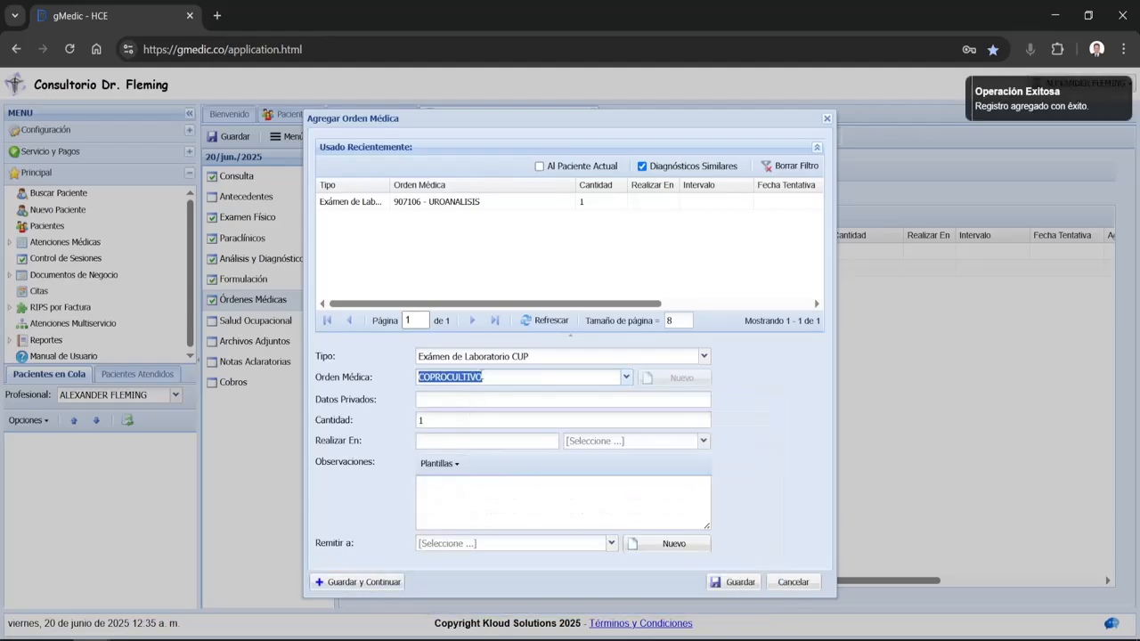
pyautogui.write('gkl')
pyautogui.write('u')
pyautogui.press('BackSpace')
pyautogui.press('BackSpace')
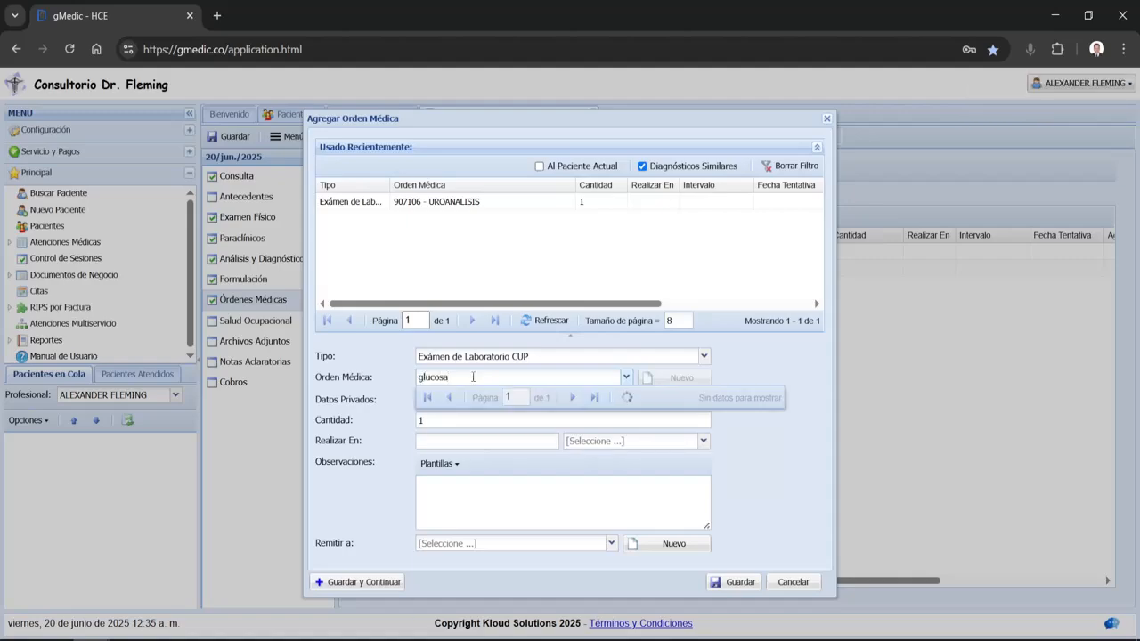
pyautogui.click(481, 552)
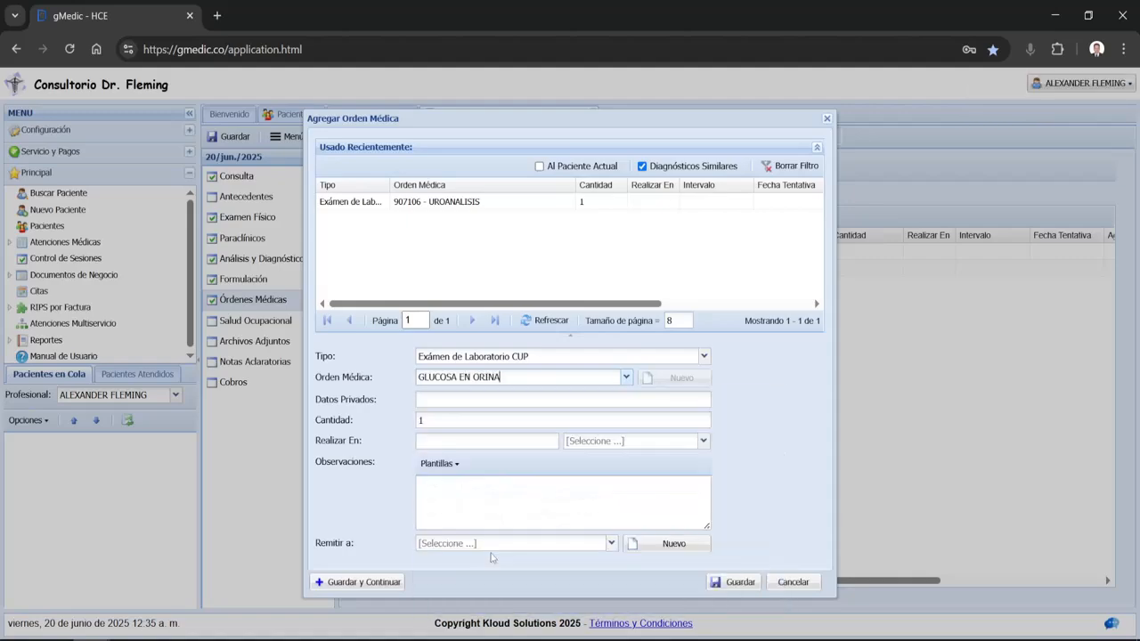
pyautogui.click(358, 582)
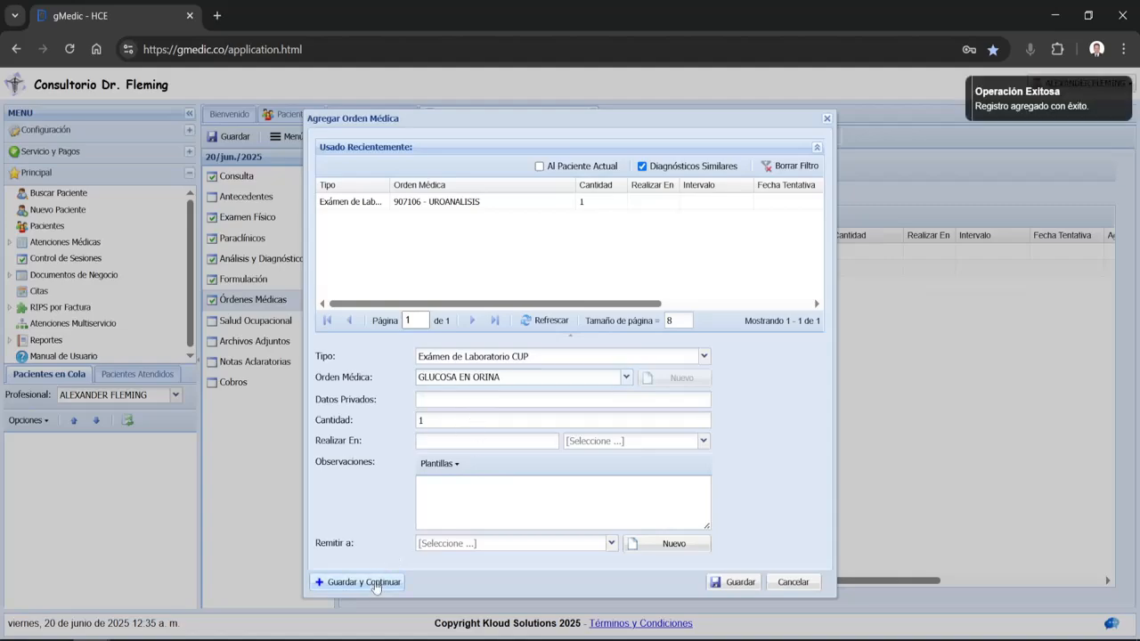
# Add a HEMOGLOBINA A 2 laboratory order and close the order dialog
pyautogui.click(541, 375)
pyautogui.write('hemo')
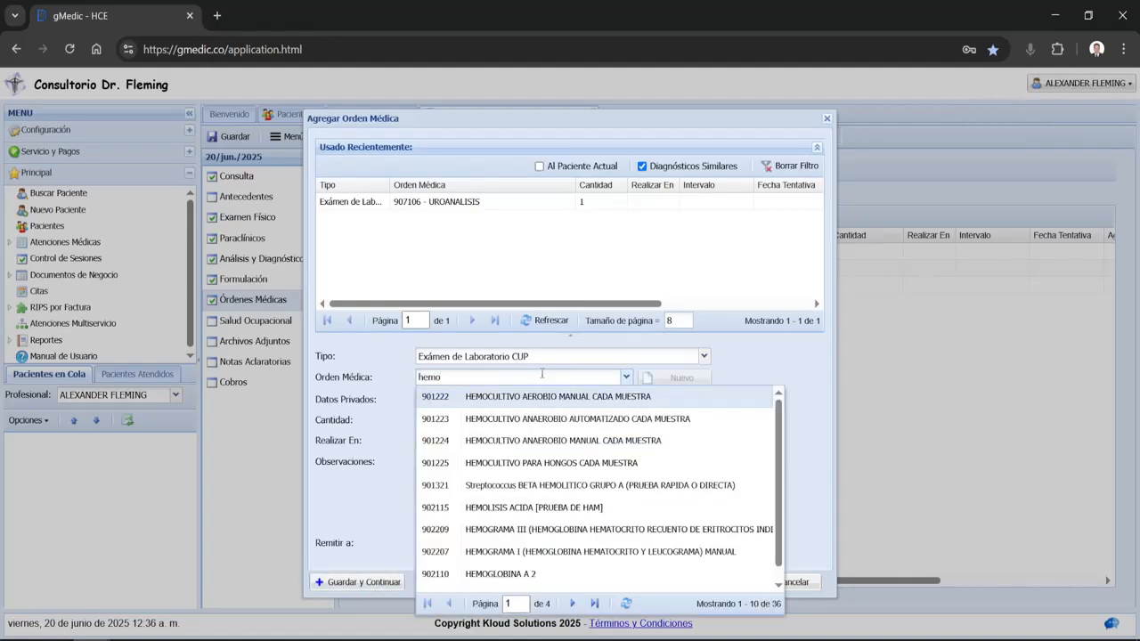
pyautogui.click(514, 576)
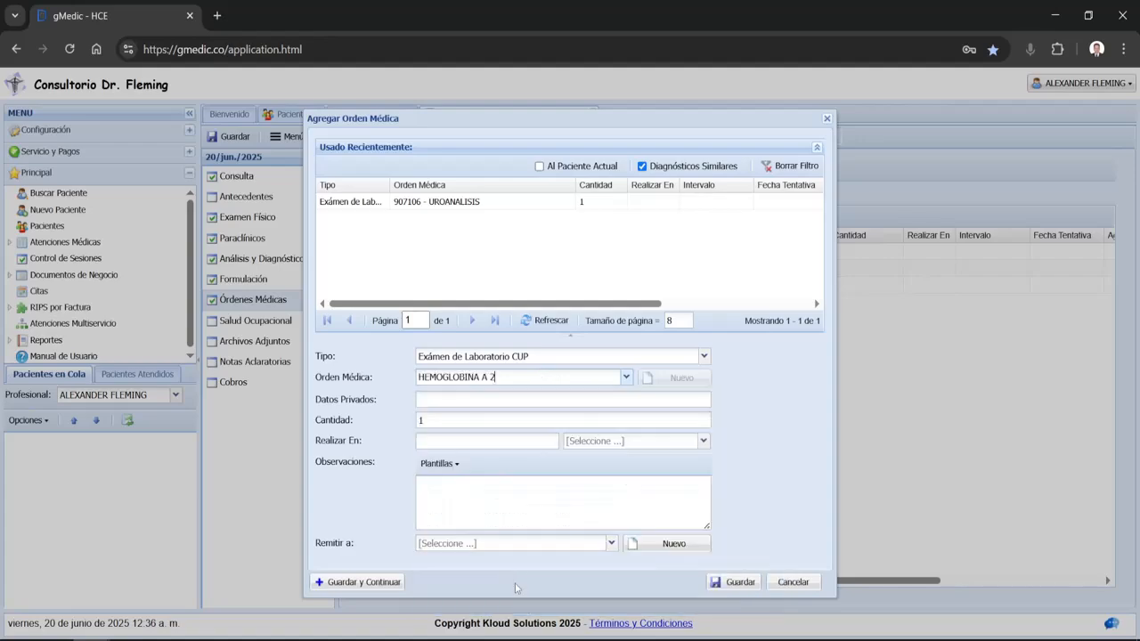
pyautogui.click(367, 584)
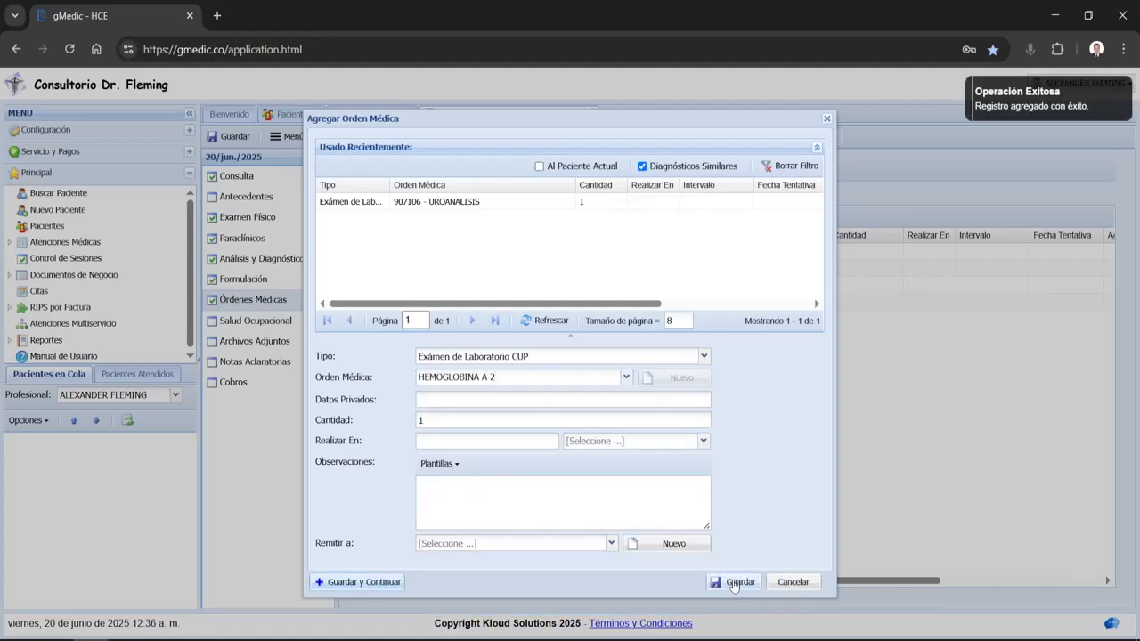
pyautogui.click(801, 582)
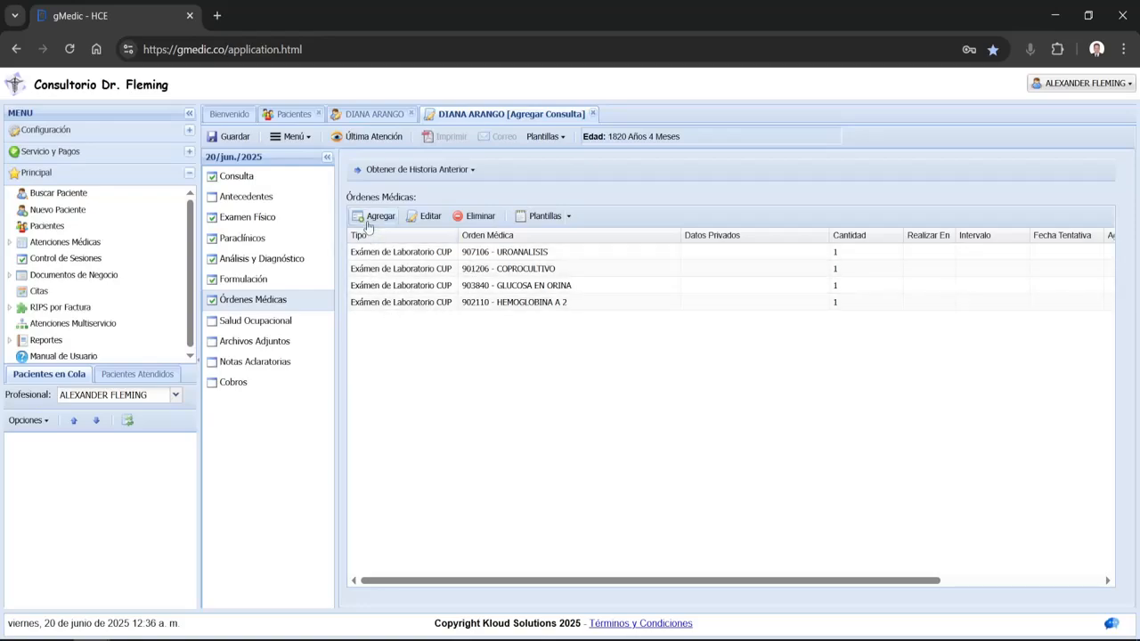
# Save the four listed laboratory orders as a medical order template named Lab Básico
pyautogui.moveTo(364, 252); pyautogui.dragTo(426, 253)
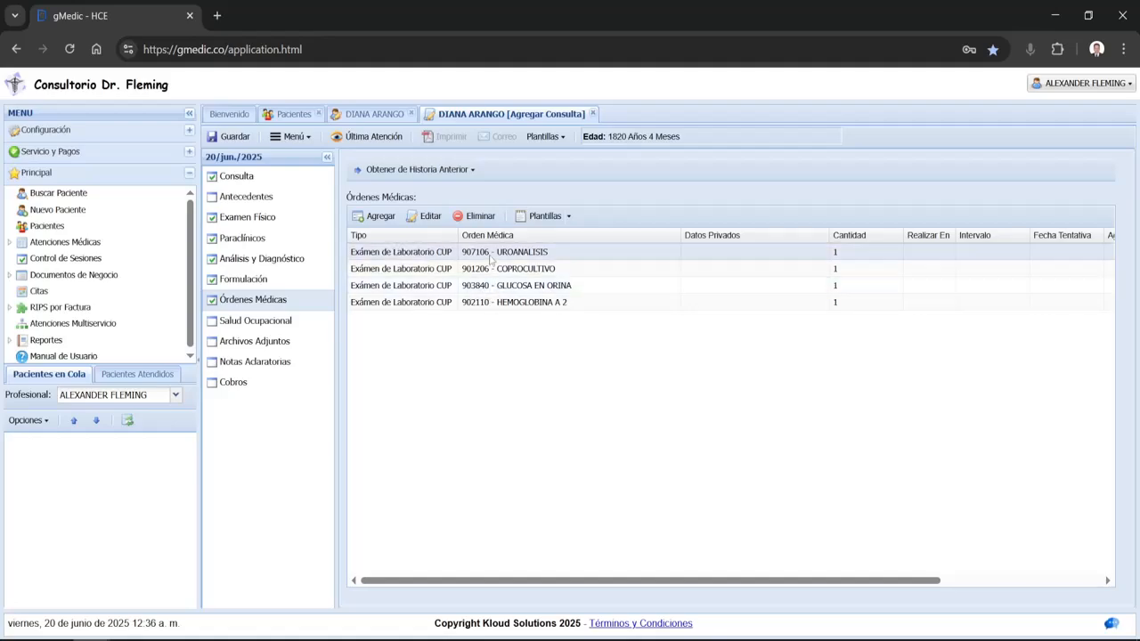
pyautogui.click(499, 302)
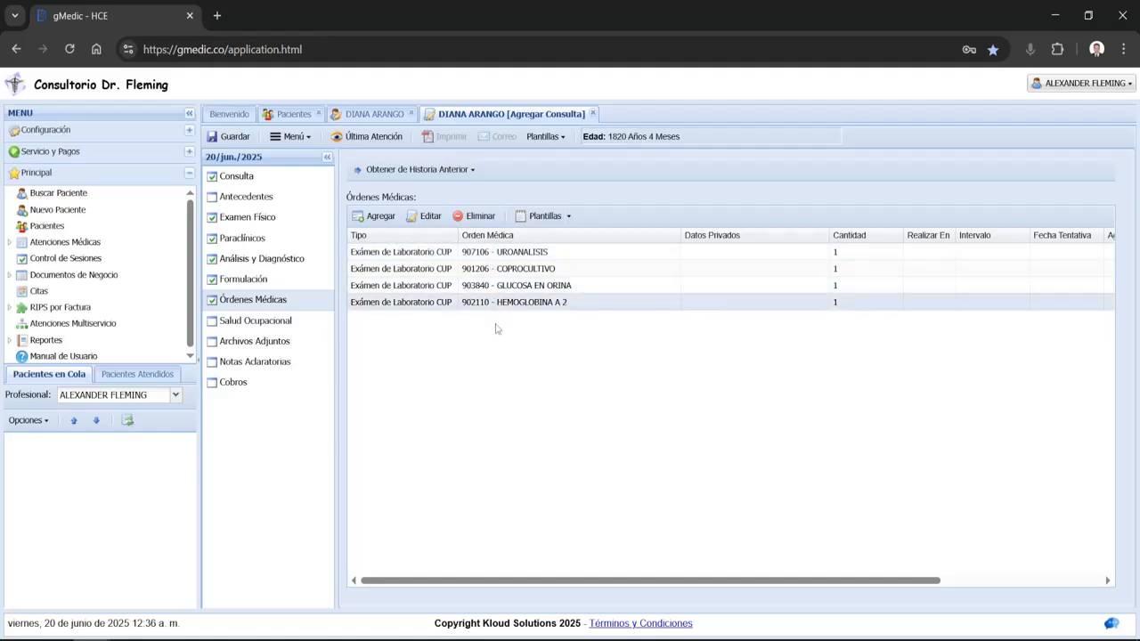
pyautogui.click(539, 216)
pyautogui.click(543, 238)
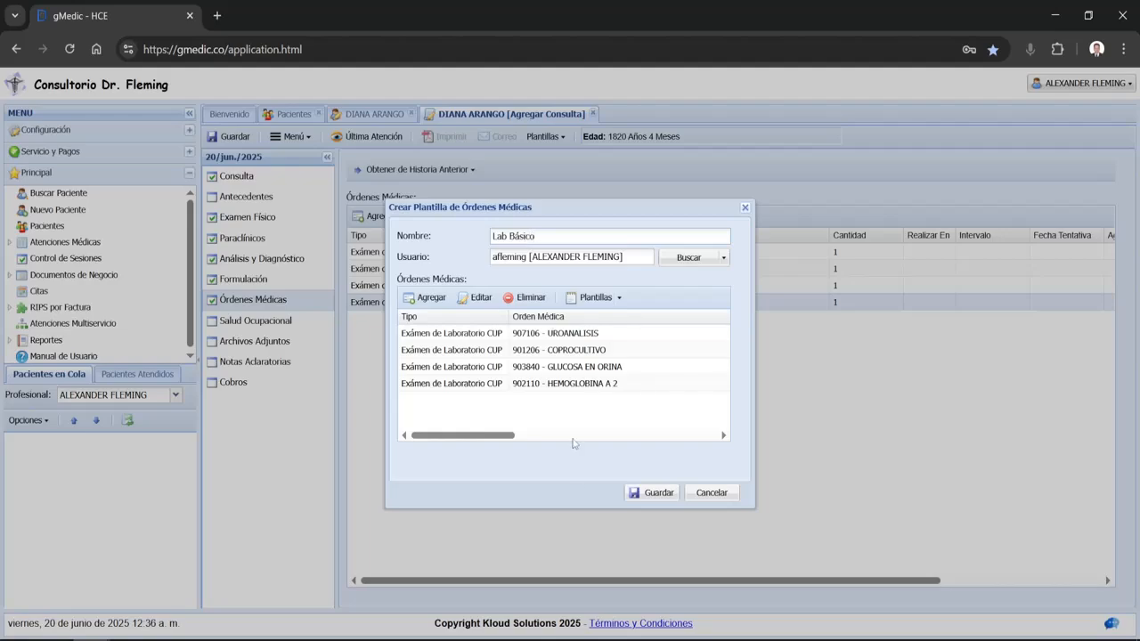
pyautogui.click(560, 335)
pyautogui.click(570, 384)
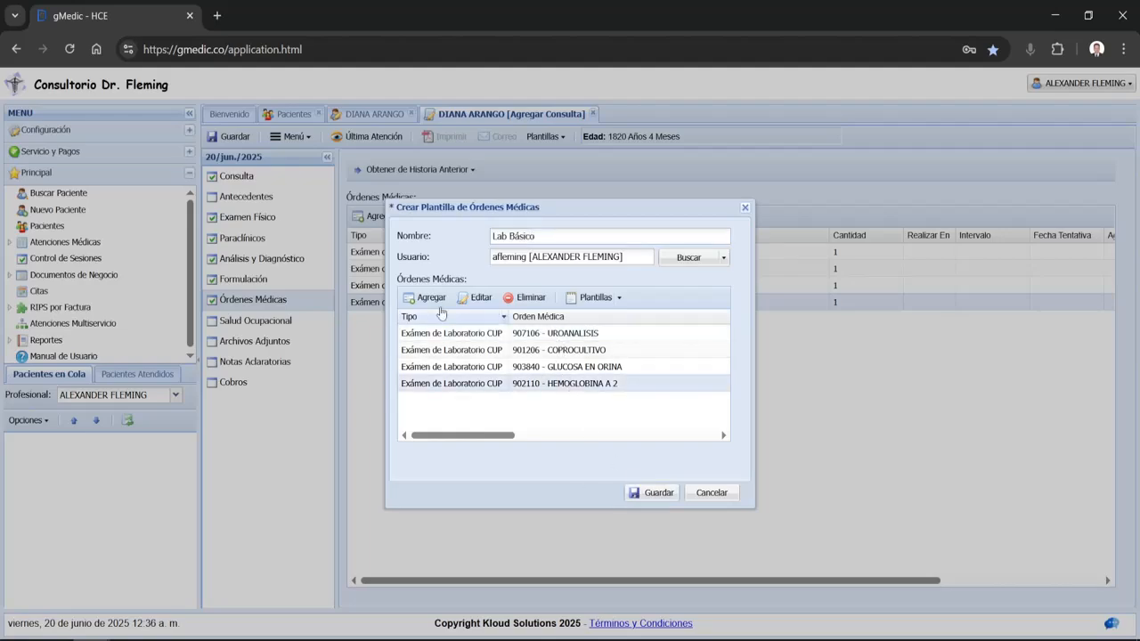
pyautogui.click(641, 492)
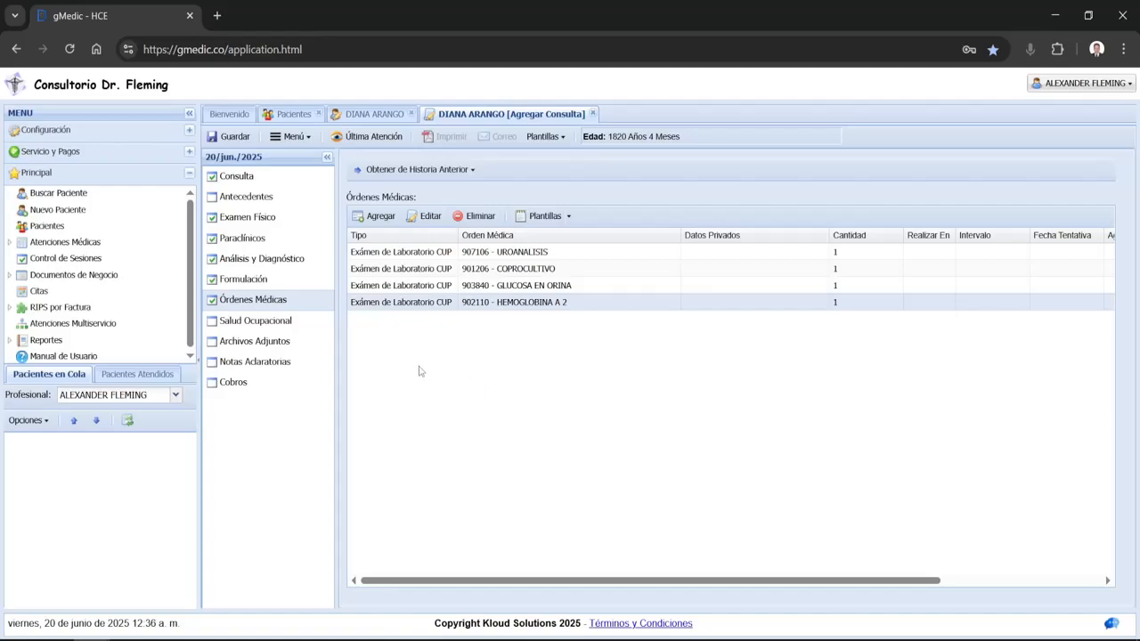
# Delete all four listed medical orders and load them again from the Lab Básico template
pyautogui.moveTo(416, 252); pyautogui.dragTo(446, 307)
pyautogui.click(472, 218)
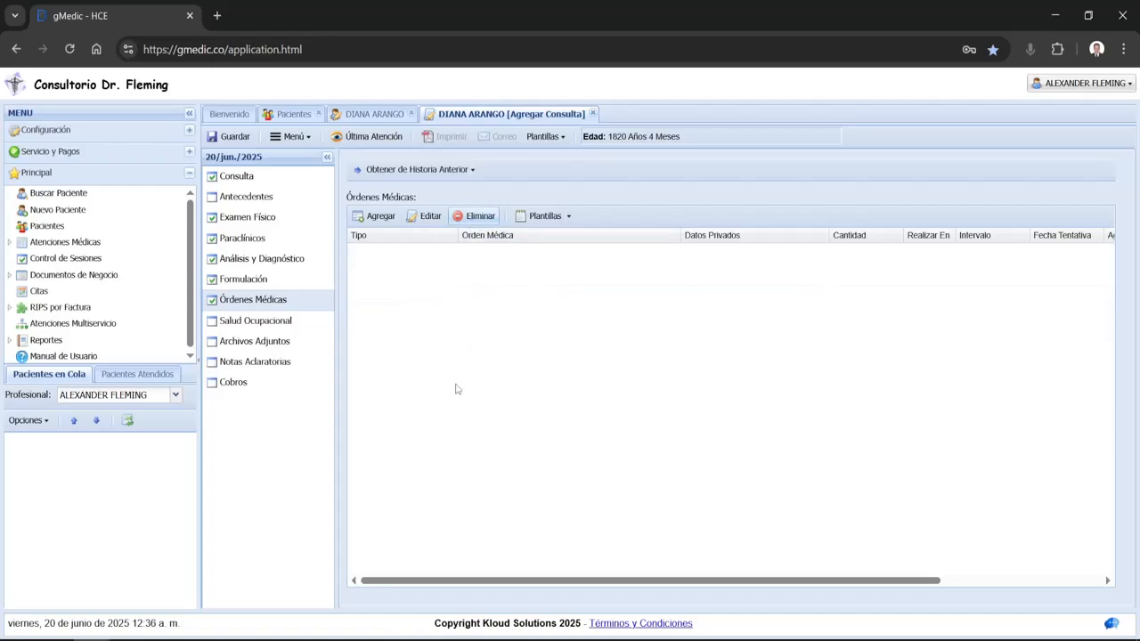
pyautogui.click(536, 222)
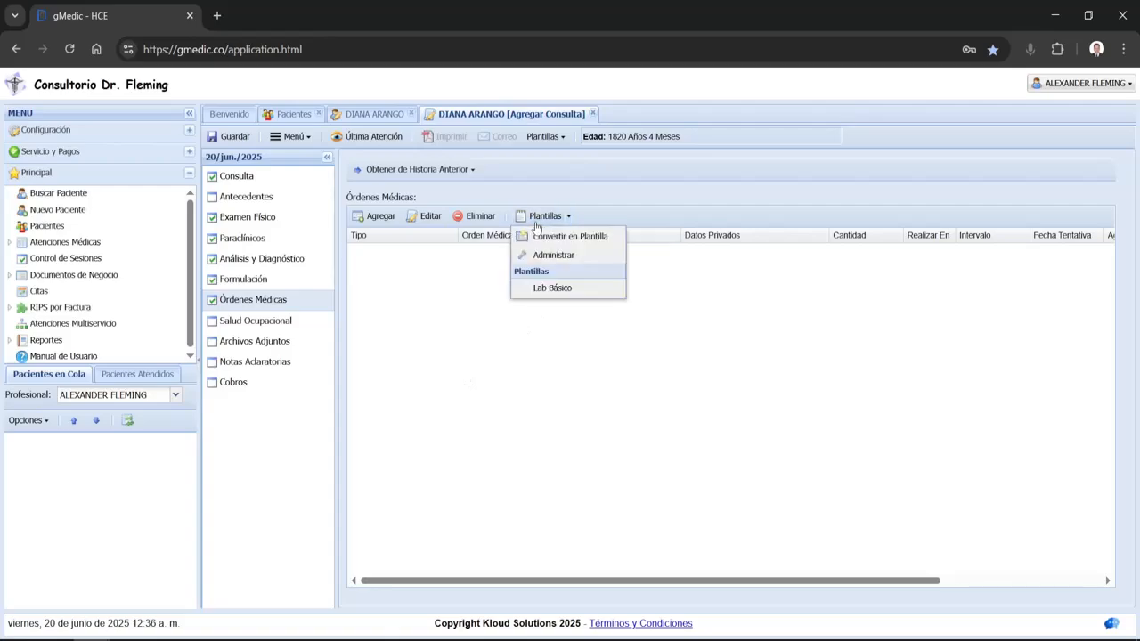
pyautogui.click(553, 288)
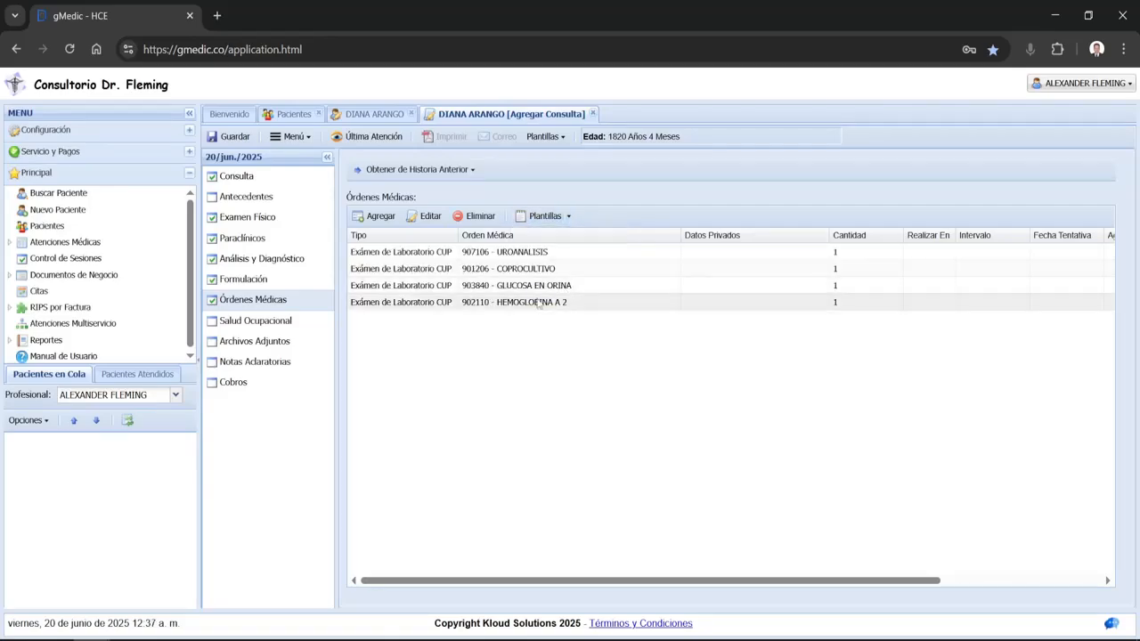
# Add a medical order of type Procedimiento CUP for RADIOGRAFIA DE OMOPLATO and save it
pyautogui.click(376, 218)
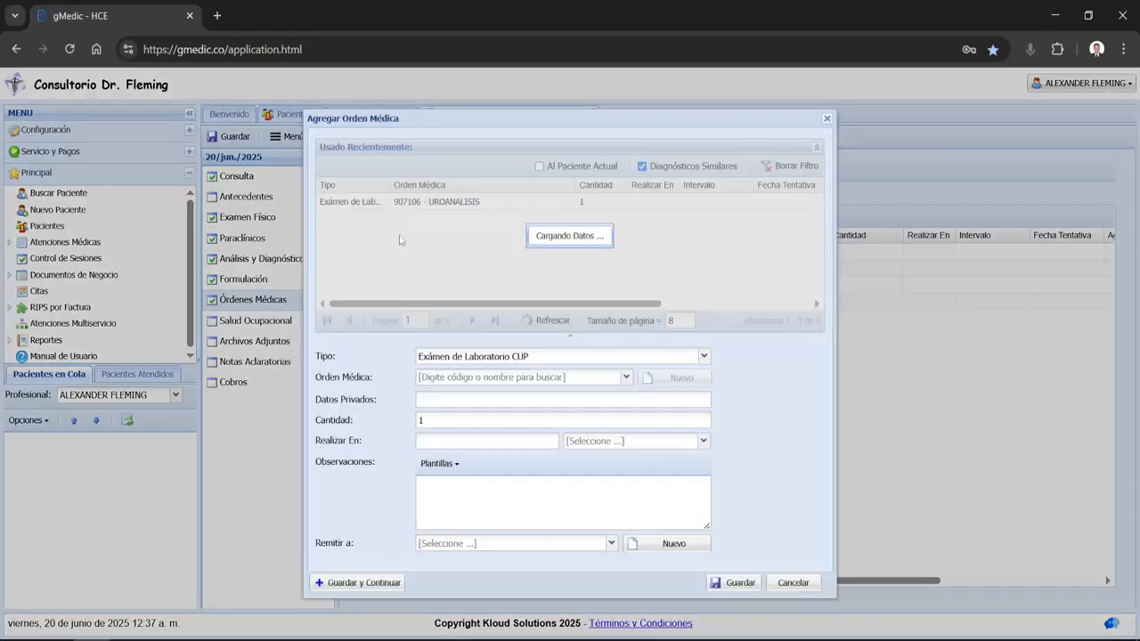
pyautogui.click(703, 356)
pyautogui.click(613, 422)
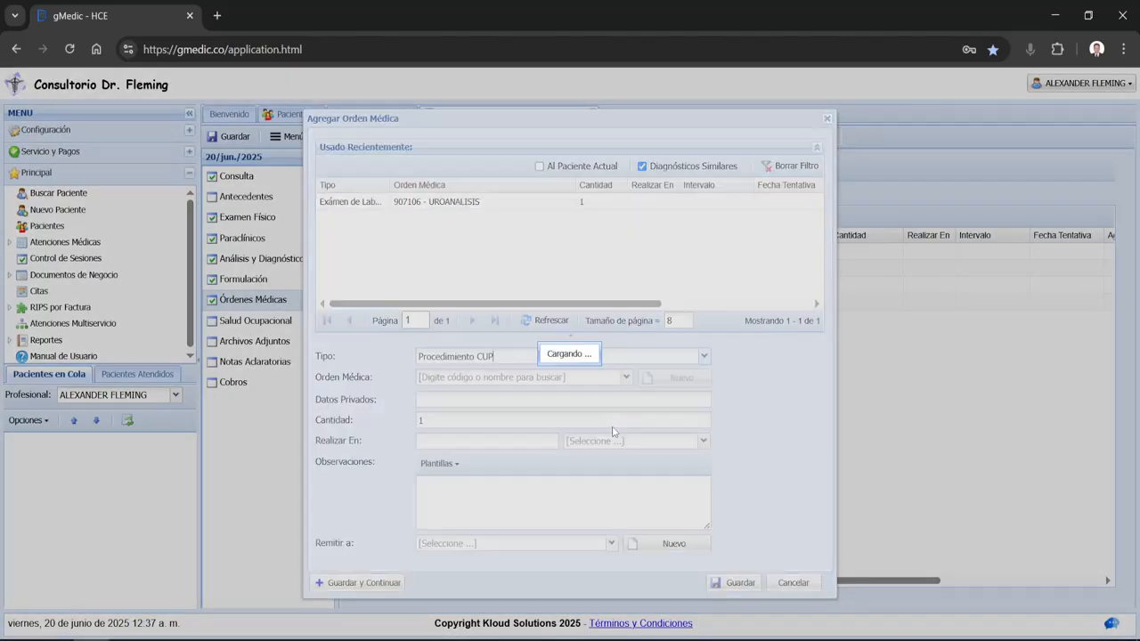
pyautogui.click(547, 377)
pyautogui.write('radio')
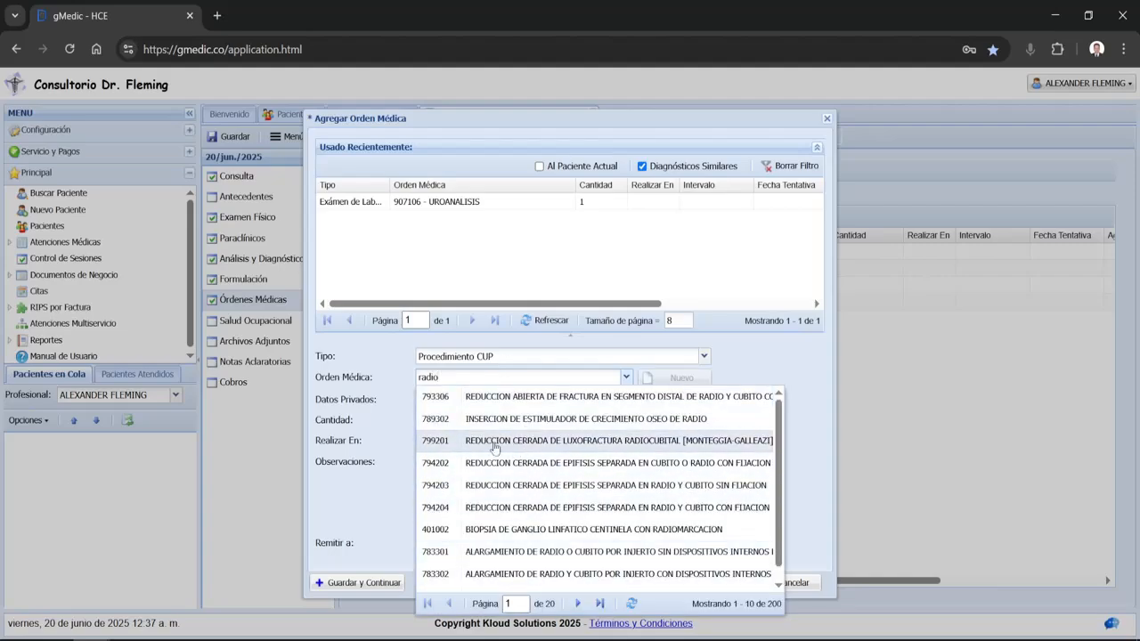
pyautogui.write('f')
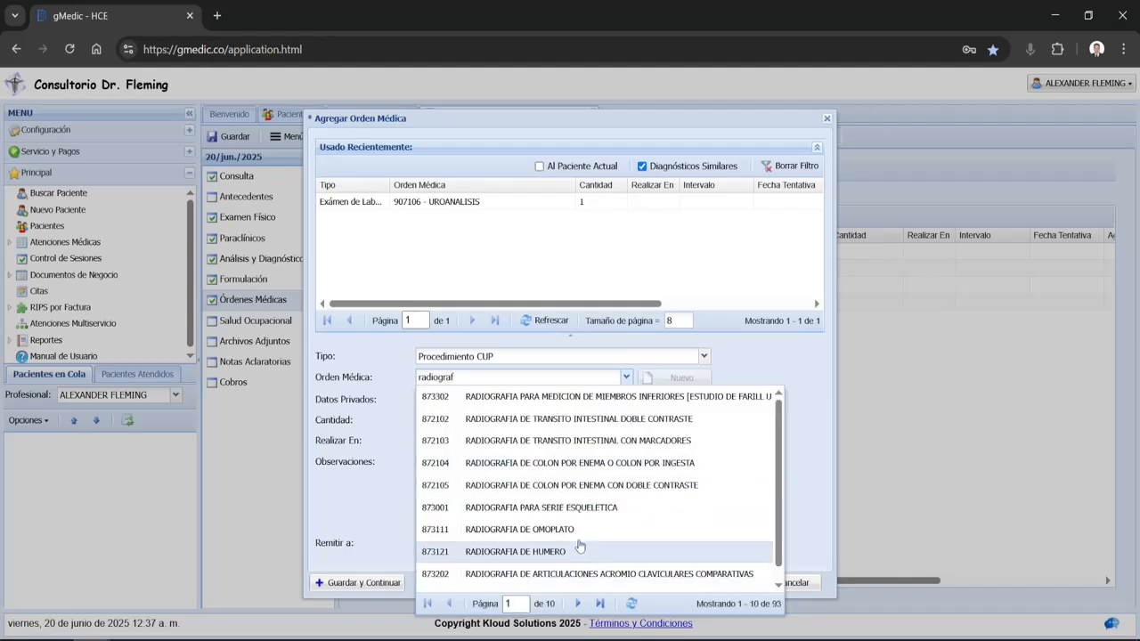
pyautogui.click(579, 530)
pyautogui.click(728, 585)
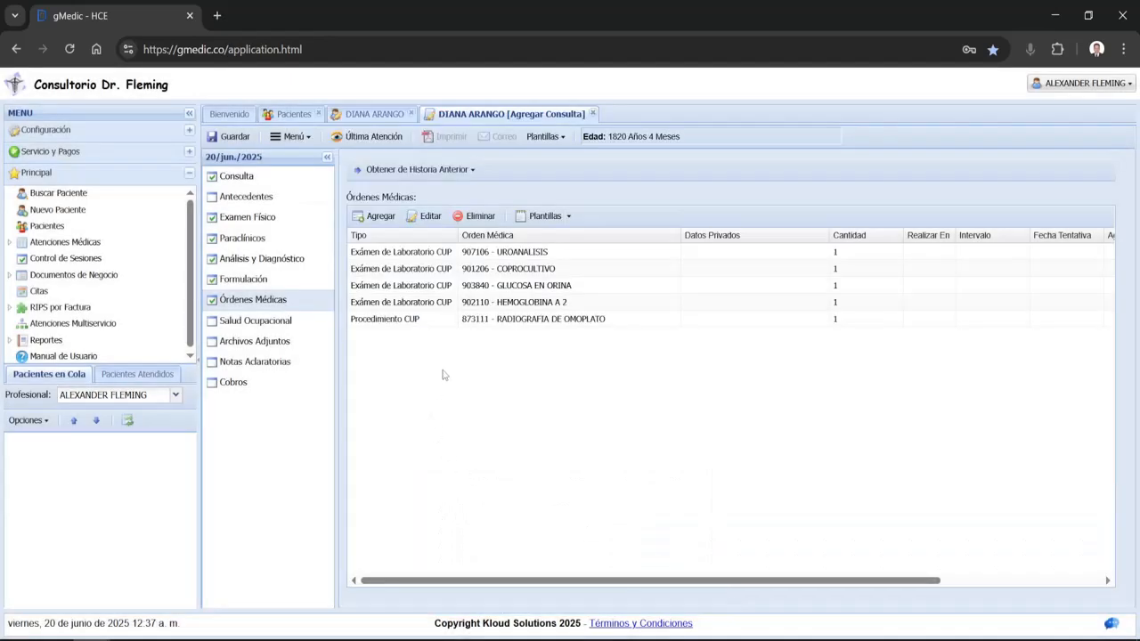
# Delete the GLUCOSA EN ORINA order and add the observation sdfsdfsf to the COPROCULTIVO order
pyautogui.click(503, 287)
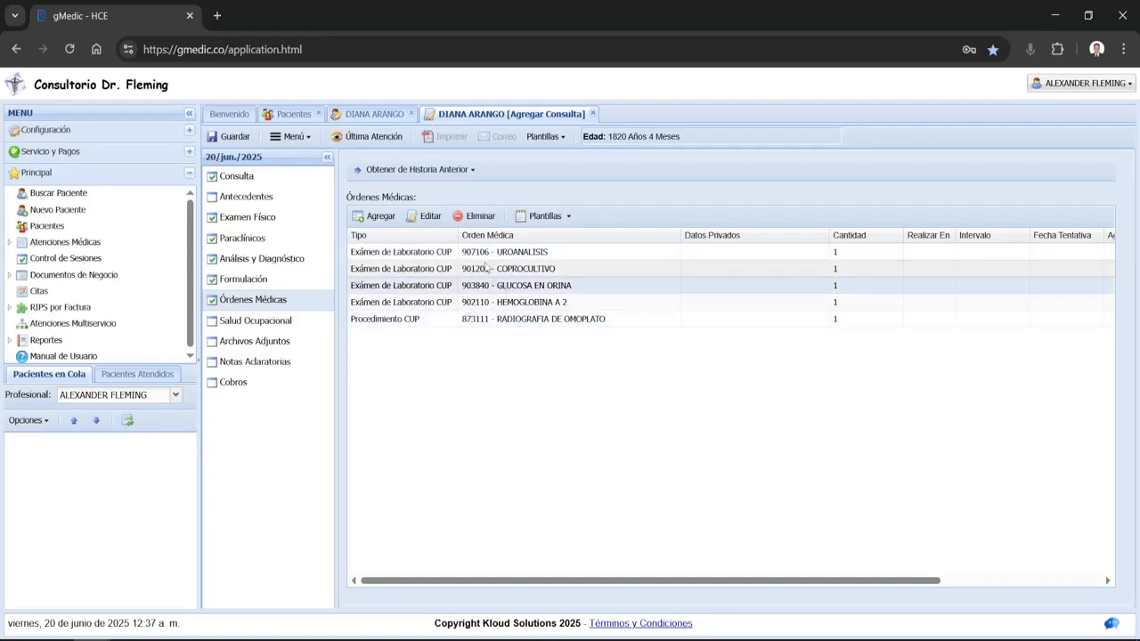
pyautogui.click(475, 215)
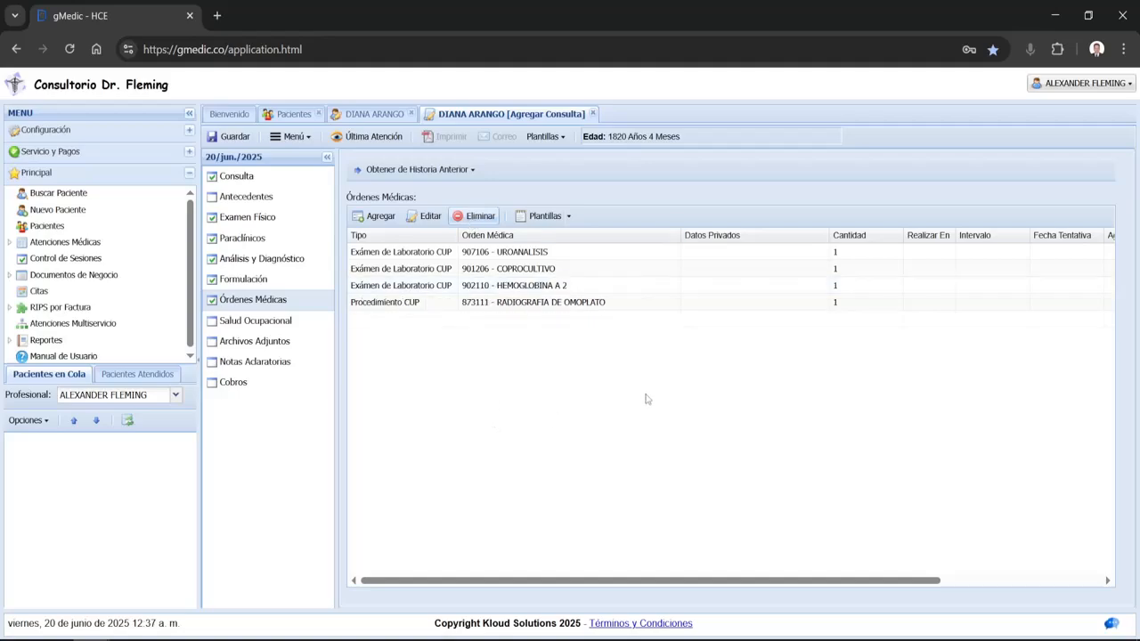
pyautogui.doubleClick(517, 269)
pyautogui.click(520, 499)
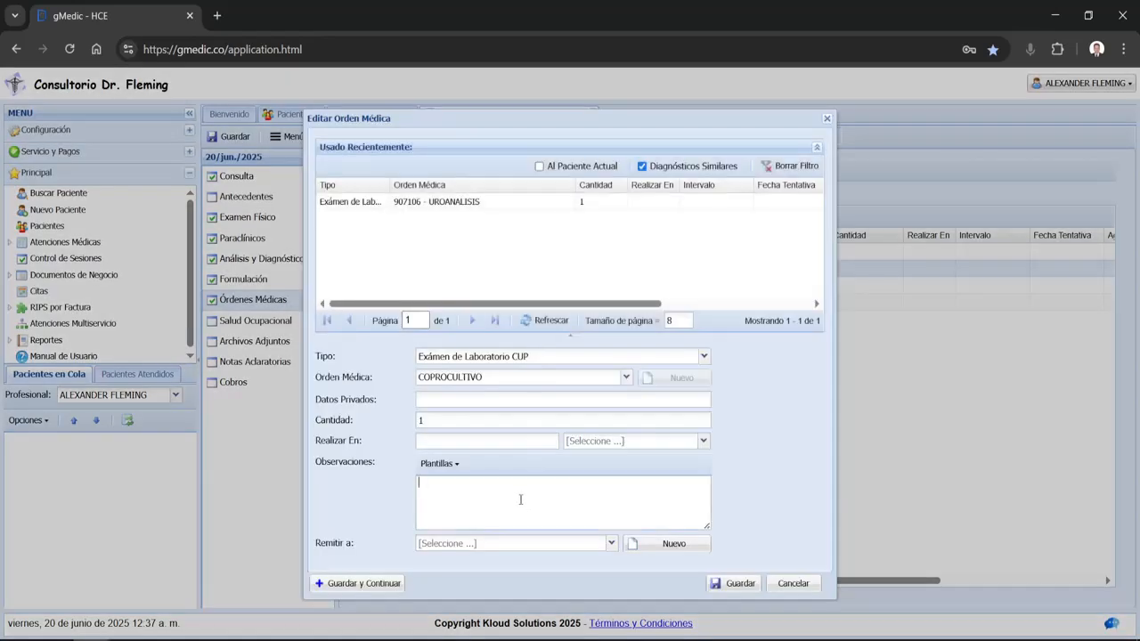
pyautogui.write('sdfsdfsf')
pyautogui.click(737, 586)
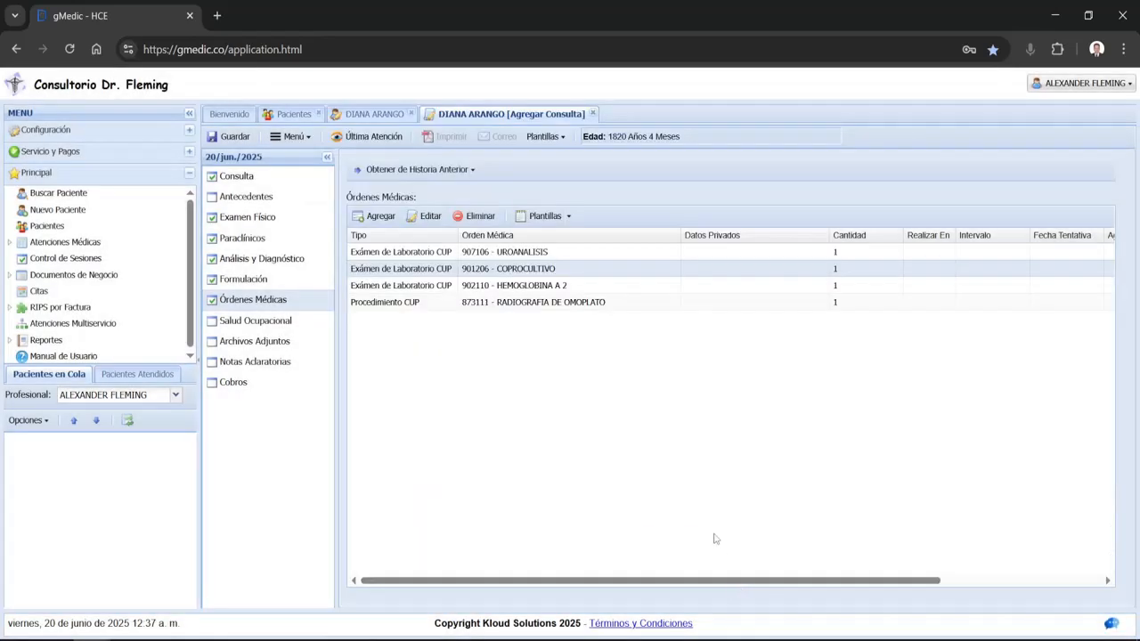
pyautogui.moveTo(713, 586); pyautogui.dragTo(904, 567)
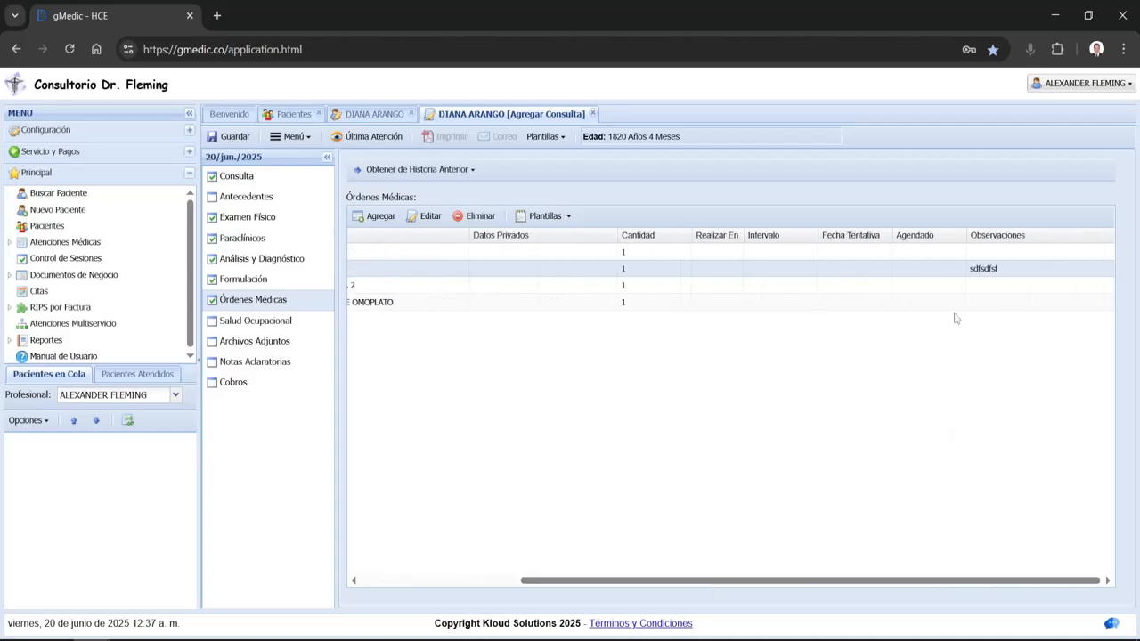
pyautogui.doubleClick(983, 268)
pyautogui.moveTo(617, 580); pyautogui.dragTo(455, 581)
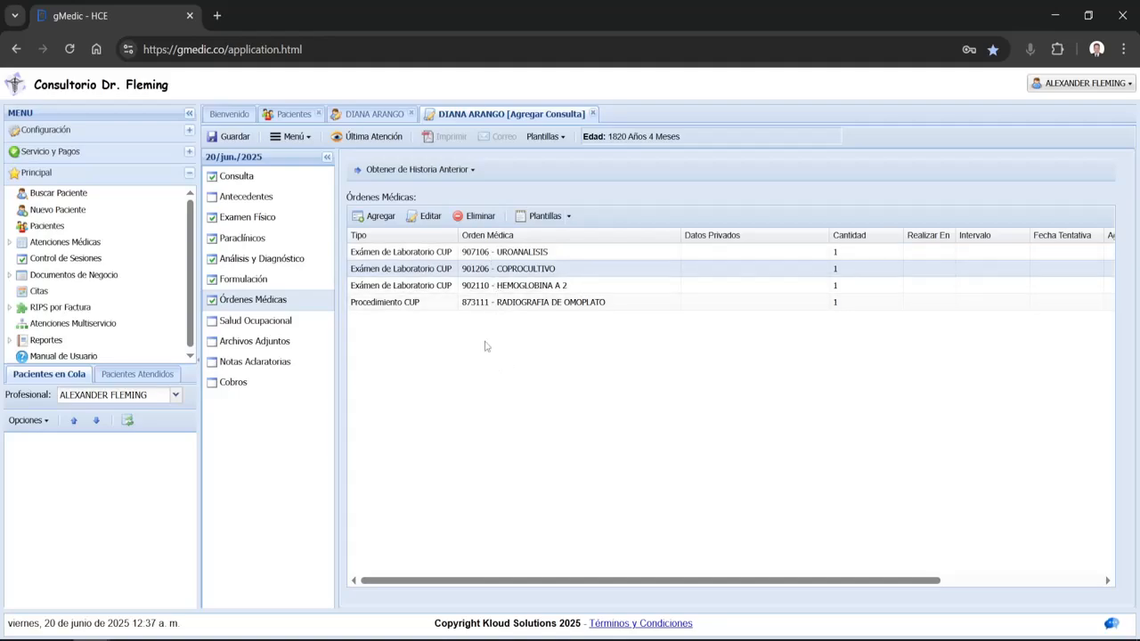
# Review the orders stored in the Lab Básico template through medical order template administration, leaving without changes
pyautogui.click(458, 287)
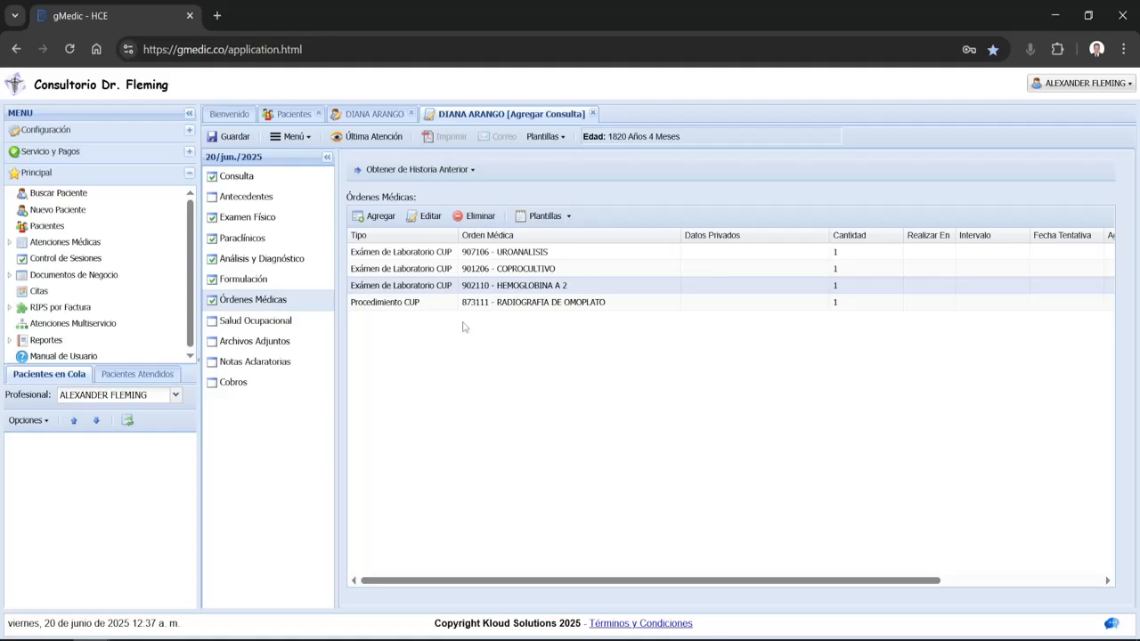
pyautogui.click(312, 278)
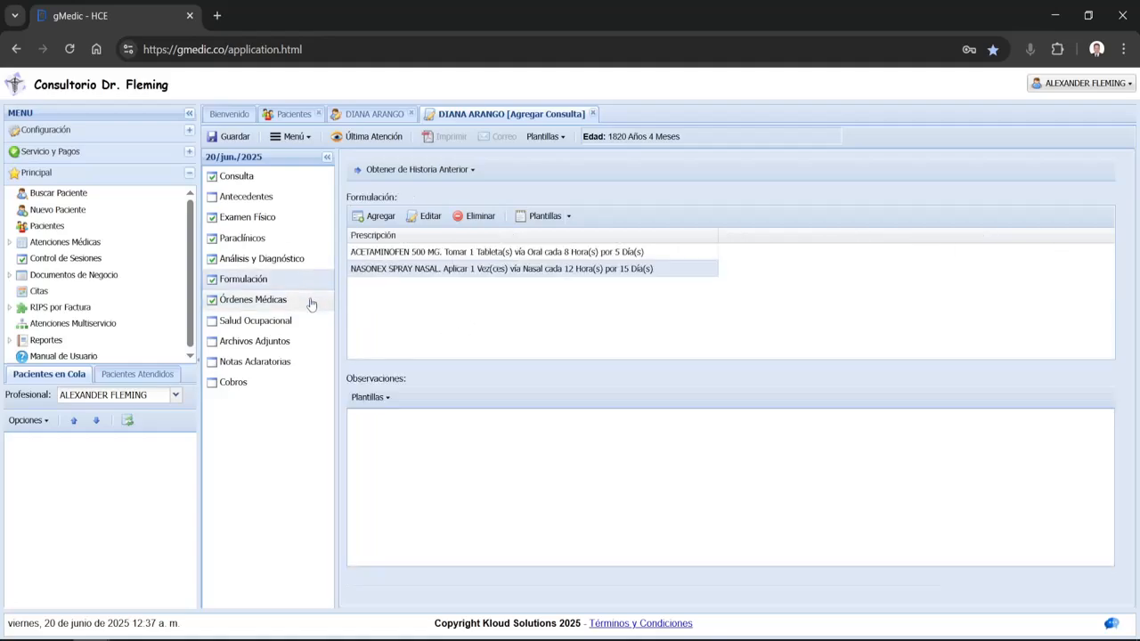
pyautogui.click(311, 301)
pyautogui.click(545, 217)
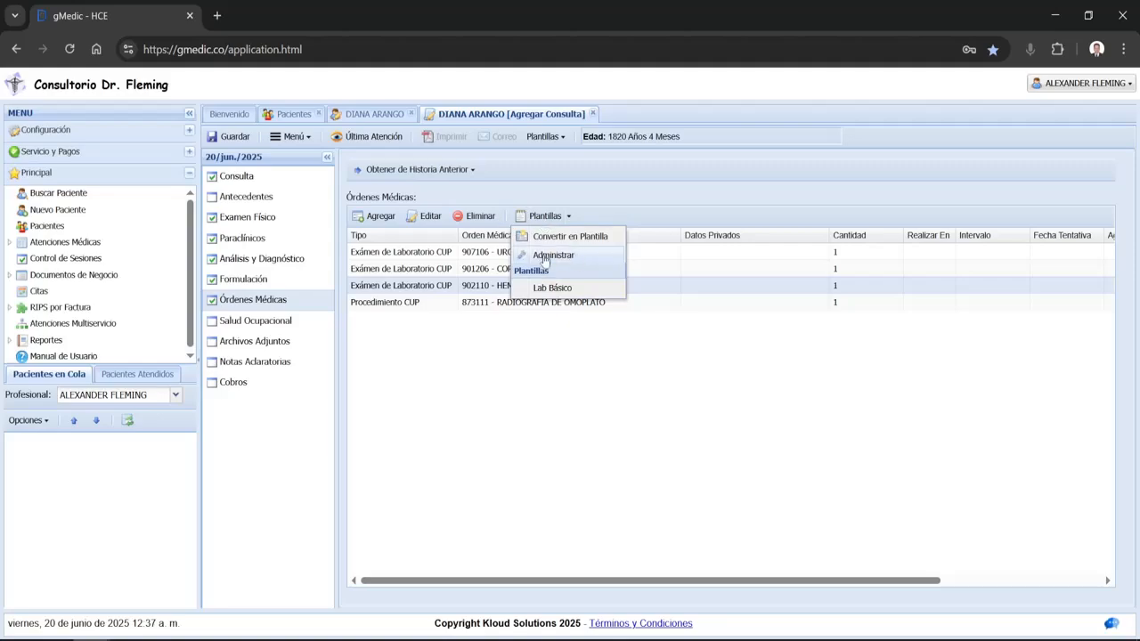
pyautogui.click(545, 257)
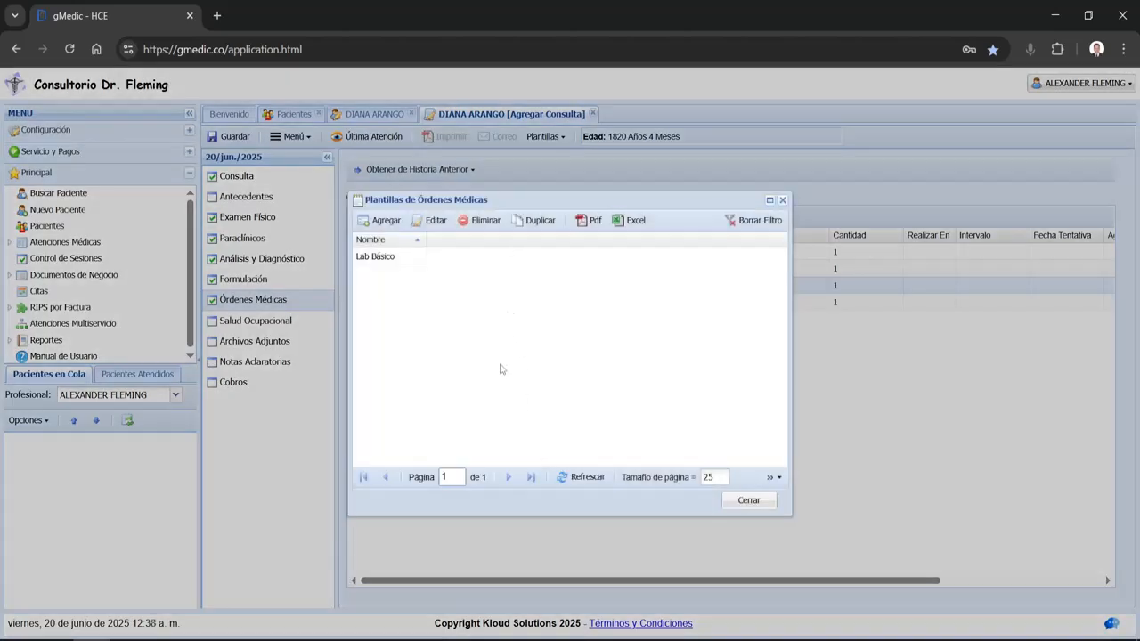
pyautogui.doubleClick(398, 257)
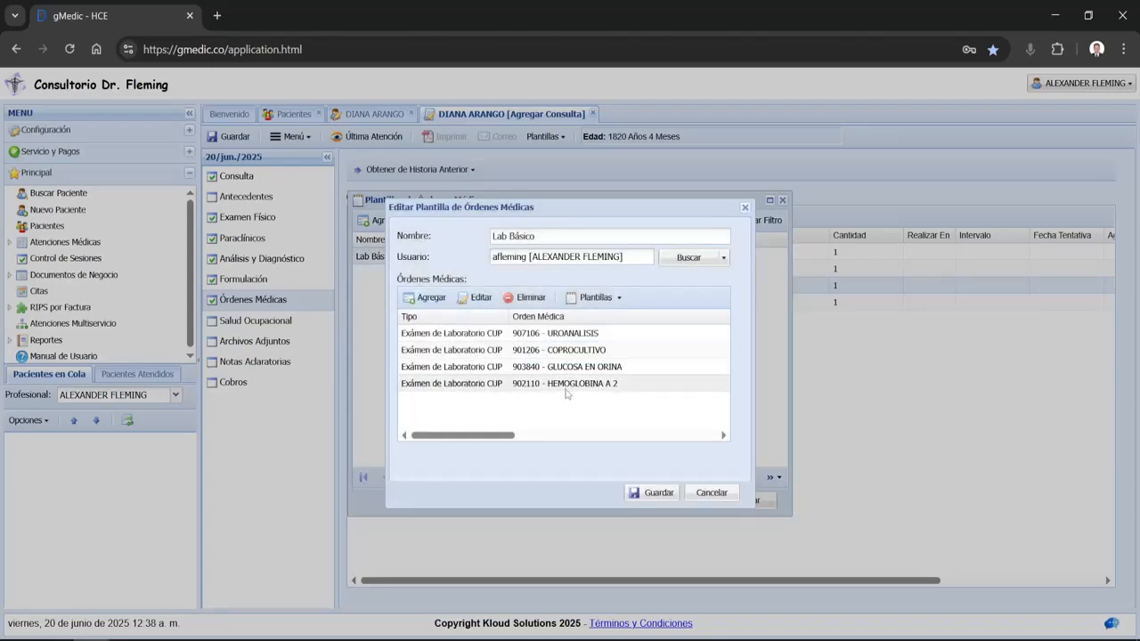
pyautogui.click(704, 496)
pyautogui.click(744, 500)
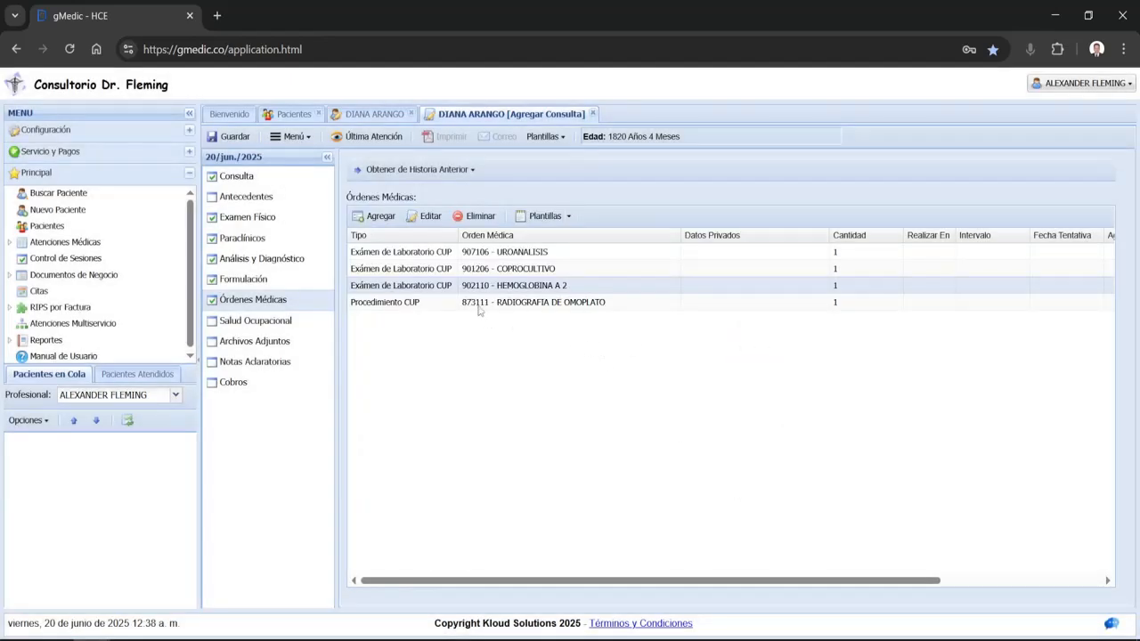
# Review the text of the Prueba EV1 template for the Evolución field and close template administration without changes
pyautogui.click(253, 177)
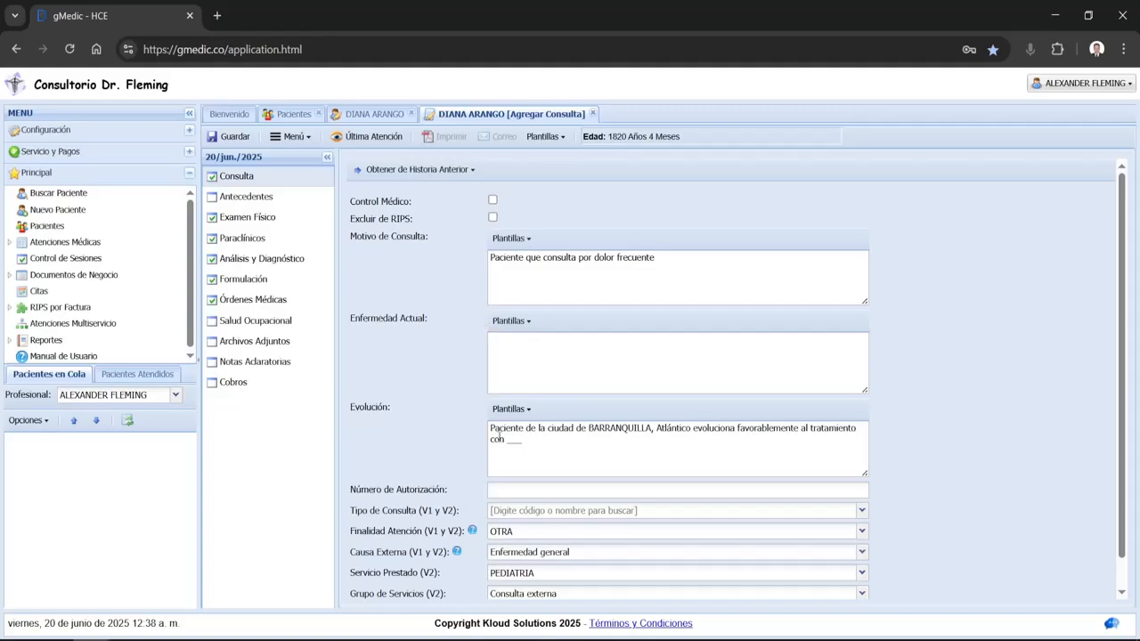
pyautogui.click(517, 409)
pyautogui.click(528, 449)
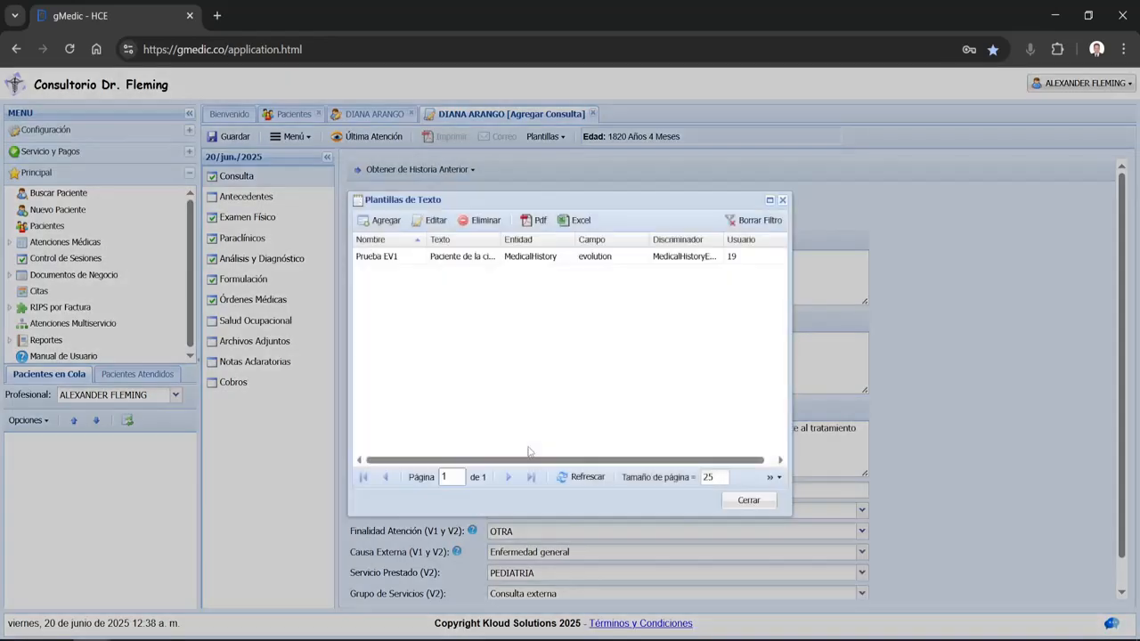
pyautogui.doubleClick(462, 258)
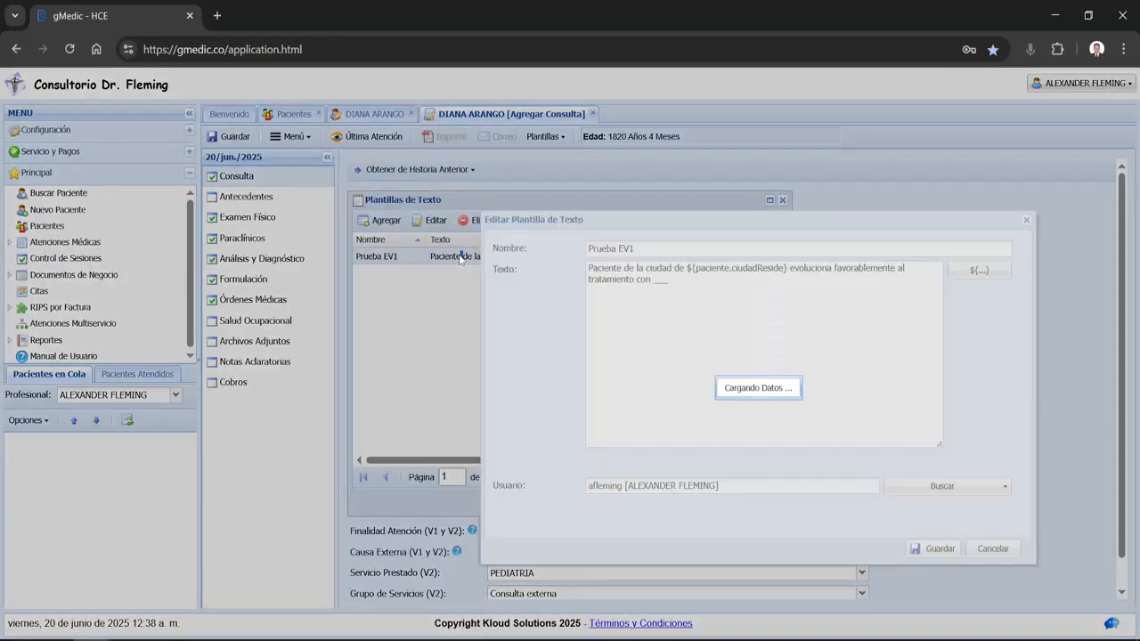
pyautogui.moveTo(653, 331); pyautogui.dragTo(567, 253)
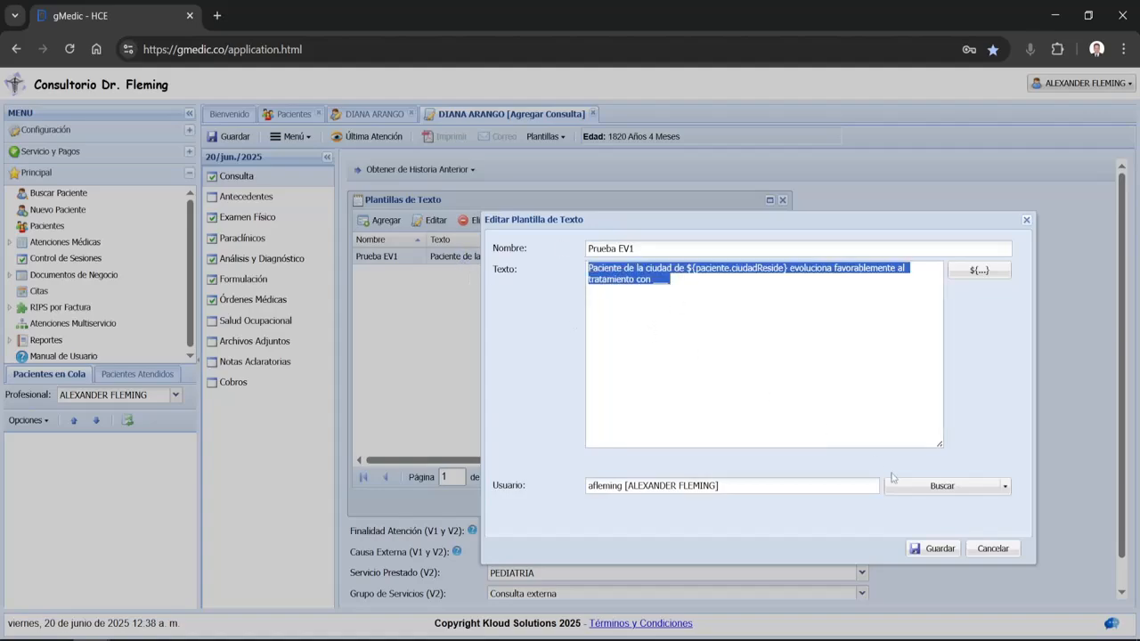
pyautogui.click(991, 548)
pyautogui.click(749, 500)
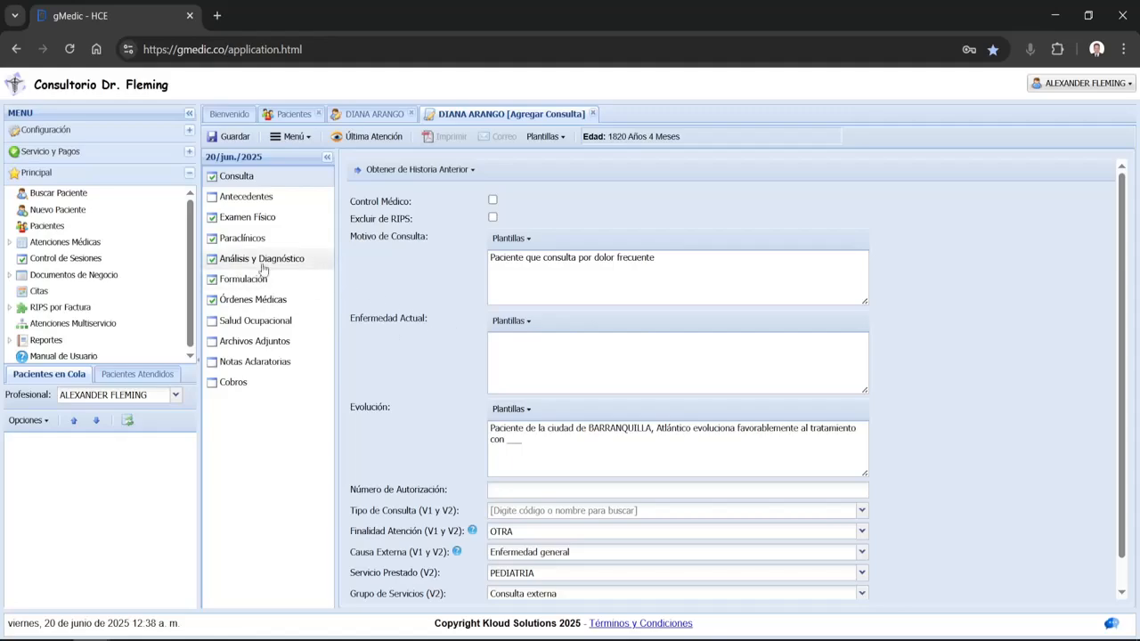
# Save the consultation, then close it and the patient's record to return to the patient list
pyautogui.click(232, 136)
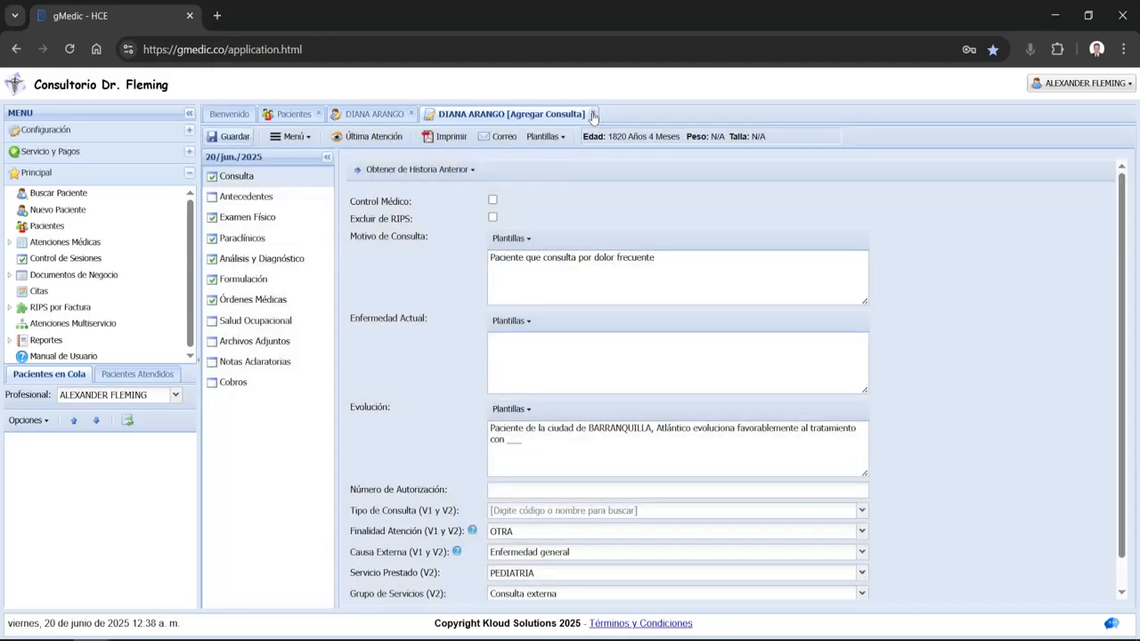
pyautogui.click(592, 113)
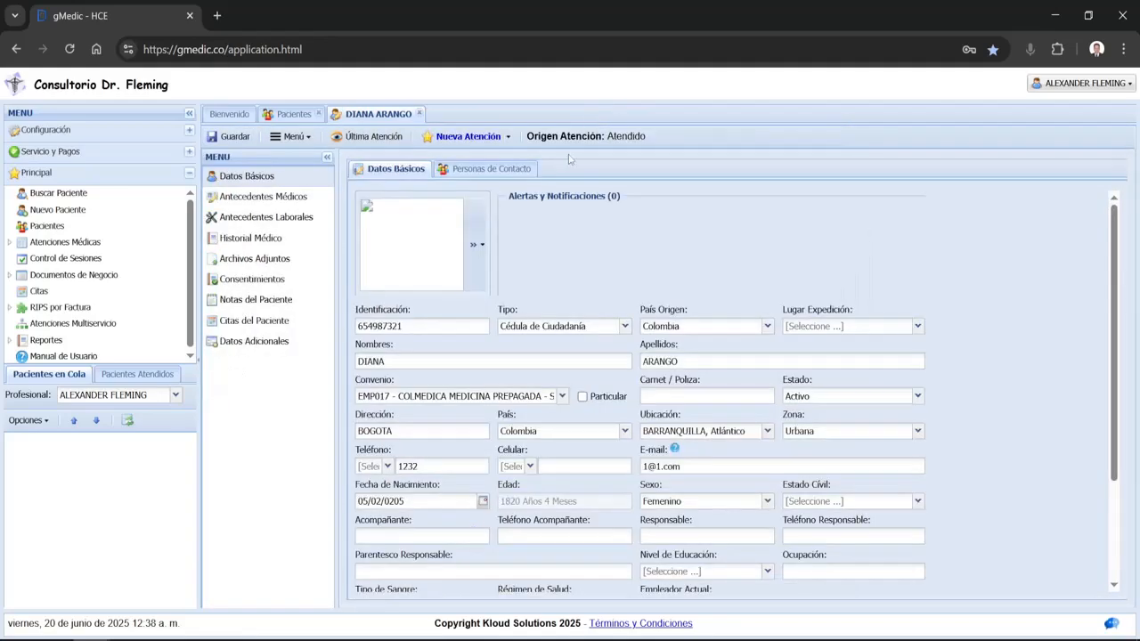
pyautogui.click(418, 114)
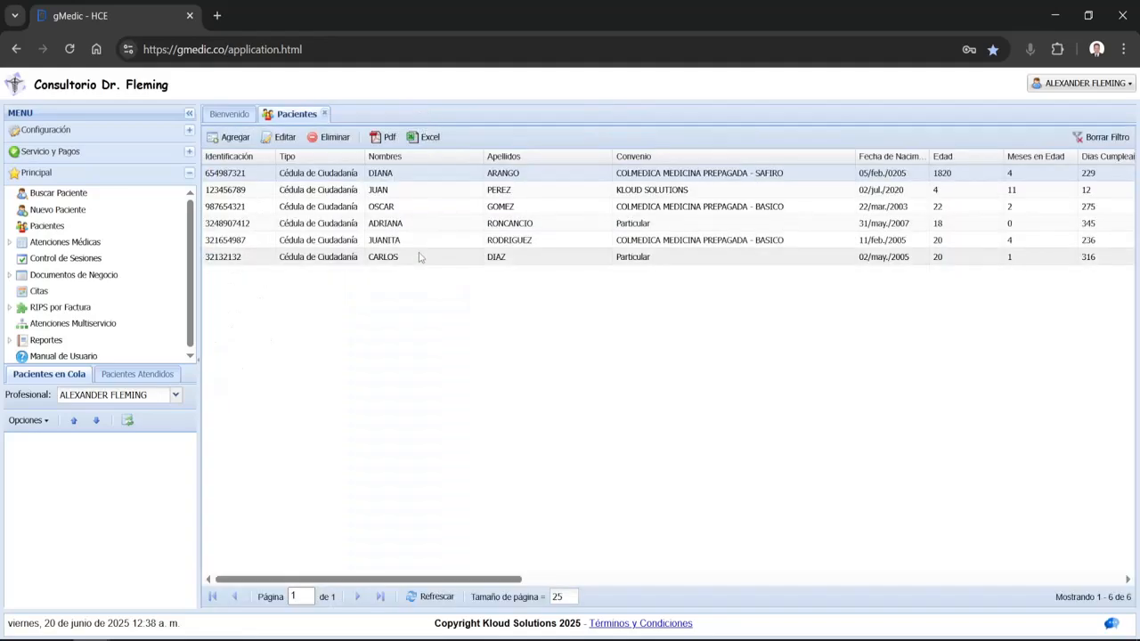
# Start a new consultation for the second patient in the list and fill Evolución with the Prueba EV1 template
pyautogui.doubleClick(394, 194)
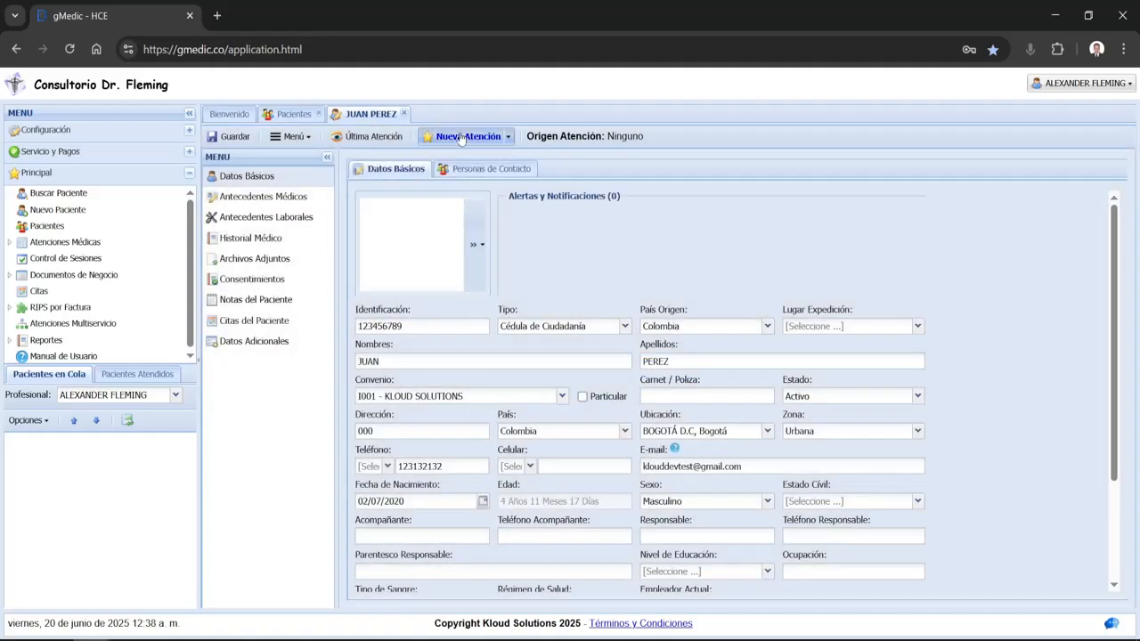
pyautogui.click(437, 136)
pyautogui.click(453, 158)
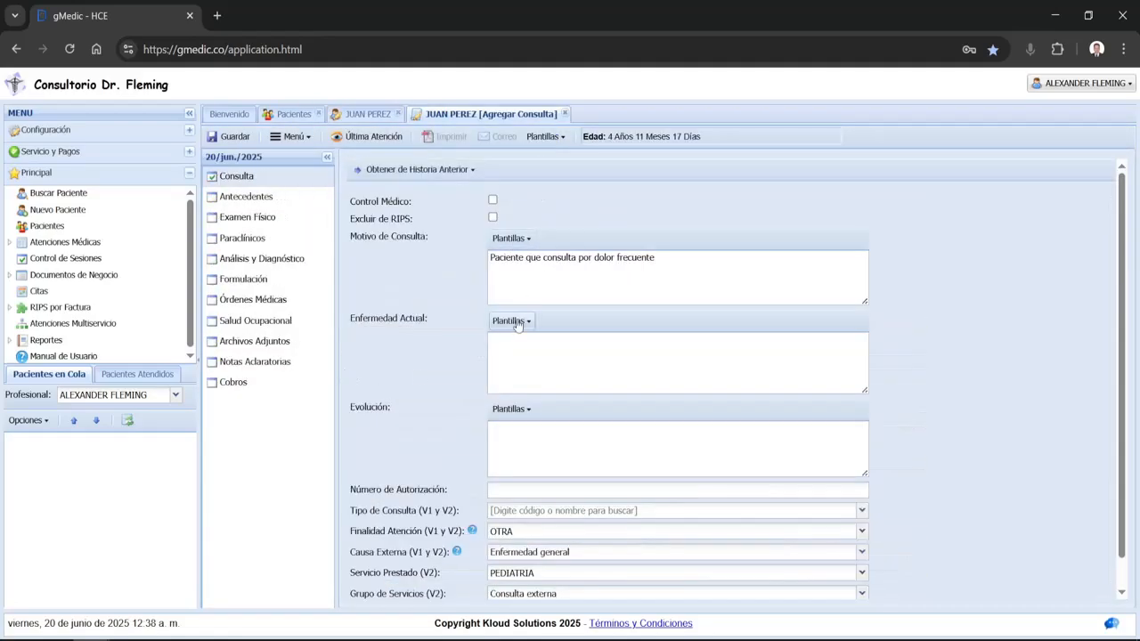
pyautogui.click(510, 408)
pyautogui.click(522, 501)
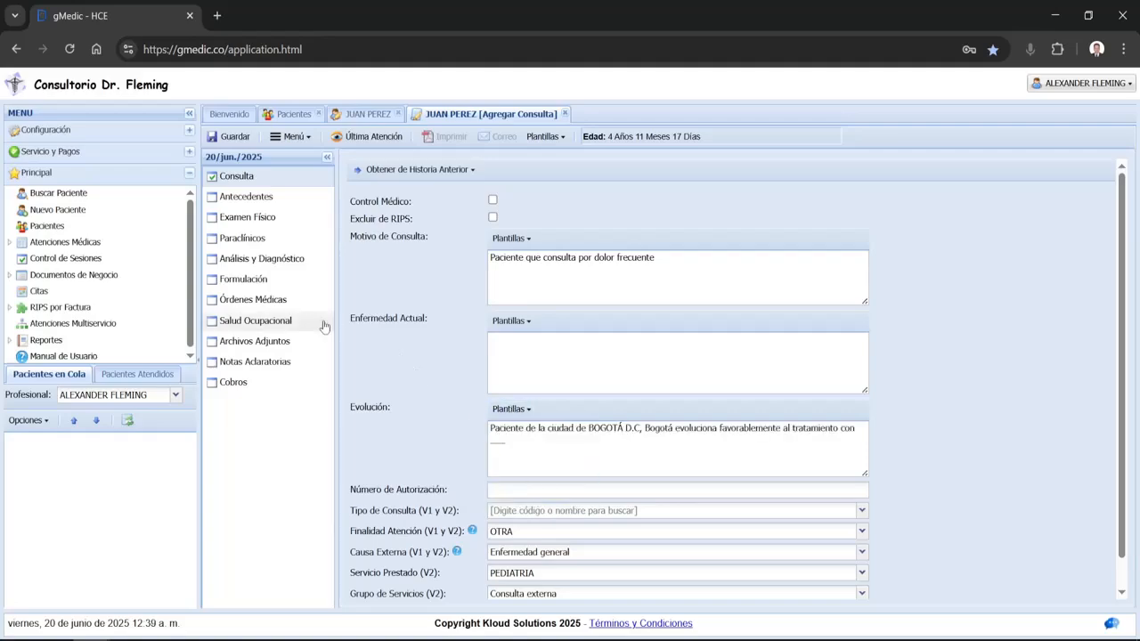
# Fill the Análisis y Diagnóstico section with the diagnosis from the patient's last record
pyautogui.click(288, 260)
pyautogui.click(389, 170)
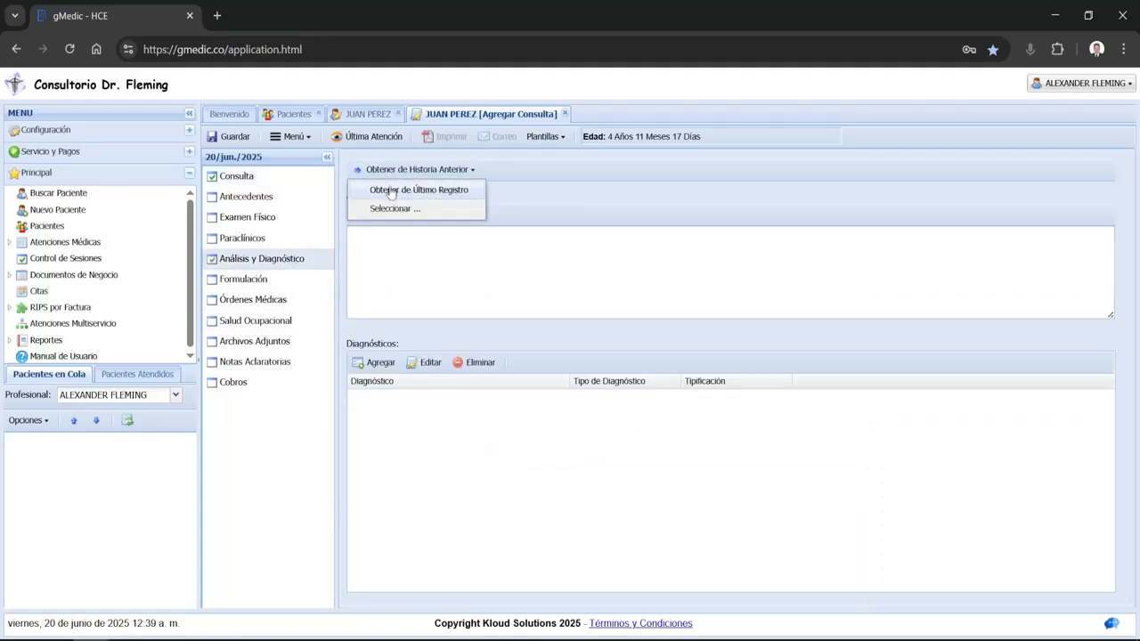
pyautogui.click(391, 190)
pyautogui.moveTo(351, 398); pyautogui.dragTo(401, 398)
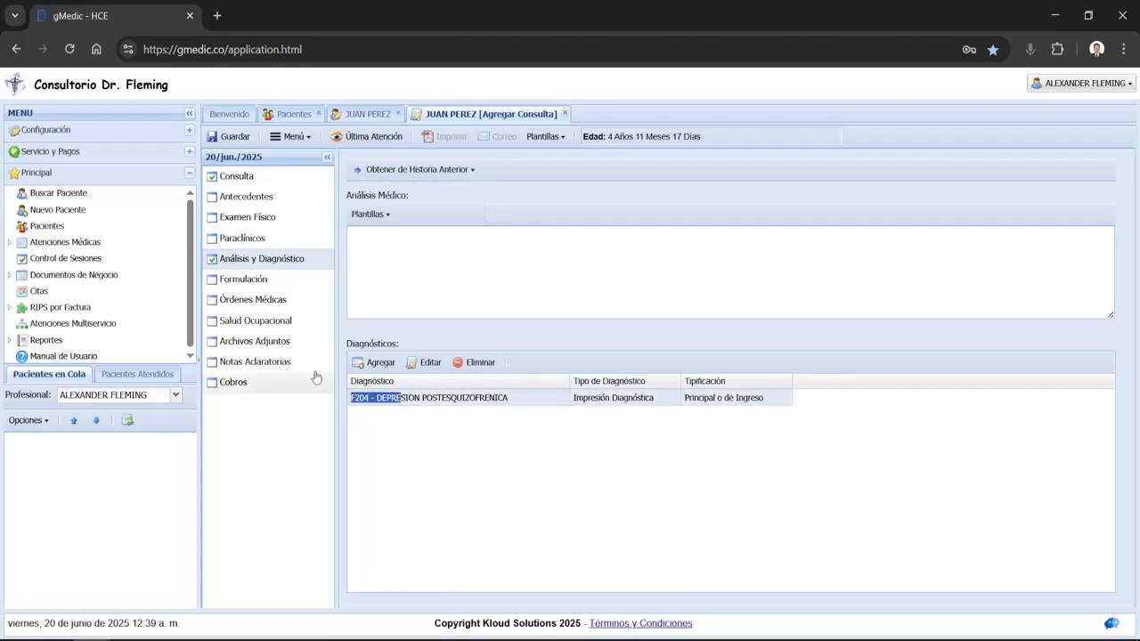
# Fill the consultation's Formulación section with the Resfriado prescription template
pyautogui.click(253, 279)
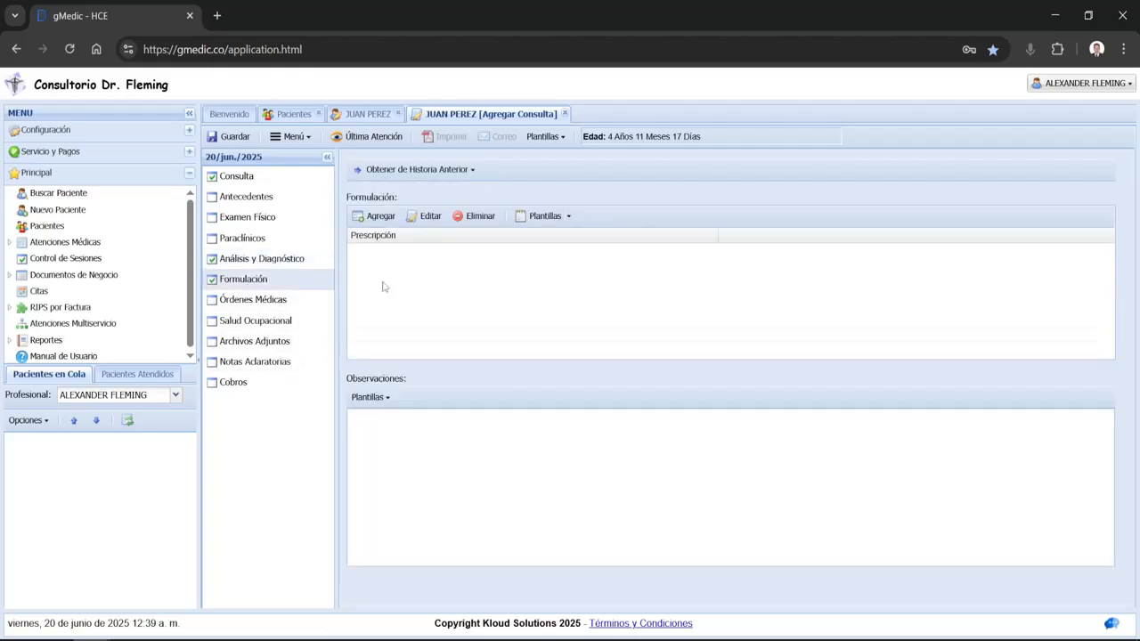
pyautogui.click(543, 216)
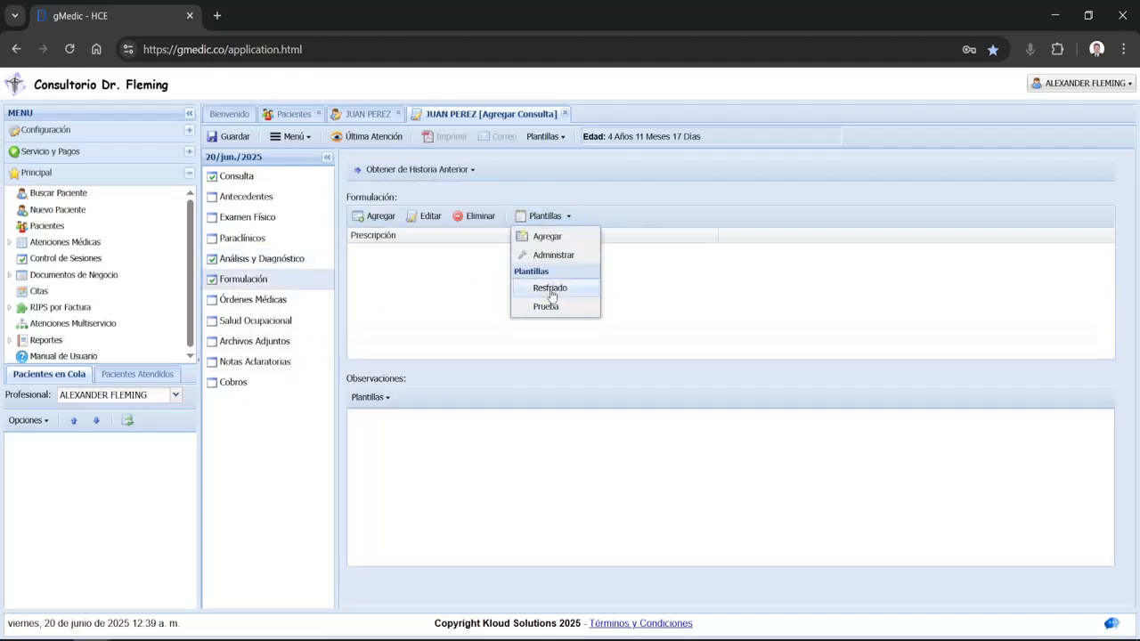
pyautogui.click(550, 287)
# Fill Órdenes Médicas from the first saved order template and delete the 901206 - COPROCULTIVO order
pyautogui.click(253, 299)
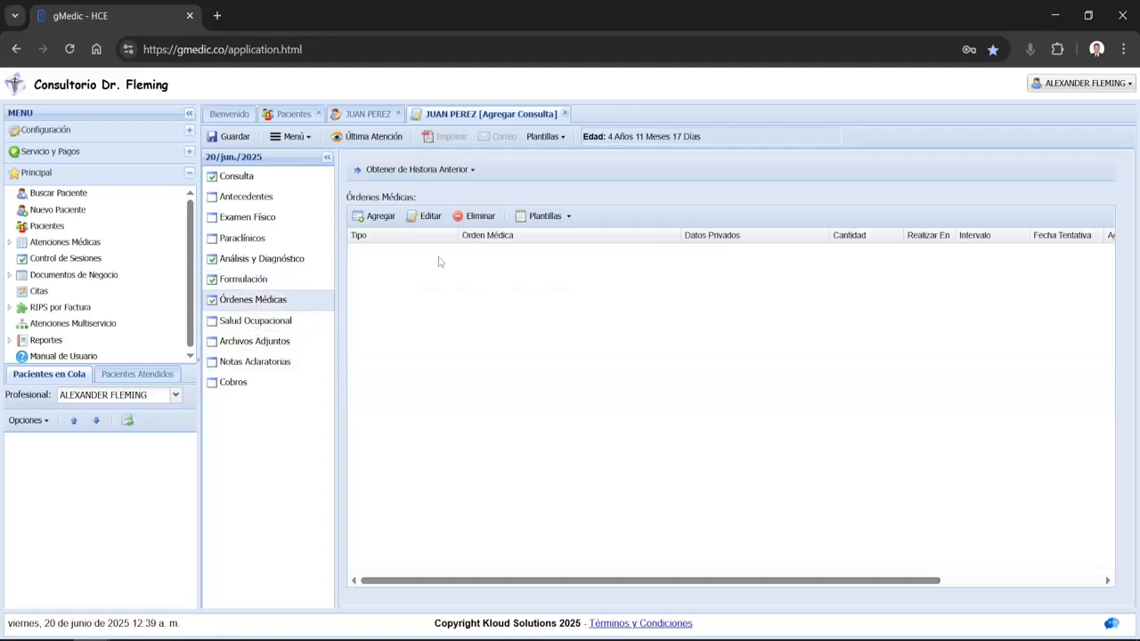
pyautogui.click(548, 219)
pyautogui.click(545, 287)
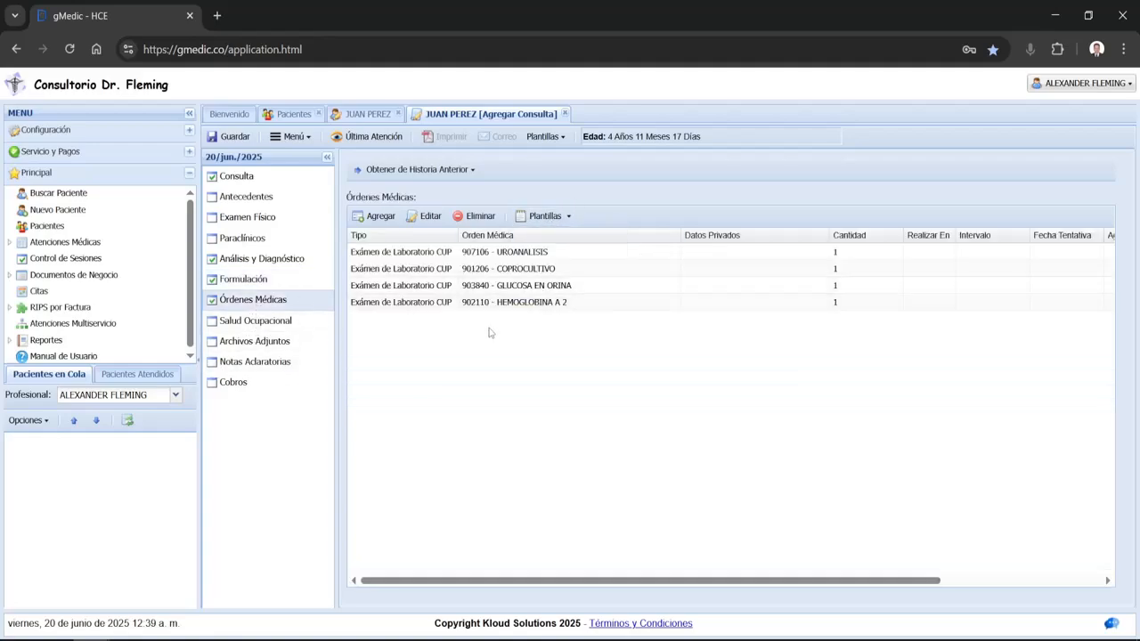
pyautogui.click(477, 216)
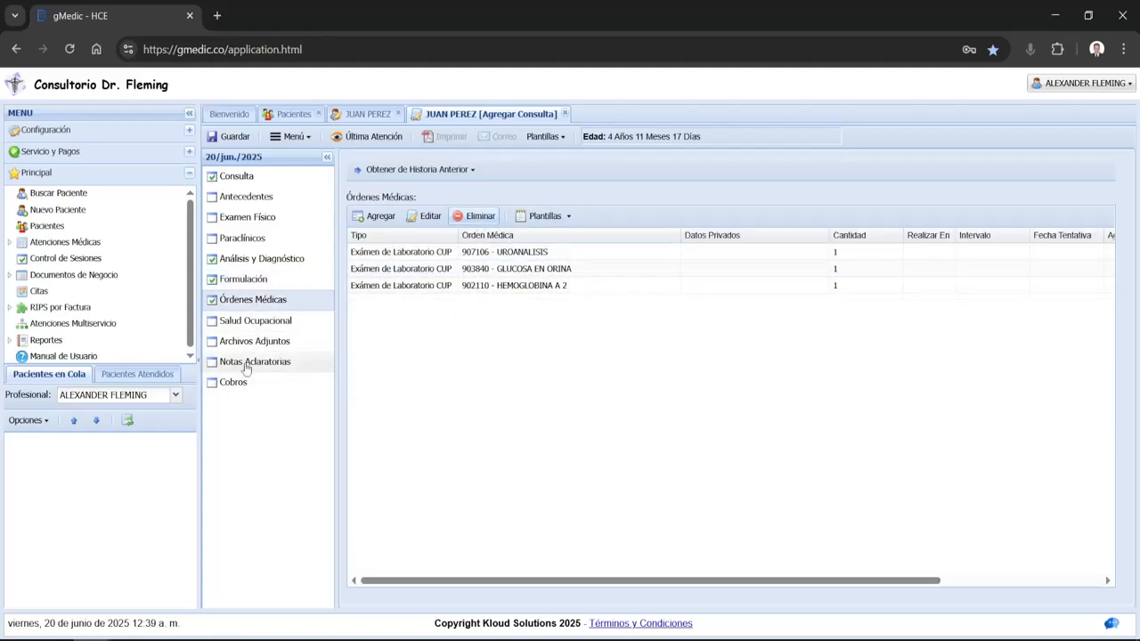
# Save the consultation and generate a single PDF with all its reports, reviewing the summary and prescription pages before closing it
pyautogui.click(230, 138)
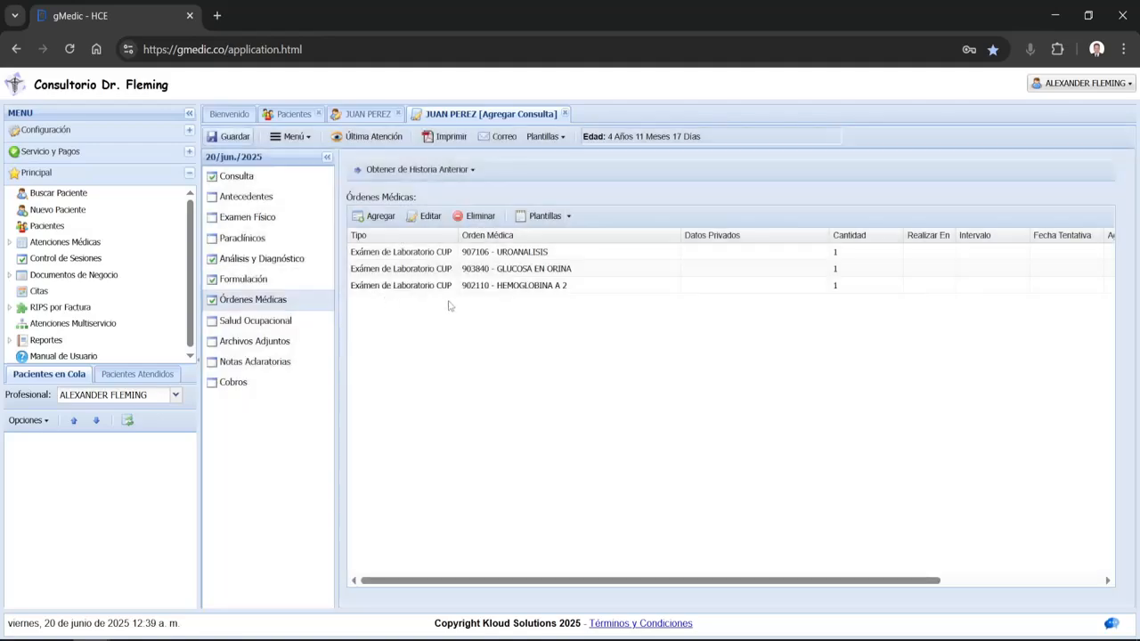
pyautogui.click(444, 136)
pyautogui.click(722, 530)
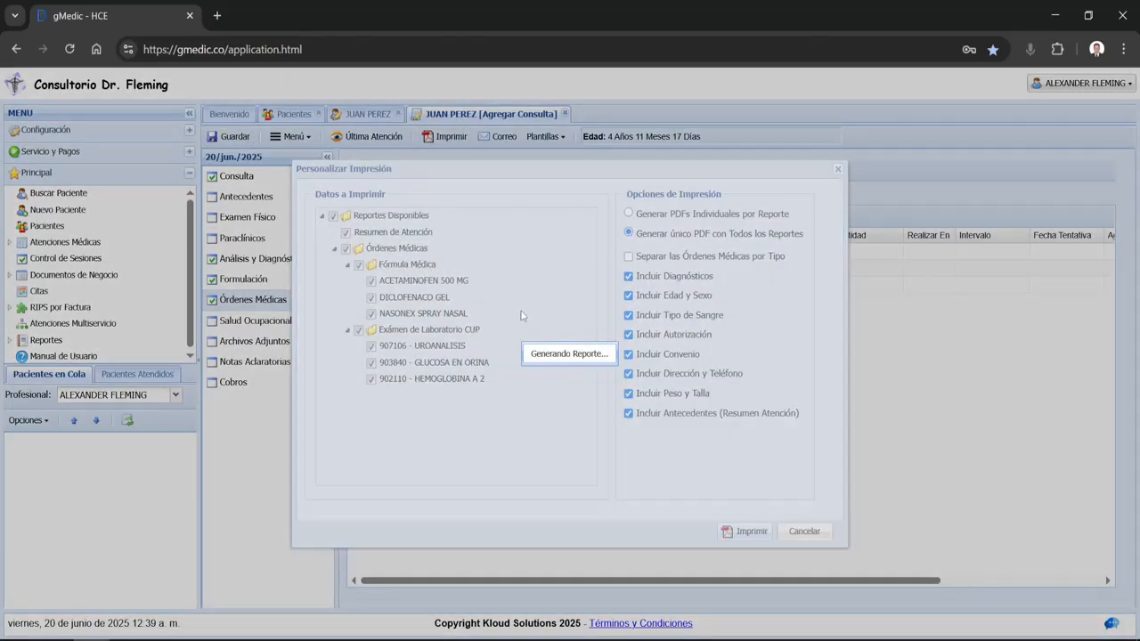
pyautogui.scroll(-15, 522, 318)
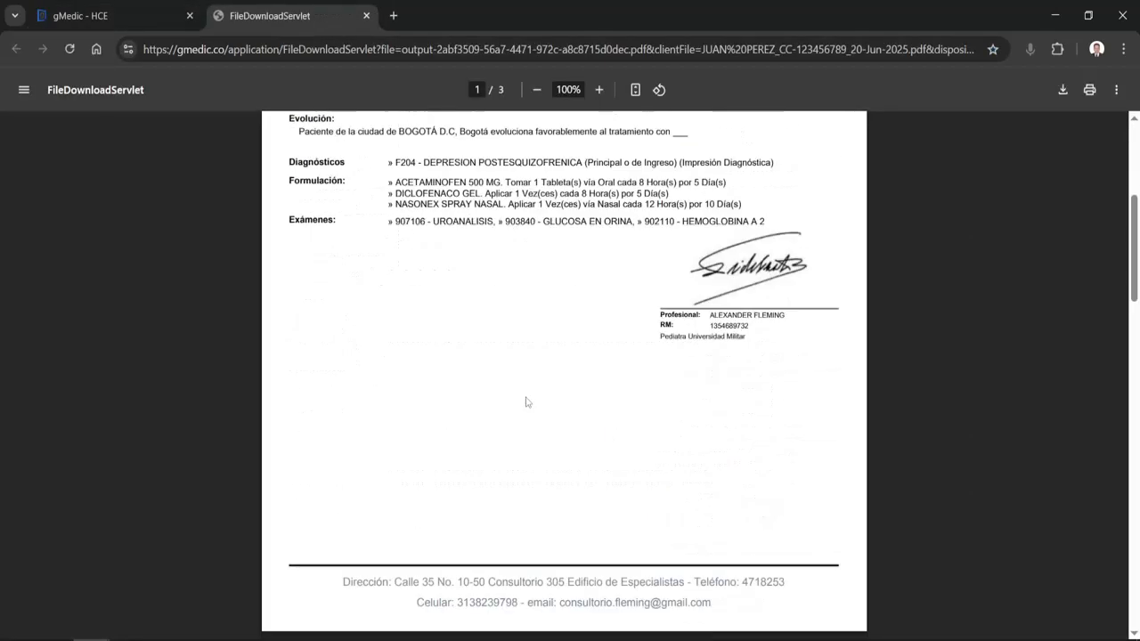
pyautogui.scroll(5, 506, 392)
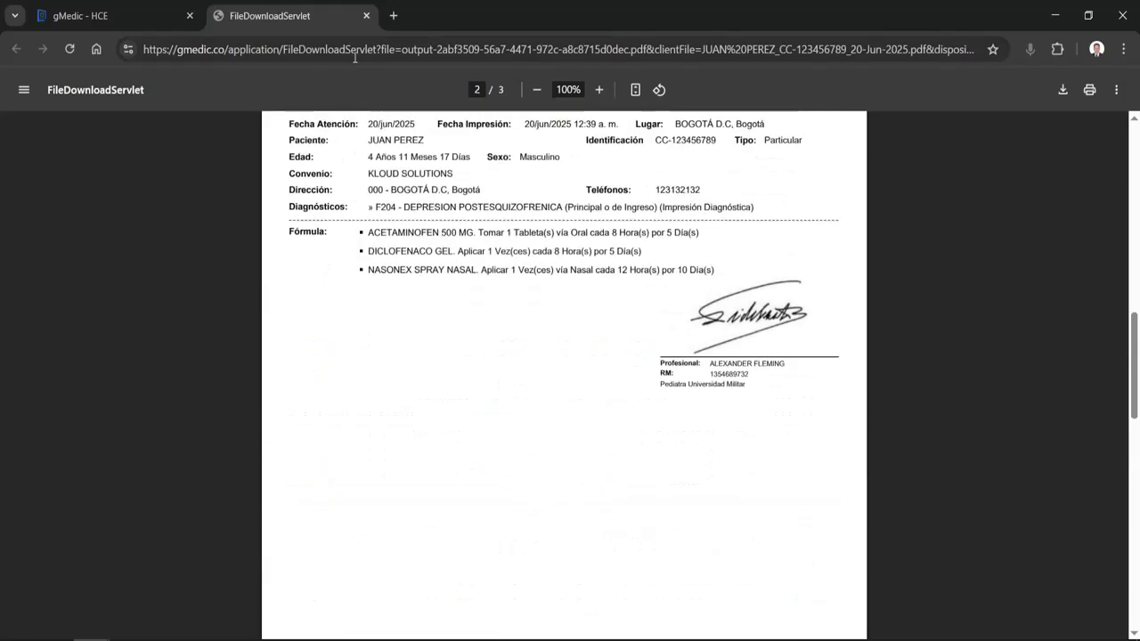
pyautogui.click(366, 15)
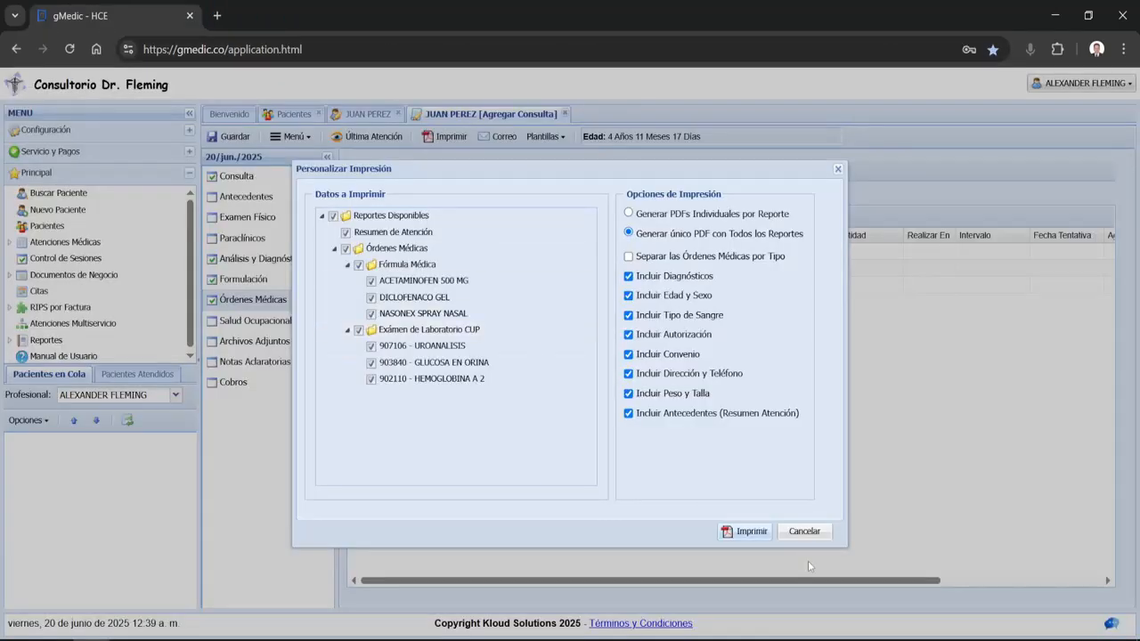
pyautogui.click(798, 529)
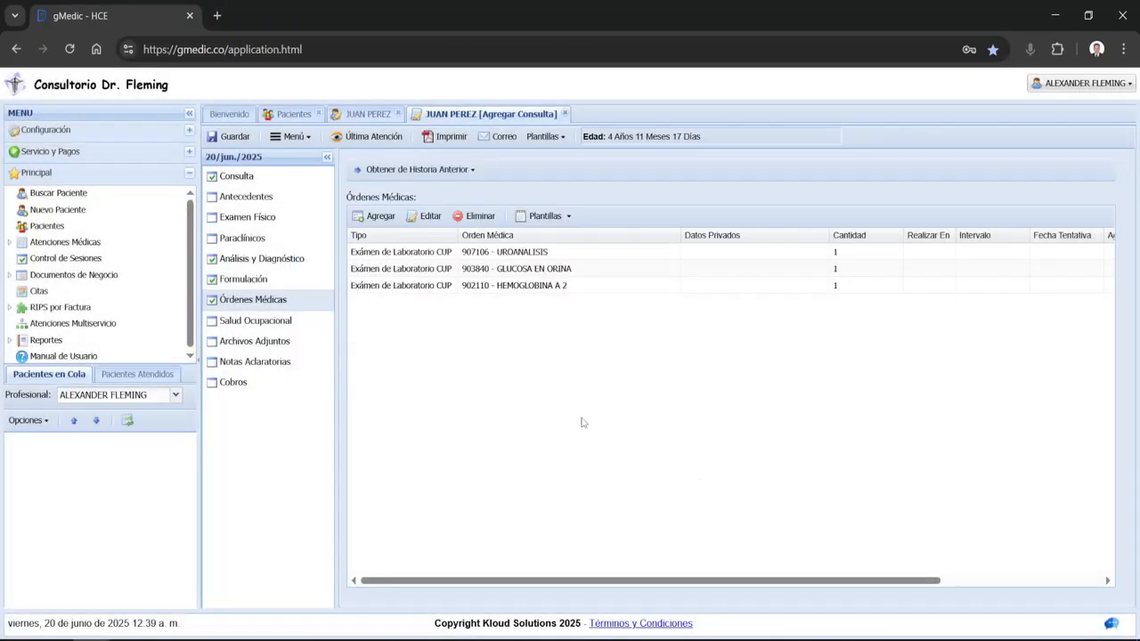
# Examine the Usuario field of a new text template for Motivo de Consulta, discarding the template without saving
pyautogui.click(295, 178)
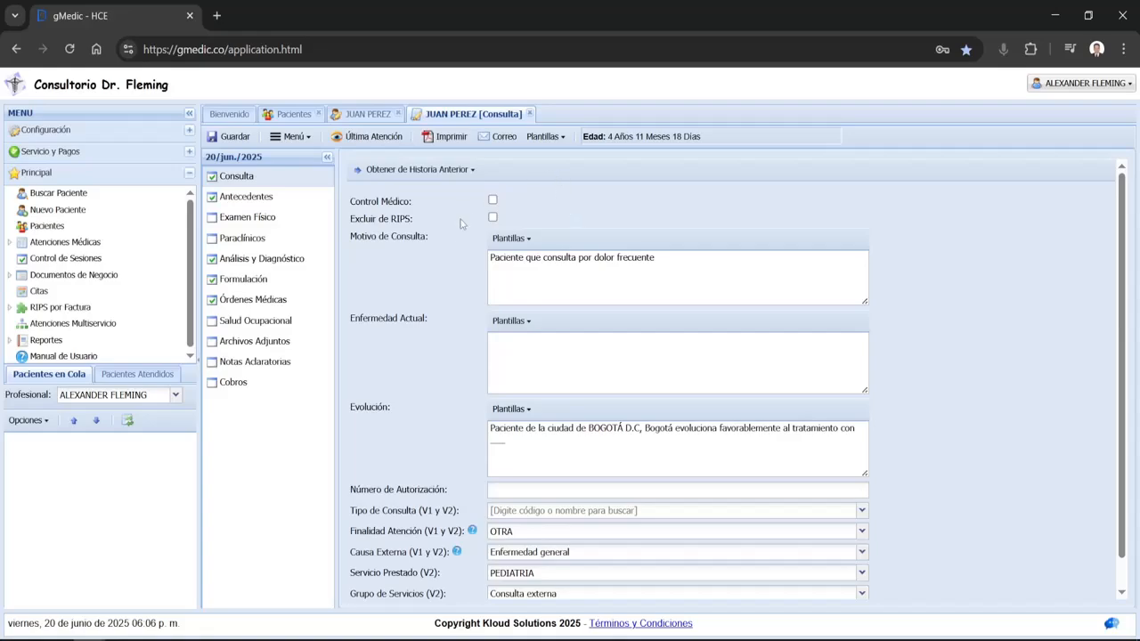
pyautogui.click(512, 239)
pyautogui.click(521, 260)
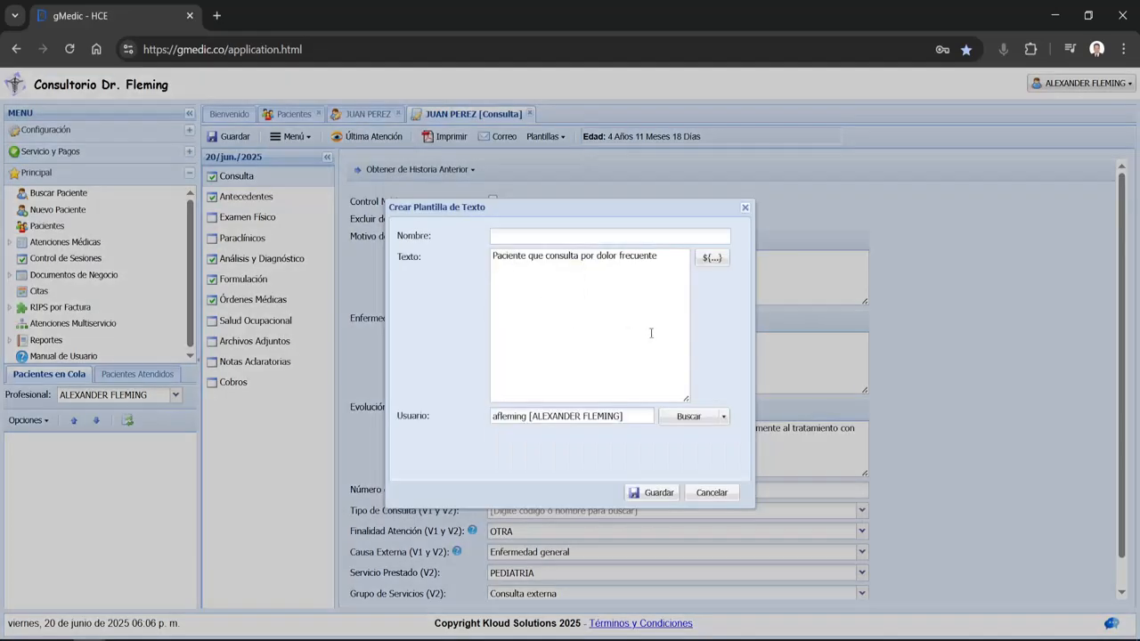
pyautogui.moveTo(393, 415); pyautogui.dragTo(435, 418)
pyautogui.click(712, 495)
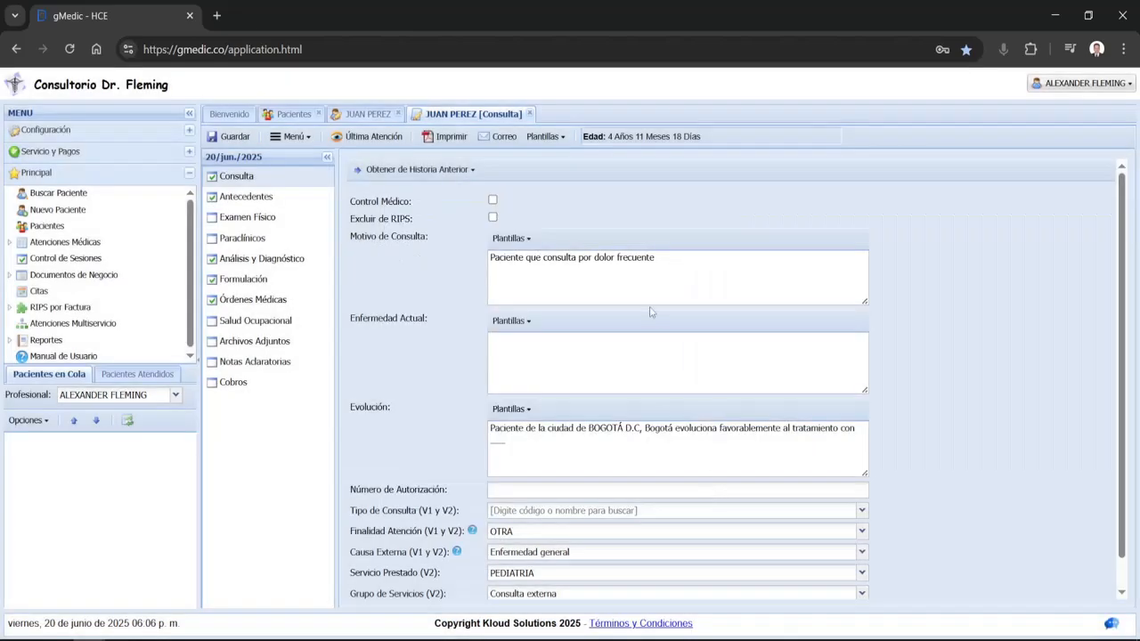
pyautogui.click(512, 240)
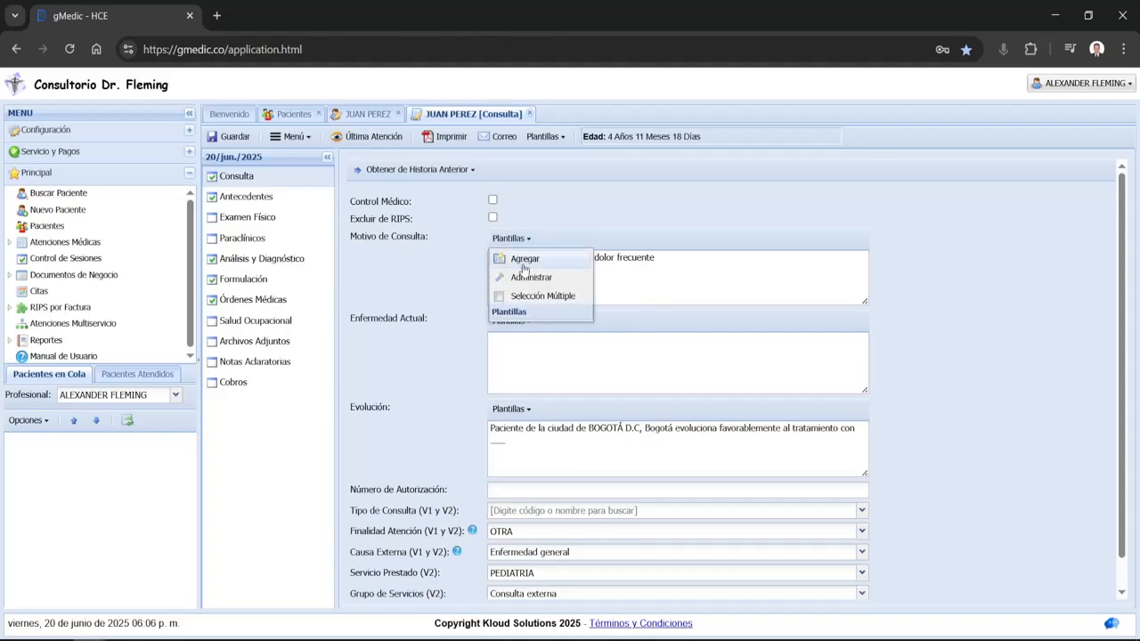
pyautogui.click(525, 260)
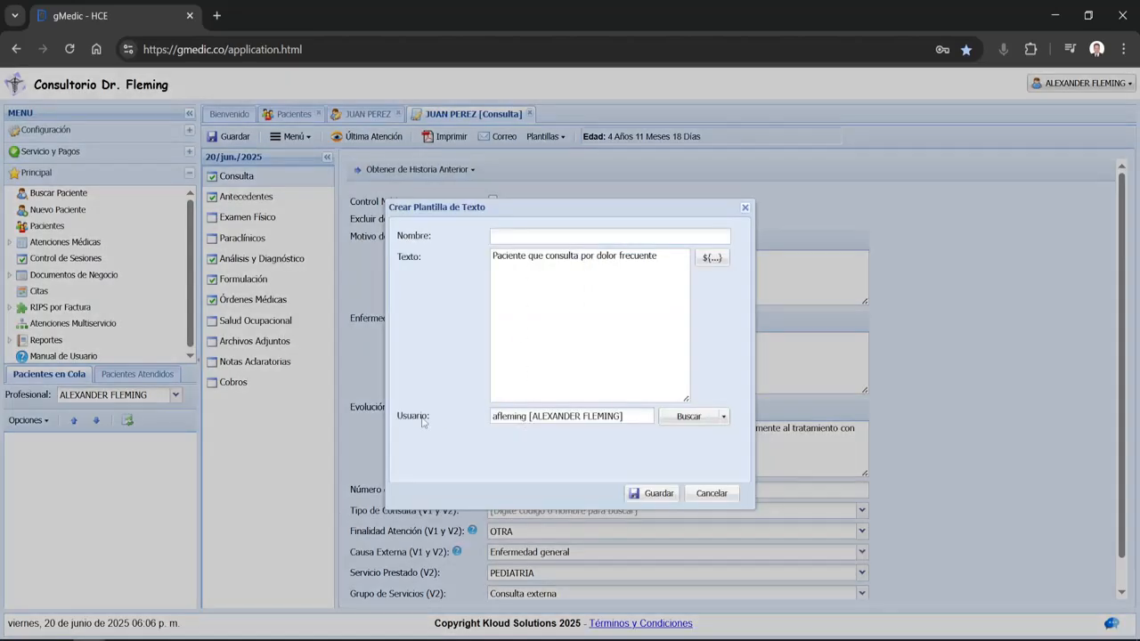
pyautogui.moveTo(490, 416); pyautogui.dragTo(630, 416)
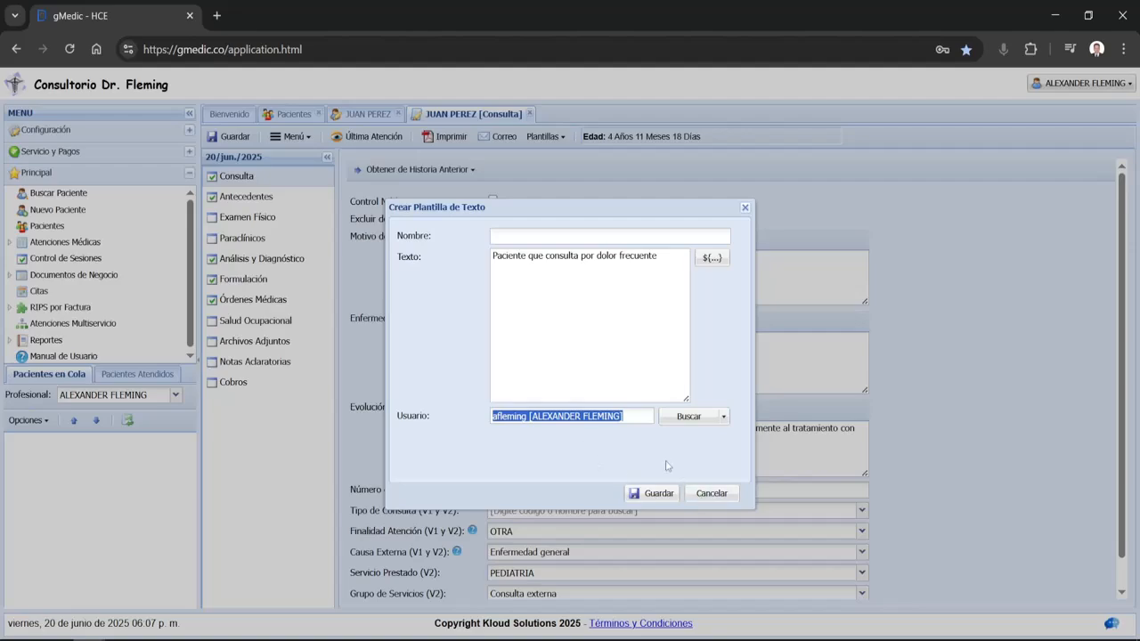
pyautogui.click(695, 497)
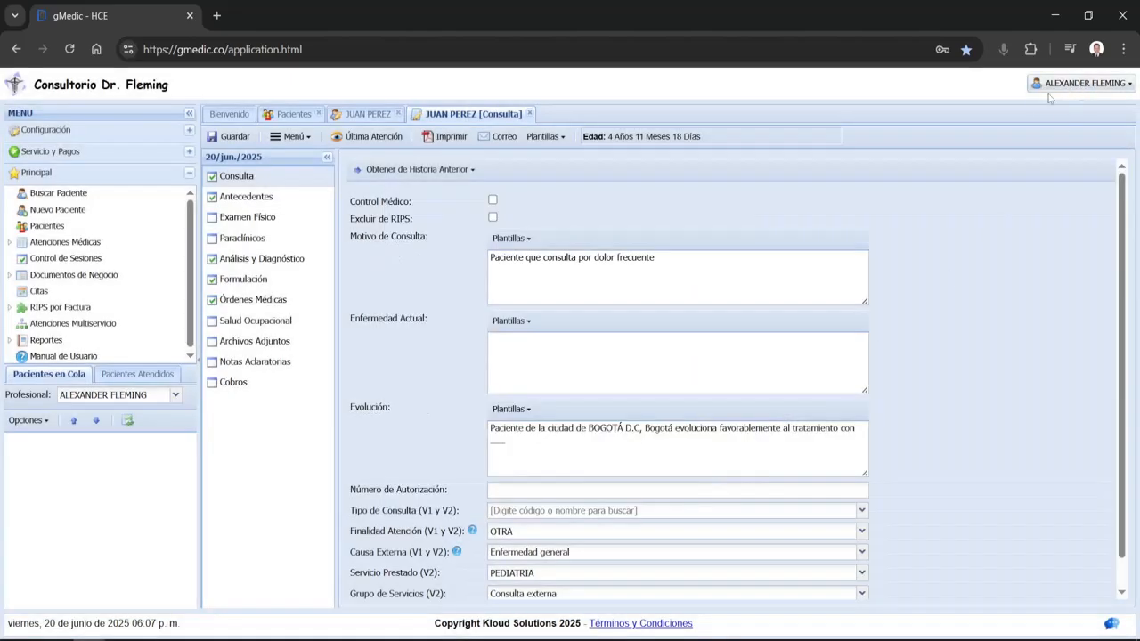
# Try to save a new Motivo de Consulta text template with its Usuario field cleared and no name, then cancel it
pyautogui.click(510, 239)
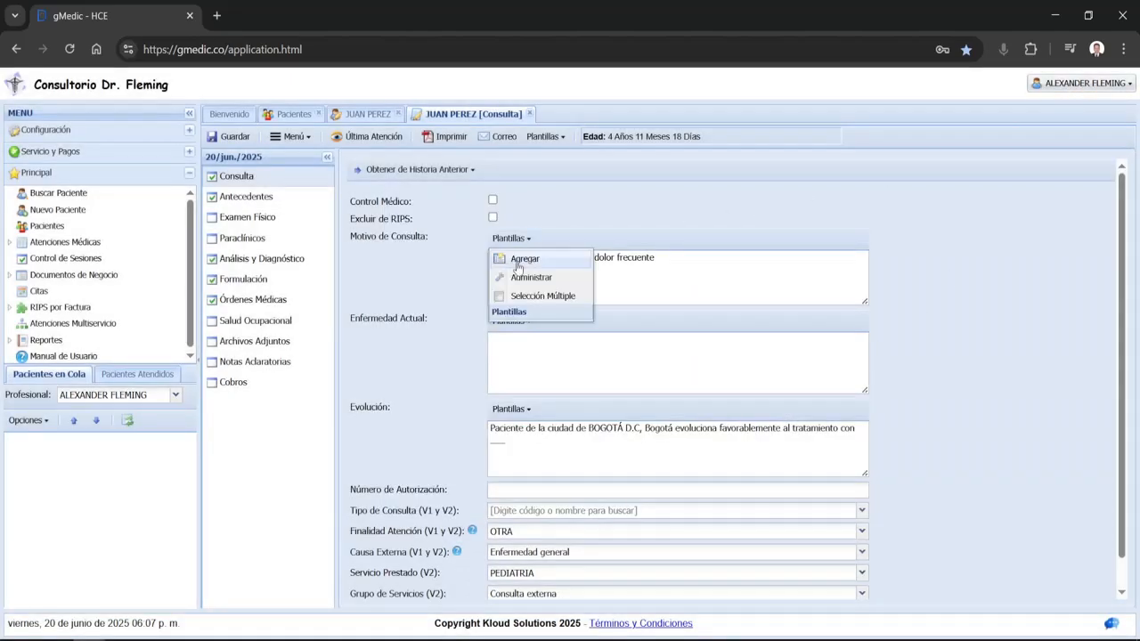
pyautogui.click(519, 258)
pyautogui.moveTo(499, 416); pyautogui.dragTo(523, 420)
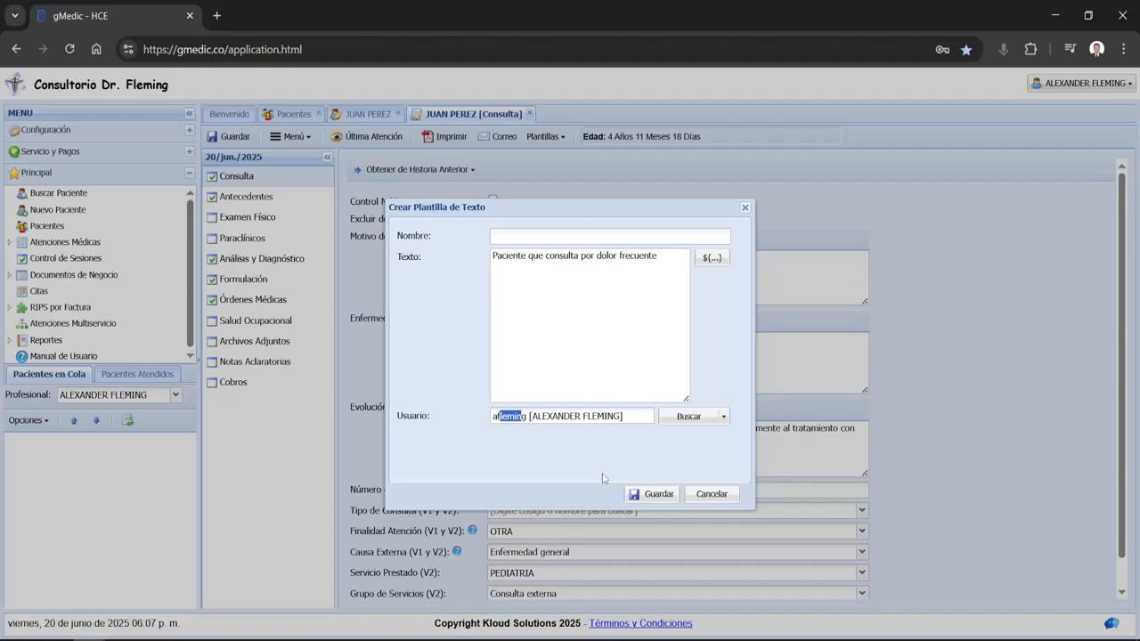
pyautogui.click(605, 480)
pyautogui.click(726, 418)
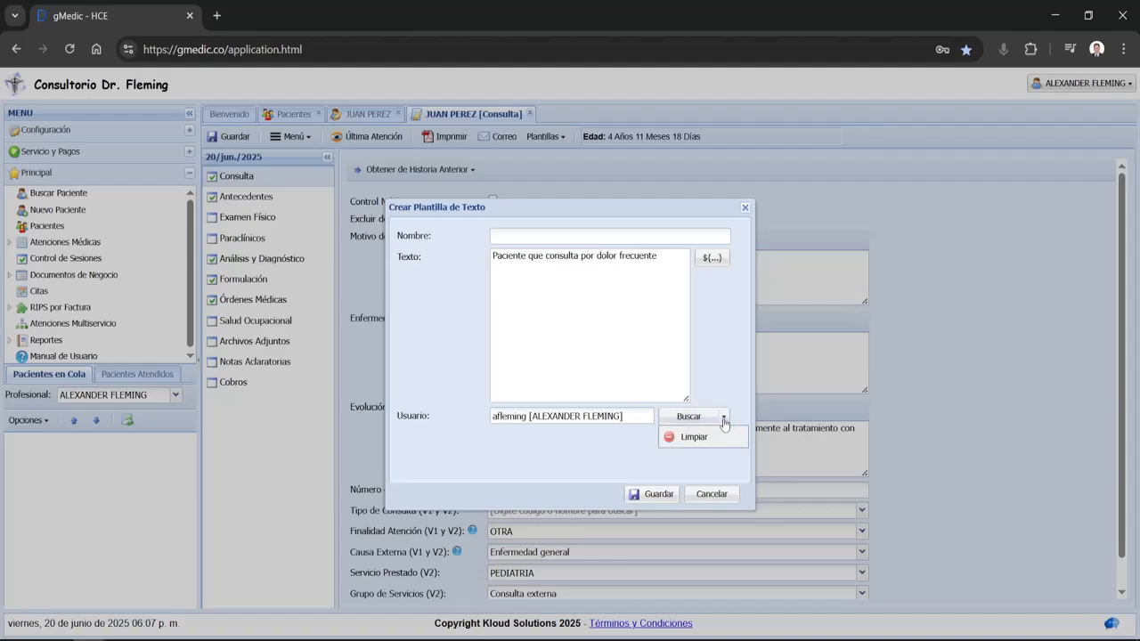
pyautogui.click(698, 437)
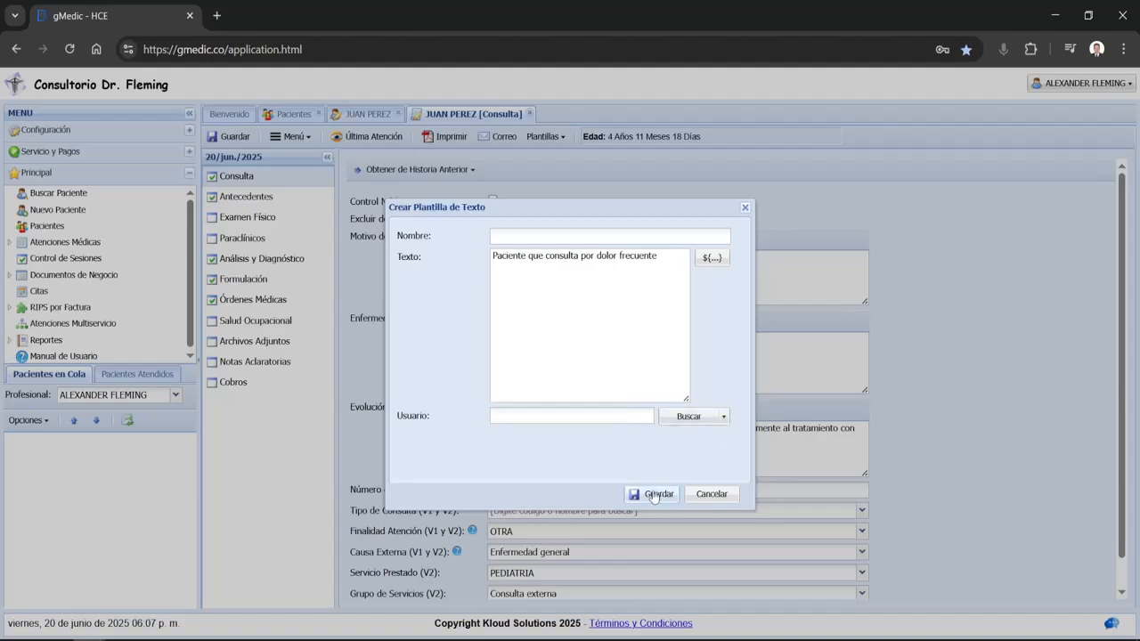
pyautogui.click(655, 497)
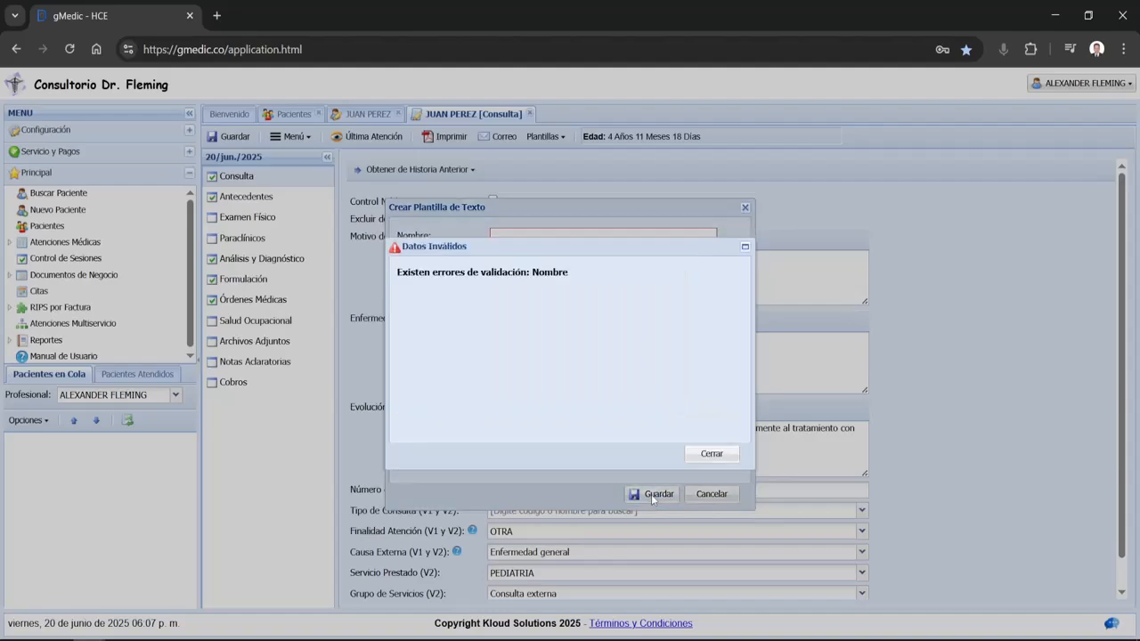
pyautogui.click(695, 453)
pyautogui.click(712, 493)
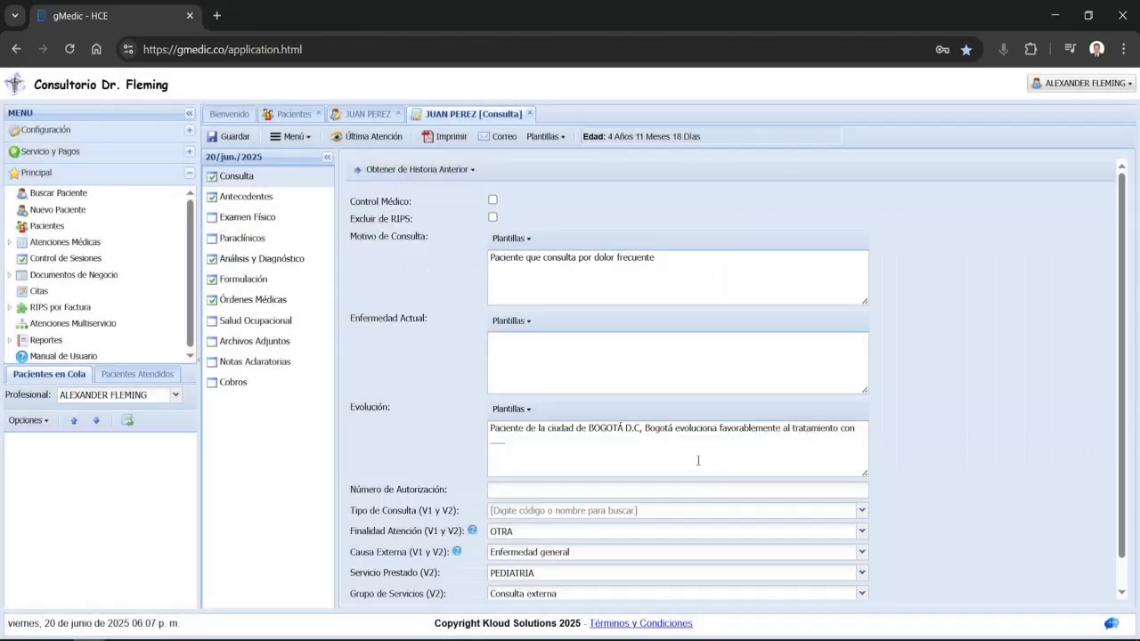
# Check the list of text templates available for Motivo de Consulta and close it
pyautogui.click(526, 239)
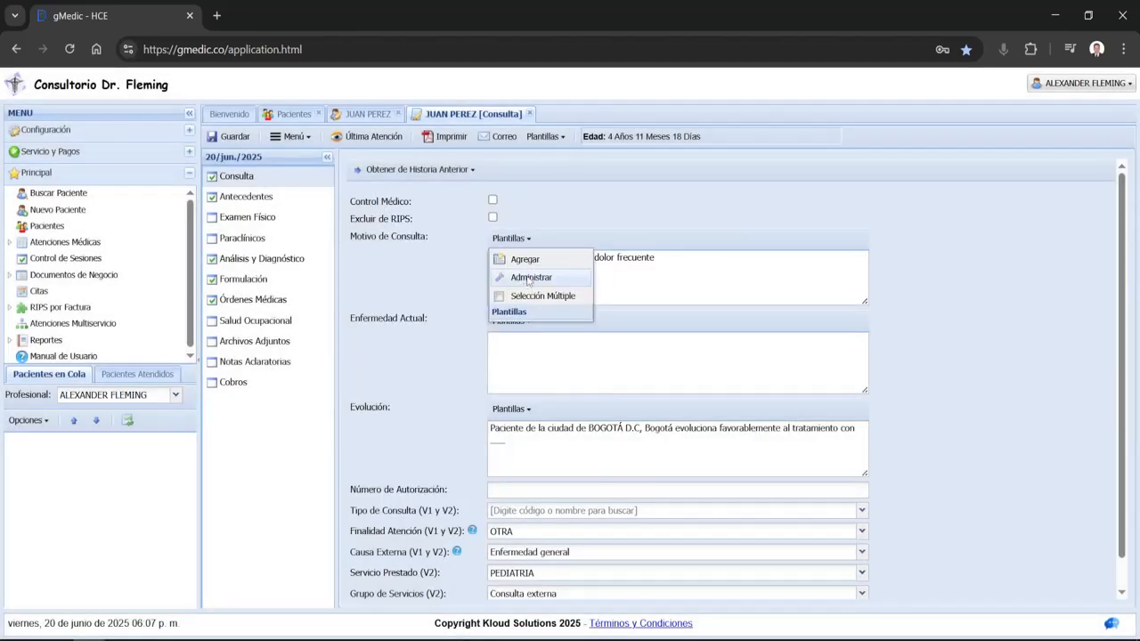
pyautogui.click(525, 278)
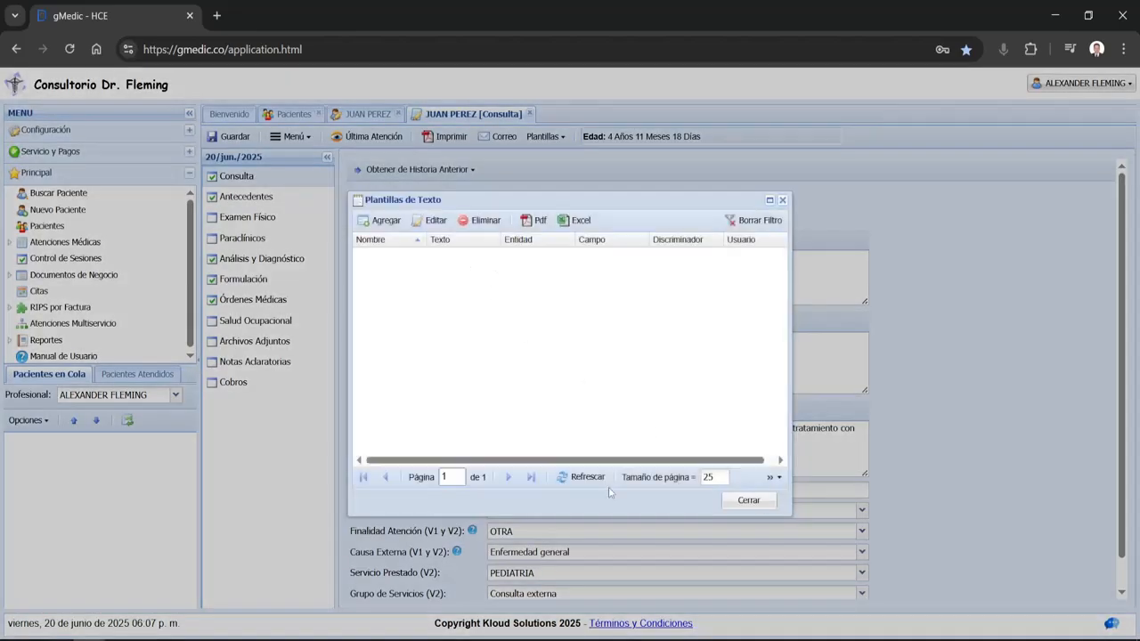
pyautogui.click(744, 502)
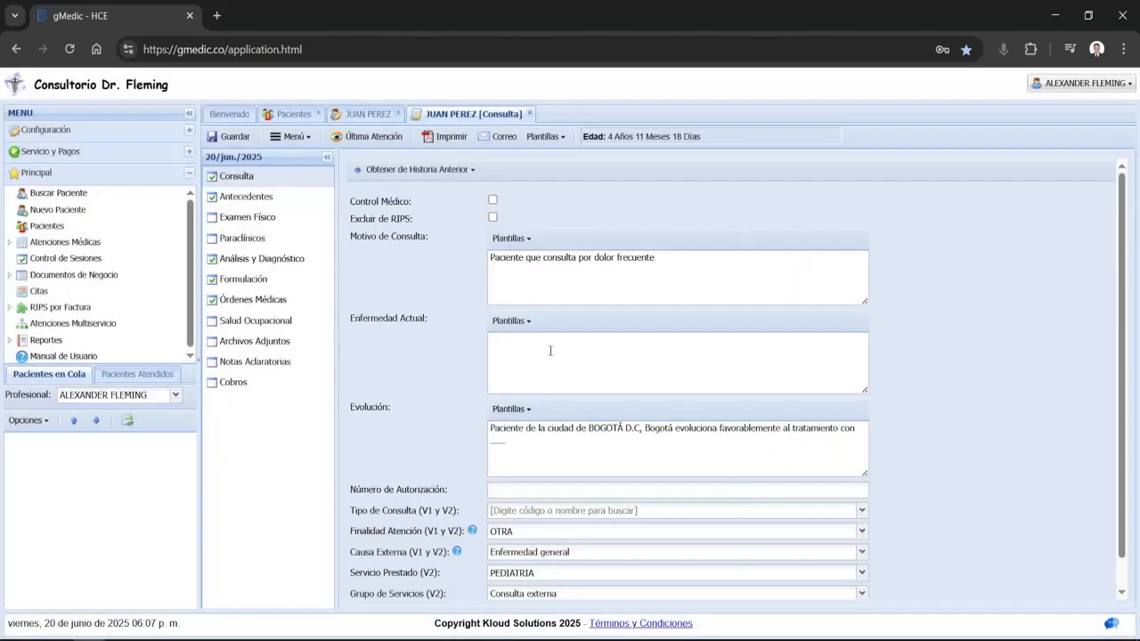
# Clear the Usuario field of the Prueba EV1 template for Evolución, save it, and check the field's template list
pyautogui.click(511, 409)
pyautogui.click(529, 449)
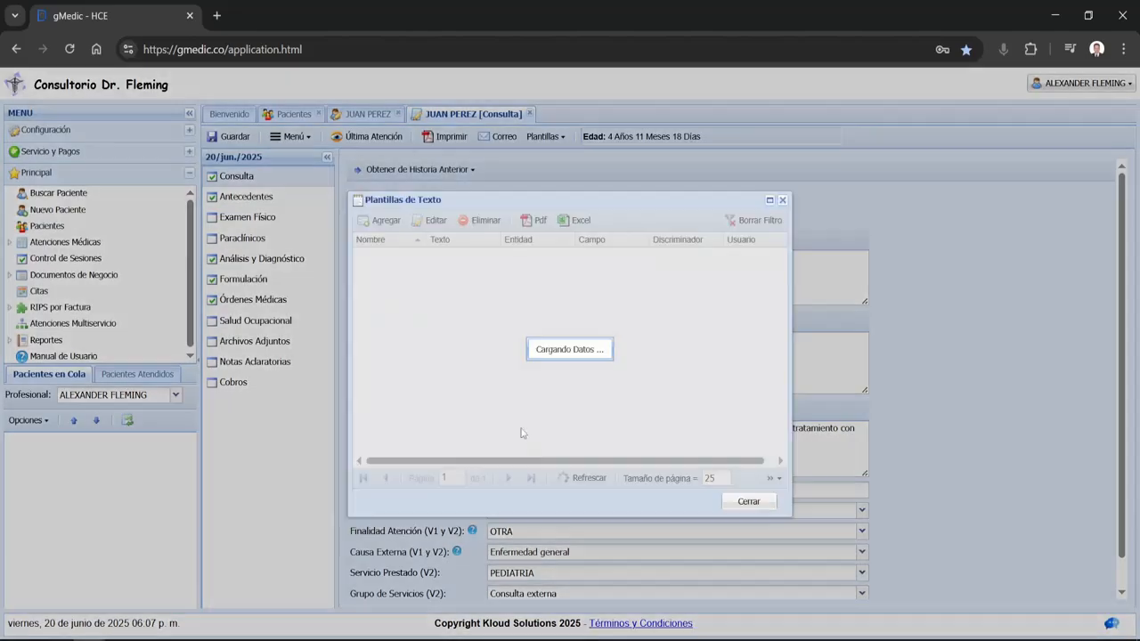
pyautogui.doubleClick(461, 259)
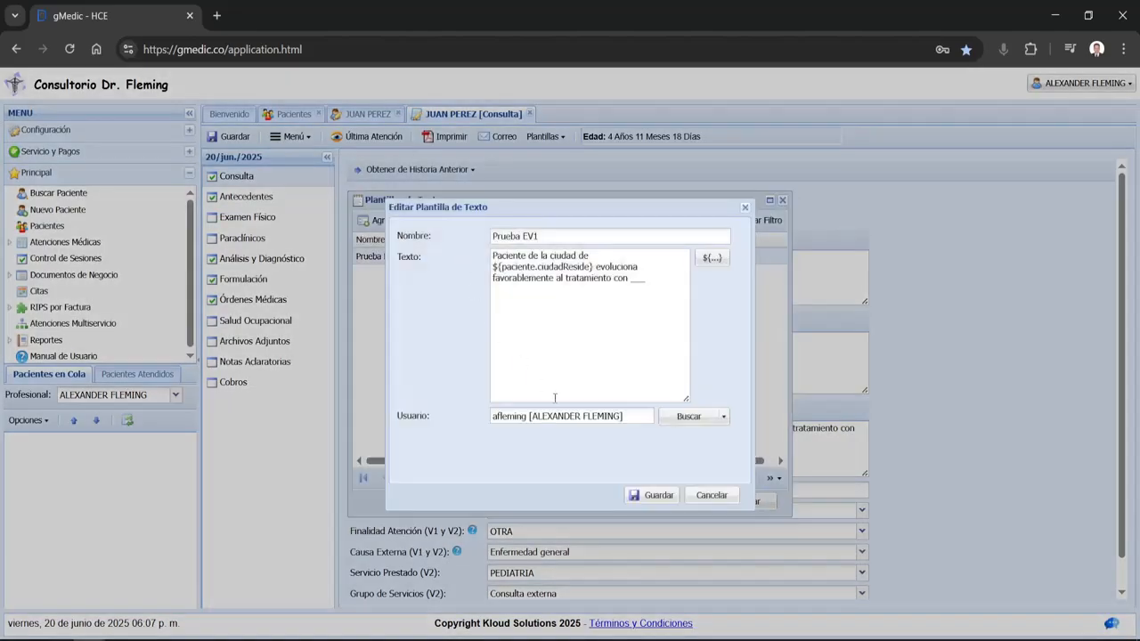
pyautogui.click(723, 421)
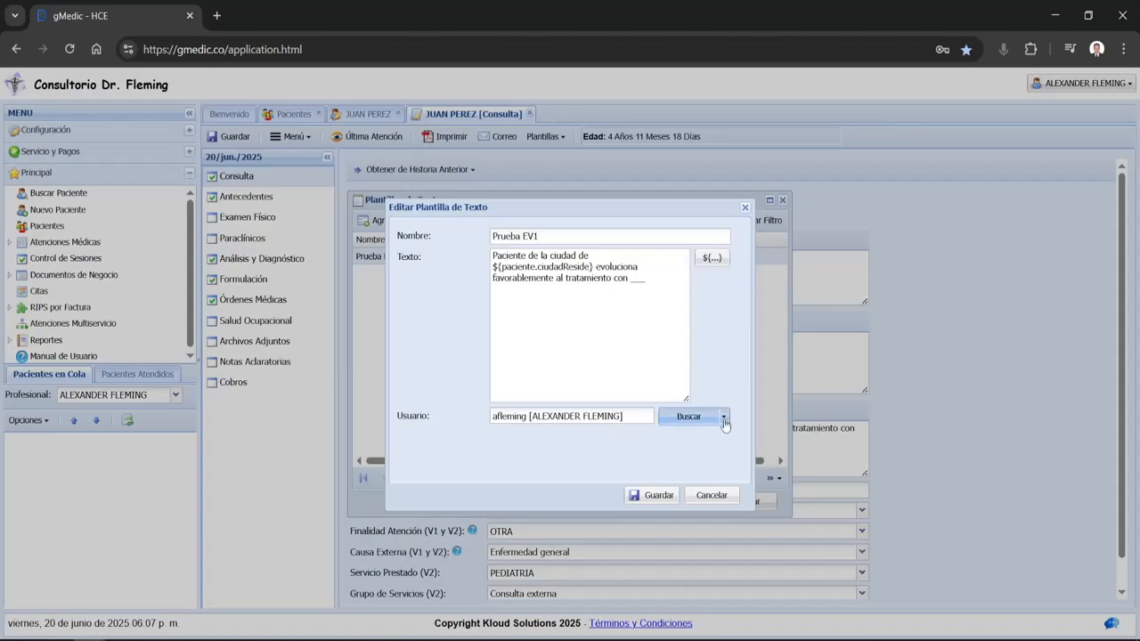
pyautogui.click(693, 443)
pyautogui.click(659, 496)
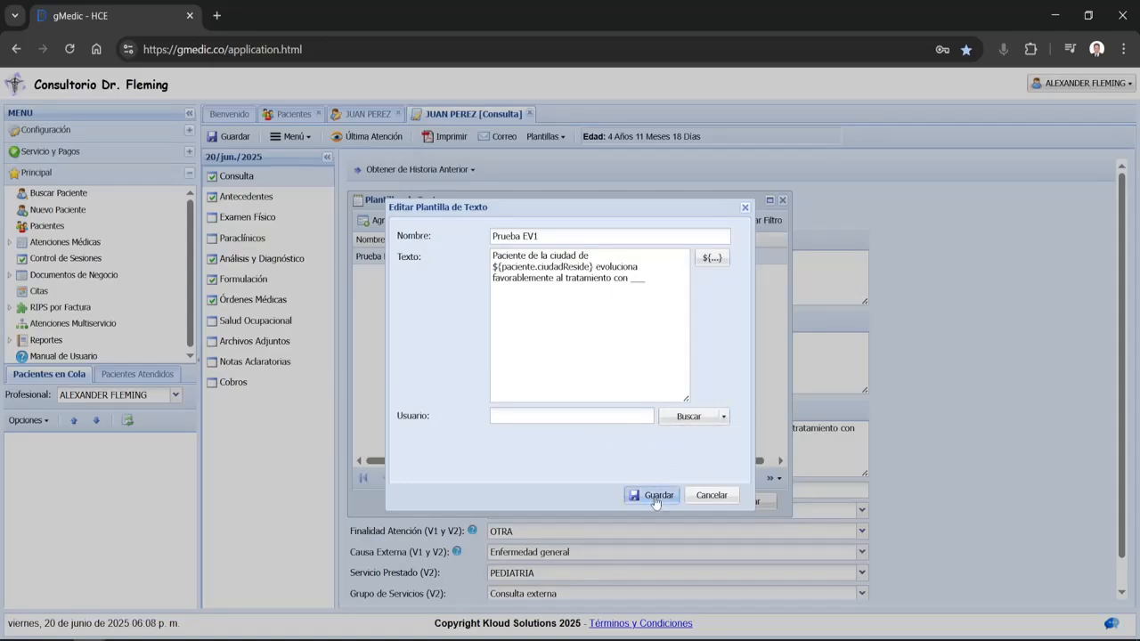
pyautogui.click(747, 500)
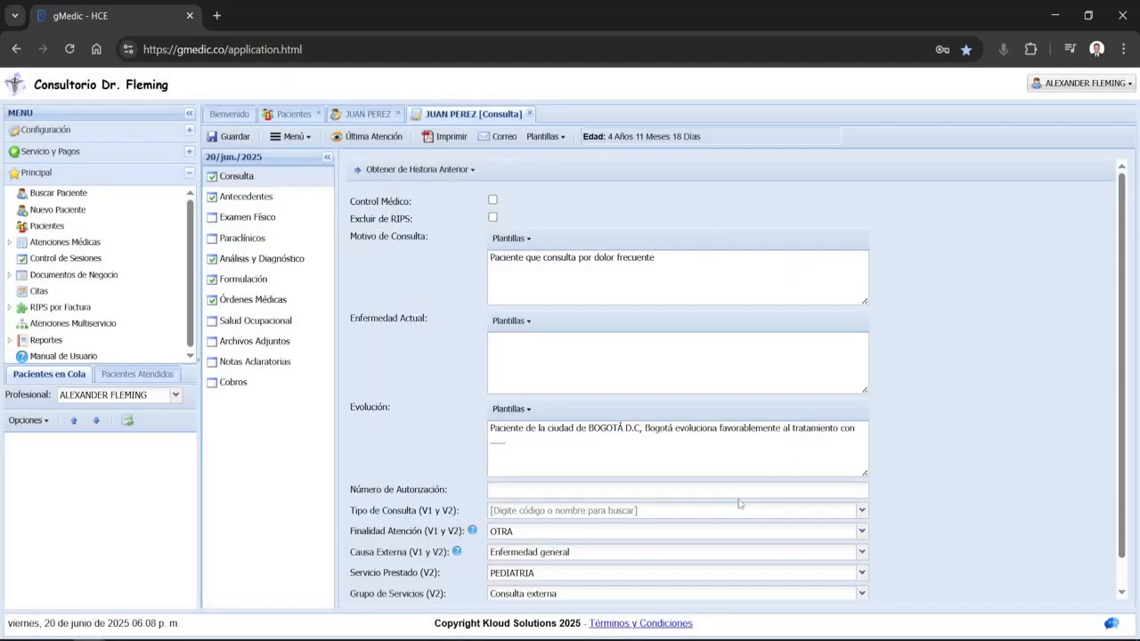
pyautogui.click(511, 409)
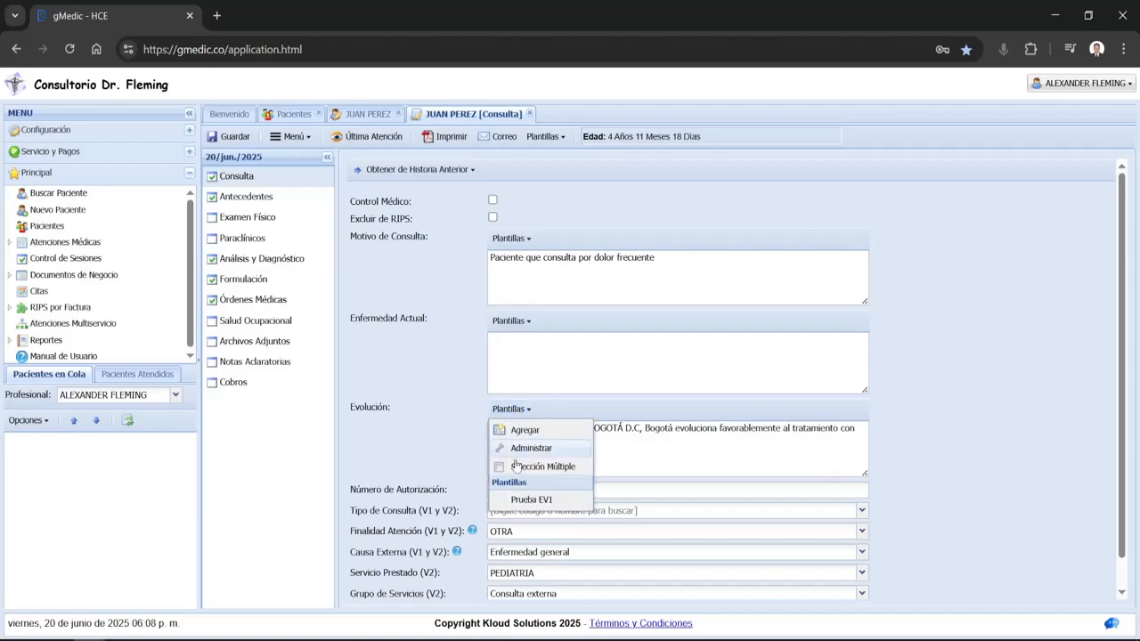
pyautogui.click(559, 504)
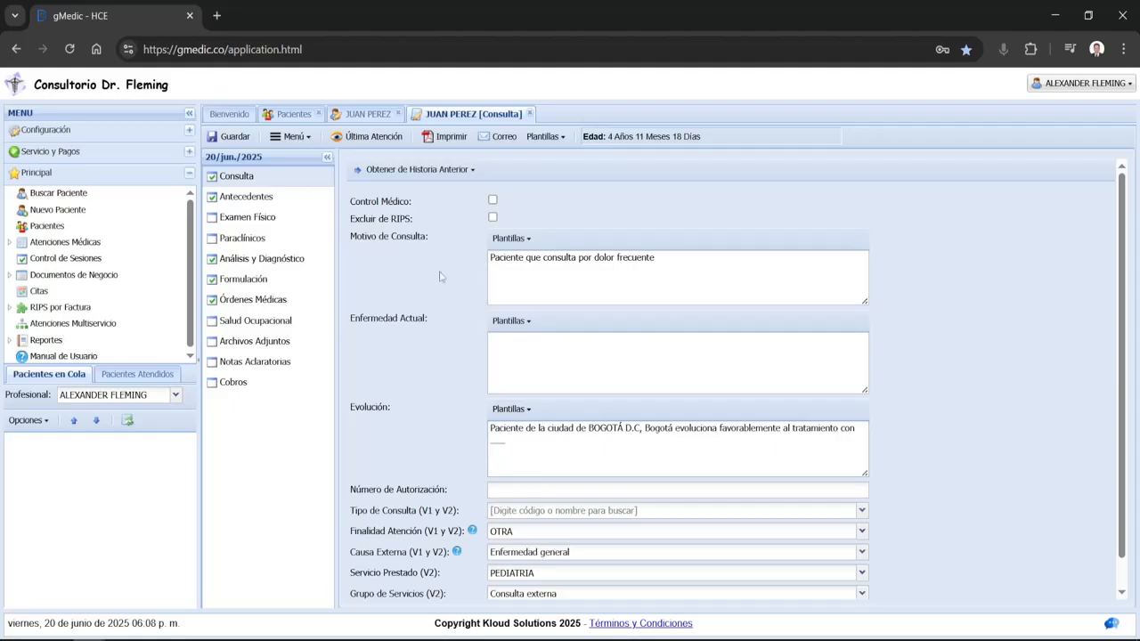
# Clear the Usuario field of the Prueba medication template in Formulación and save the template
pyautogui.click(259, 281)
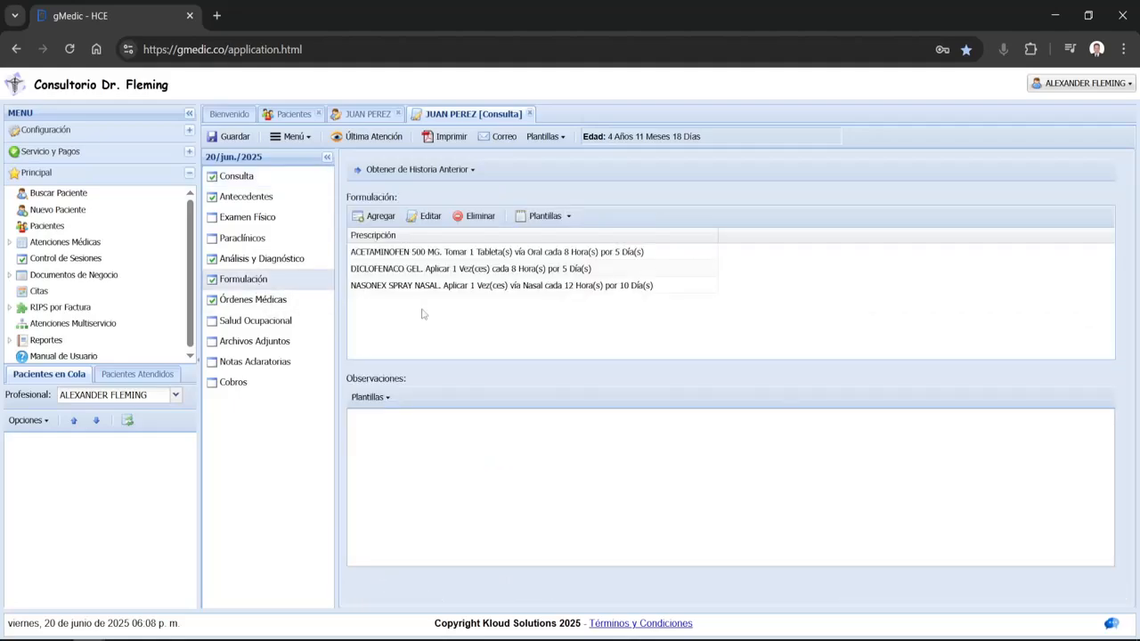
pyautogui.click(545, 219)
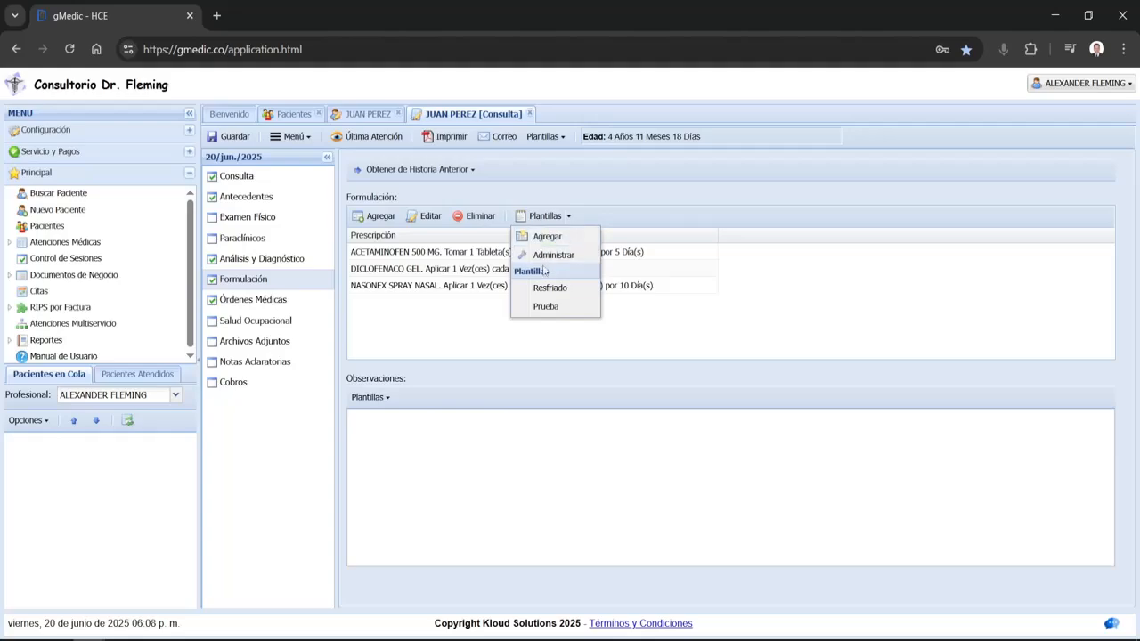
pyautogui.click(547, 255)
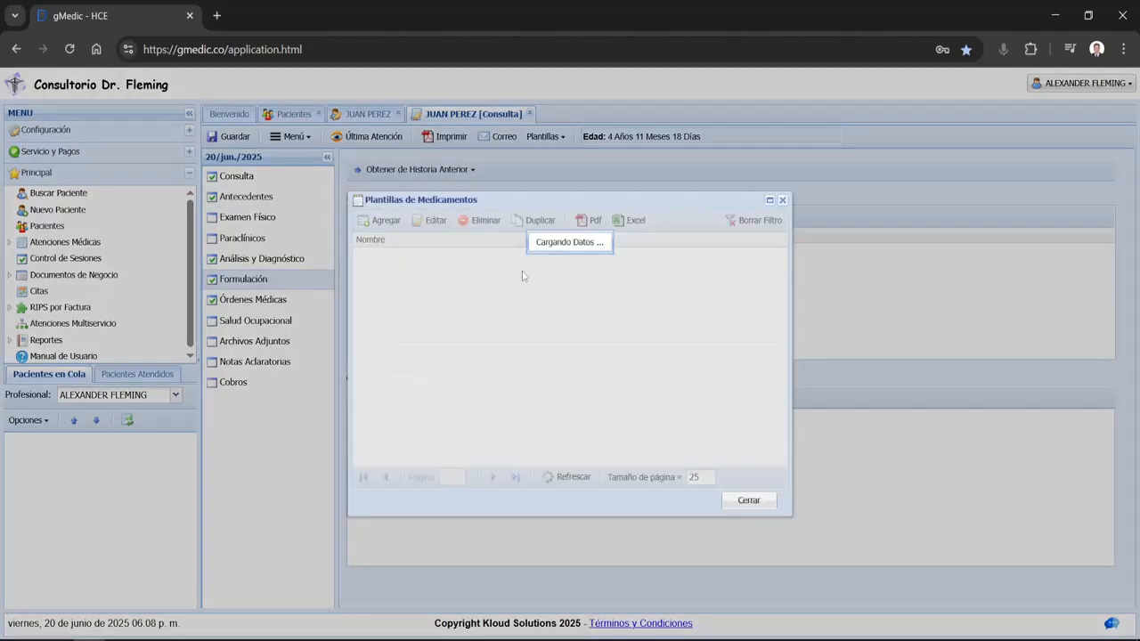
pyautogui.doubleClick(444, 257)
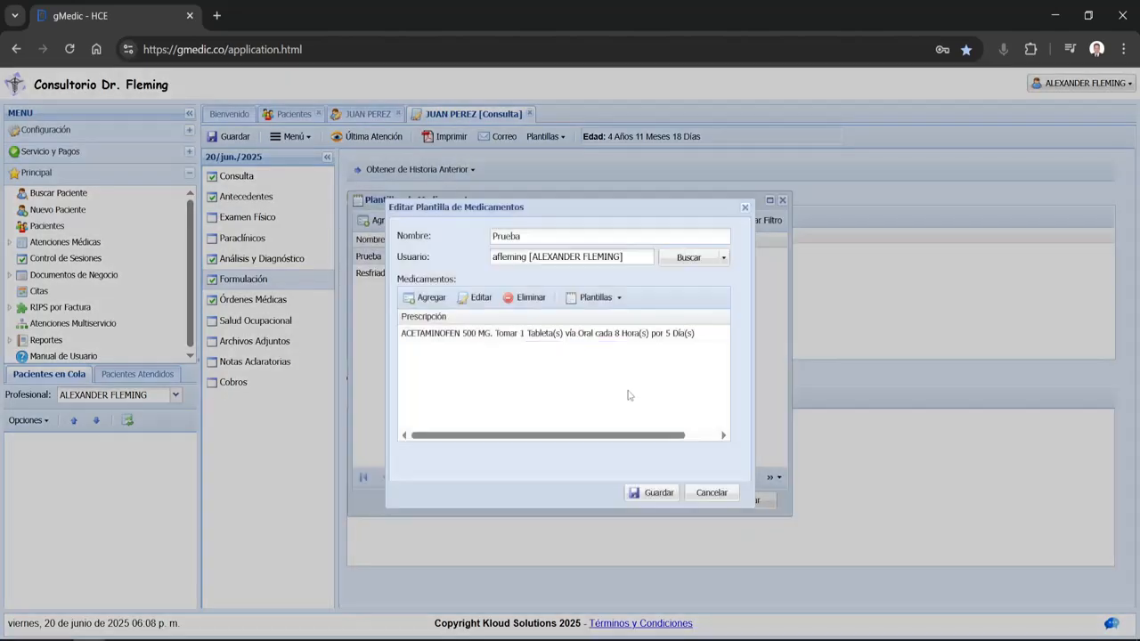
pyautogui.moveTo(392, 260); pyautogui.dragTo(421, 258)
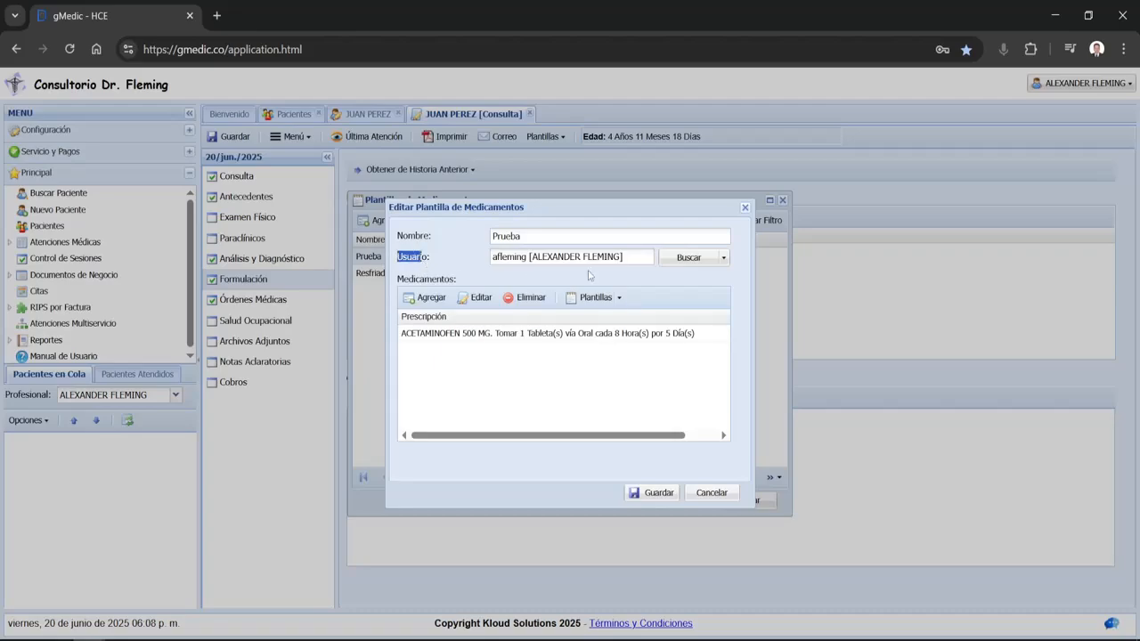
pyautogui.click(725, 257)
pyautogui.click(704, 276)
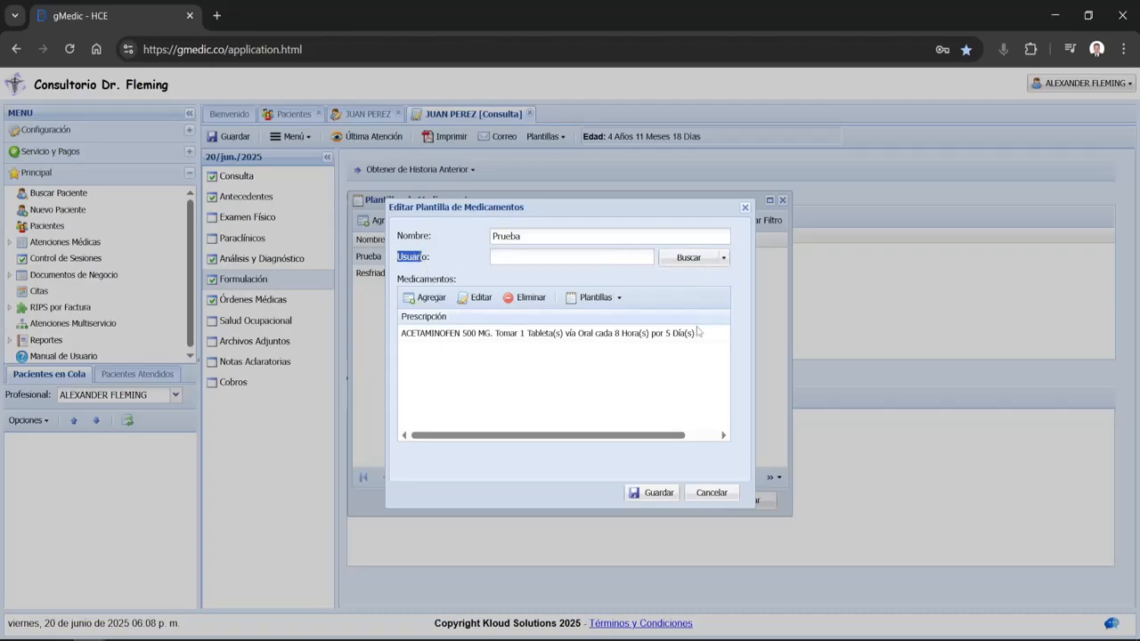
pyautogui.click(651, 499)
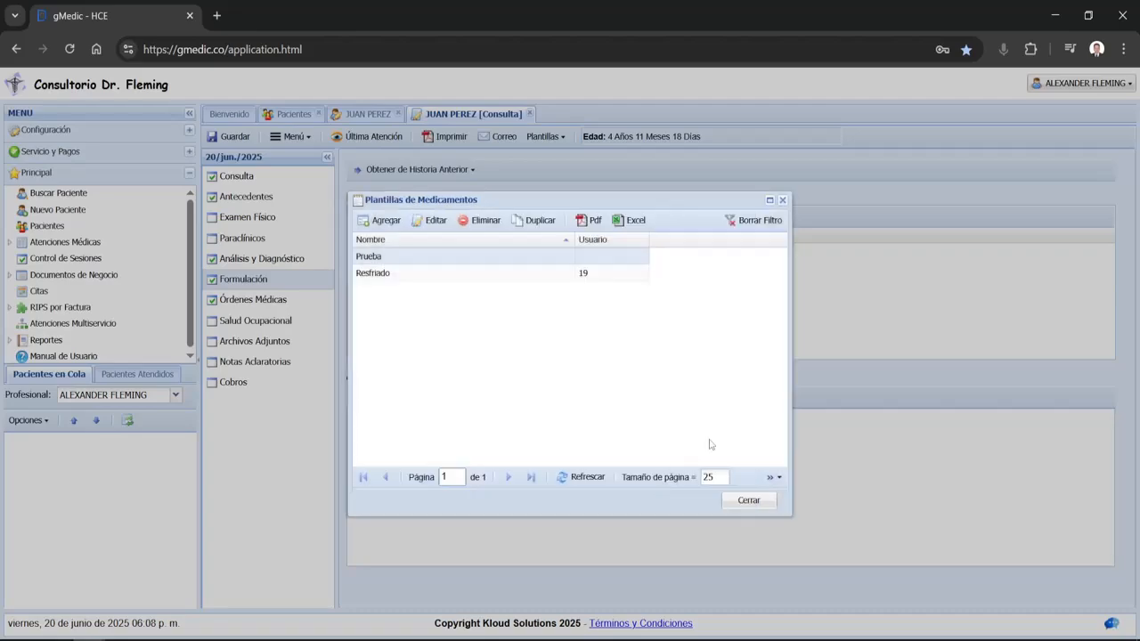
# Compare the Usuario entries of the Prueba and Resfriado medication templates and close the template list
pyautogui.doubleClick(581, 274)
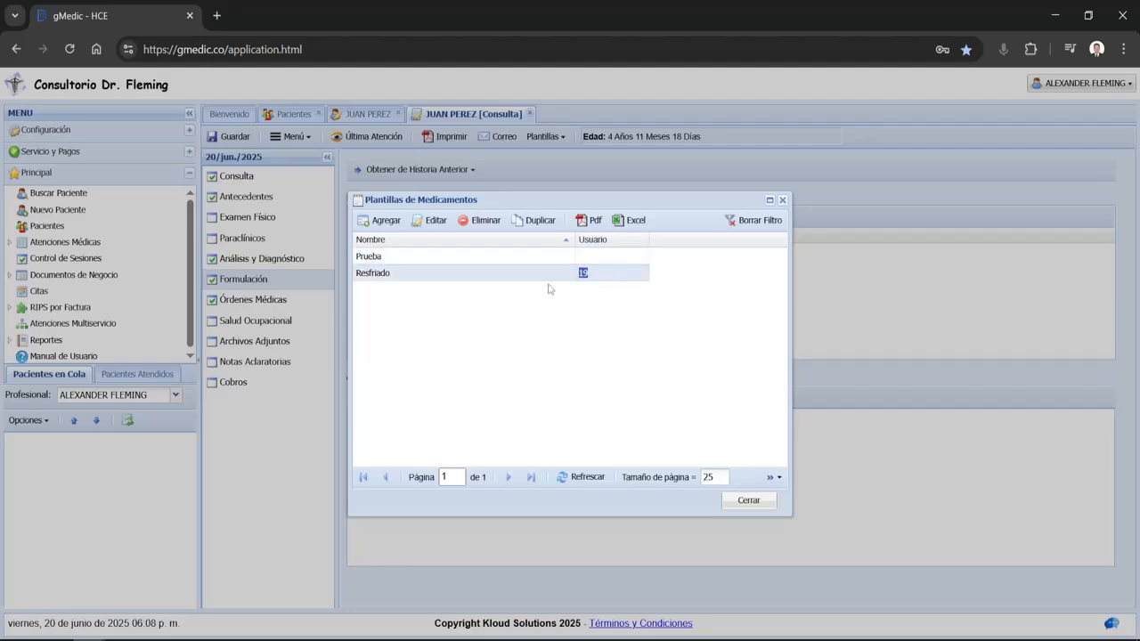
pyautogui.click(383, 256)
pyautogui.moveTo(362, 258); pyautogui.dragTo(387, 264)
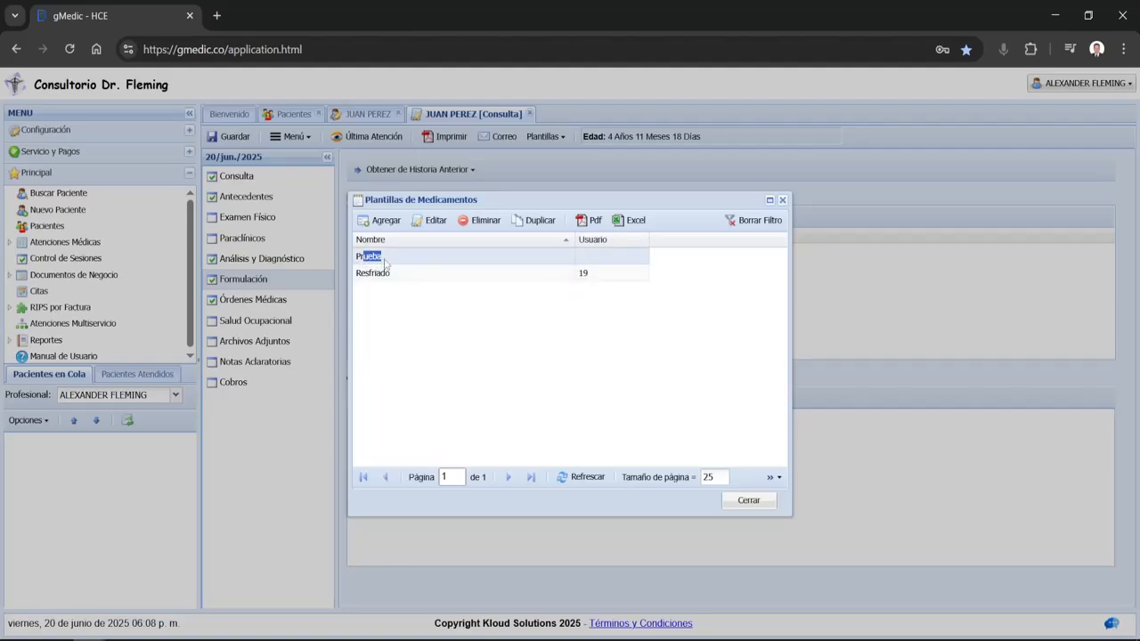
pyautogui.click(737, 501)
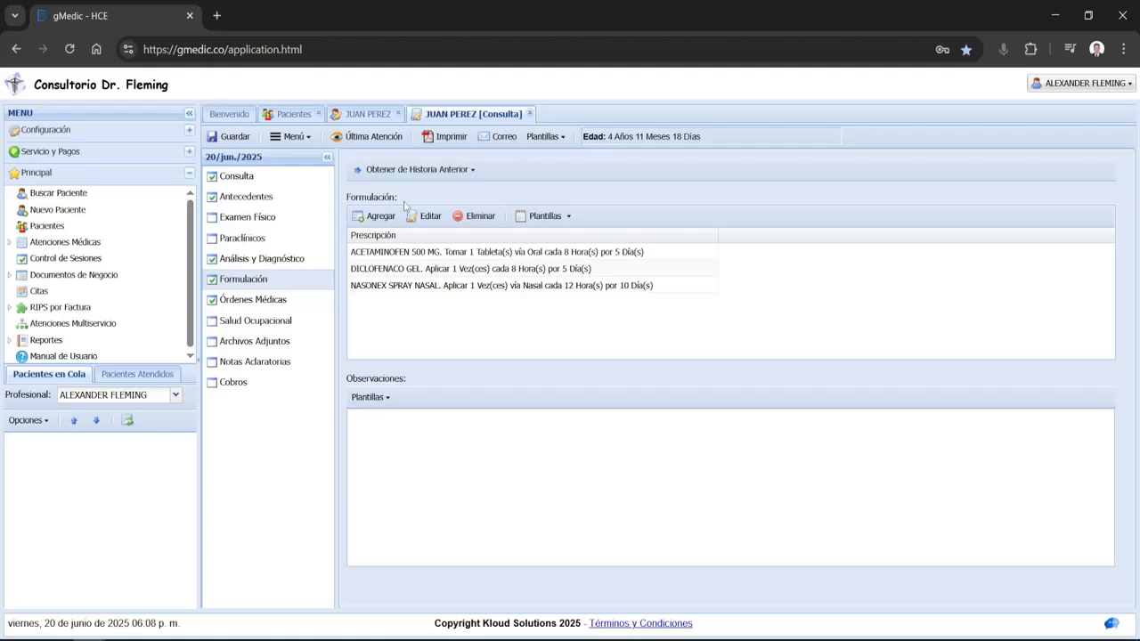
# Review the Consulta section and the Signos Vitales and Examen Físico fields of the consultation
pyautogui.click(279, 178)
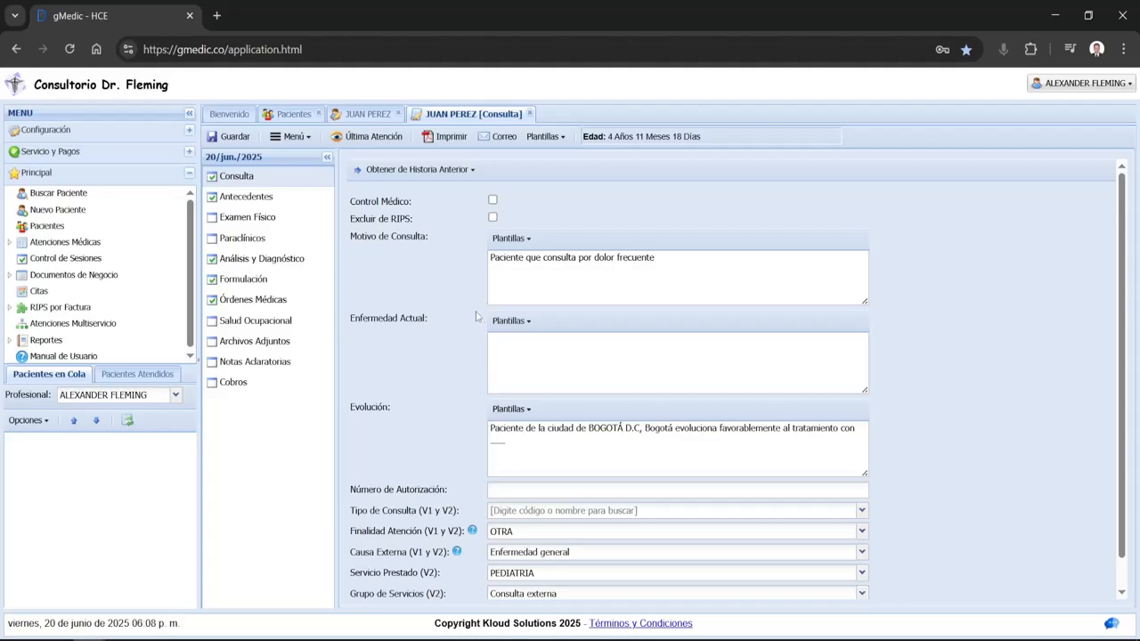
pyautogui.click(239, 228)
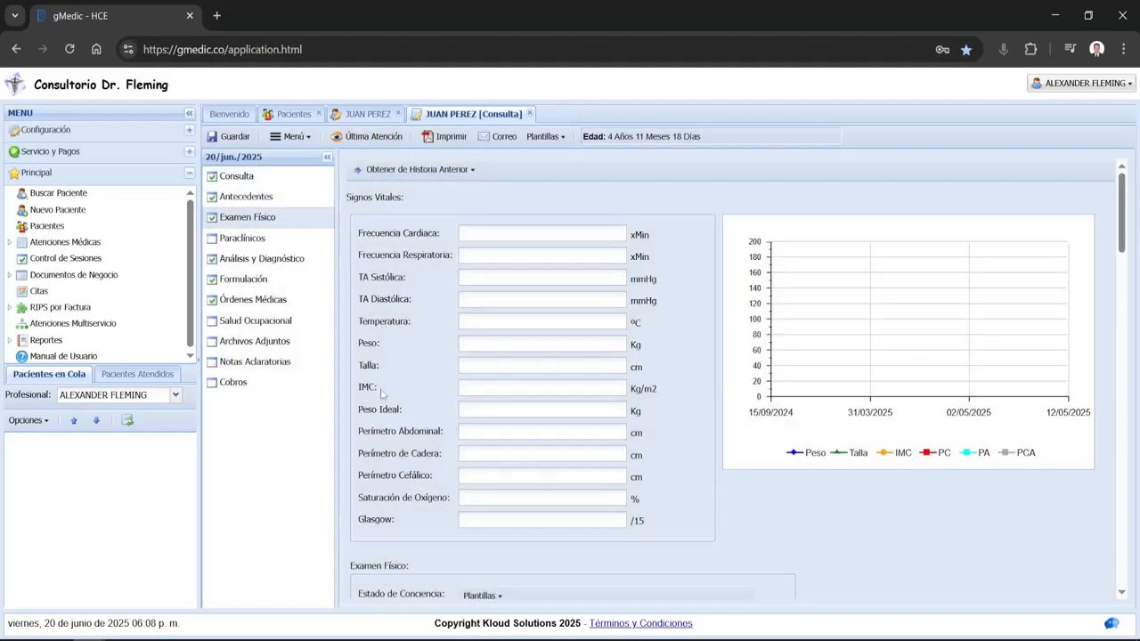
pyautogui.moveTo(347, 198); pyautogui.dragTo(397, 239)
pyautogui.scroll(-1, 388, 329)
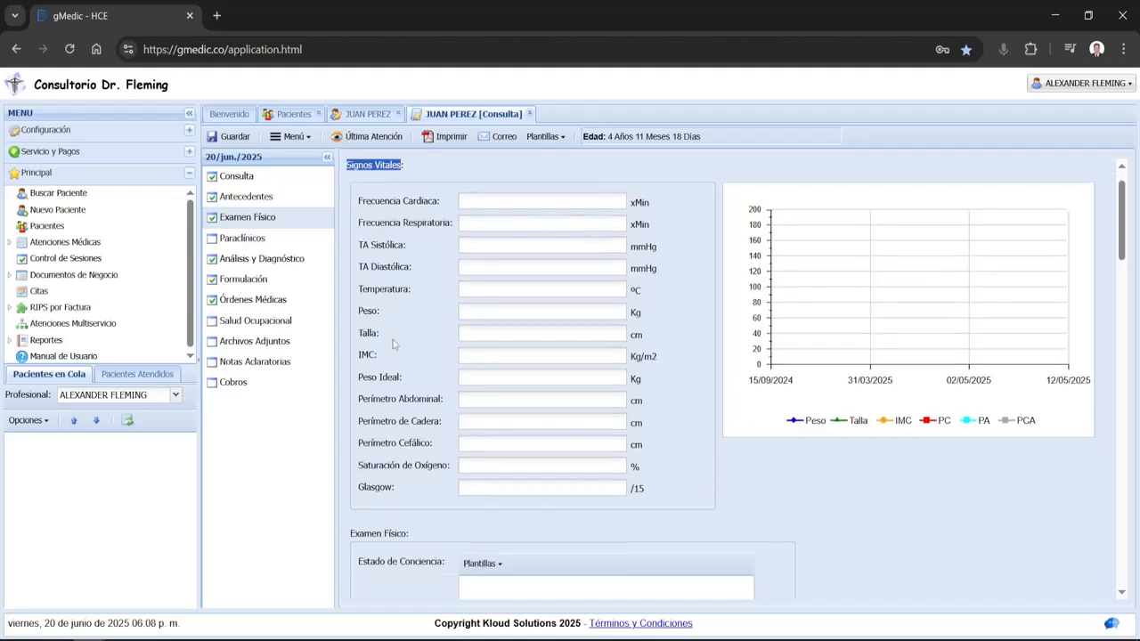
pyautogui.scroll(-3, 395, 344)
pyautogui.scroll(4, 394, 391)
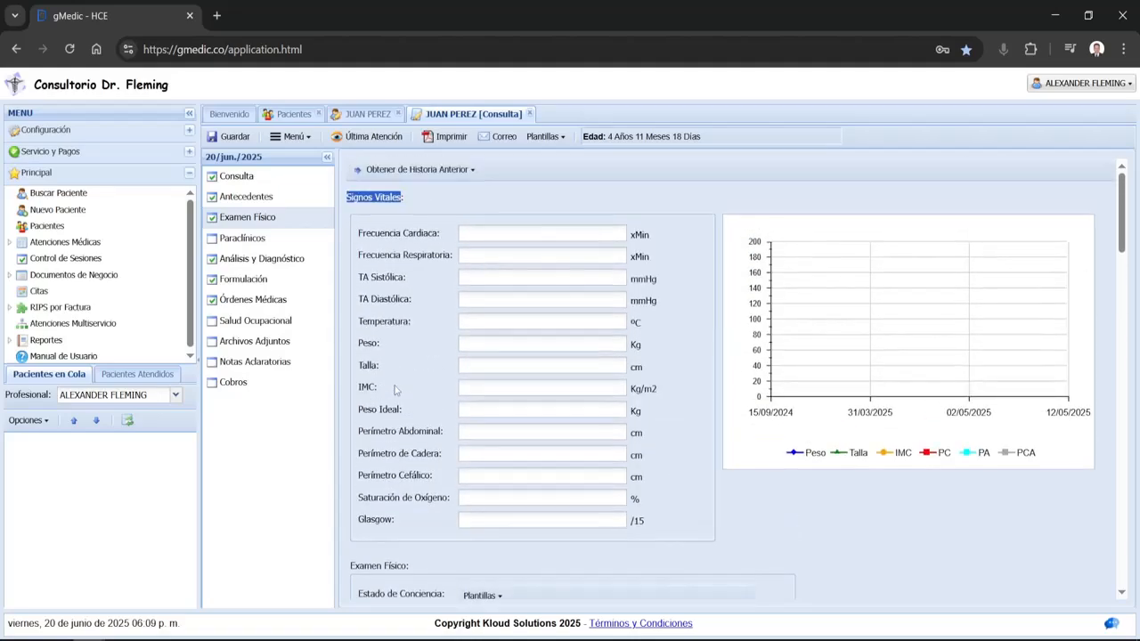
pyautogui.scroll(-4, 395, 389)
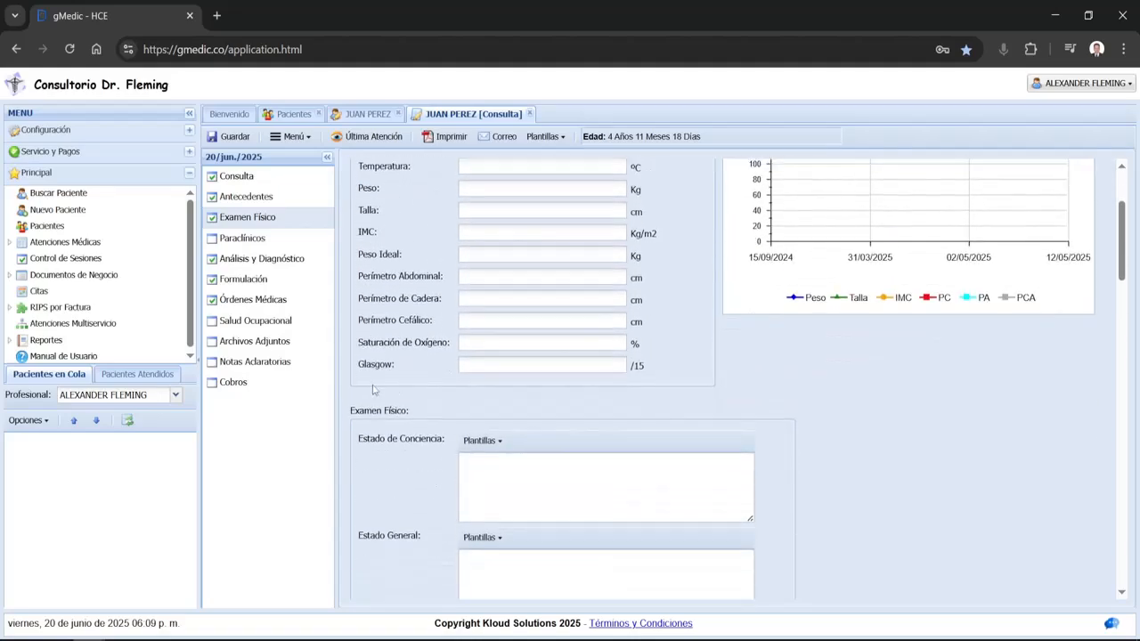
# Hide the Glasgow field in Signos Vitales by turning off Visible, clear its Cuenta de Usuario, and accept the configuration
pyautogui.moveTo(358, 368); pyautogui.dragTo(401, 370)
pyautogui.click(498, 366)
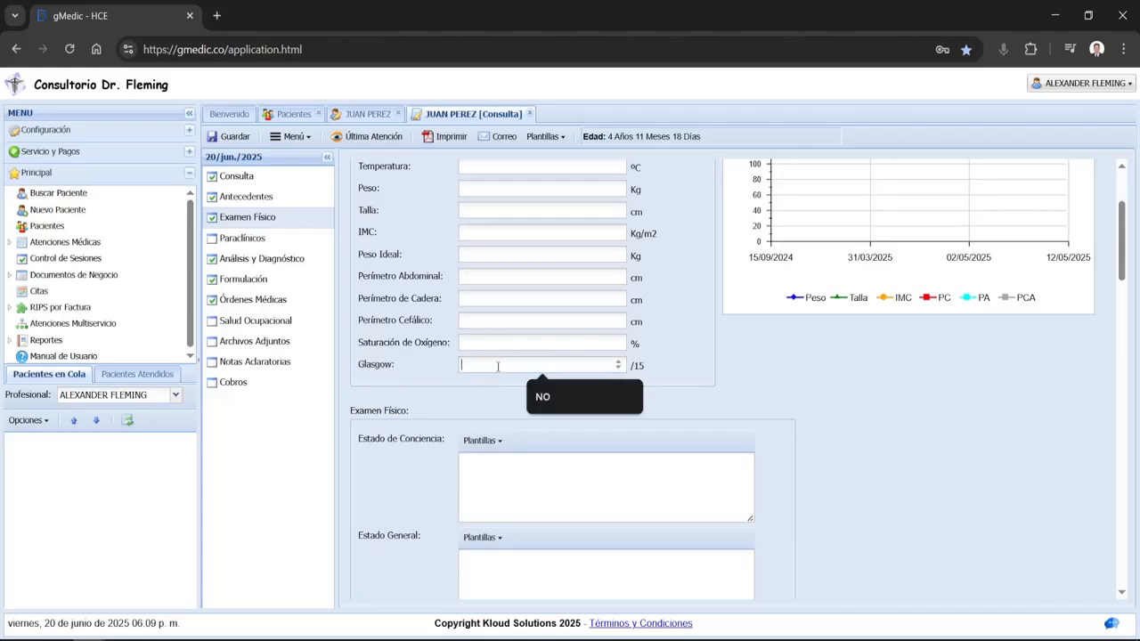
pyautogui.doubleClick(482, 366)
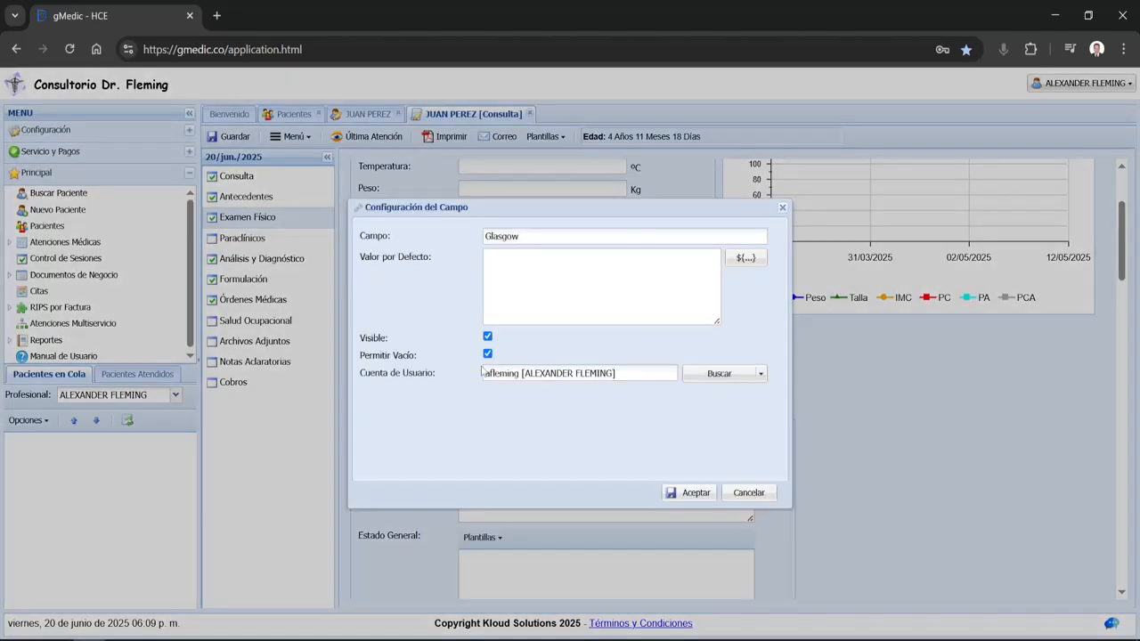
pyautogui.moveTo(368, 340); pyautogui.dragTo(488, 341)
pyautogui.click(488, 338)
pyautogui.click(398, 269)
pyautogui.click(762, 374)
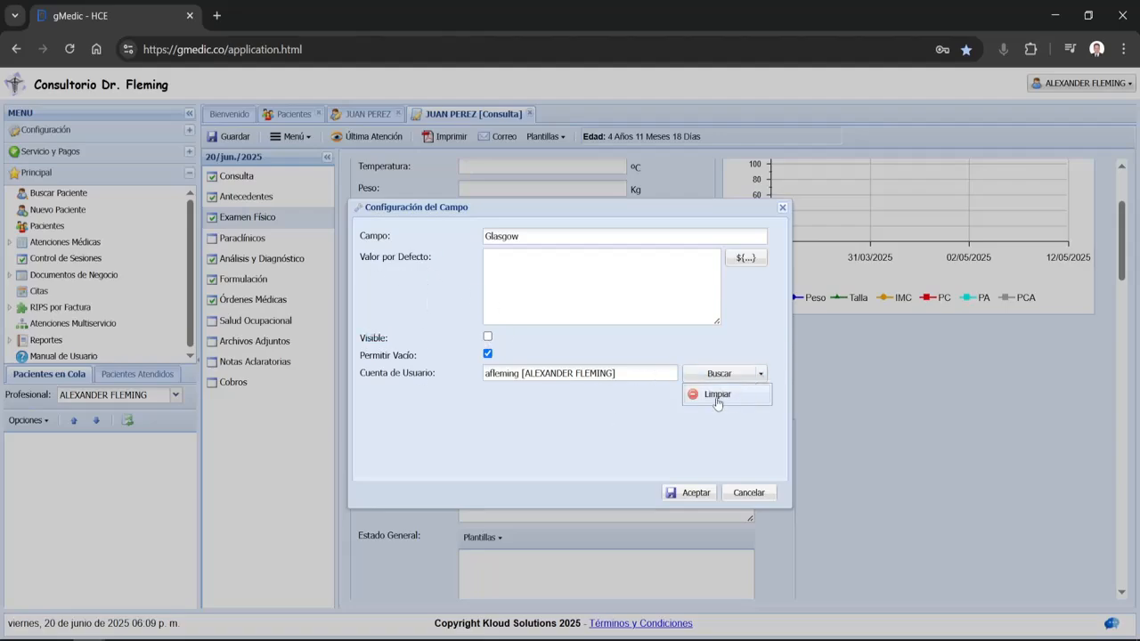
pyautogui.click(717, 398)
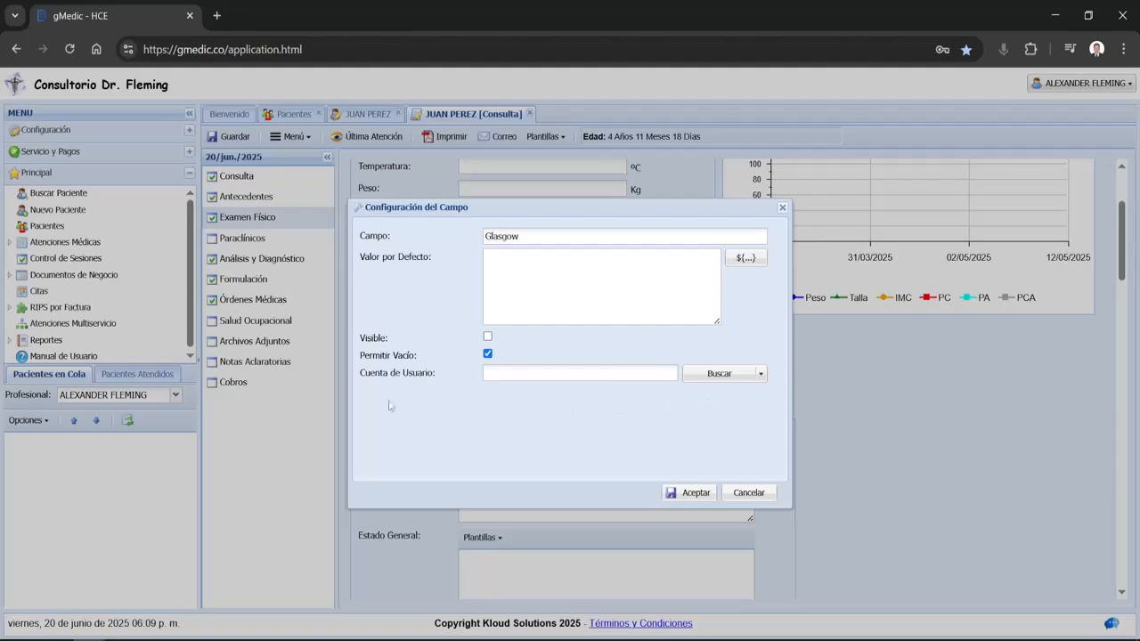
pyautogui.click(694, 493)
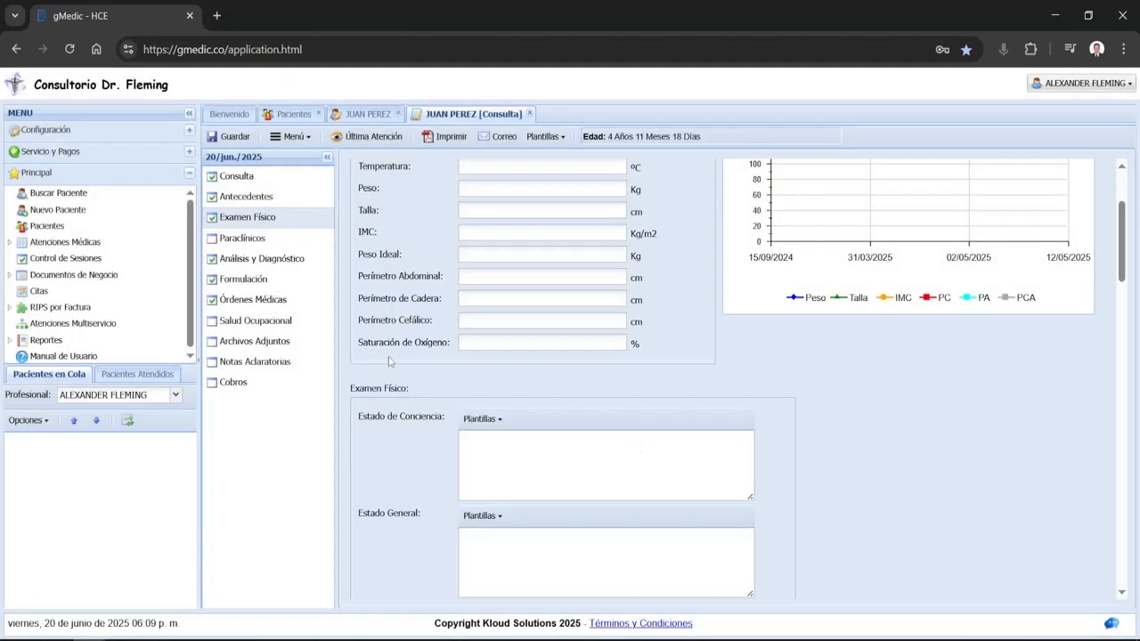
# Hide the Saturación de Oxígeno field in Signos Vitales by turning off Visible in its field configuration
pyautogui.moveTo(363, 343); pyautogui.dragTo(422, 346)
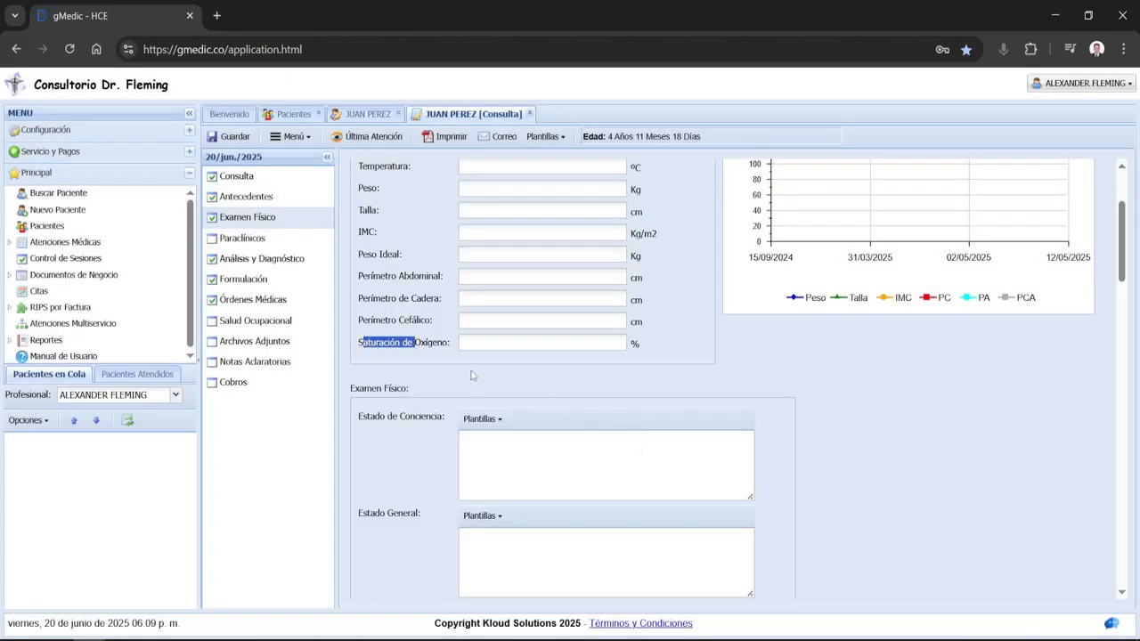
pyautogui.click(520, 343)
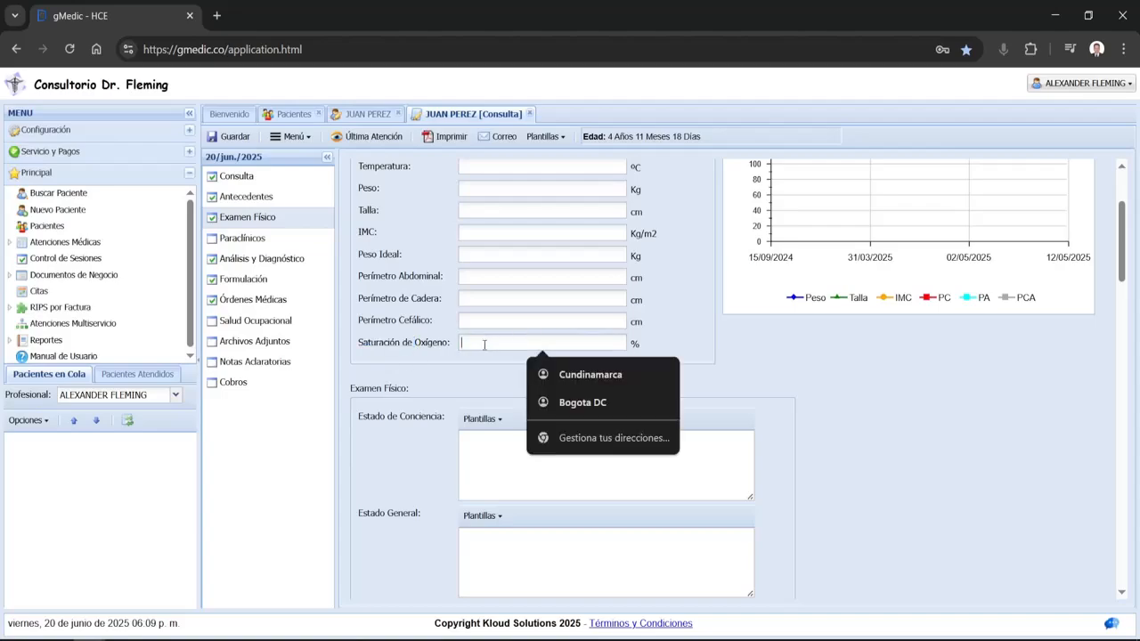
pyautogui.doubleClick(485, 345)
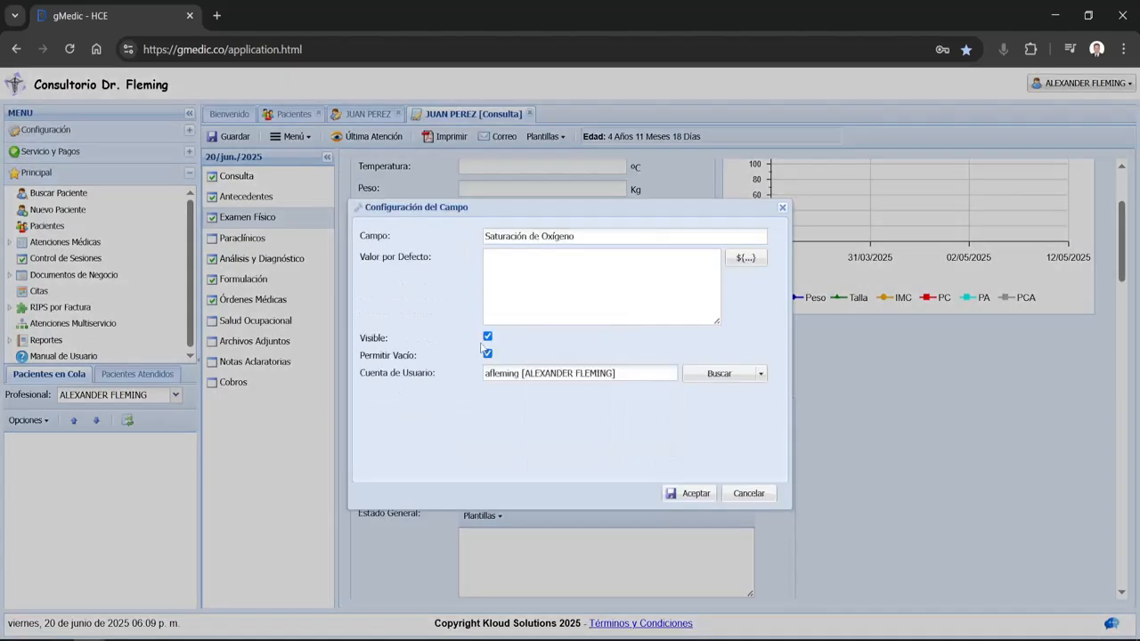
pyautogui.click(487, 336)
pyautogui.click(692, 494)
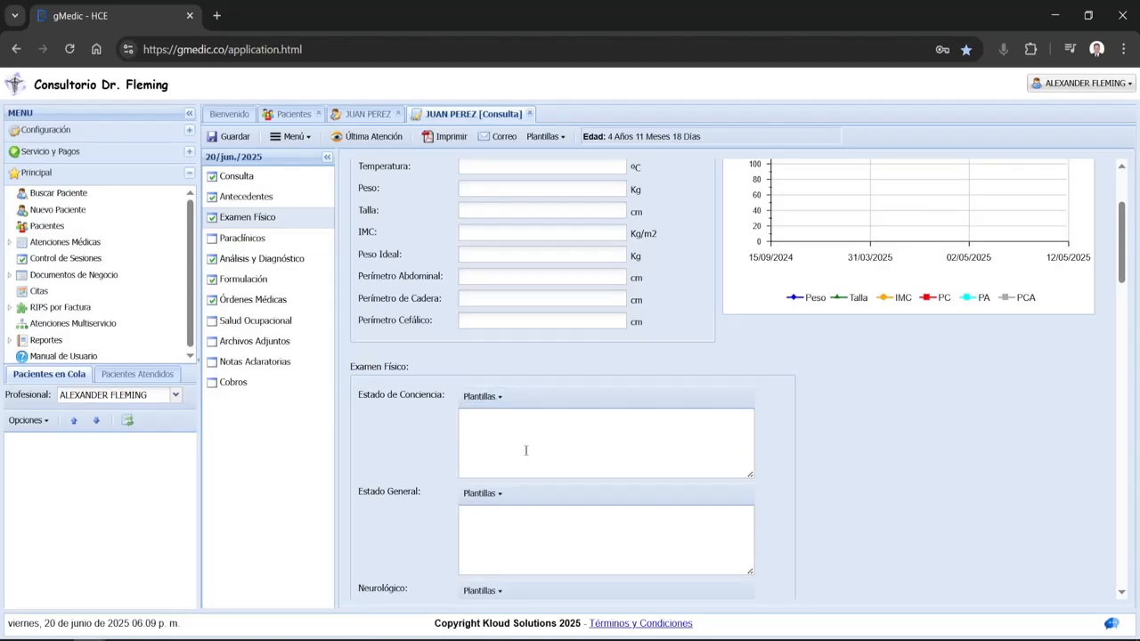
# Hide the Estado de Conciencia field in Examen Físico by turning off Visible in its field configuration
pyautogui.moveTo(367, 399); pyautogui.dragTo(438, 401)
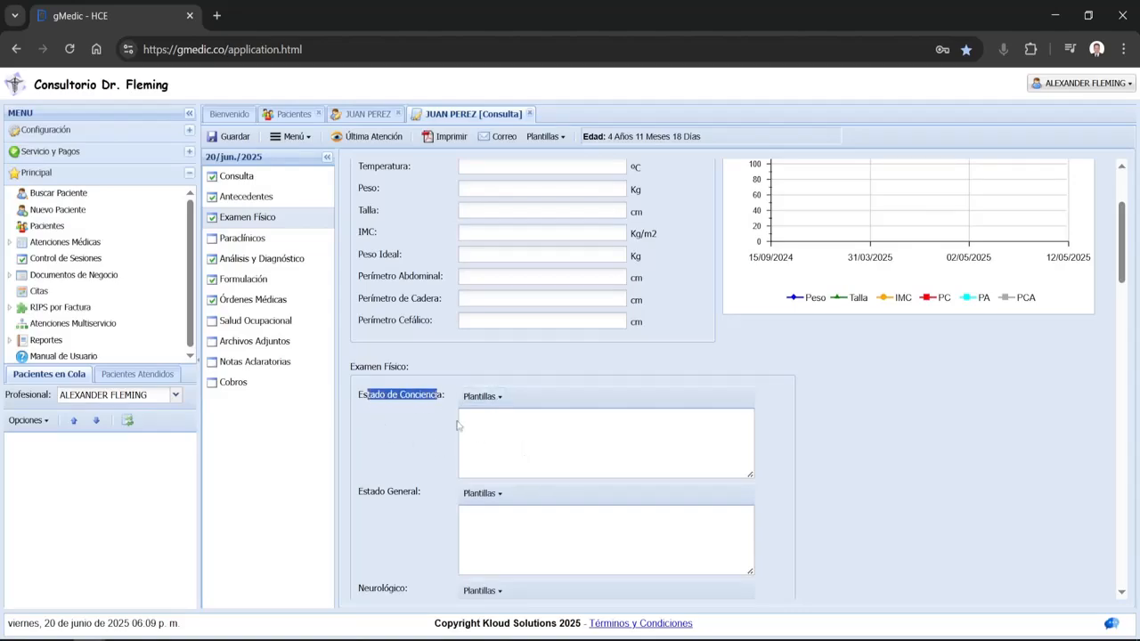
pyautogui.click(510, 449)
pyautogui.doubleClick(510, 450)
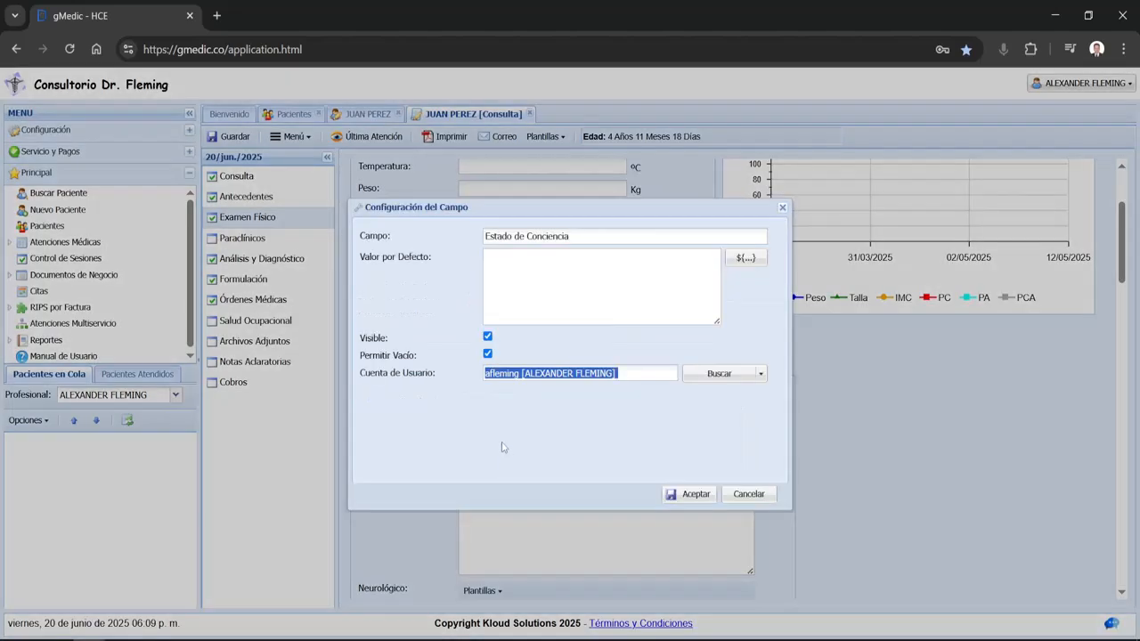
pyautogui.click(488, 338)
pyautogui.click(687, 494)
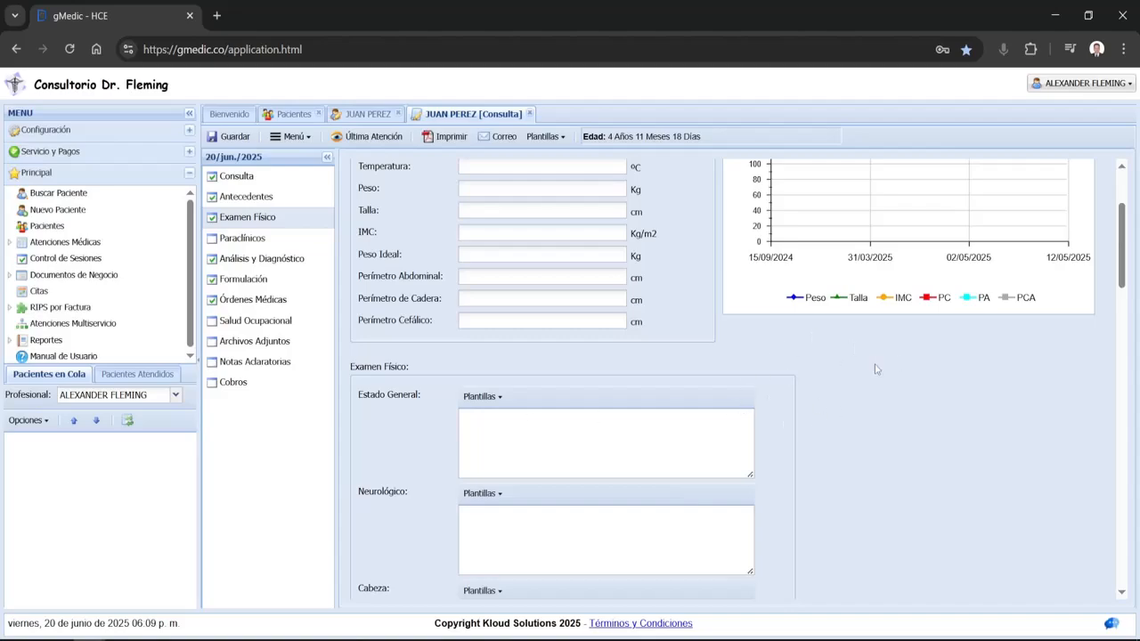
# Restore the hidden Glasgow, SATO2 and ConsciousnessState fields of the Examen Físico form
pyautogui.doubleClick(829, 379)
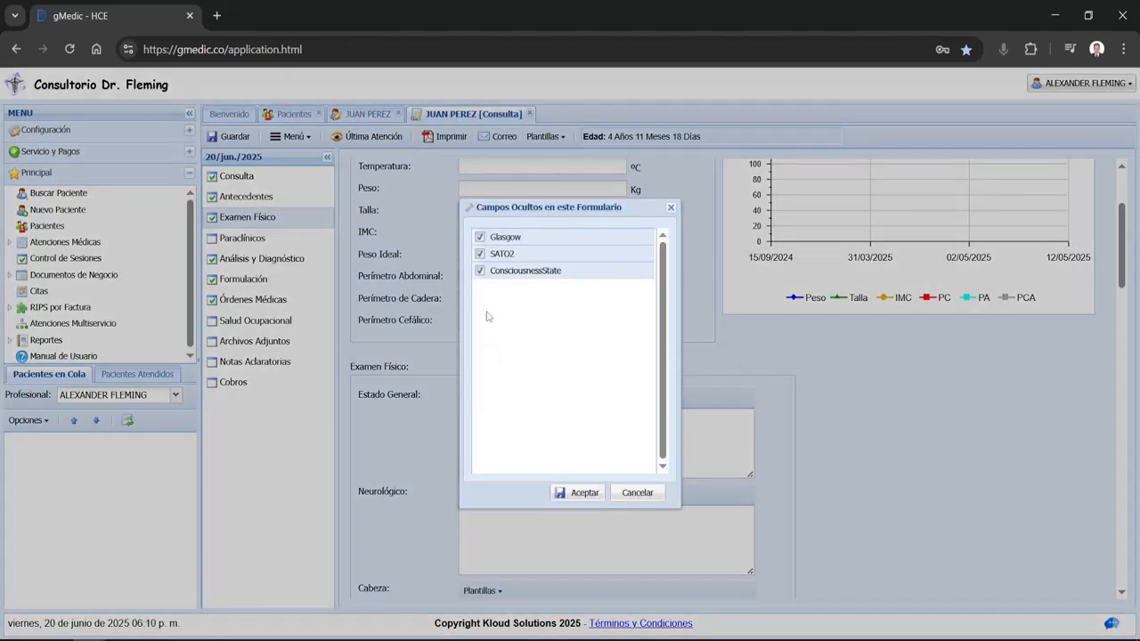
pyautogui.click(481, 270)
pyautogui.click(480, 254)
pyautogui.click(480, 237)
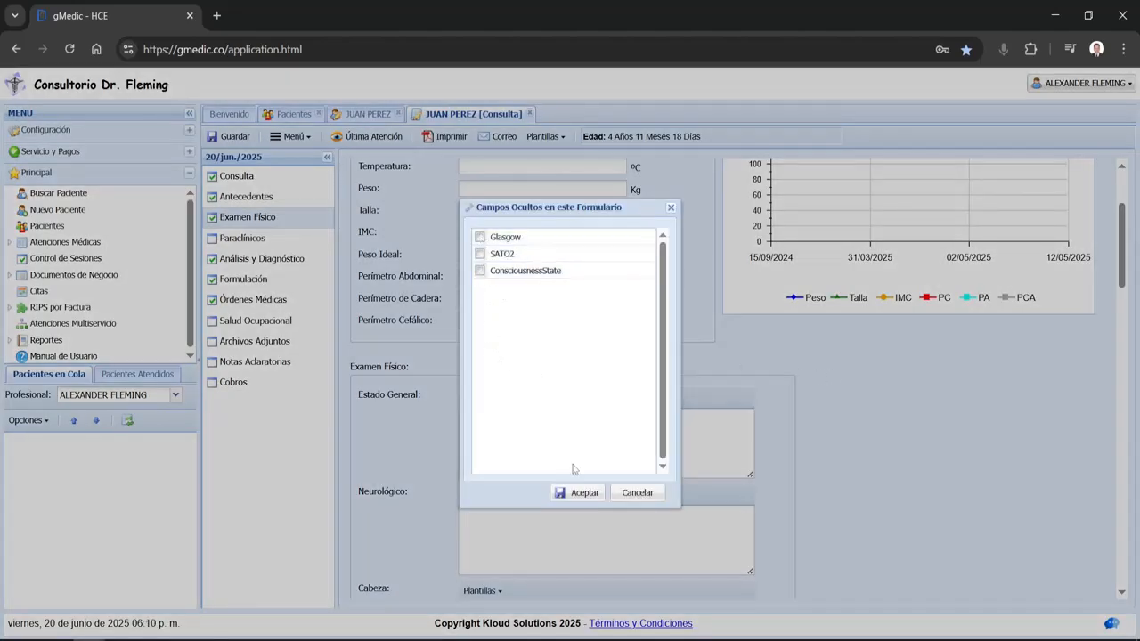
pyautogui.click(580, 493)
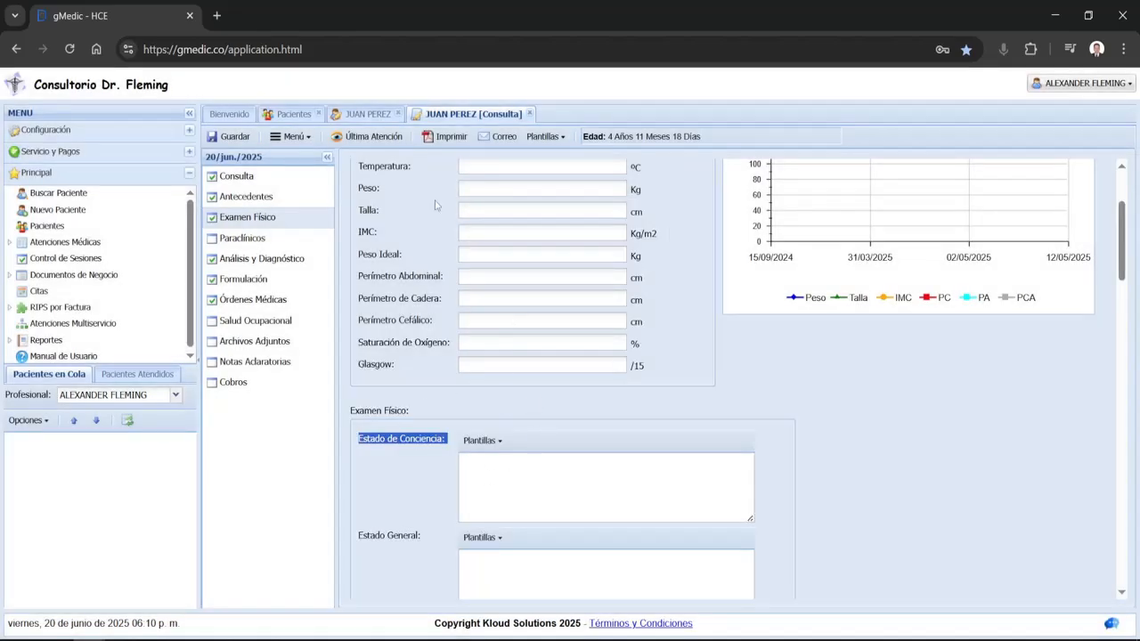
# Hide the Carnet / Poliza field in the patient's Datos Básicos by turning off Visible in its field configuration
pyautogui.click(236, 176)
pyautogui.click(365, 114)
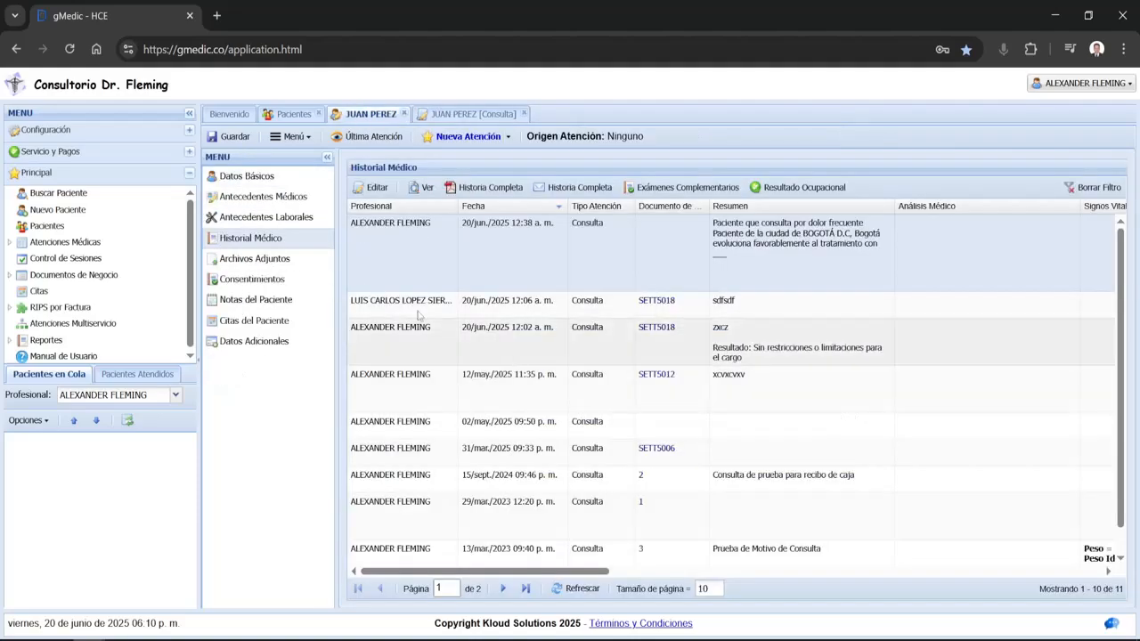
pyautogui.click(262, 179)
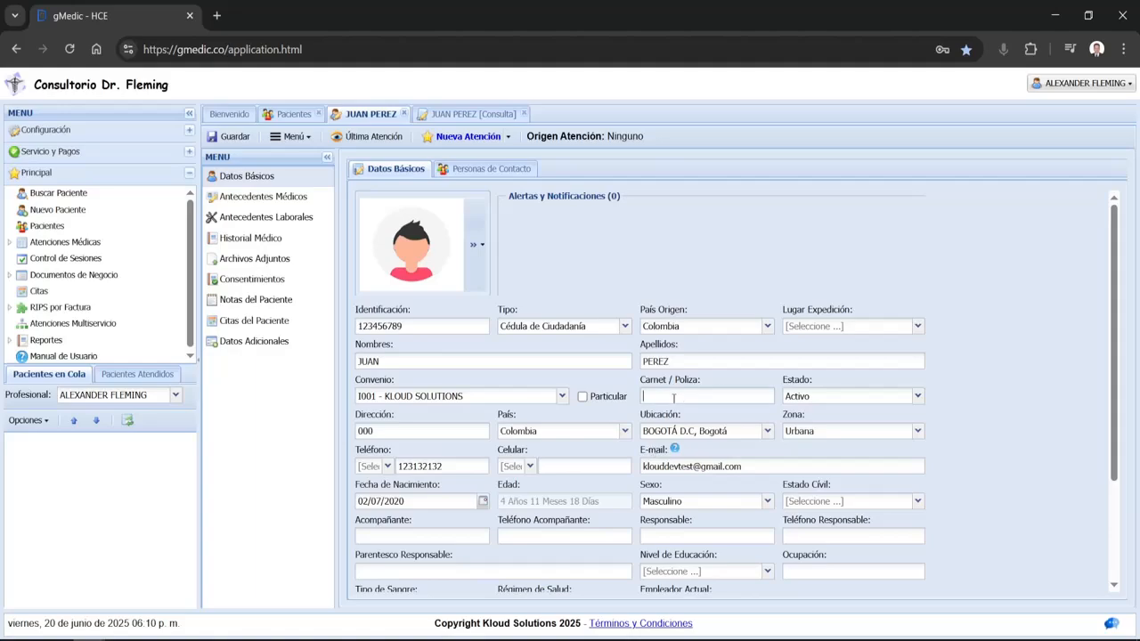
pyautogui.press('F2')
pyautogui.click(489, 336)
pyautogui.click(685, 497)
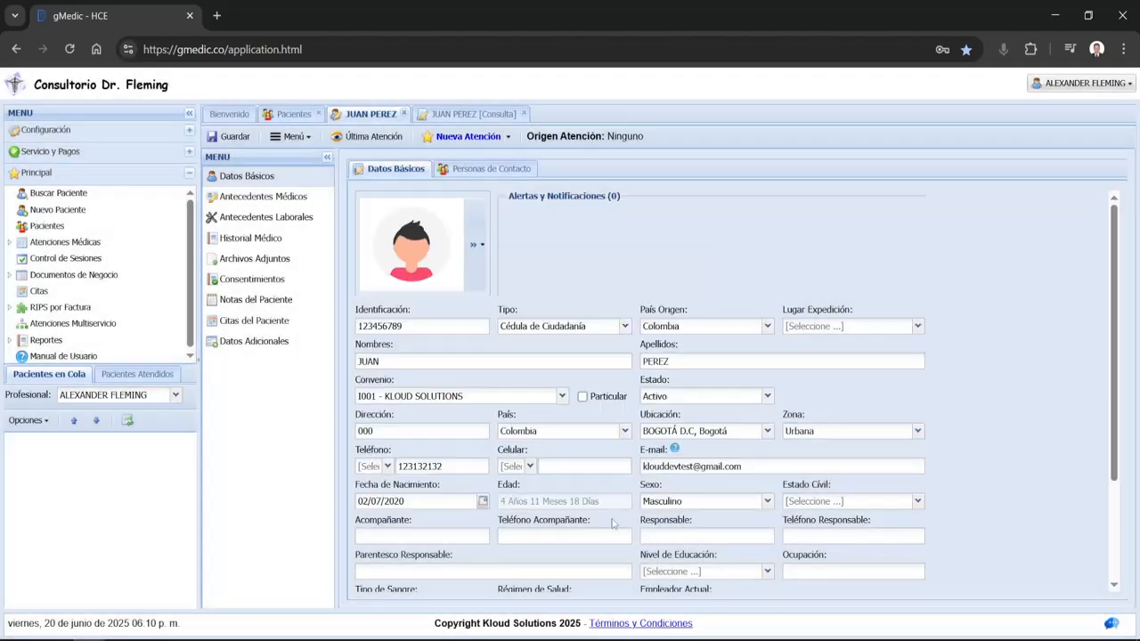
# Restore the hidden healthPartnerIdNumber field of the patient's Datos Básicos form
pyautogui.doubleClick(856, 384)
pyautogui.click(480, 237)
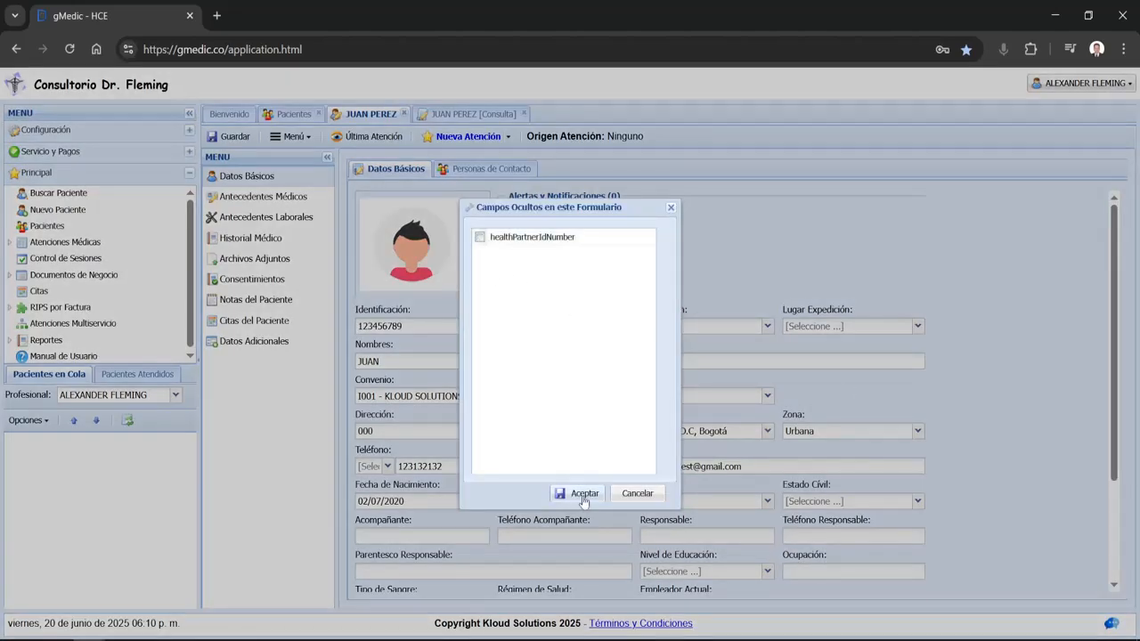
pyautogui.click(581, 493)
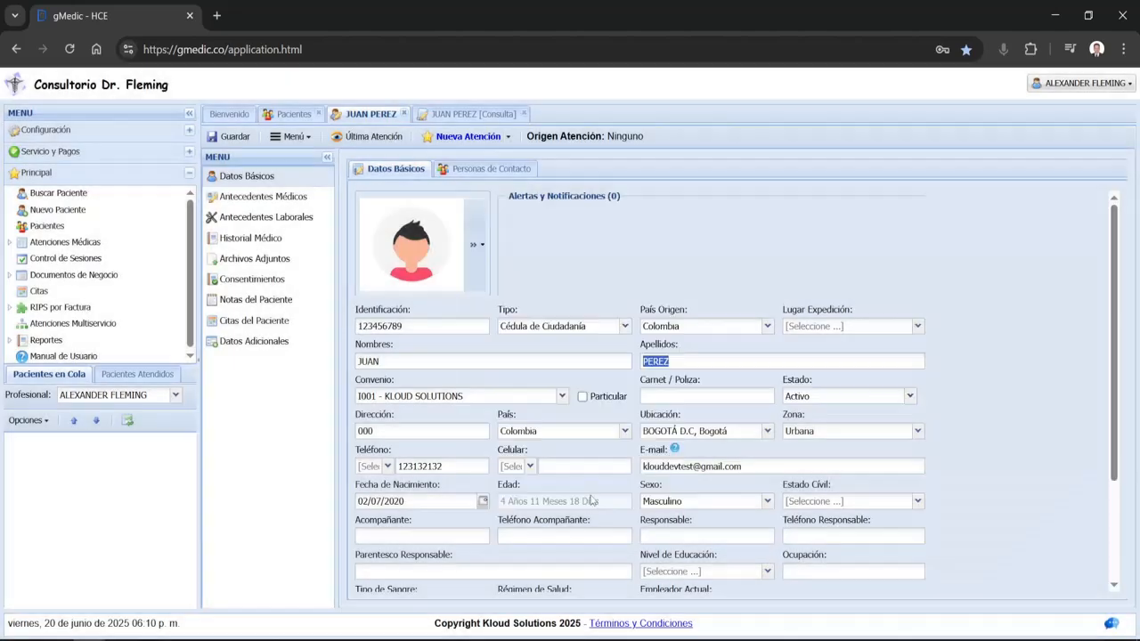
# Show the Cobros section of the patient's open Consulta record
pyautogui.click(467, 116)
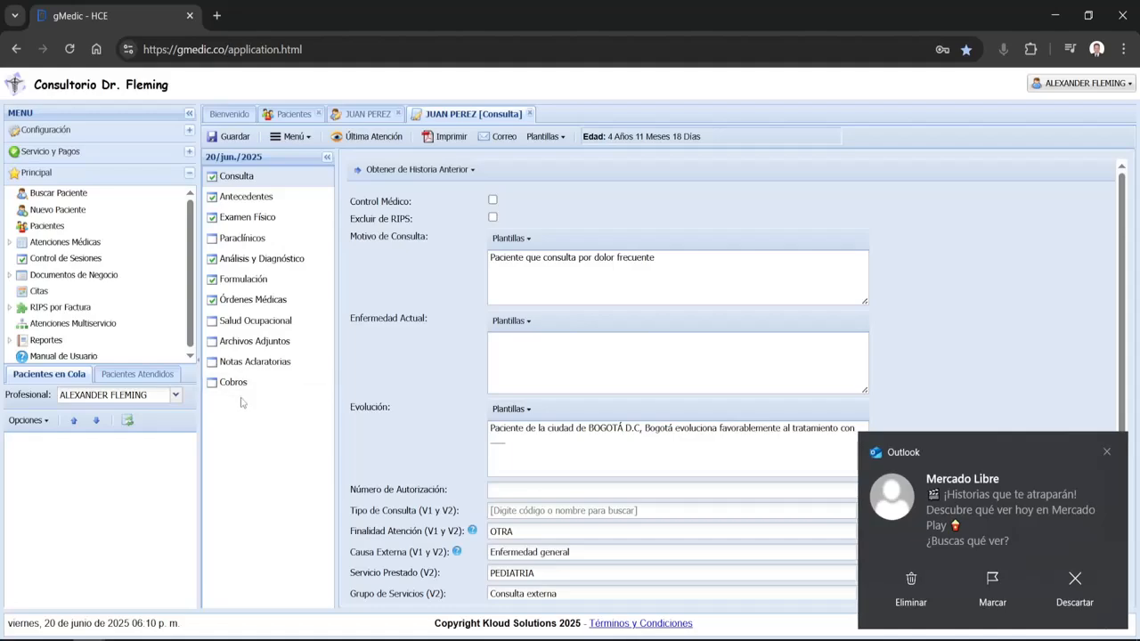
pyautogui.click(241, 382)
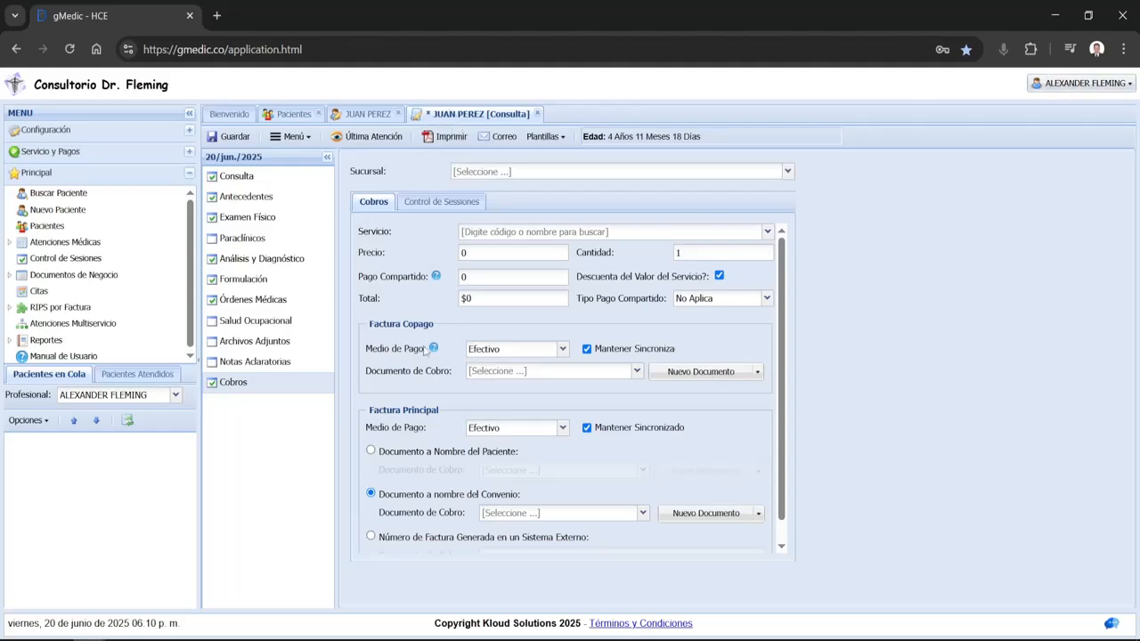
# Open the Paneles de Historia settings of the GINECOLOGIA Y OBSTETRICIA doctor in Personal Médico
pyautogui.click(41, 130)
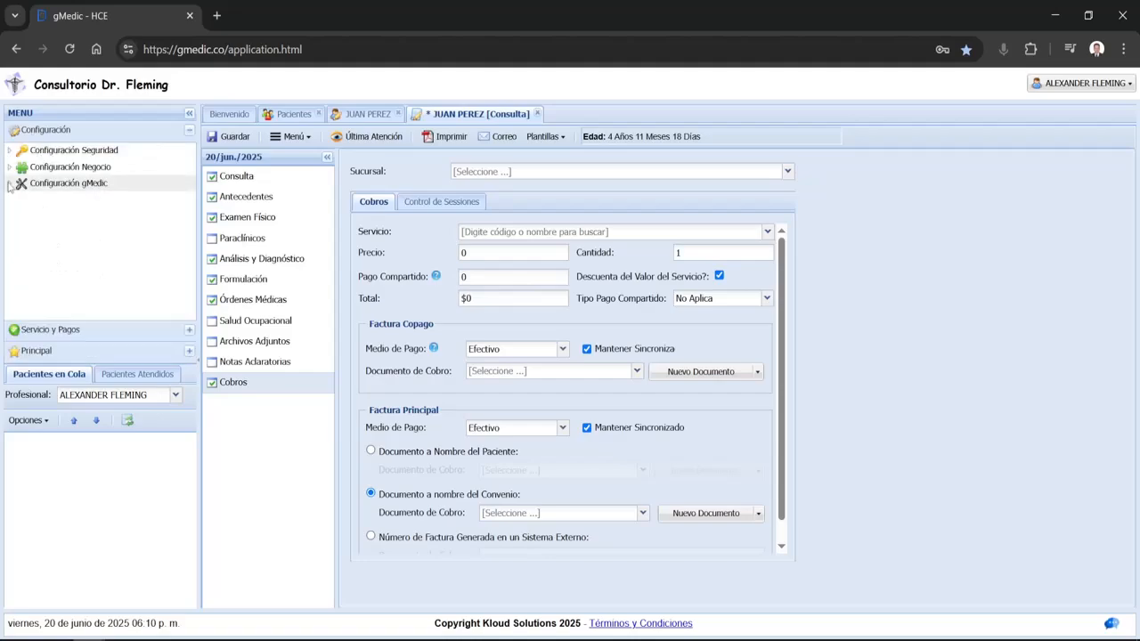
pyautogui.click(78, 184)
pyautogui.click(62, 217)
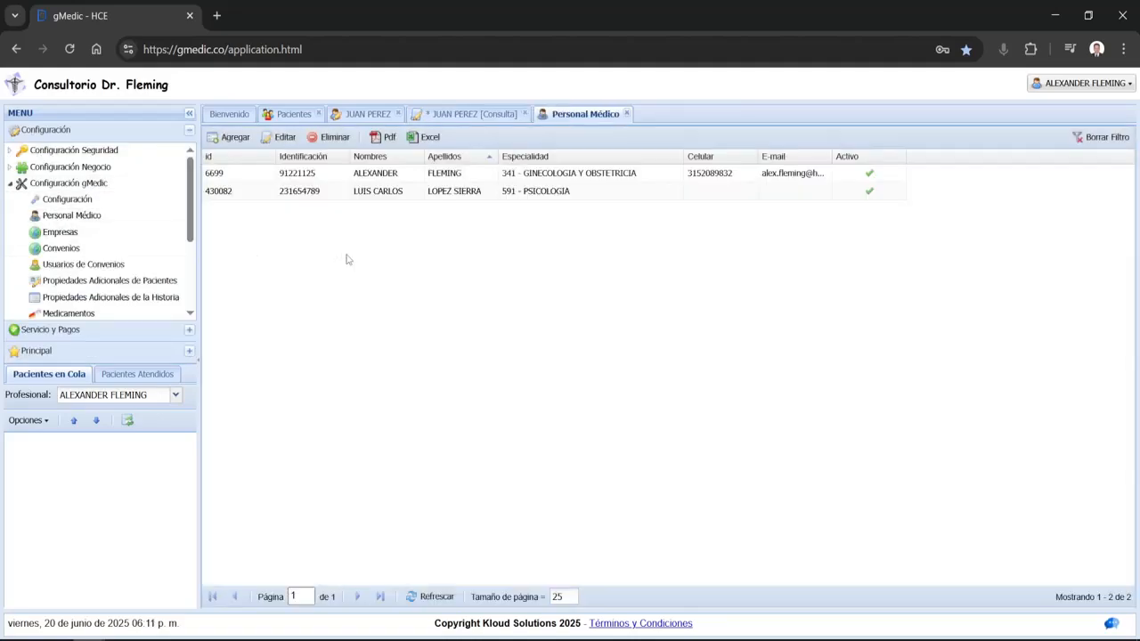
pyautogui.moveTo(360, 173); pyautogui.dragTo(449, 172)
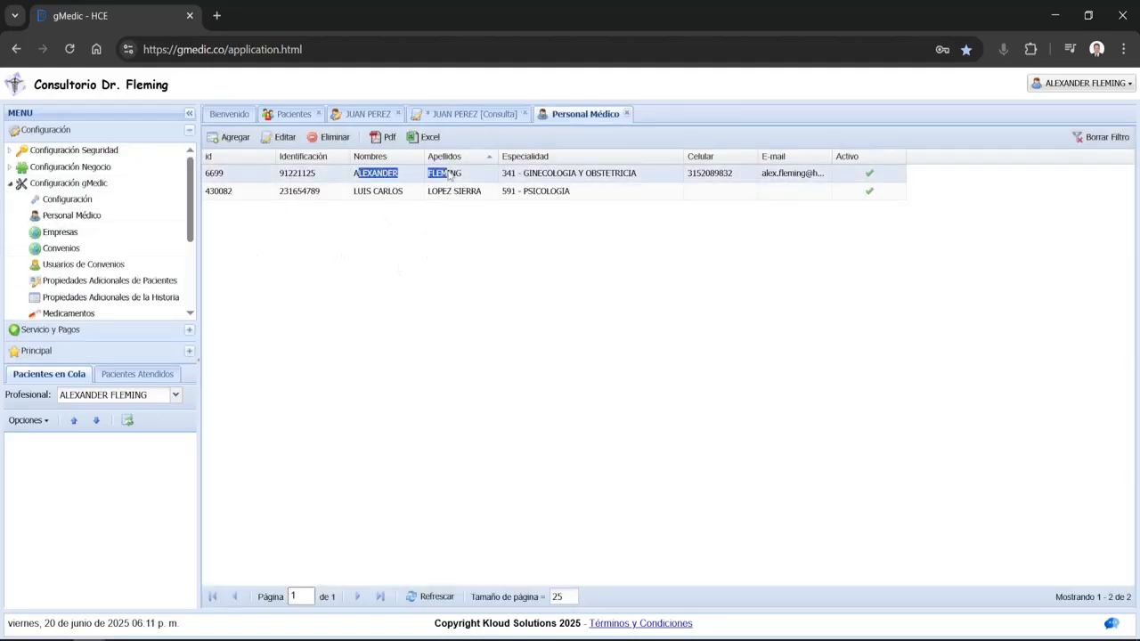
pyautogui.click(435, 174)
pyautogui.doubleClick(445, 175)
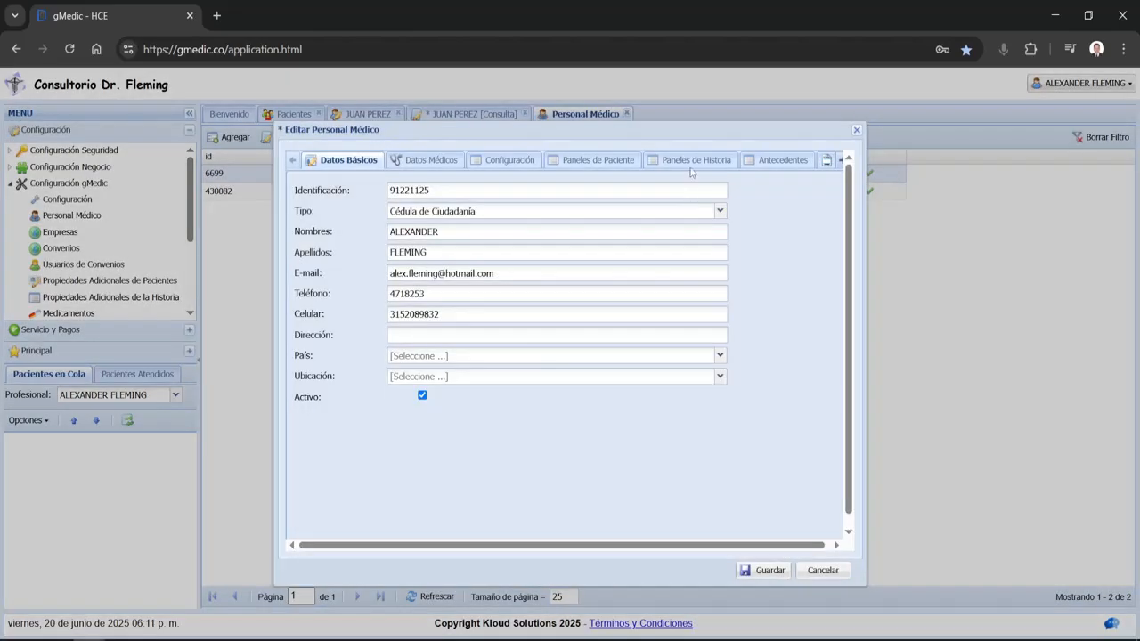
pyautogui.click(694, 162)
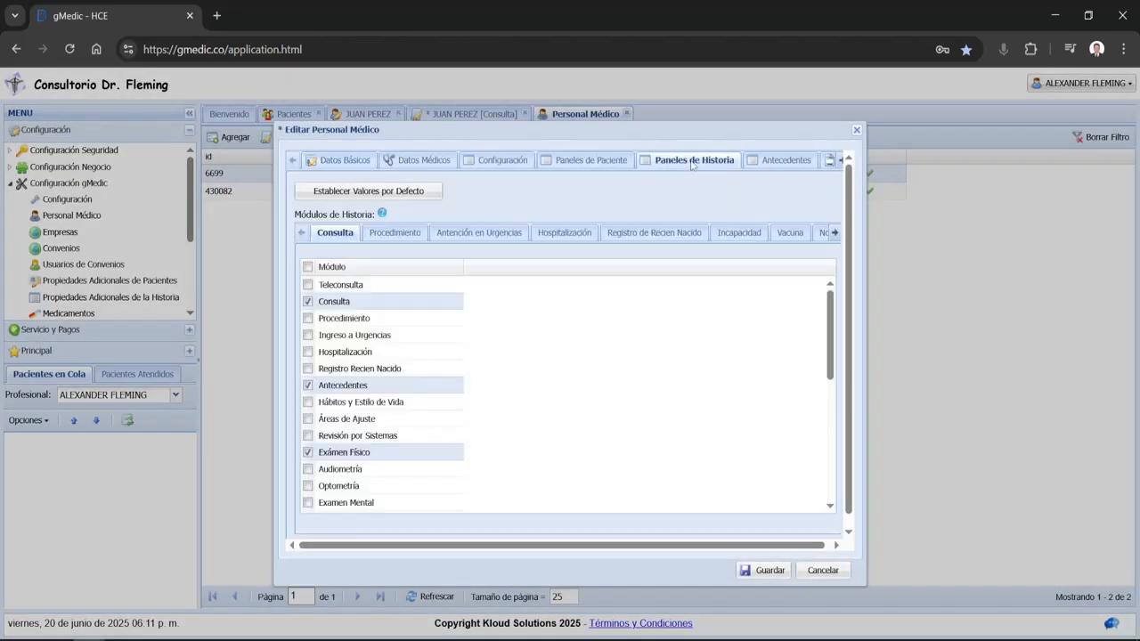
# Review the modules enabled for the Consulta, Procedimiento, Atención en Urgencias, Hospitalización and Registro de Recien Nacido record types
pyautogui.click(381, 234)
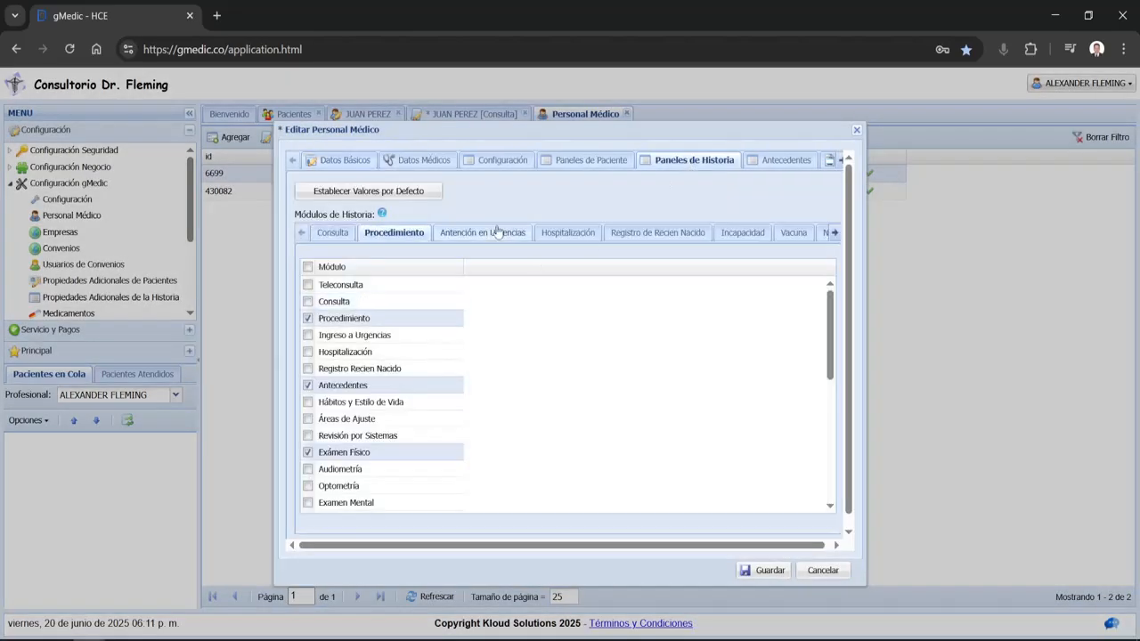
pyautogui.click(498, 233)
pyautogui.click(563, 234)
pyautogui.click(389, 234)
pyautogui.click(472, 233)
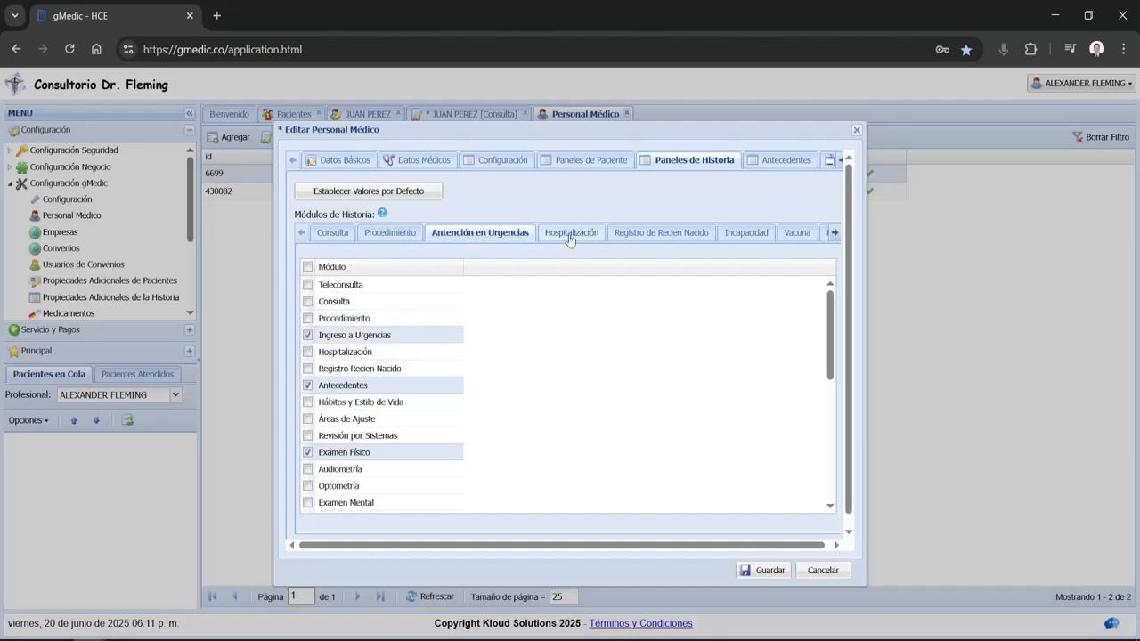
pyautogui.click(566, 234)
pyautogui.click(650, 235)
pyautogui.click(564, 237)
pyautogui.click(473, 235)
pyautogui.click(323, 235)
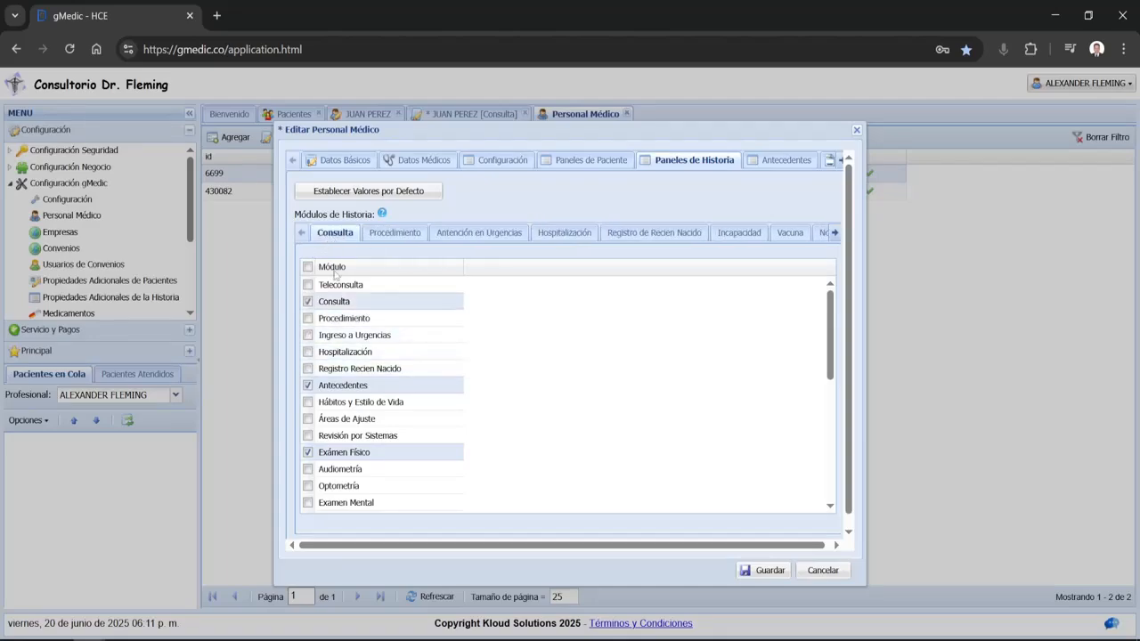
pyautogui.scroll(-10, 357, 365)
pyautogui.scroll(10, 358, 368)
pyautogui.click(392, 234)
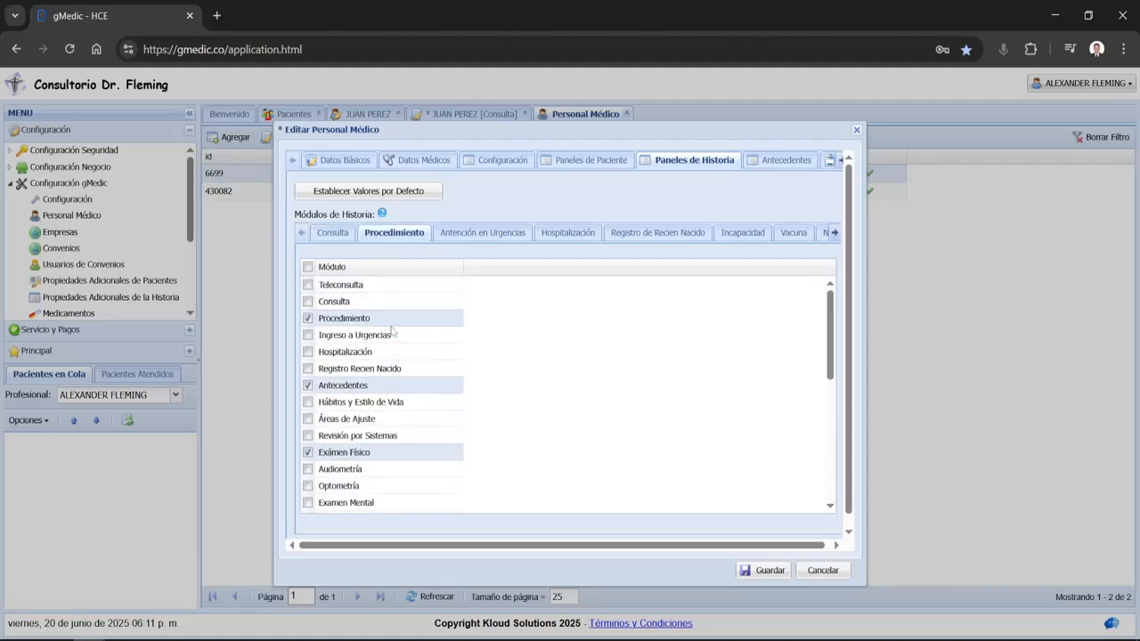
pyautogui.scroll(-5, 394, 332)
pyautogui.scroll(5, 394, 333)
# Disable the Facturación module for the Consulta record type and save the doctor's settings
pyautogui.click(333, 233)
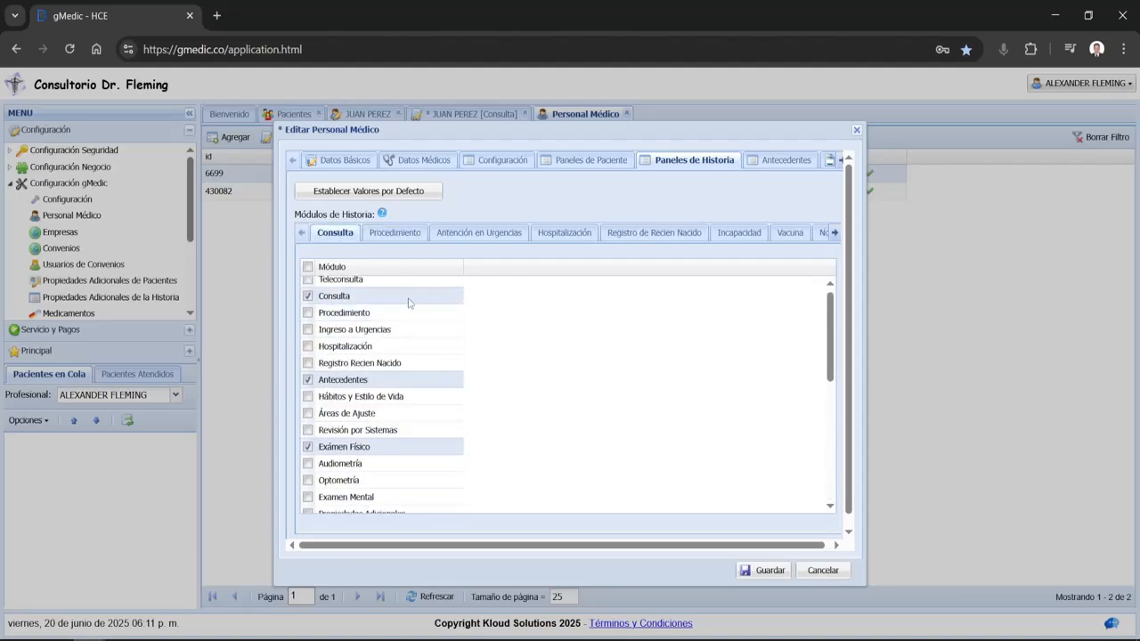
pyautogui.scroll(-10, 411, 385)
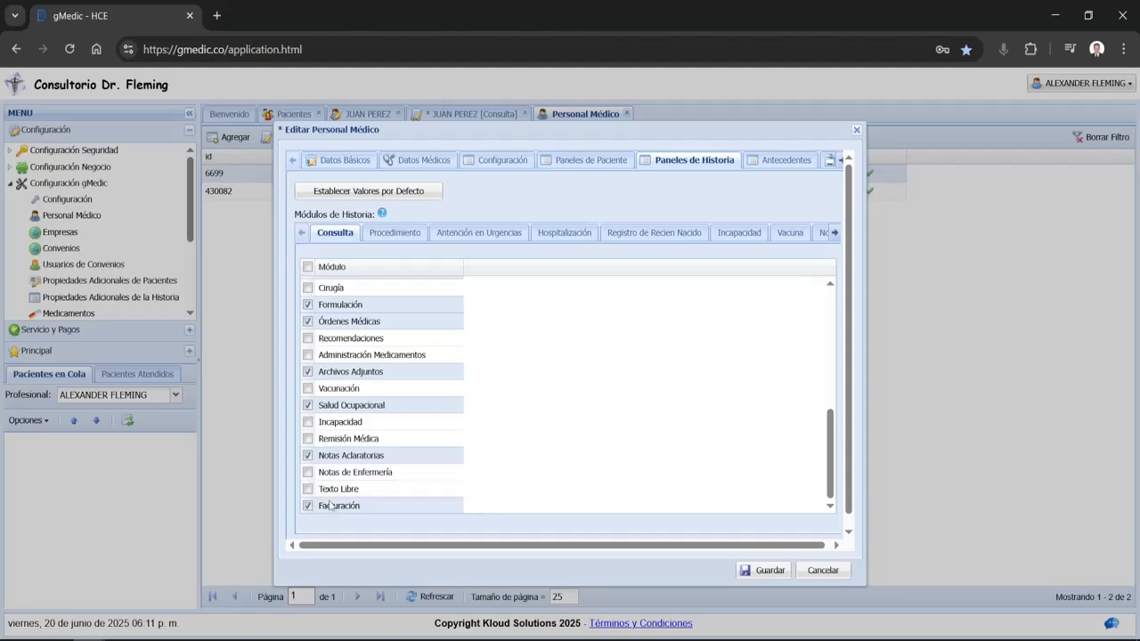
pyautogui.click(308, 506)
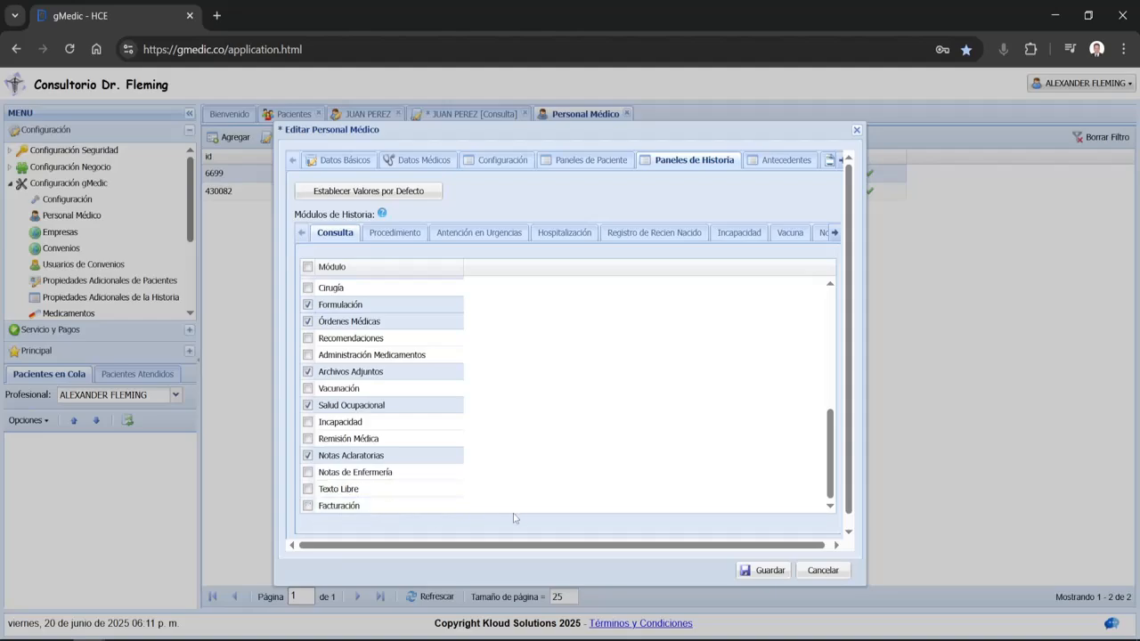
pyautogui.click(766, 568)
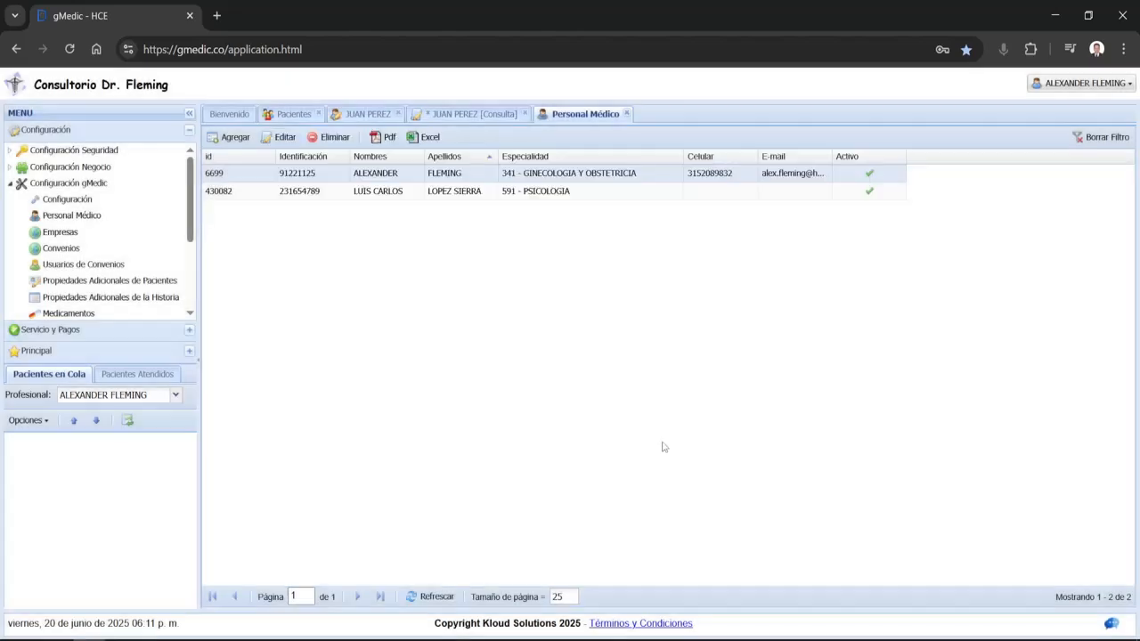
# Save the patient's open Consulta record and reload the application
pyautogui.click(465, 115)
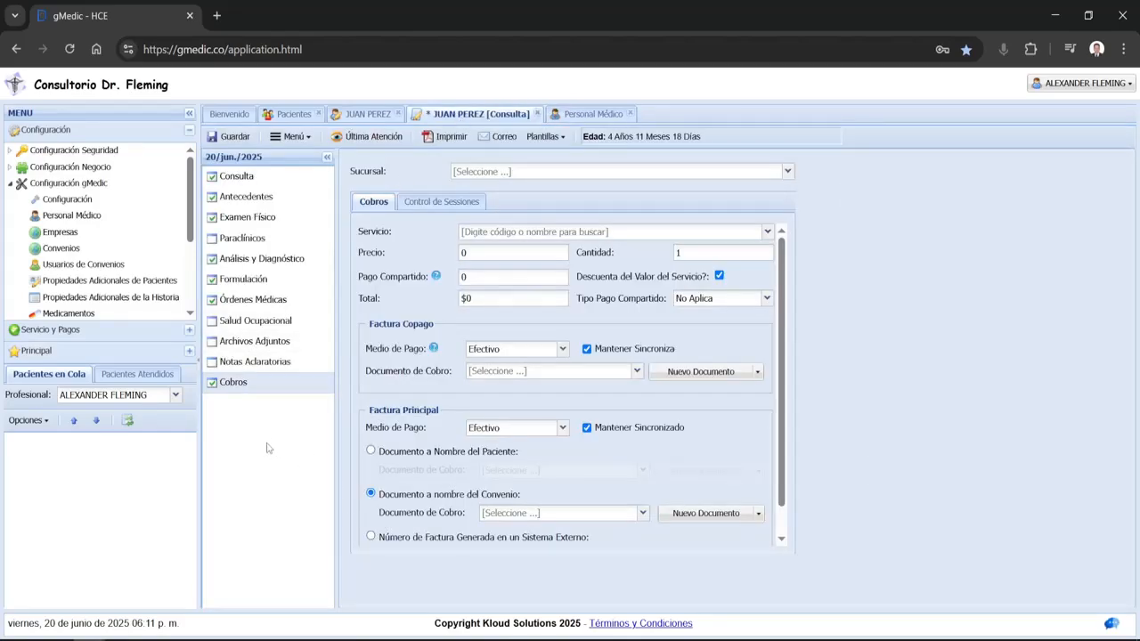
pyautogui.click(230, 136)
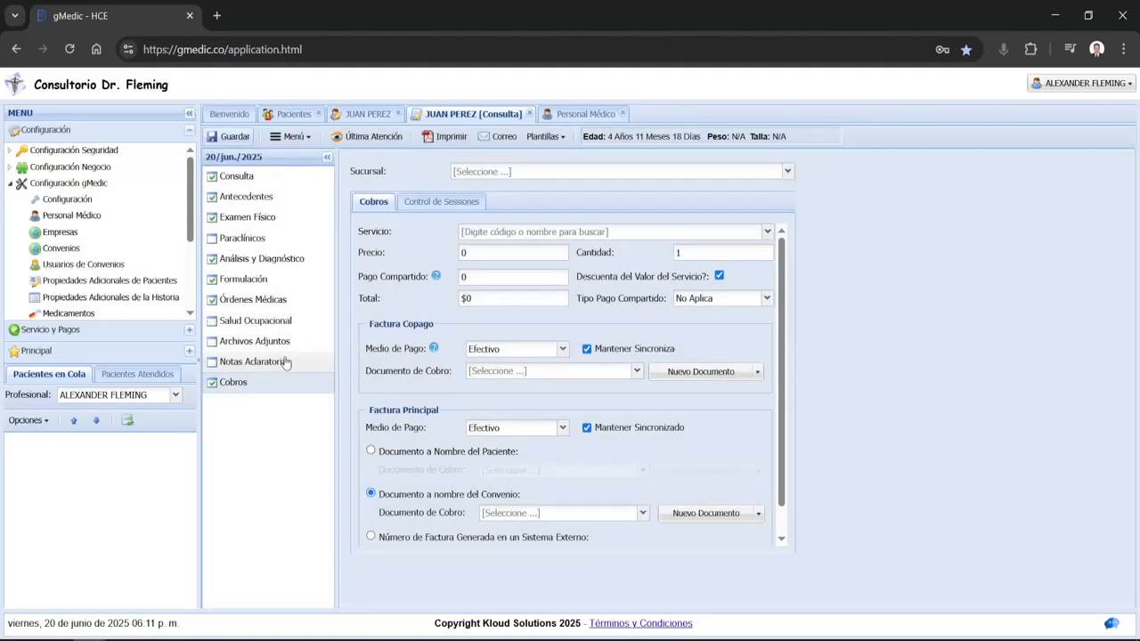
pyautogui.press('F5')
pyautogui.click(609, 158)
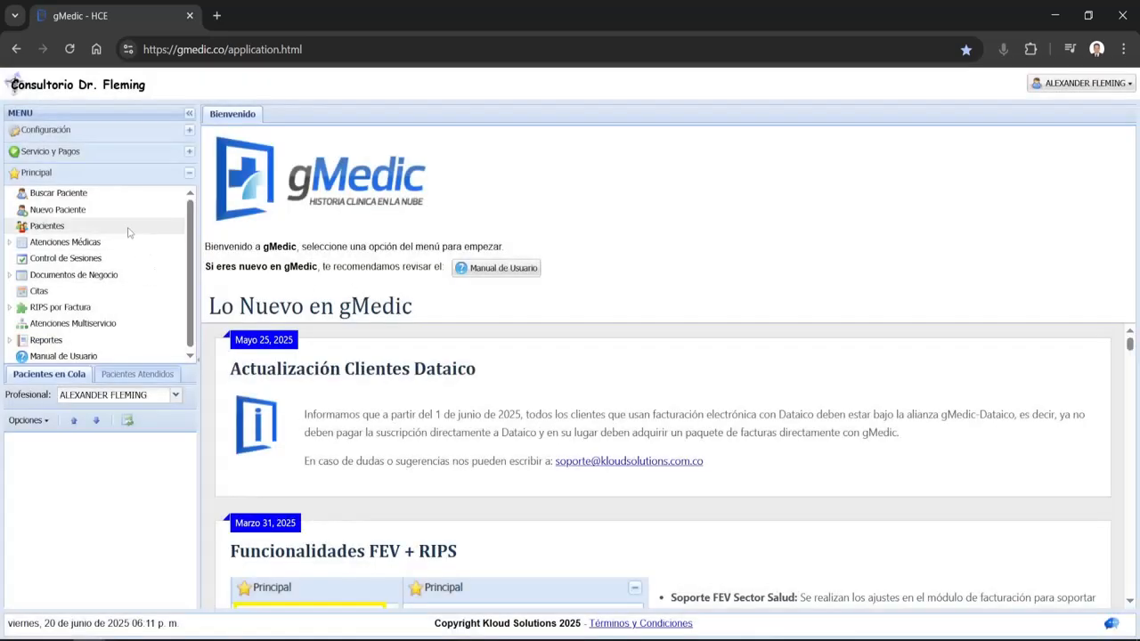
# Start a new Consulta for the Colmedica Medicina Prepagada patient to check its sections, and close it without saving
pyautogui.click(127, 228)
pyautogui.doubleClick(366, 239)
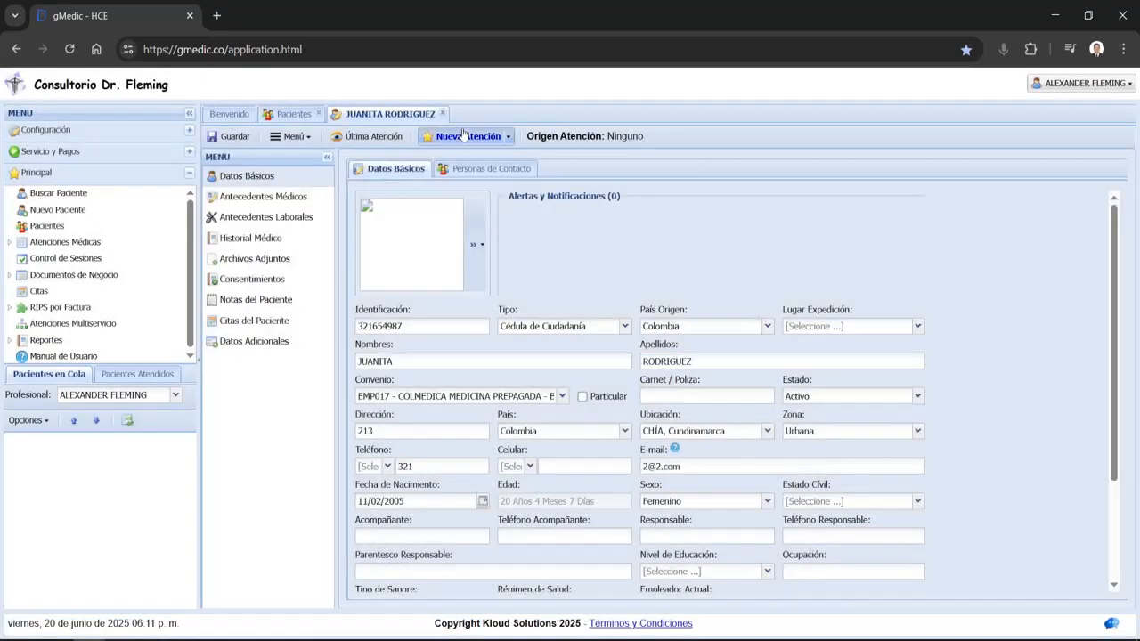
pyautogui.click(466, 136)
pyautogui.click(463, 157)
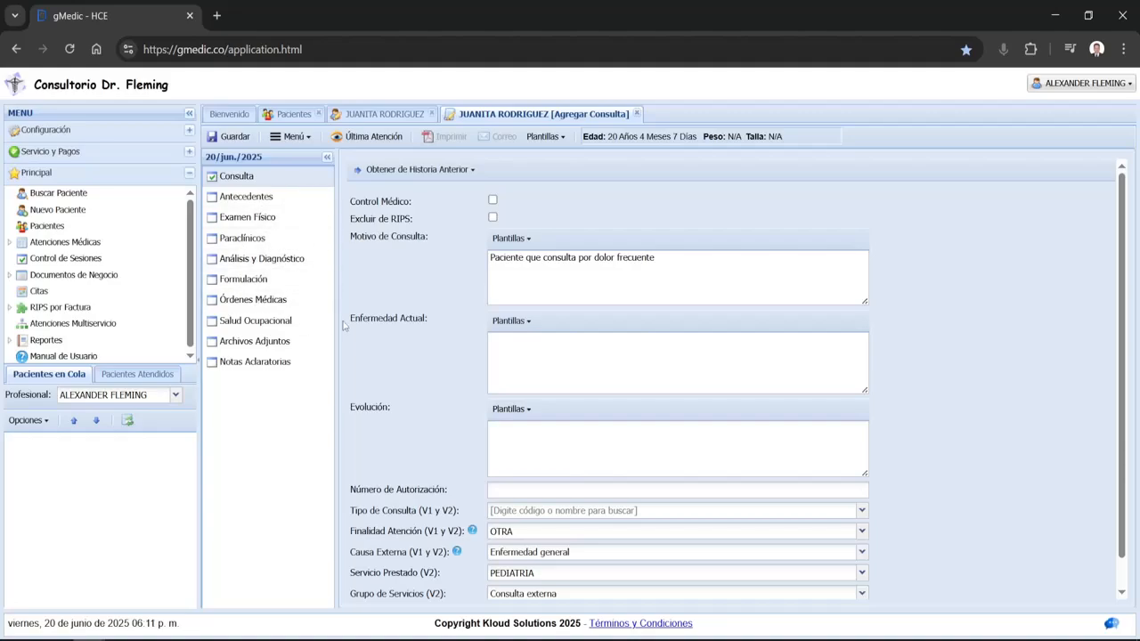
pyautogui.click(637, 114)
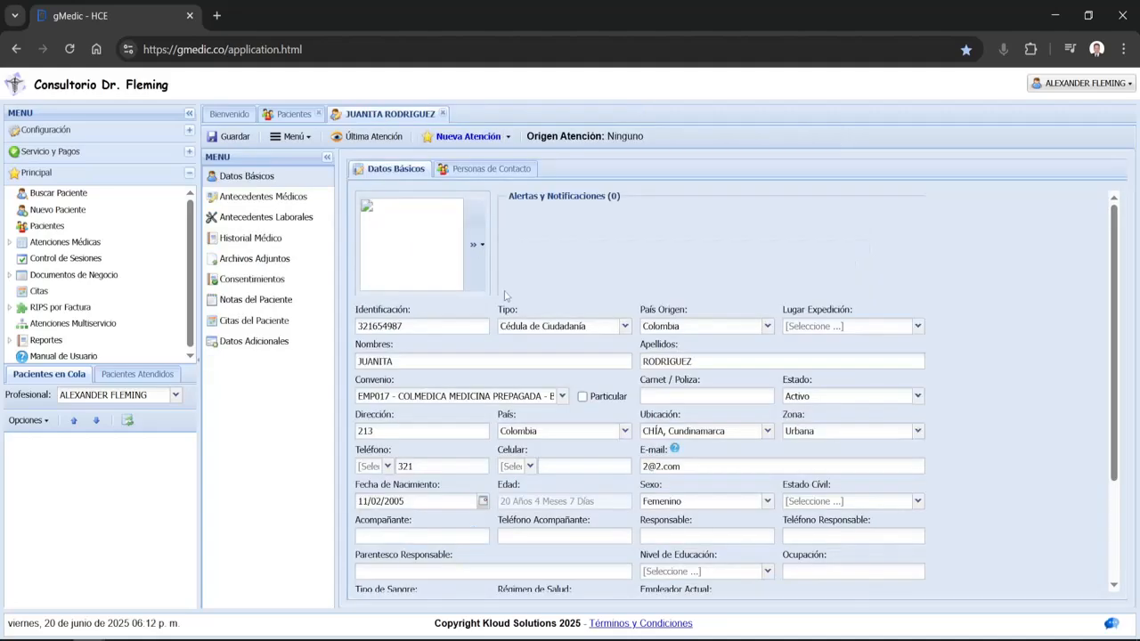